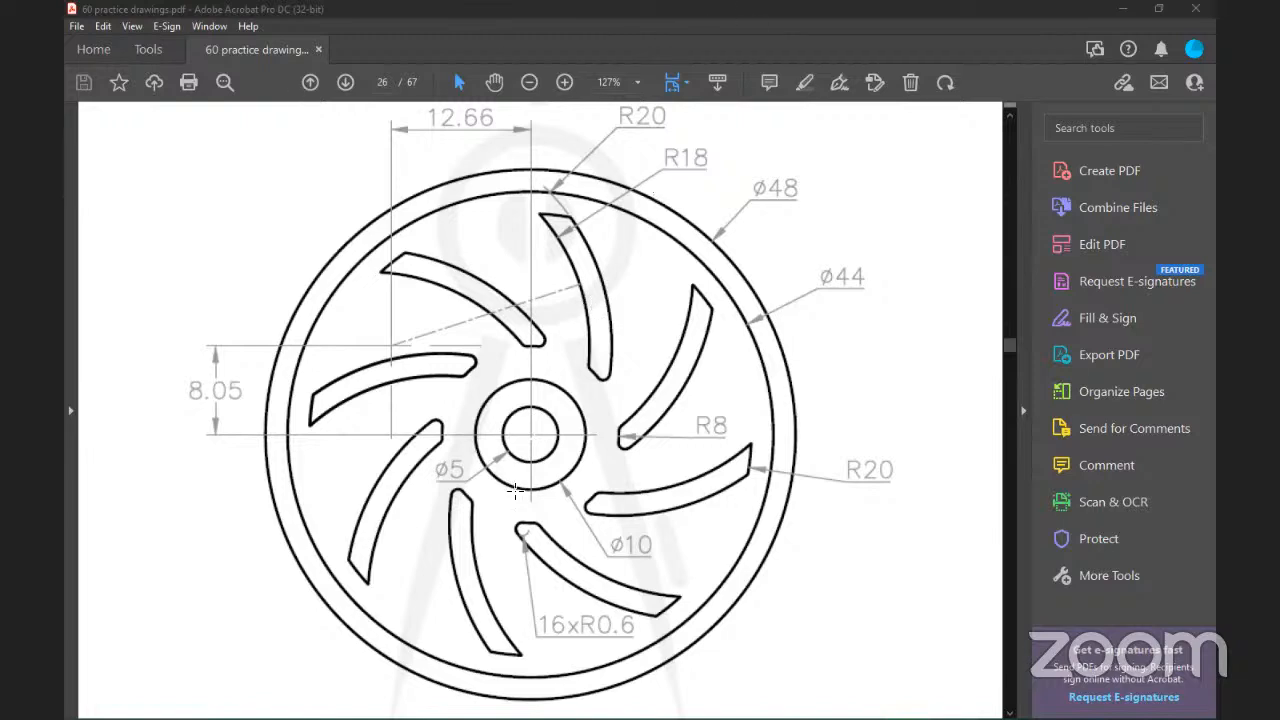
# - Switch to AutoCAD and bring up the Drawing2 drawing with free space beside the finished wheel
pyautogui.moveTo(396, 716)
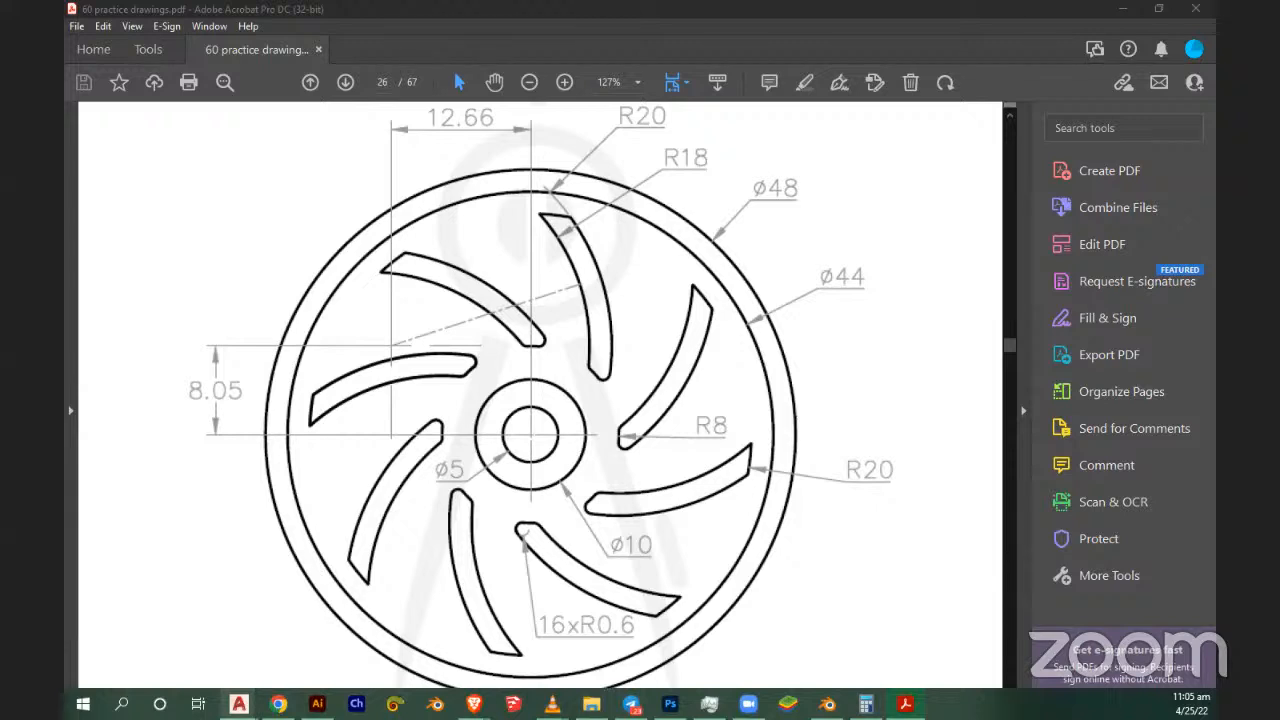
pyautogui.moveTo(238, 704)
pyautogui.click(359, 632)
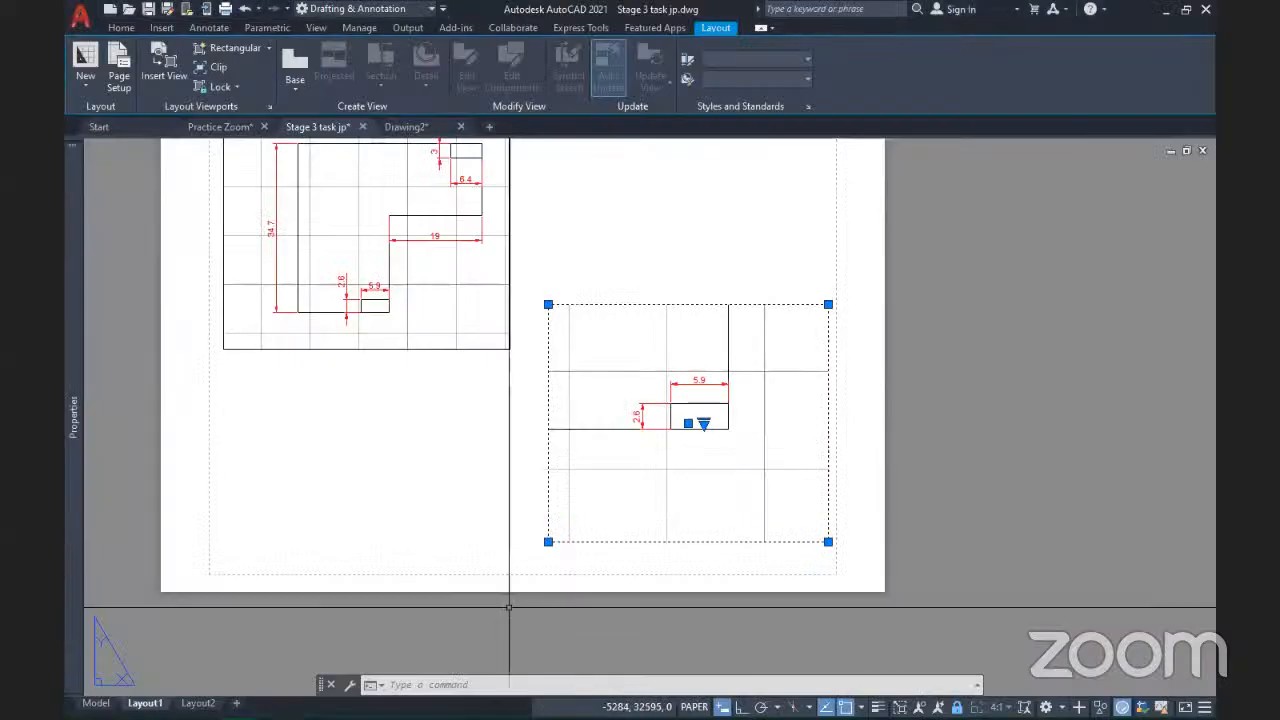
pyautogui.click(418, 127)
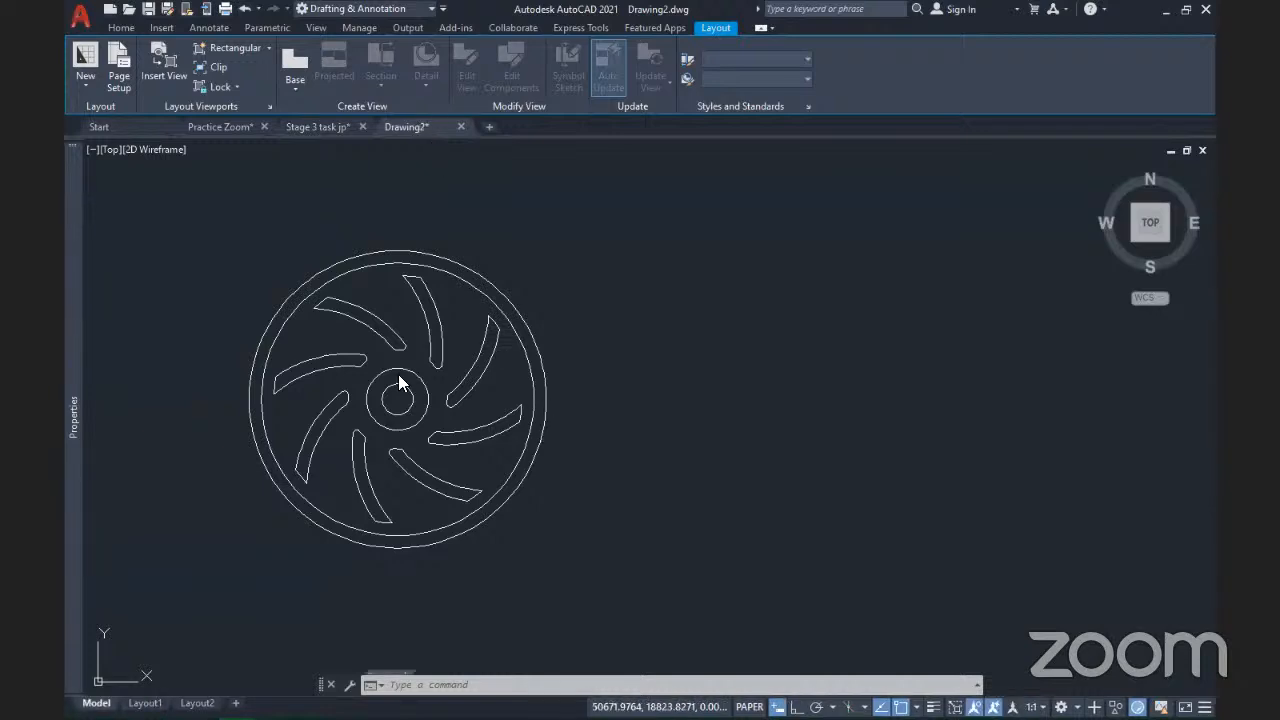
pyautogui.scroll(-4, 627, 465)
pyautogui.moveTo(627, 465); pyautogui.dragTo(206, 471, button='middle')
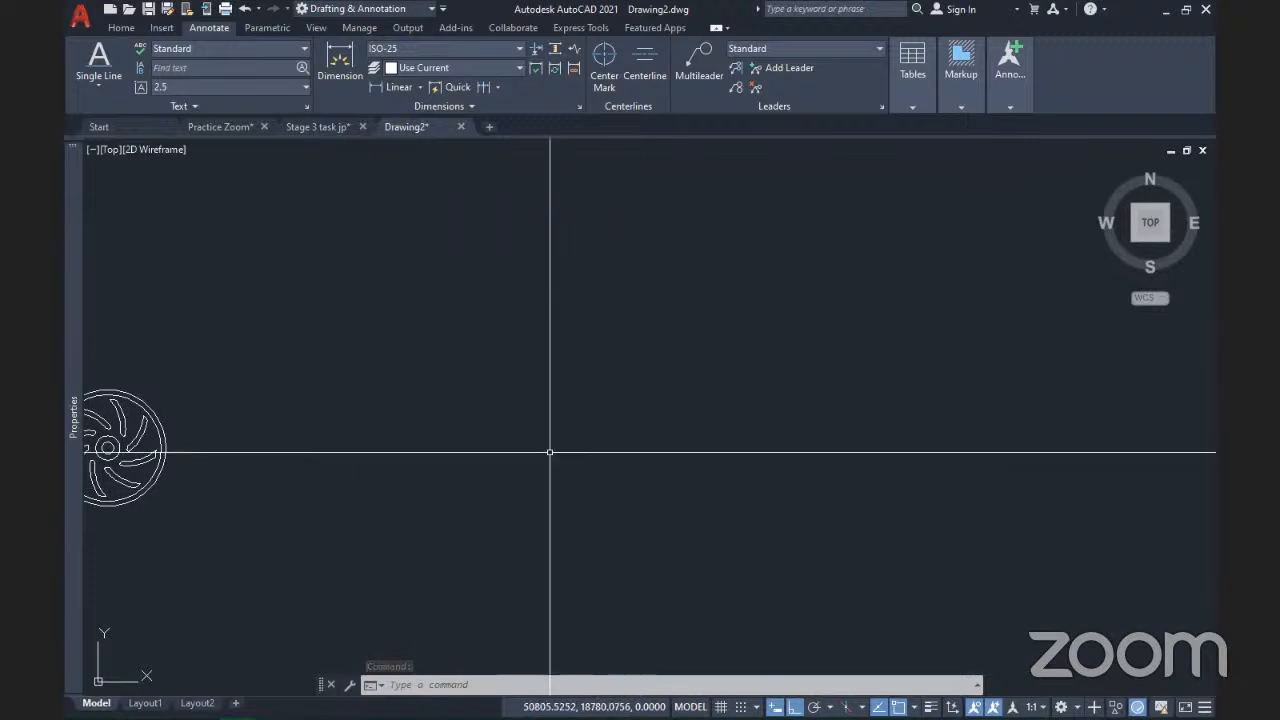
pyautogui.moveTo(694, 446)
pyautogui.mouseDown(button='middle')
pyautogui.moveTo(641, 442)
pyautogui.moveTo(823, 406)
pyautogui.mouseUp(button='middle')
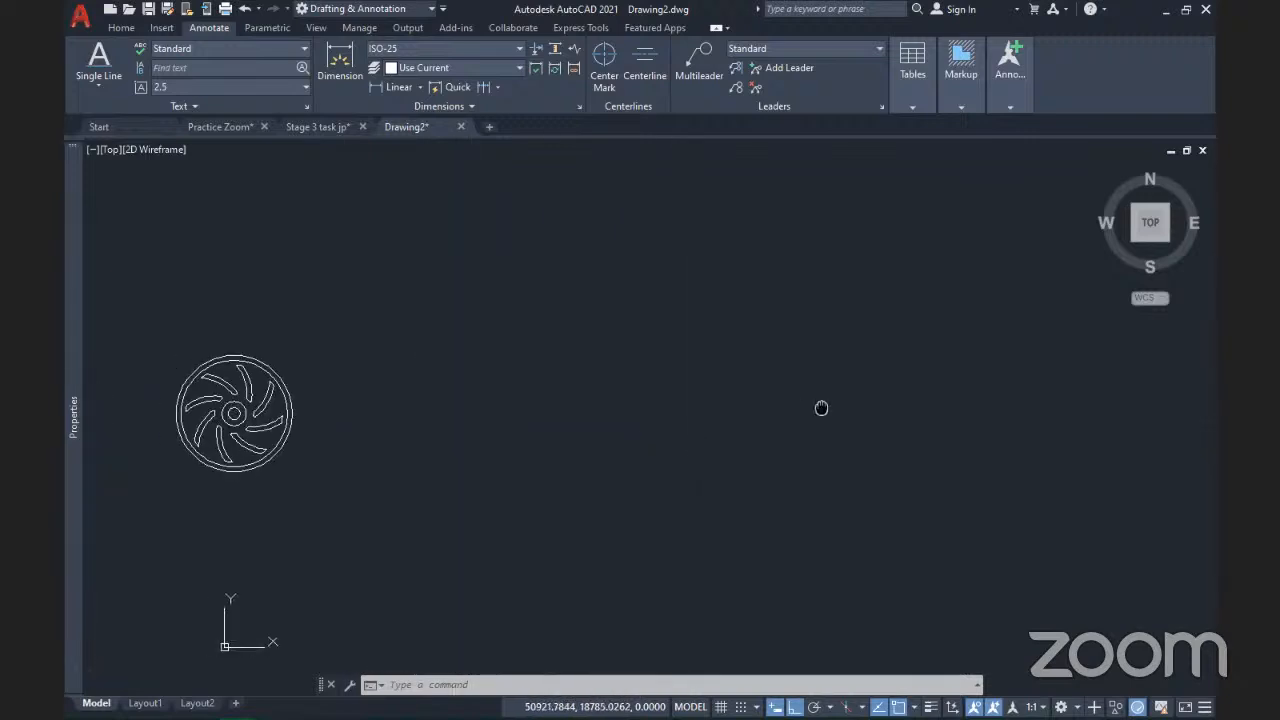
pyautogui.scroll(4, 260, 423)
pyautogui.moveTo(281, 416); pyautogui.dragTo(339, 408, button='middle')
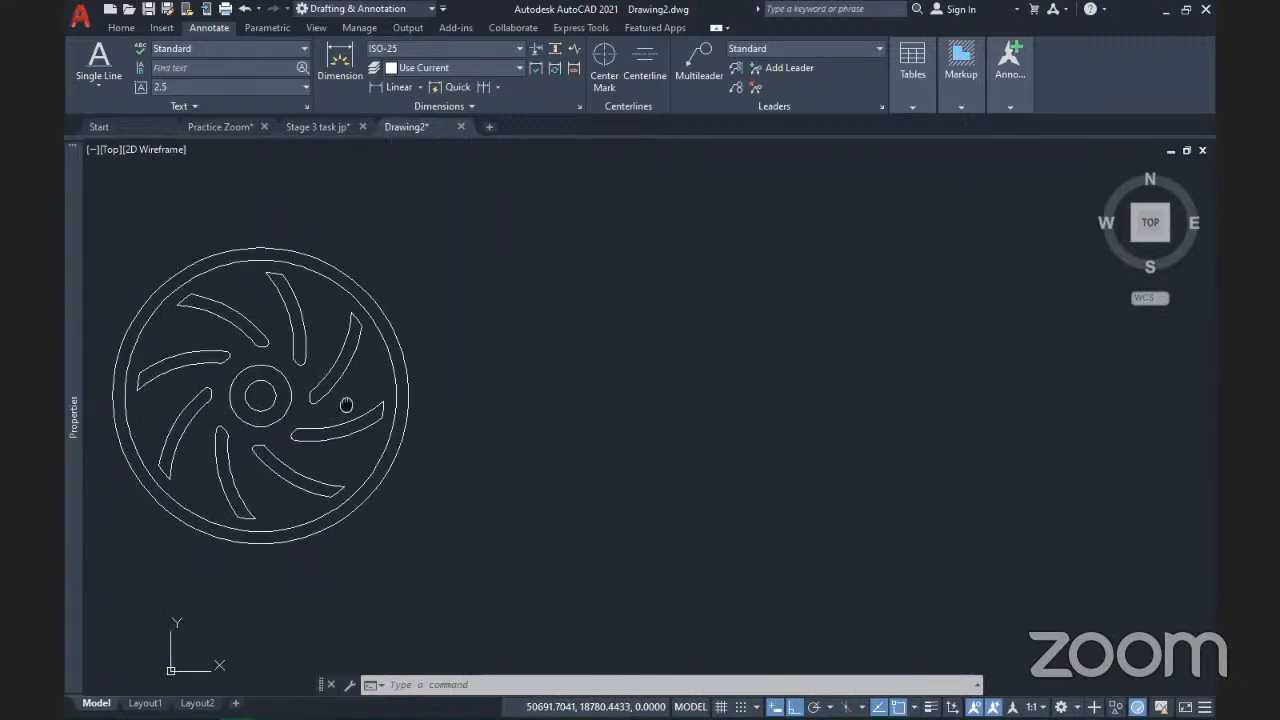
pyautogui.moveTo(417, 423)
pyautogui.mouseDown(button='middle')
pyautogui.moveTo(411, 414)
pyautogui.moveTo(426, 424)
pyautogui.mouseUp(button='middle')
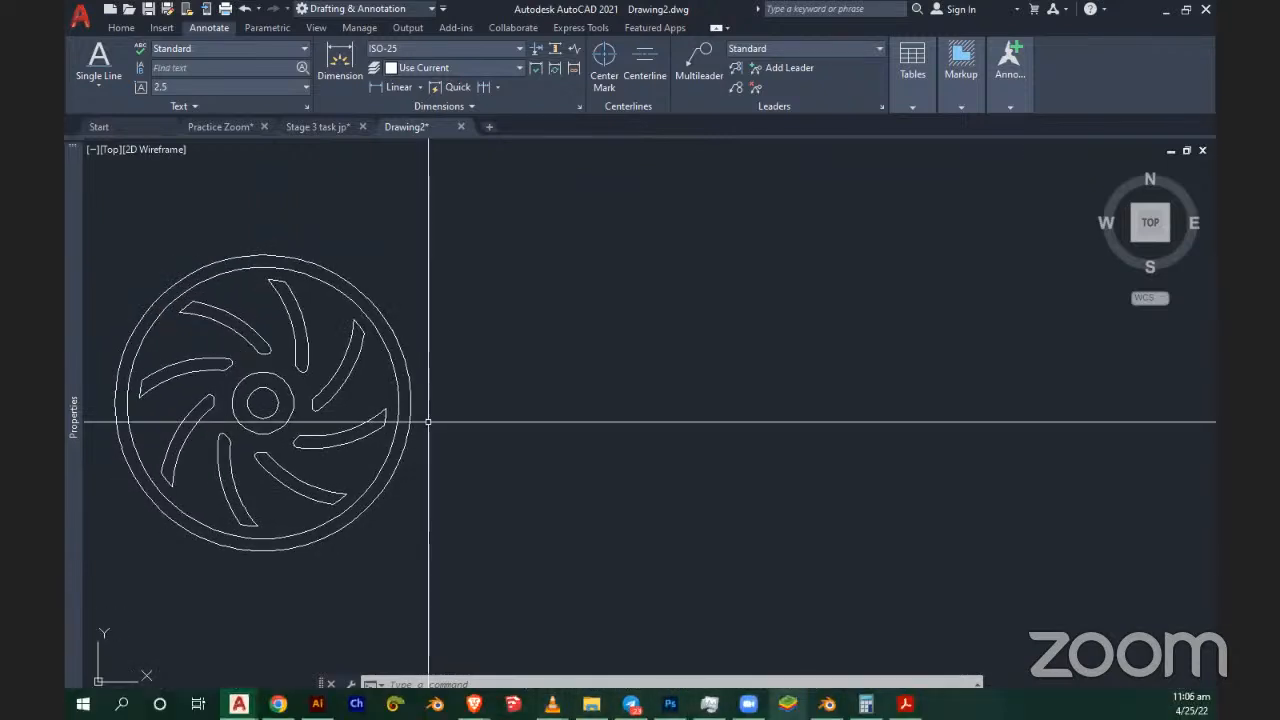
# - Check the wheel's dimensions on page 26 of the practice drawings PDF in Acrobat, and return to AutoCAD
pyautogui.click(905, 704)
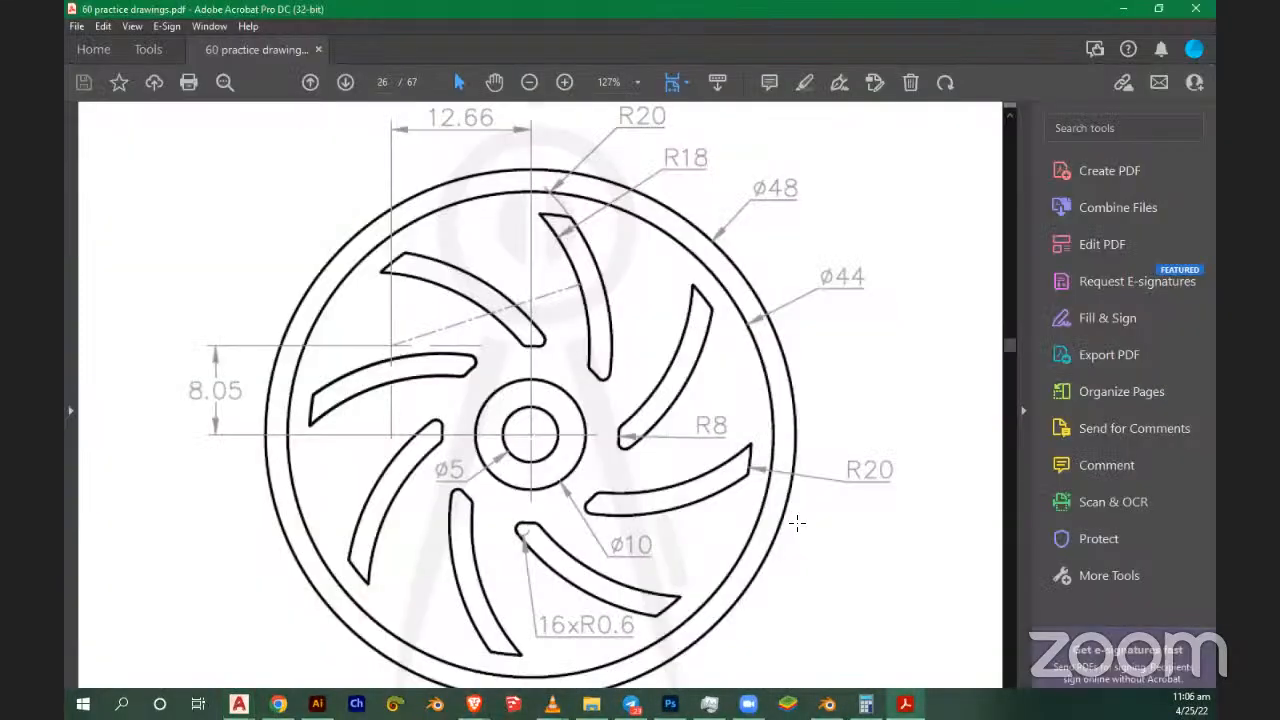
pyautogui.doubleClick(698, 12)
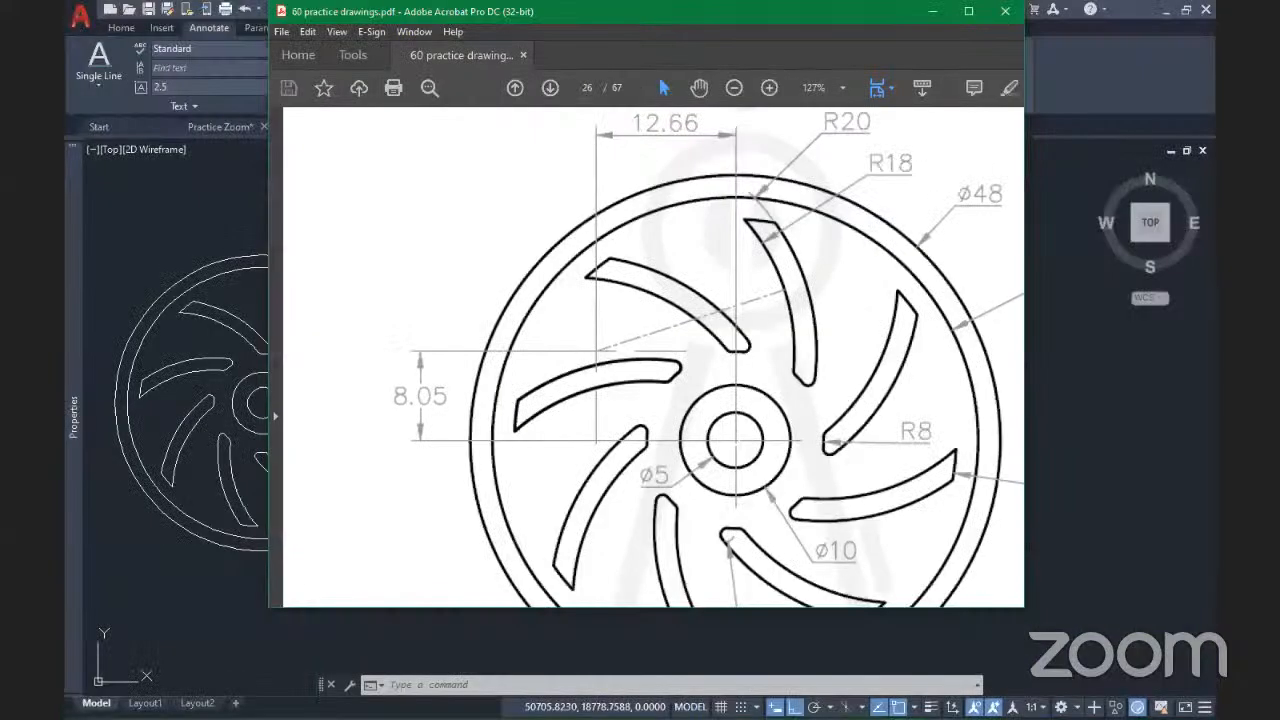
pyautogui.hotkey('alt', 'Tab')
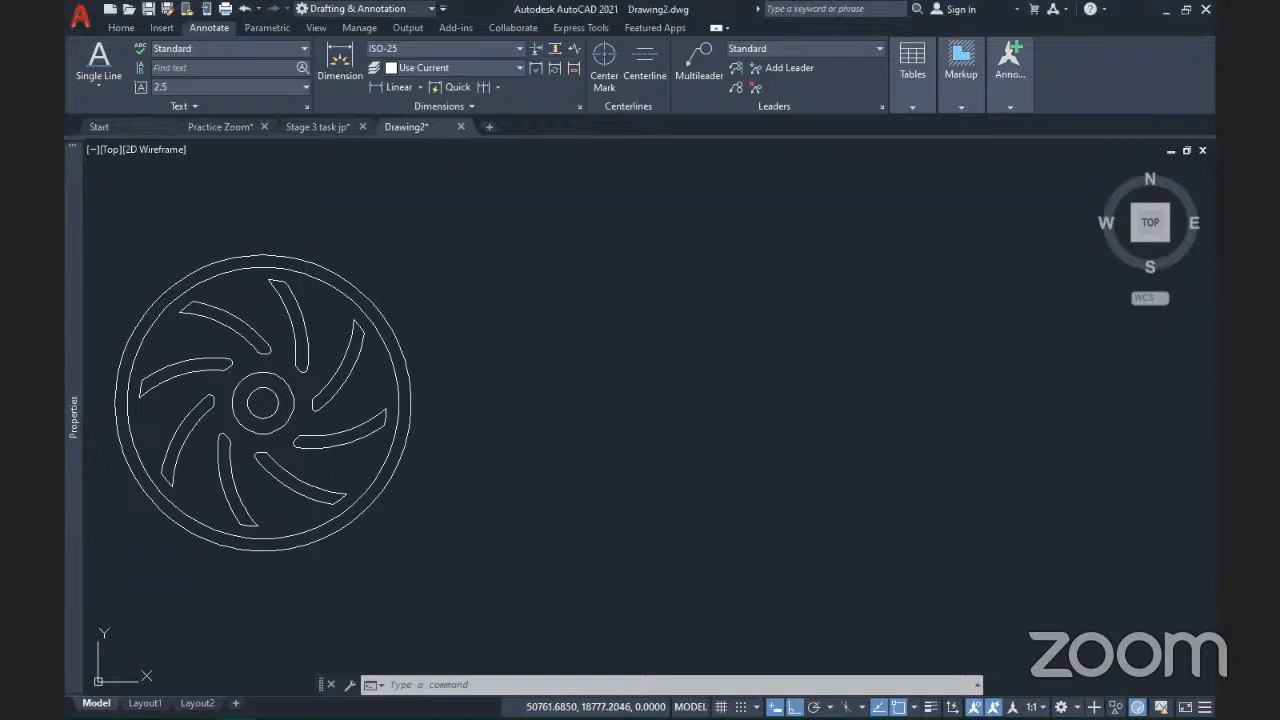
# - Draw a circle with a diameter of 5 in the empty space beside the finished wheel
pyautogui.moveTo(765, 433); pyautogui.dragTo(752, 469, button='middle')
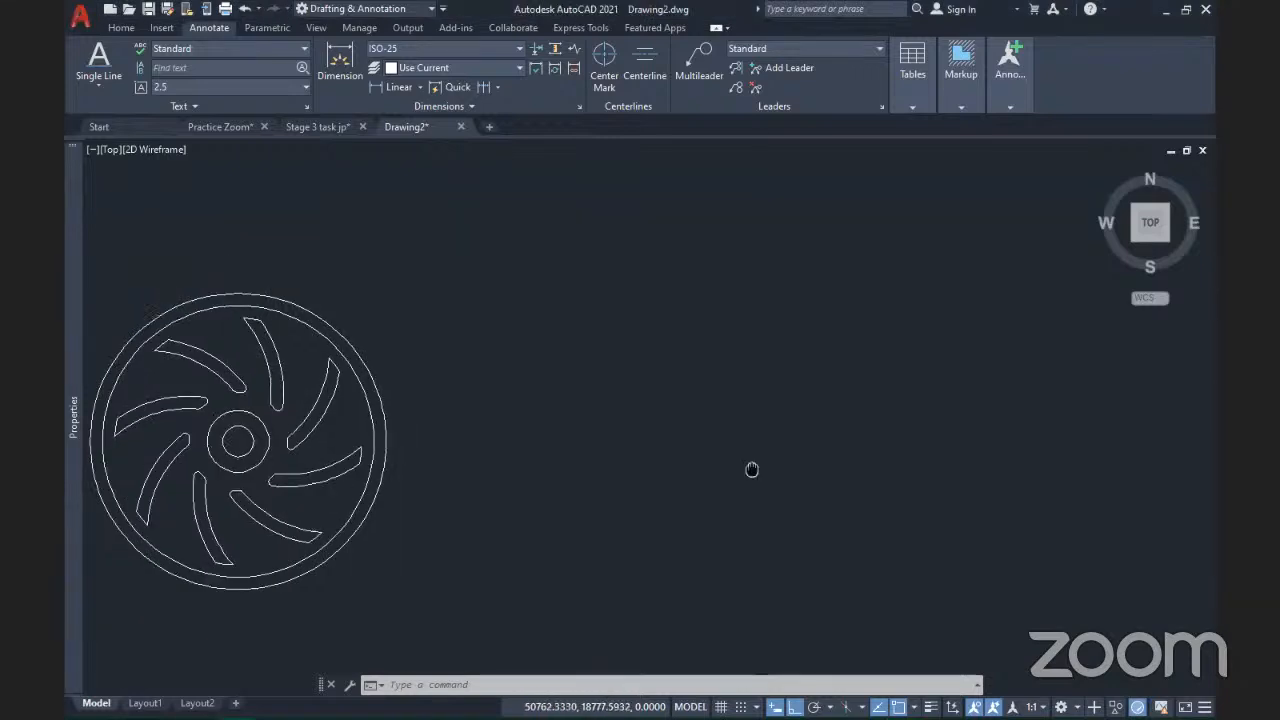
pyautogui.click(118, 27)
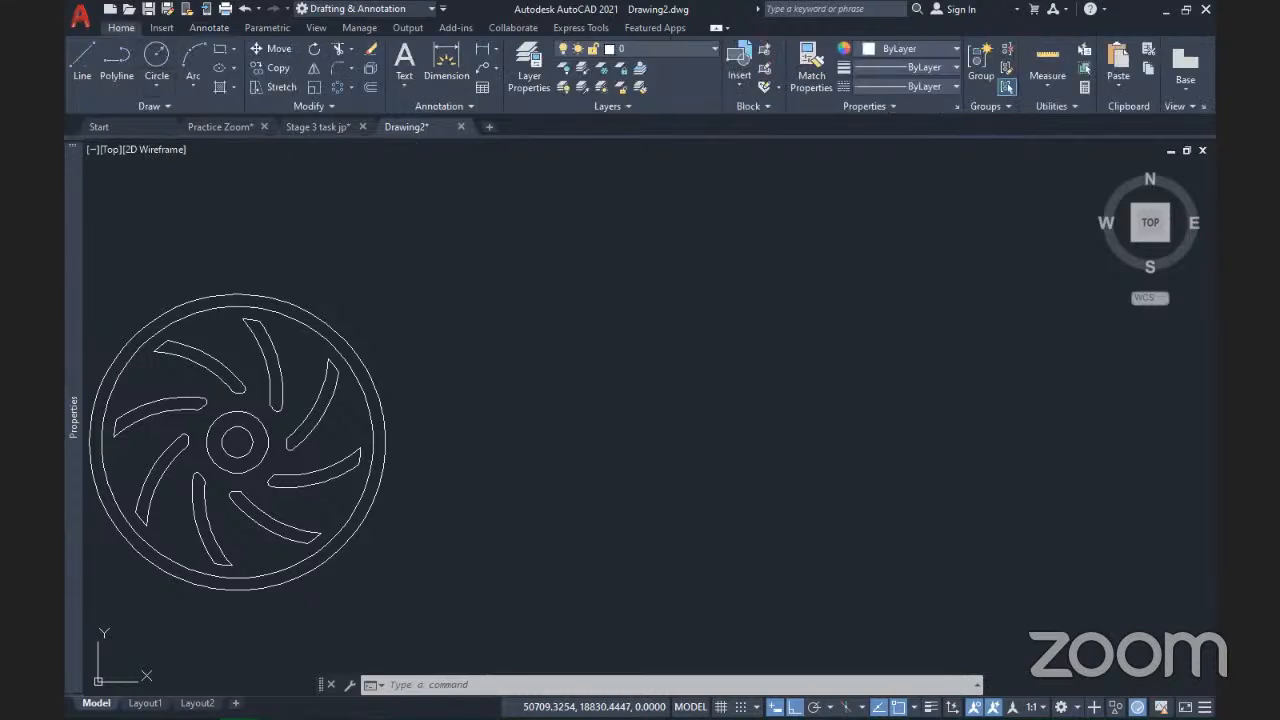
pyautogui.click(156, 58)
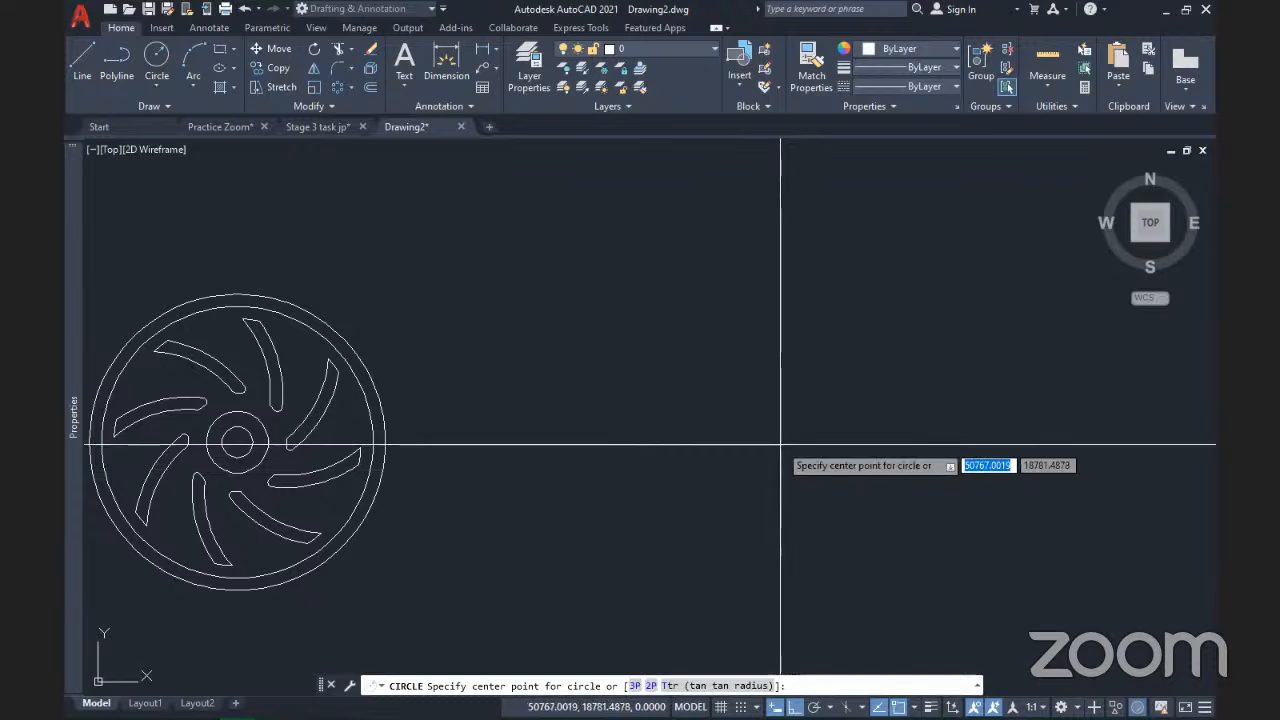
pyautogui.click(773, 458)
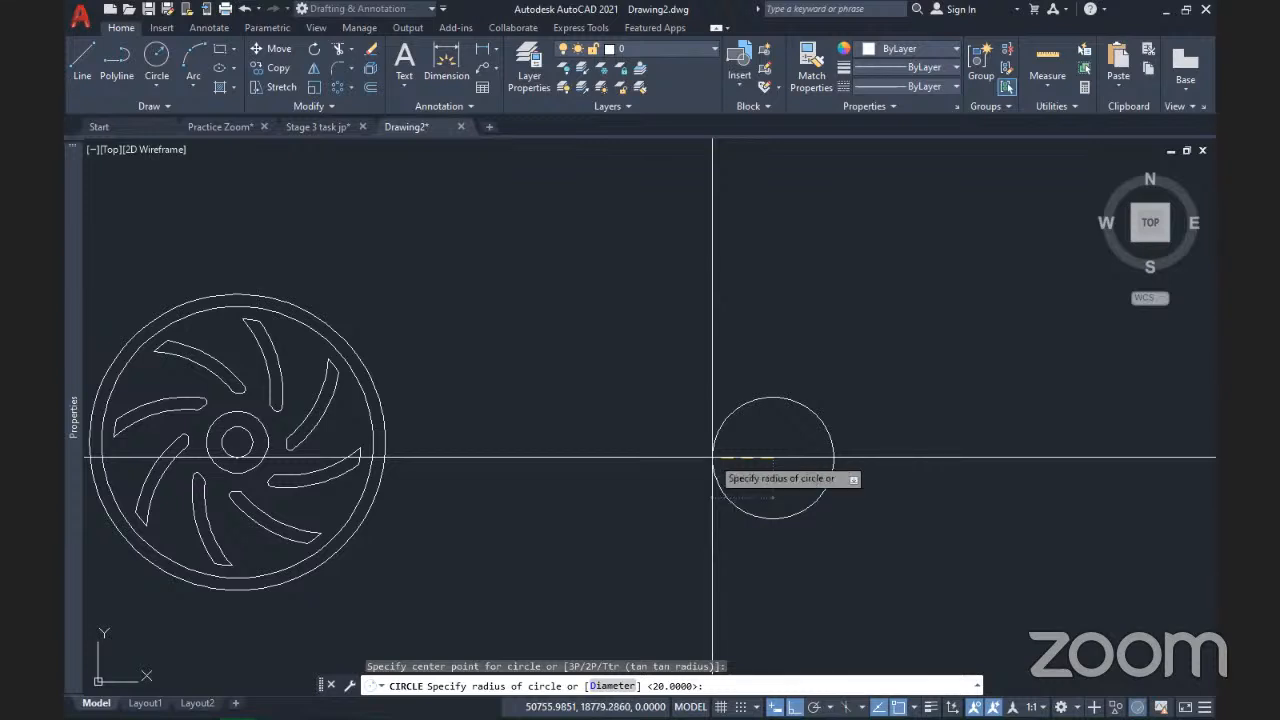
pyautogui.write('d')
pyautogui.press('Return')
pyautogui.write('5')
pyautogui.press('Return')
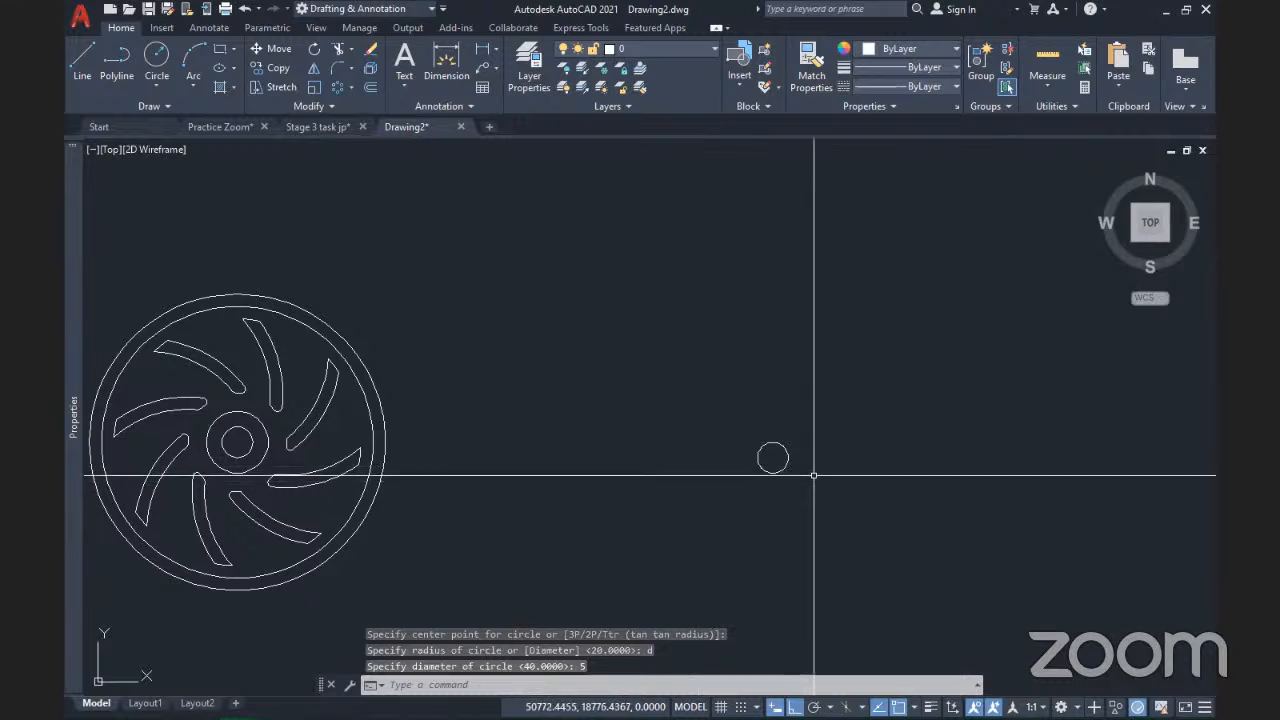
# - Draw a concentric circle with a diameter of 10, using a Center snap on the small circle
pyautogui.press('Return')
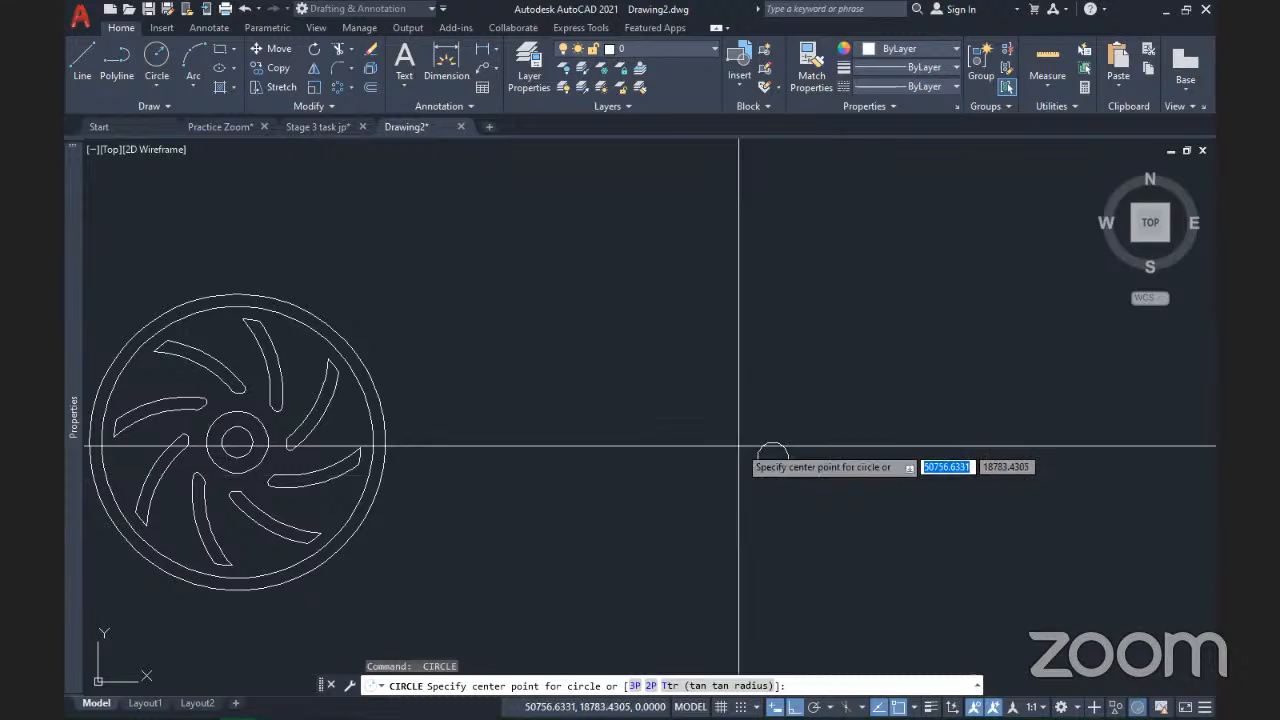
pyautogui.moveTo(74, 483)
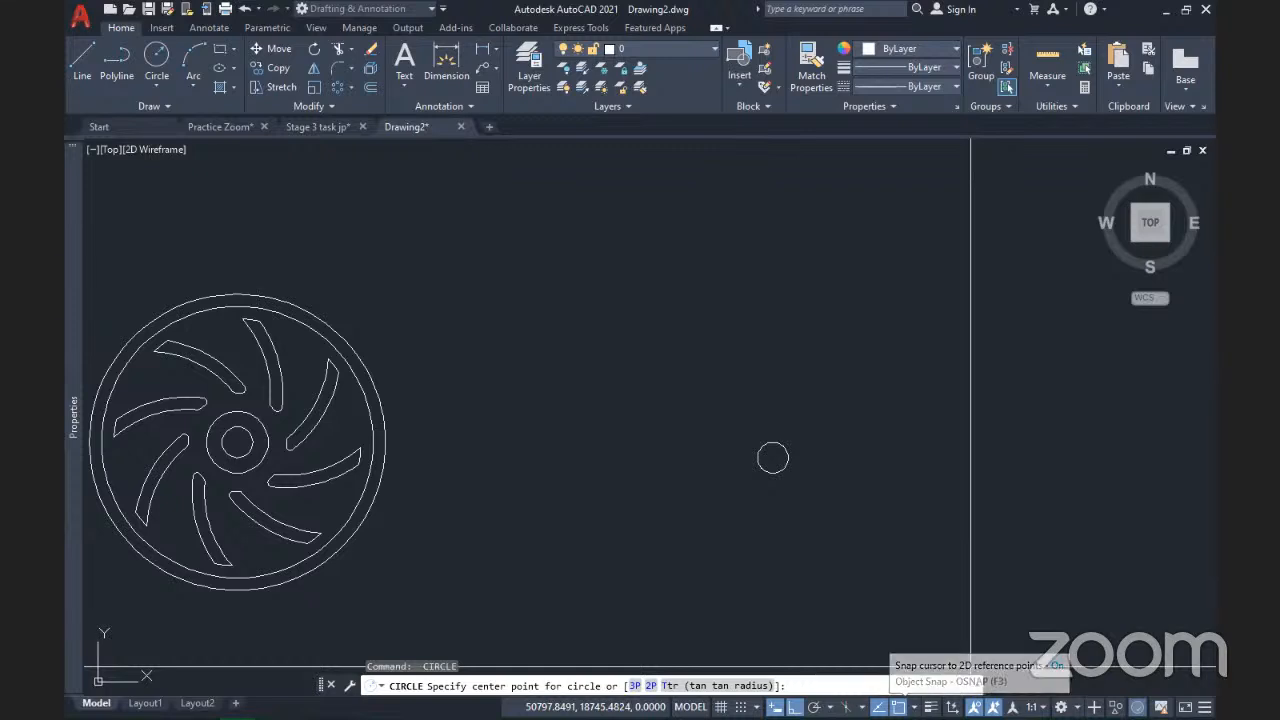
pyautogui.click(913, 707)
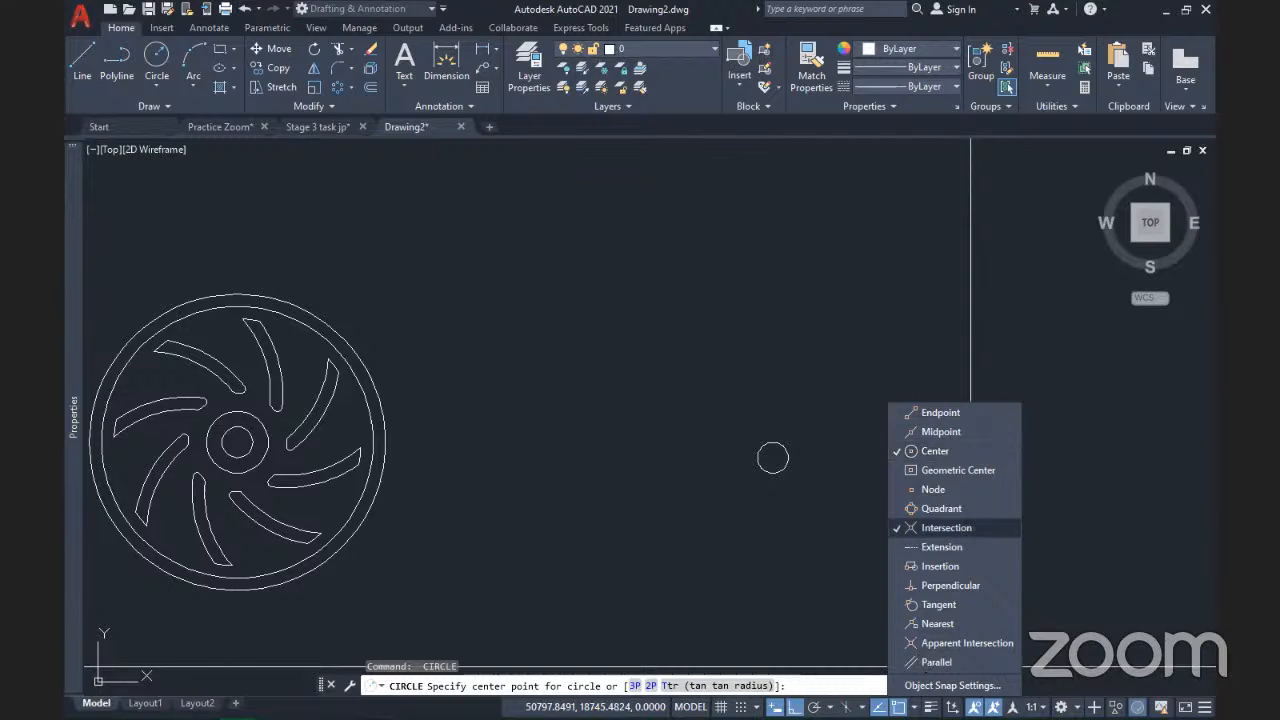
pyautogui.press('Escape')
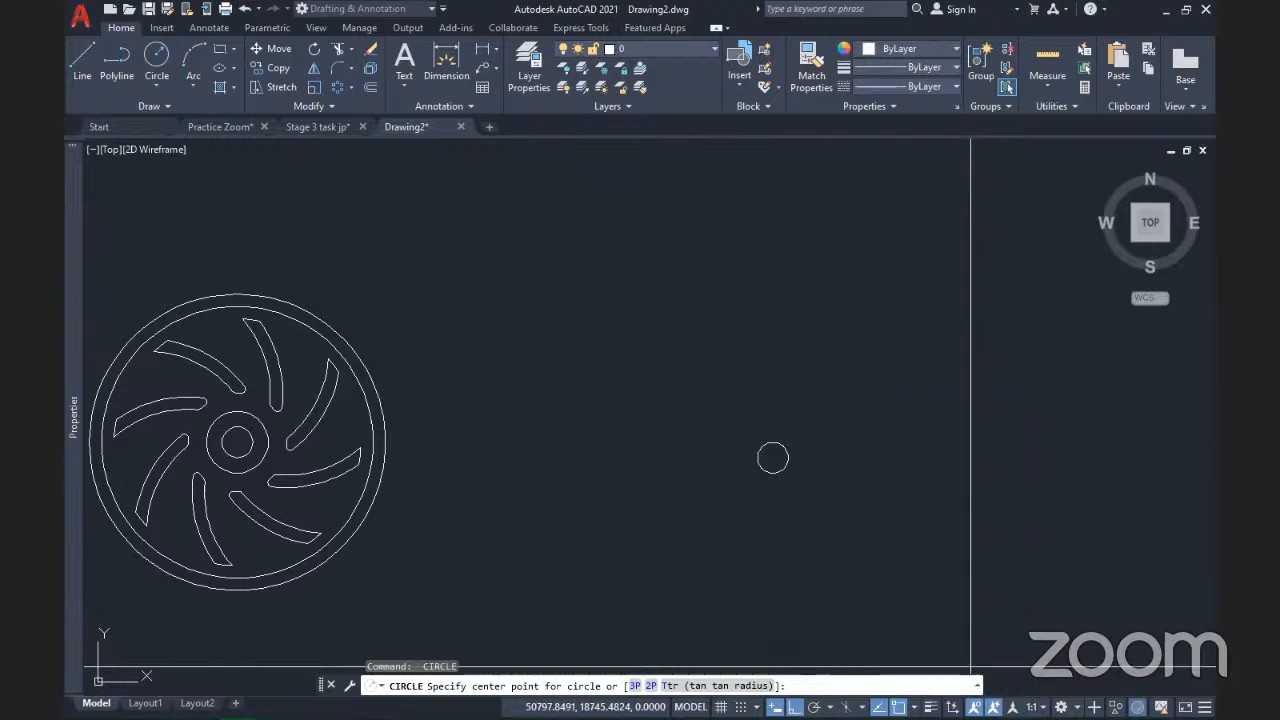
pyautogui.keyDown('shift'); pyautogui.rightClick(861, 437); pyautogui.keyUp('shift')
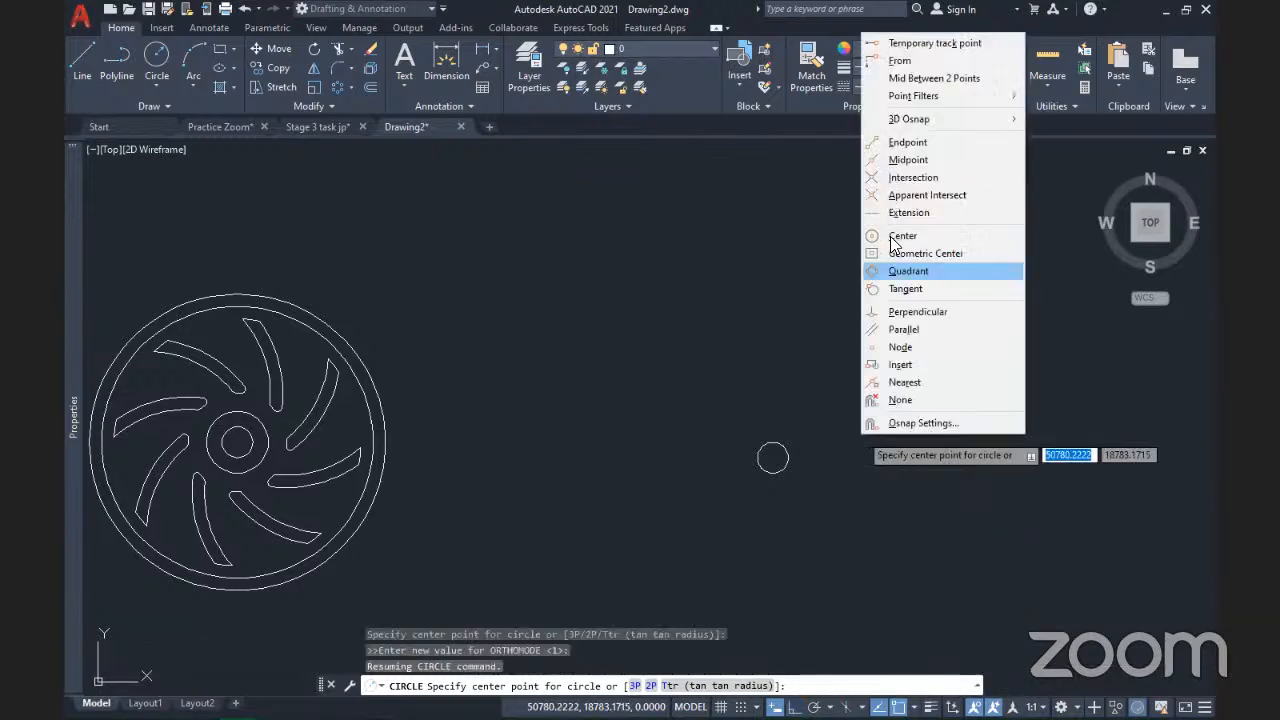
pyautogui.click(903, 237)
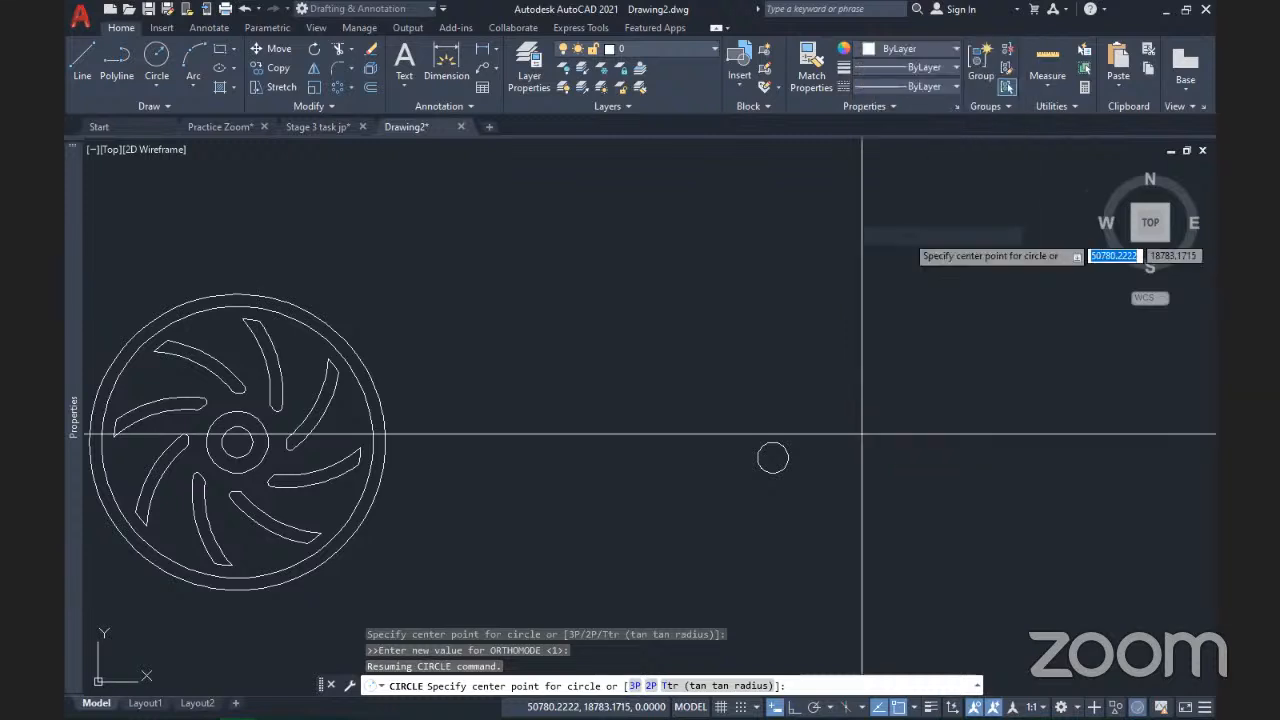
pyautogui.click(773, 458)
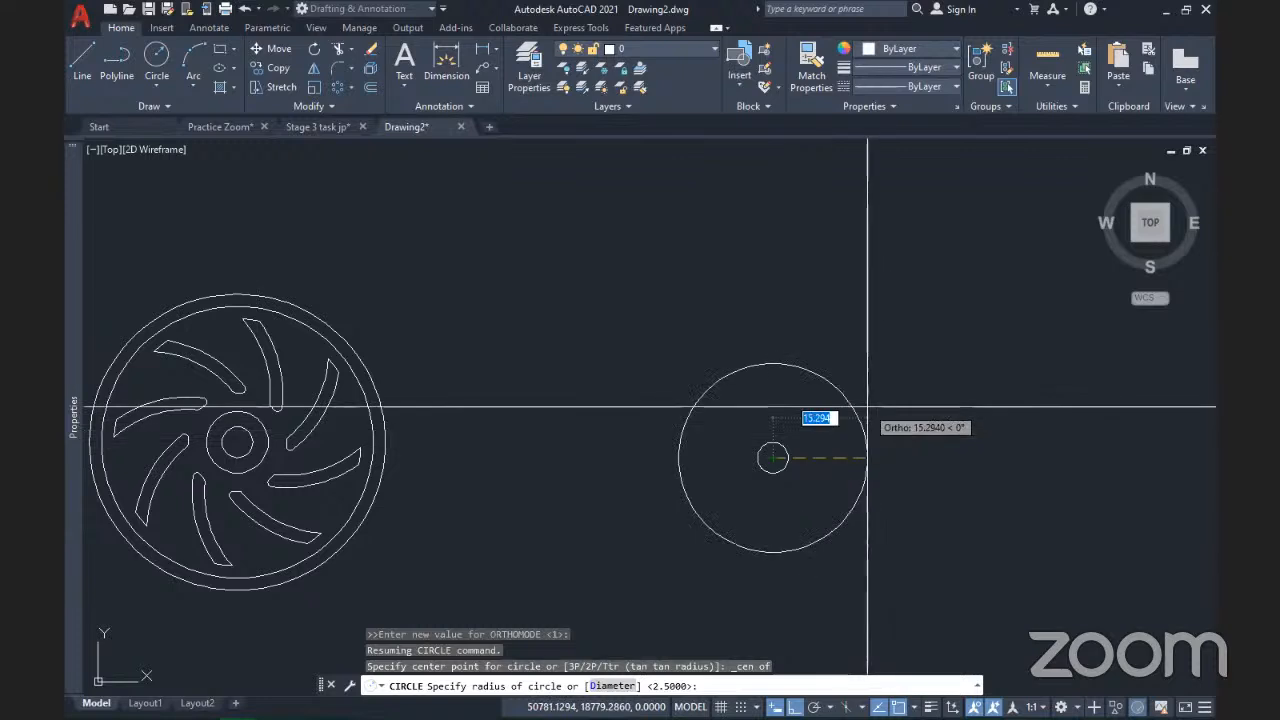
pyautogui.write('d')
pyautogui.press('Return')
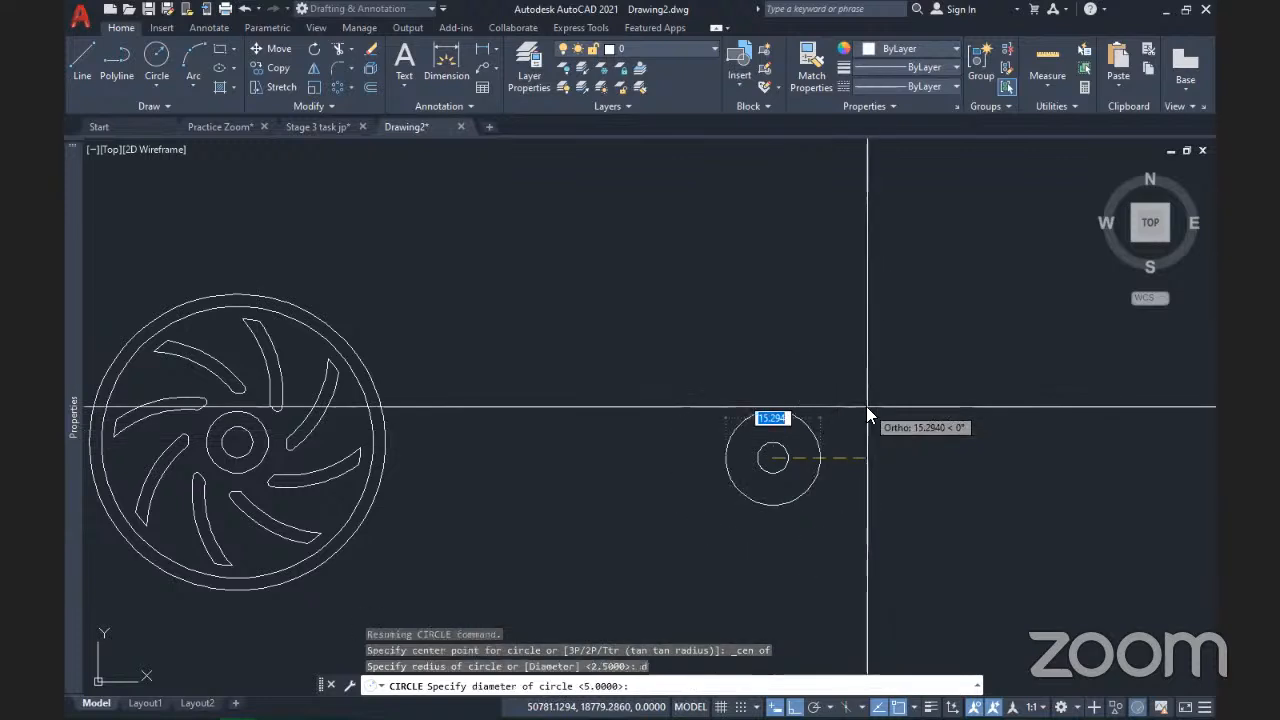
pyautogui.write('10')
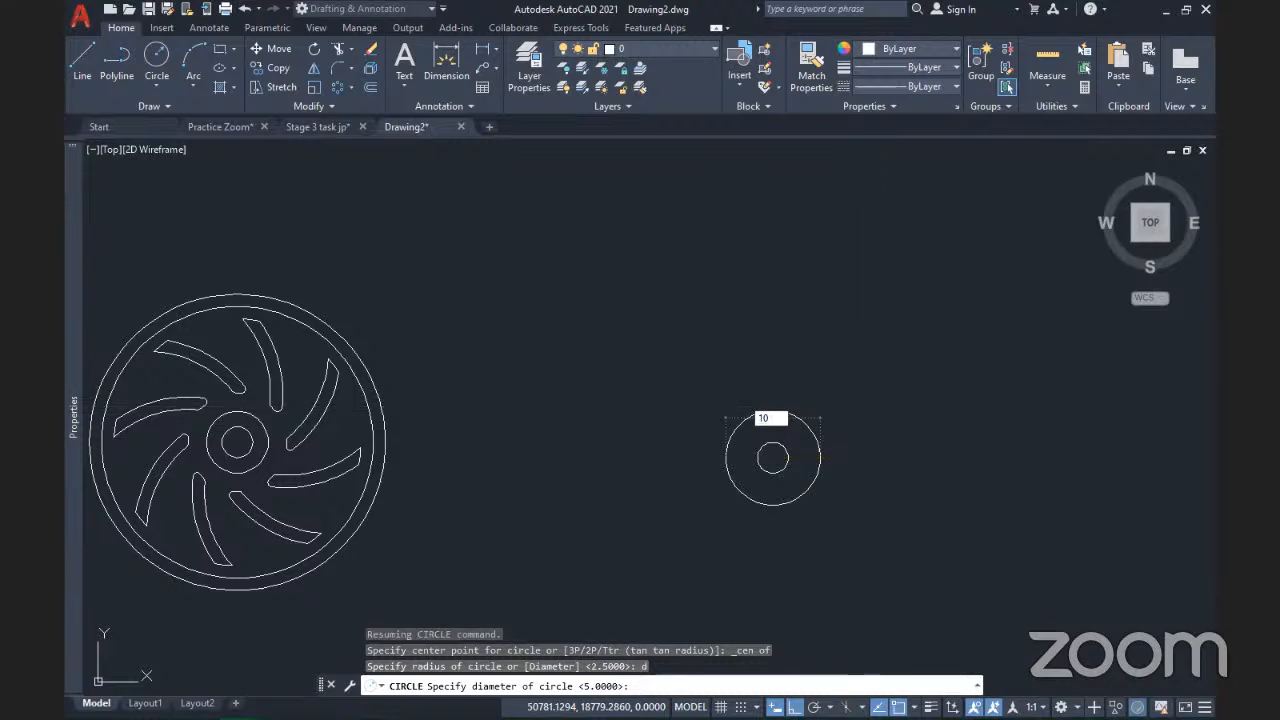
pyautogui.press('Return')
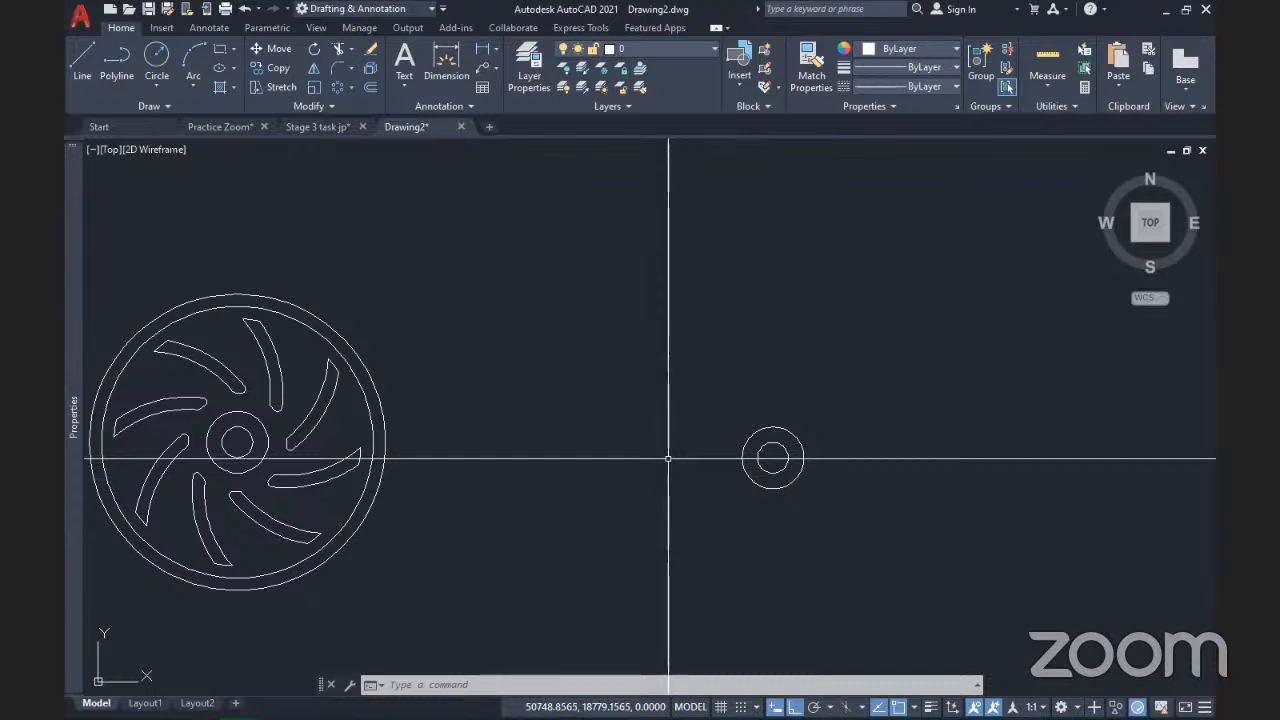
# - Draw a circle with a radius of 8 from the centre of the two hub circles
pyautogui.click(157, 60)
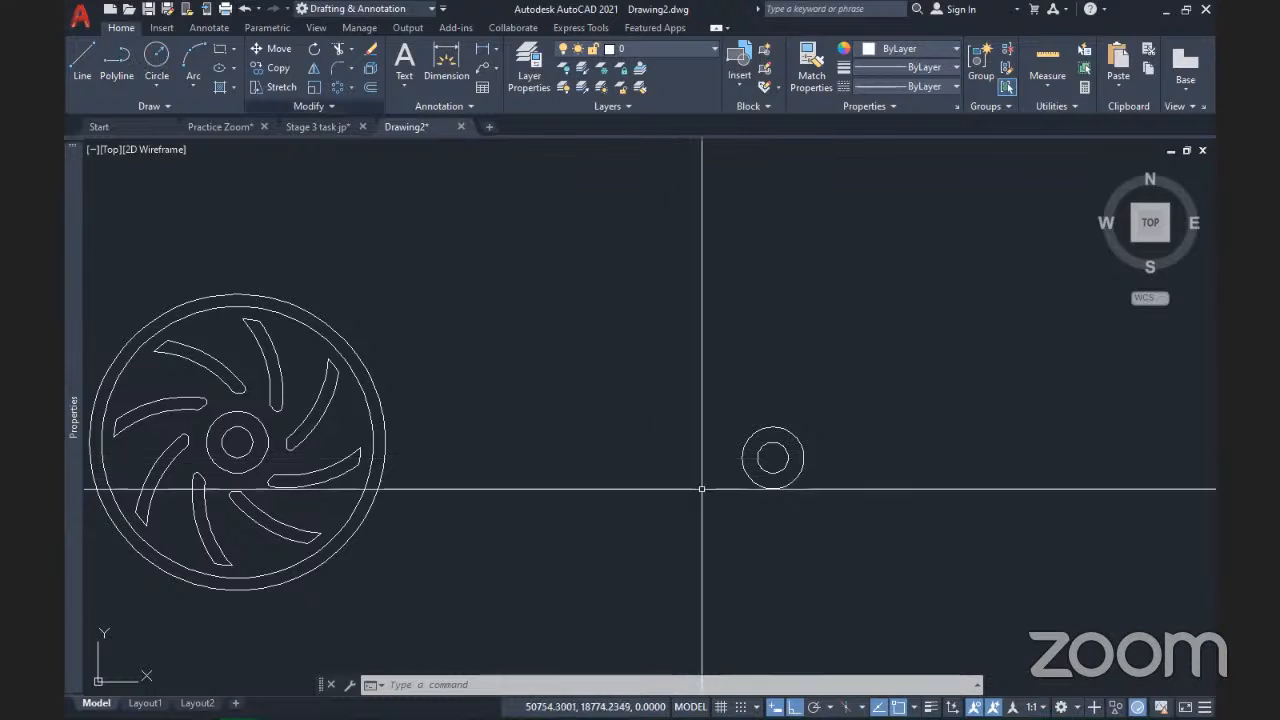
pyautogui.click(773, 457)
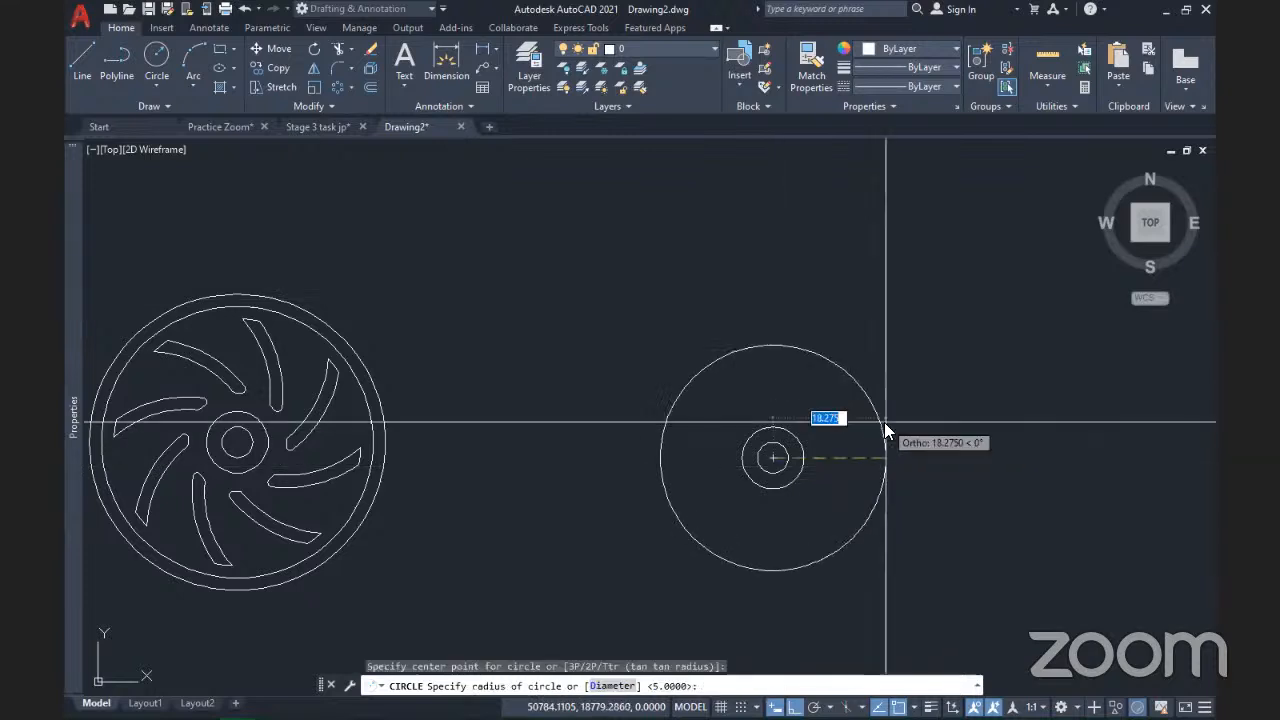
pyautogui.write('8')
pyautogui.press('Return')
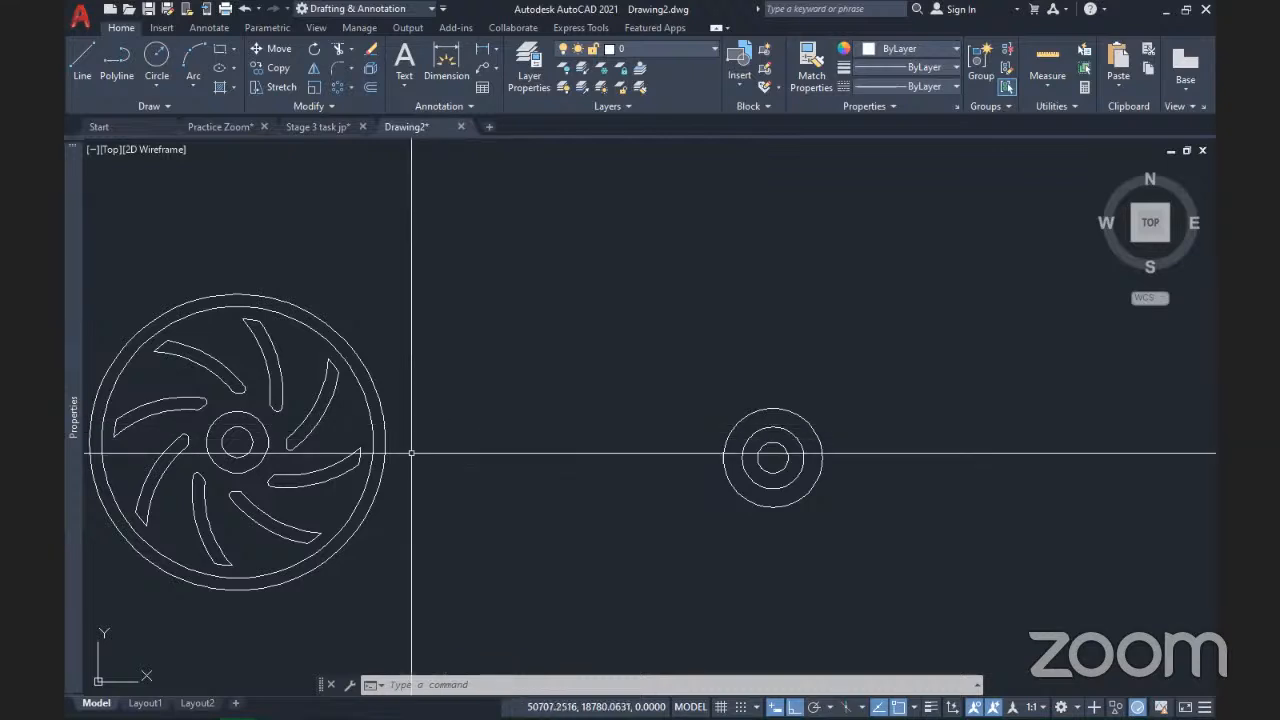
# - Draw another concentric circle with a radius of 20 around the hub circles
pyautogui.click(156, 57)
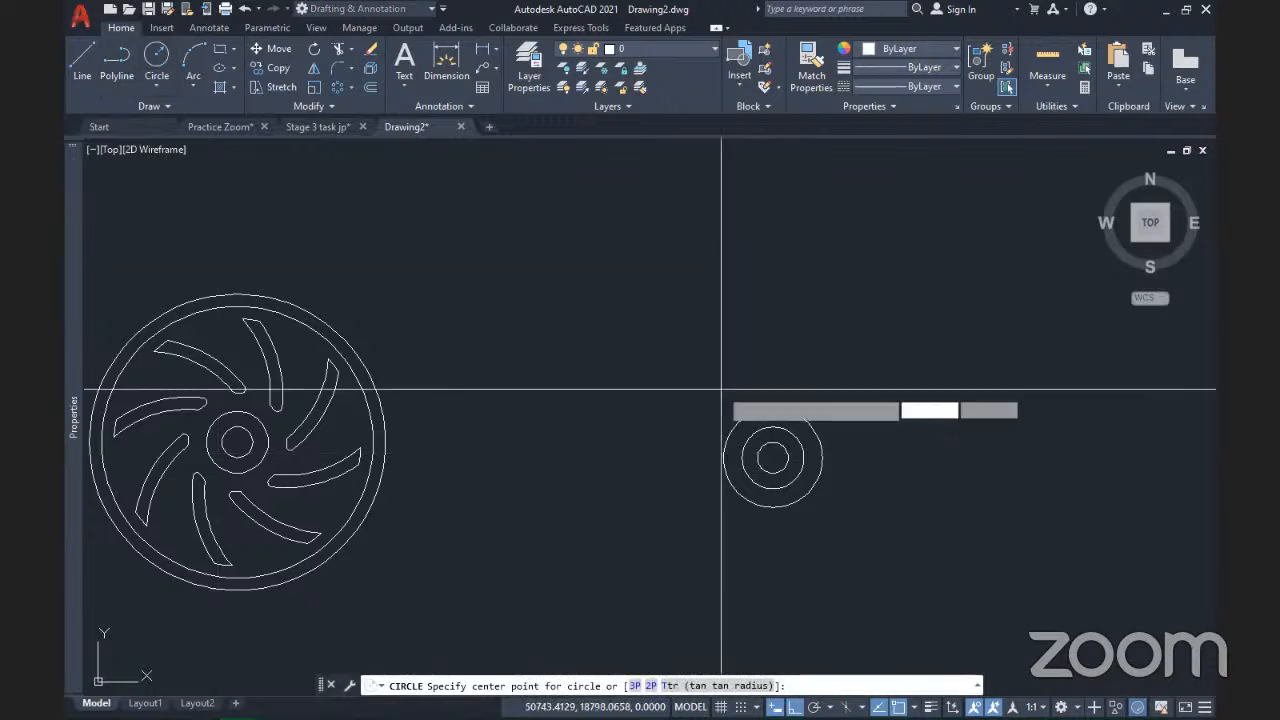
pyautogui.click(773, 458)
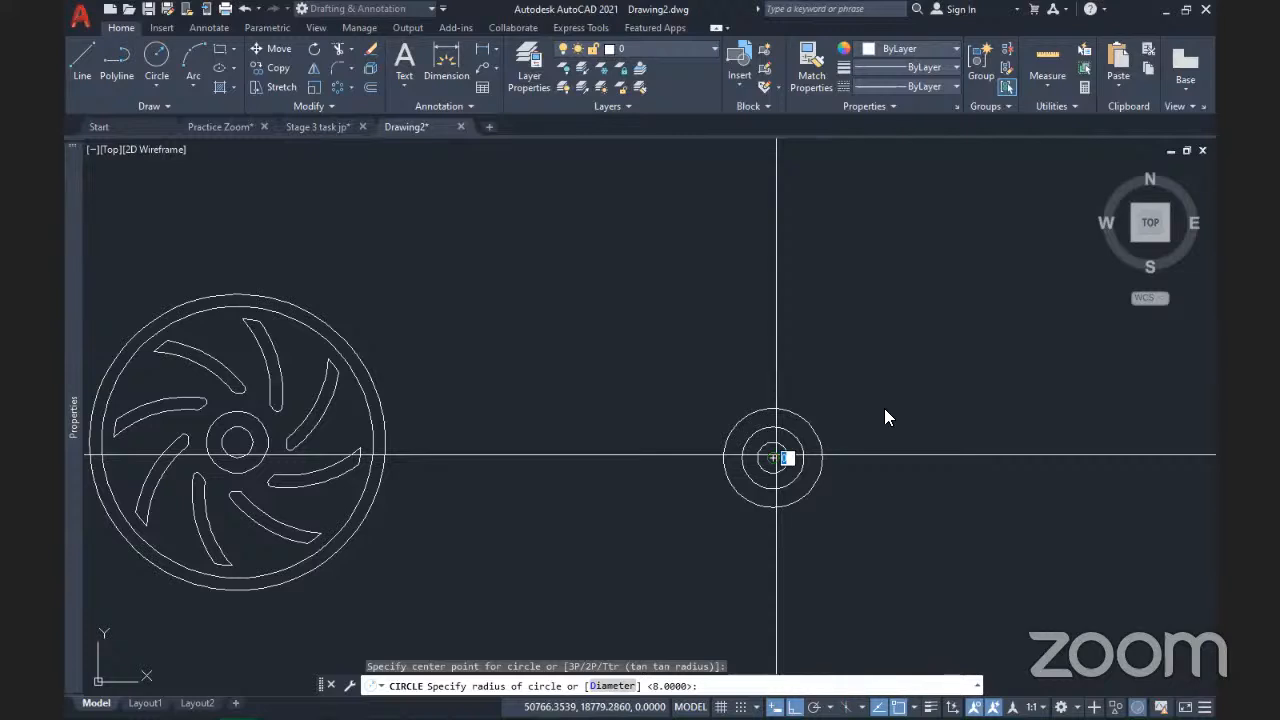
pyautogui.write('20')
pyautogui.press('Return')
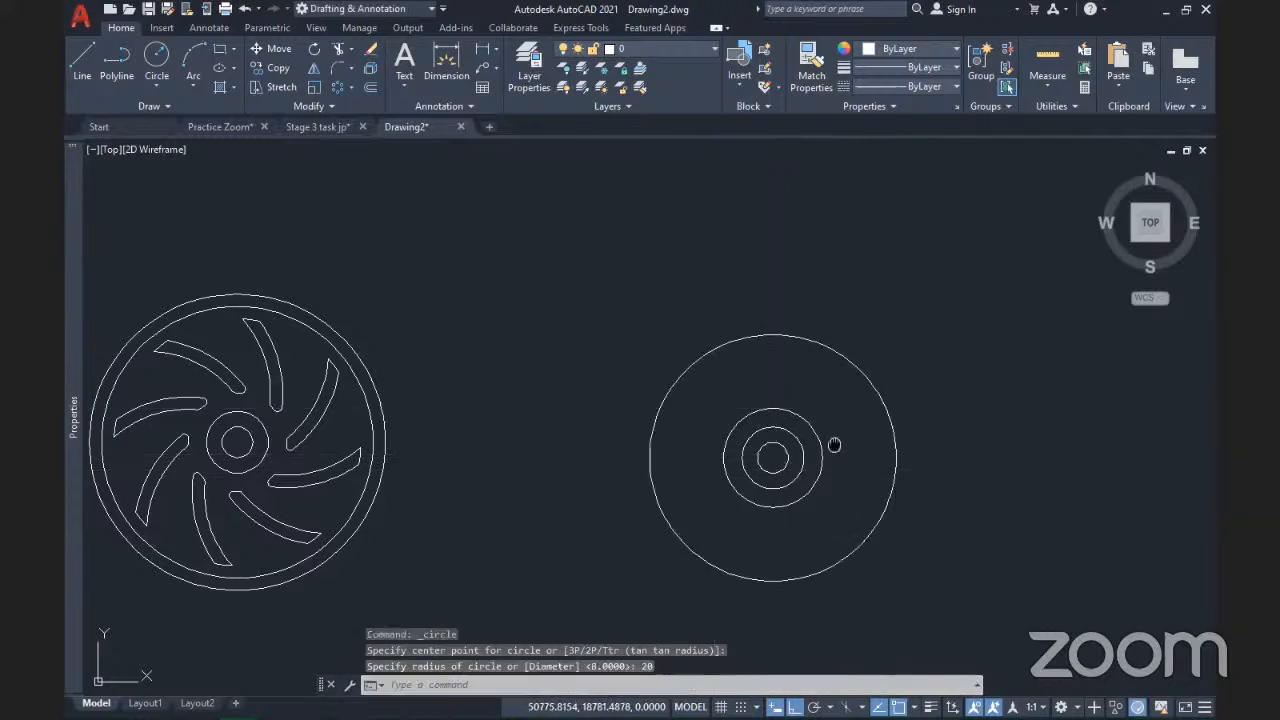
# - Draw a concentric circle with a diameter of 44 from the shared centre of the new wheel's circles
pyautogui.moveTo(834, 444); pyautogui.dragTo(744, 442, button='middle')
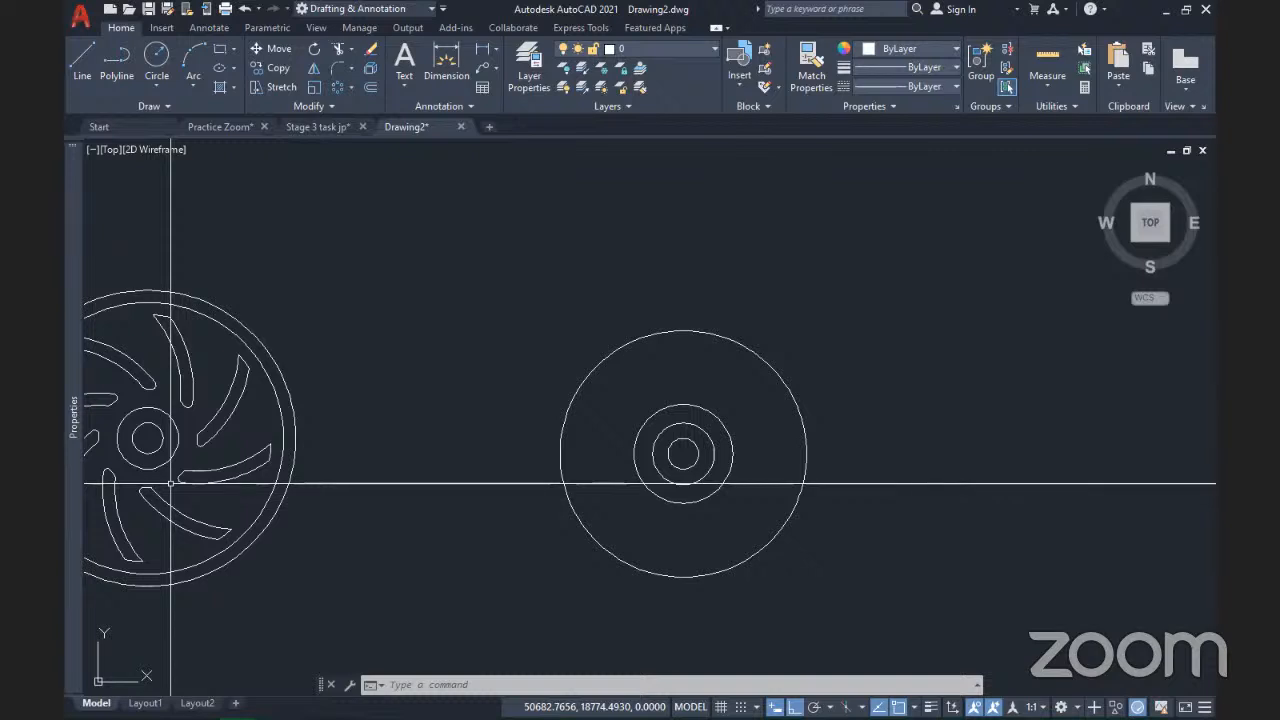
pyautogui.click(161, 58)
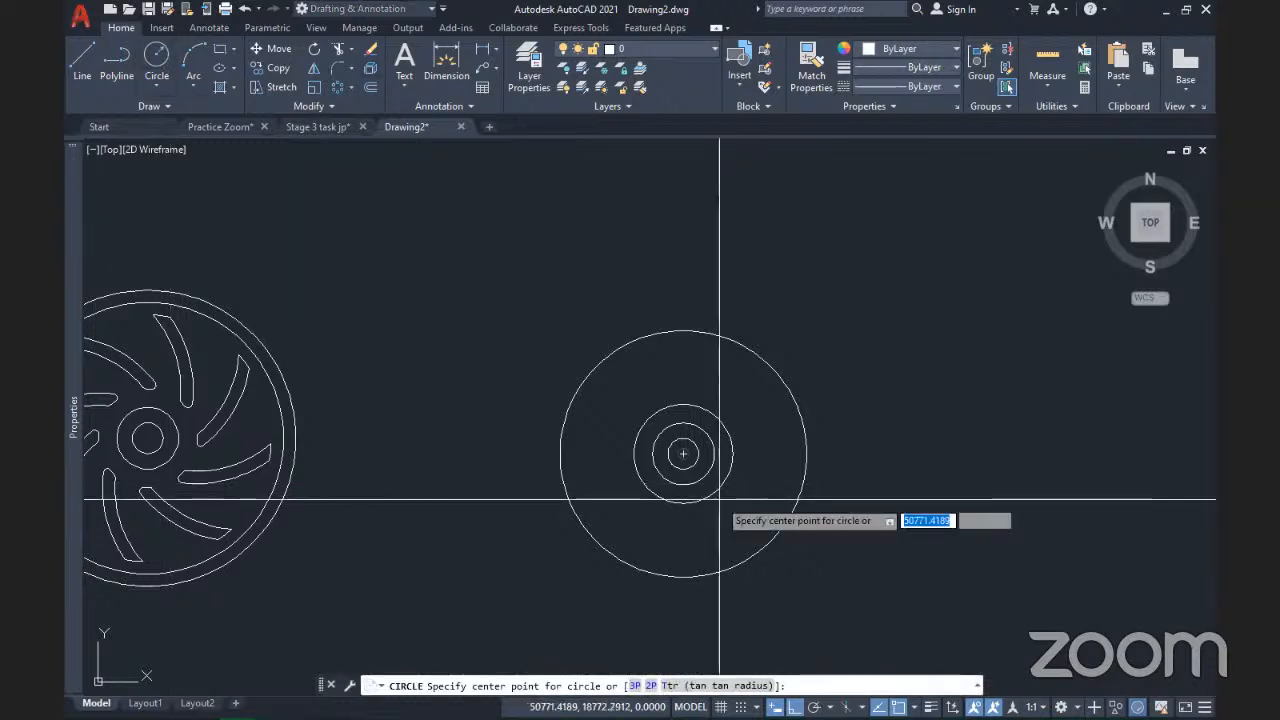
pyautogui.click(683, 454)
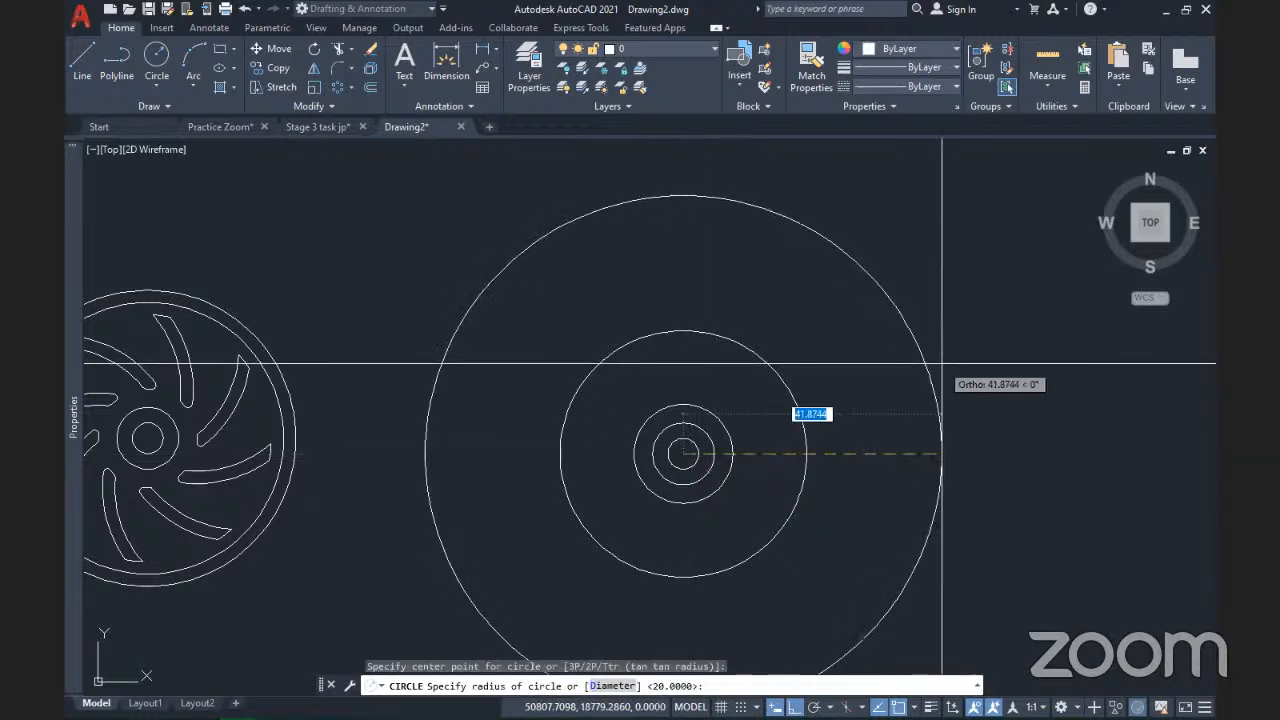
pyautogui.write('d')
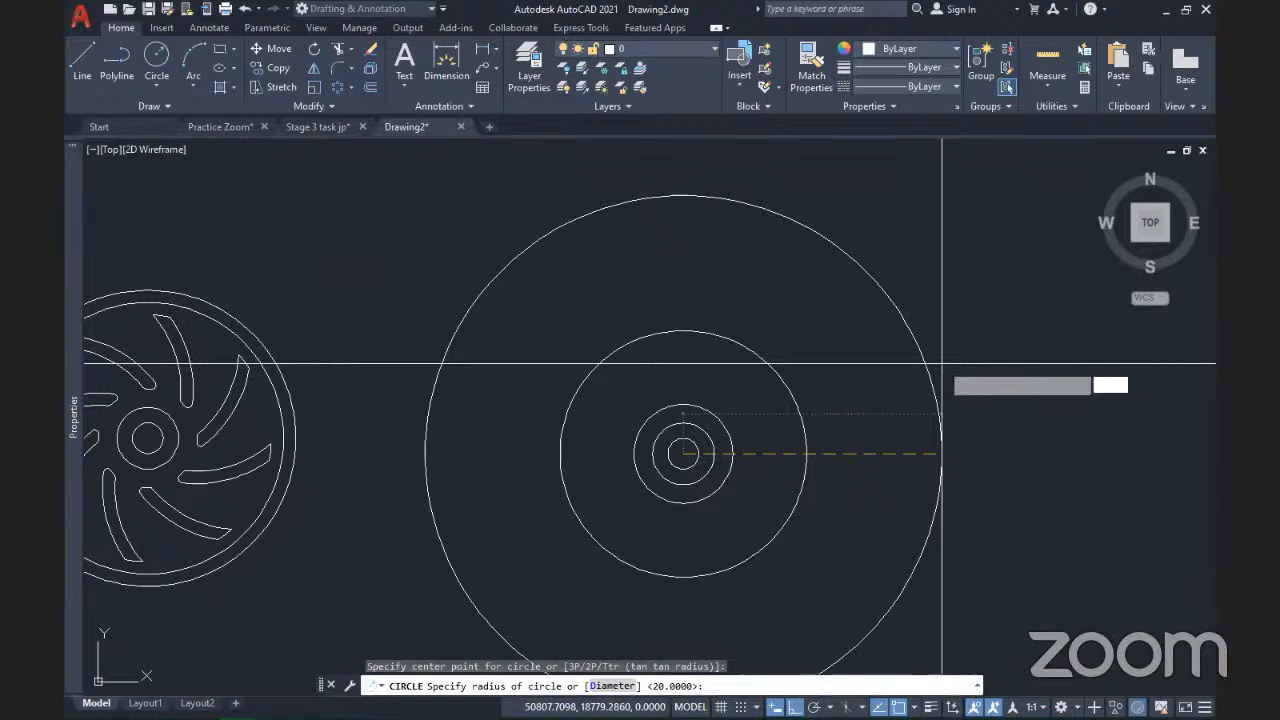
pyautogui.press('Return')
pyautogui.write('44')
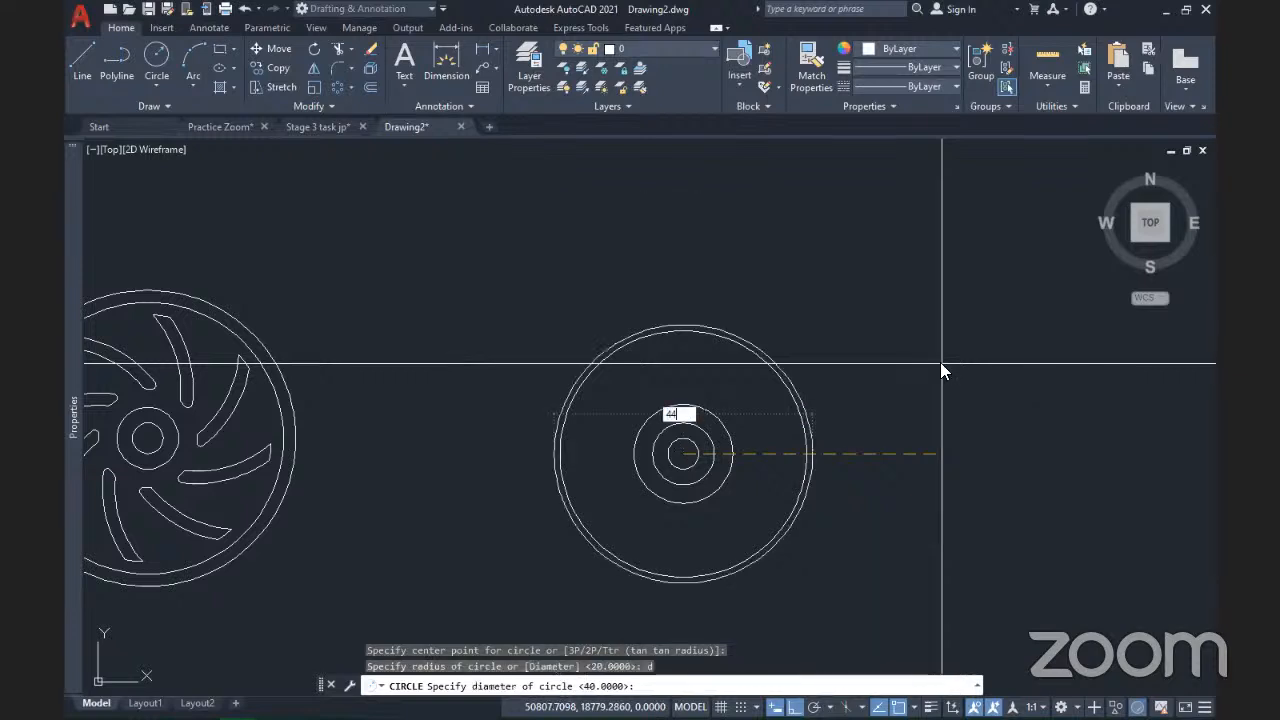
pyautogui.press('Return')
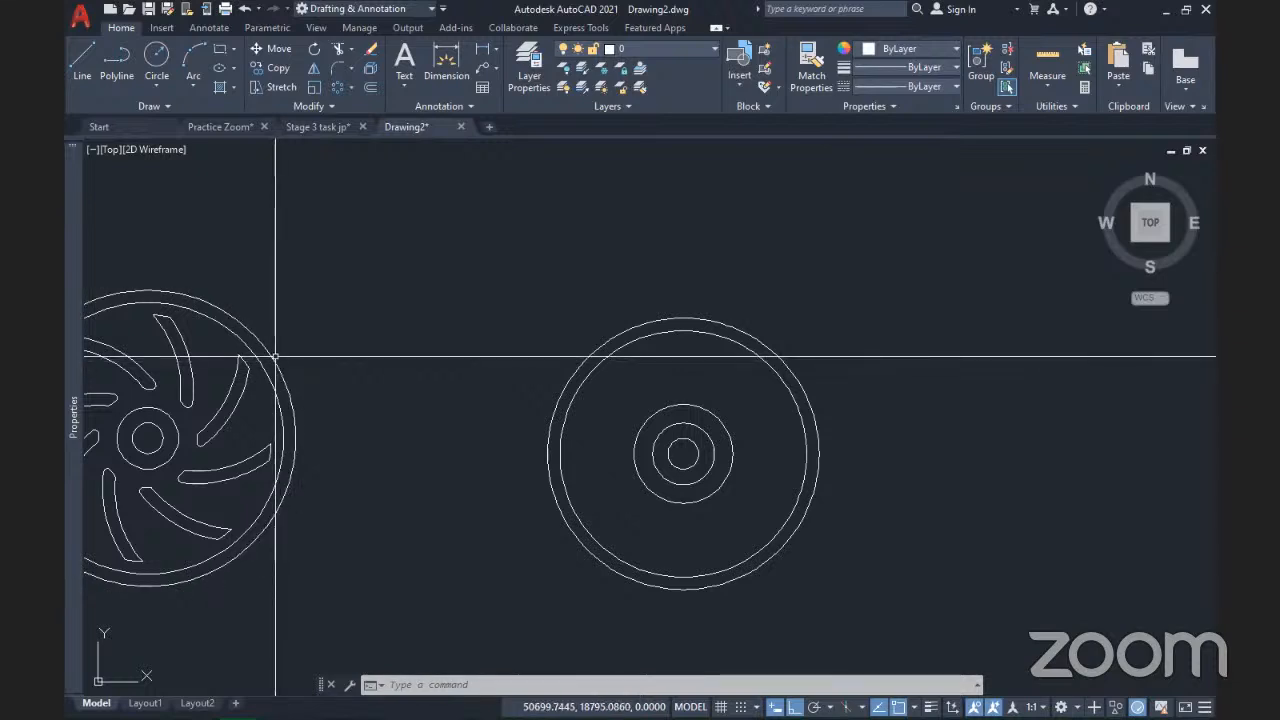
# - Draw the outermost concentric circle of the new wheel with a diameter of 48
pyautogui.click(157, 57)
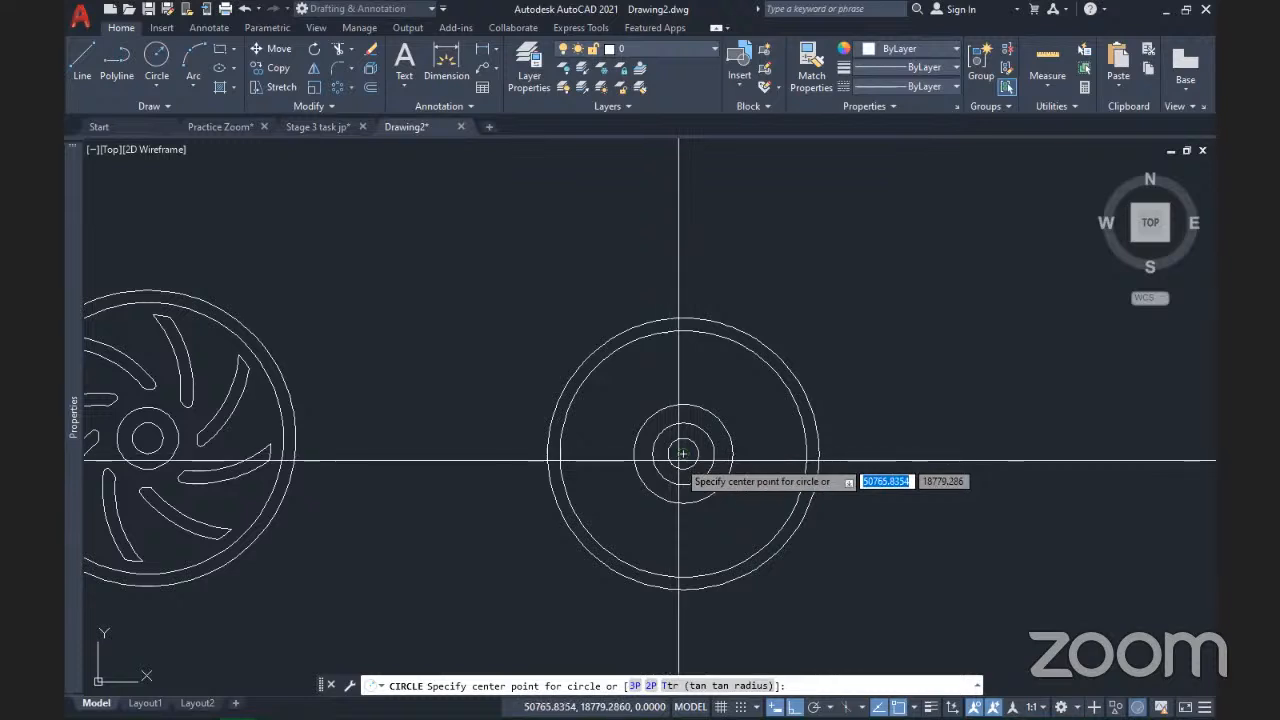
pyautogui.click(683, 453)
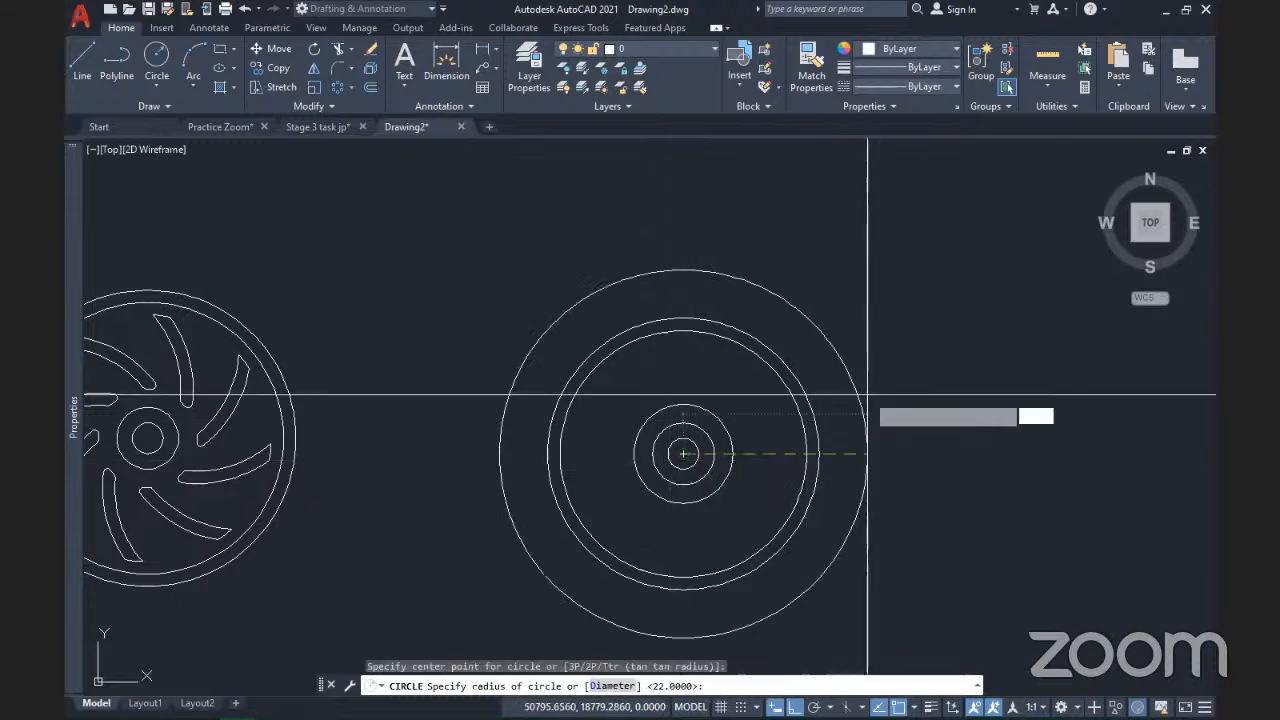
pyautogui.write('d')
pyautogui.press('Return')
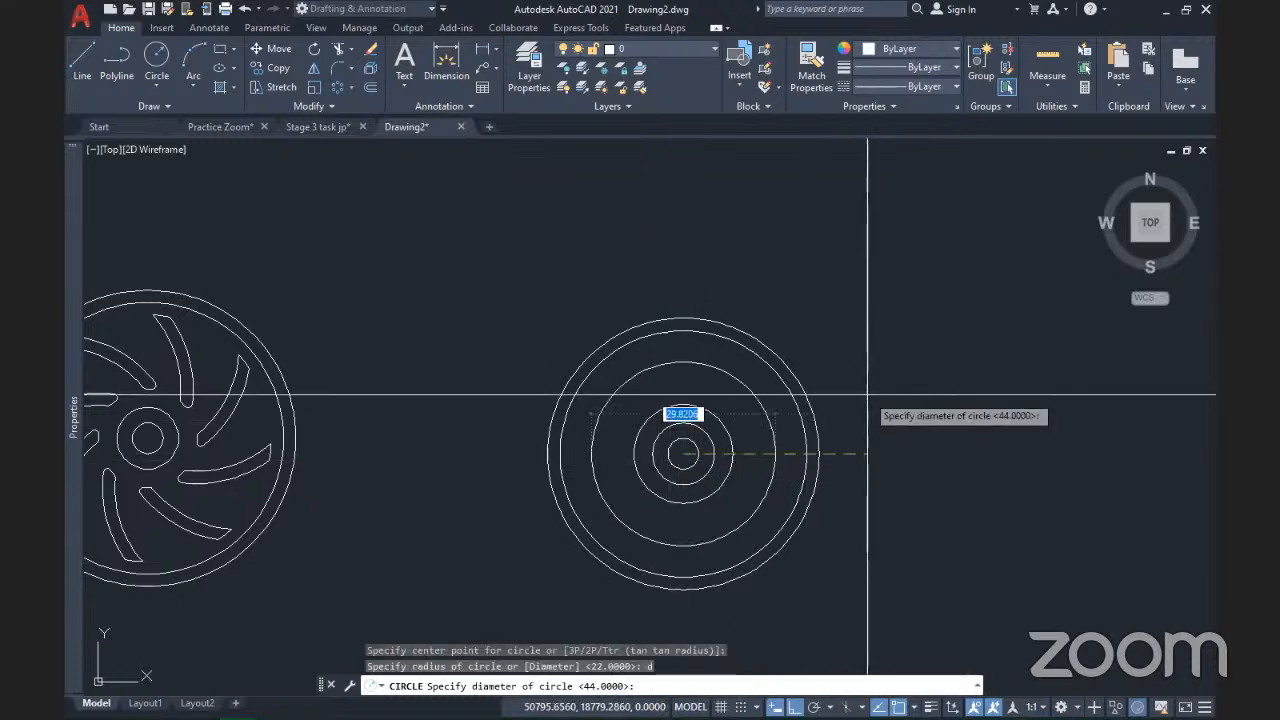
pyautogui.write('48')
pyautogui.press('Return')
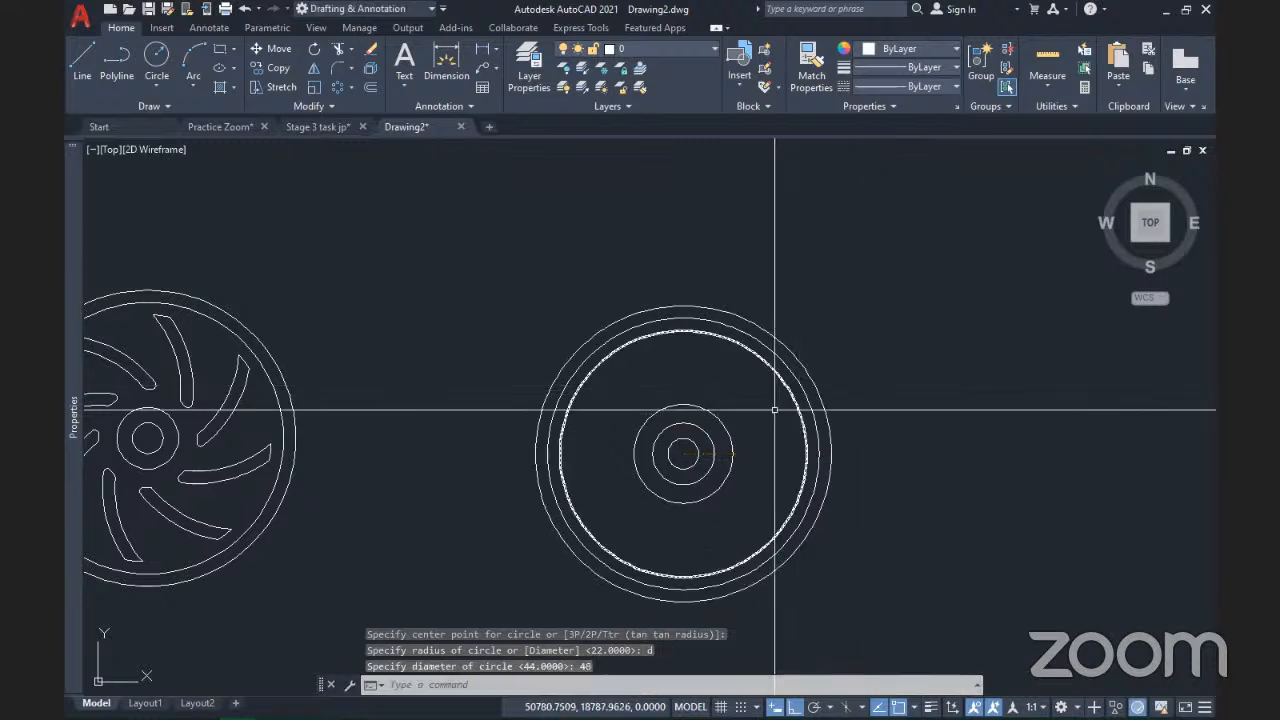
# - Check the PDF practice drawing, then in AutoCAD draw a vertical centre line about 72 long through the wheel's centre, extending past the outer circle
pyautogui.moveTo(773, 468)
pyautogui.mouseDown(button='middle')
pyautogui.moveTo(840, 475)
pyautogui.moveTo(820, 470)
pyautogui.mouseUp(button='middle')
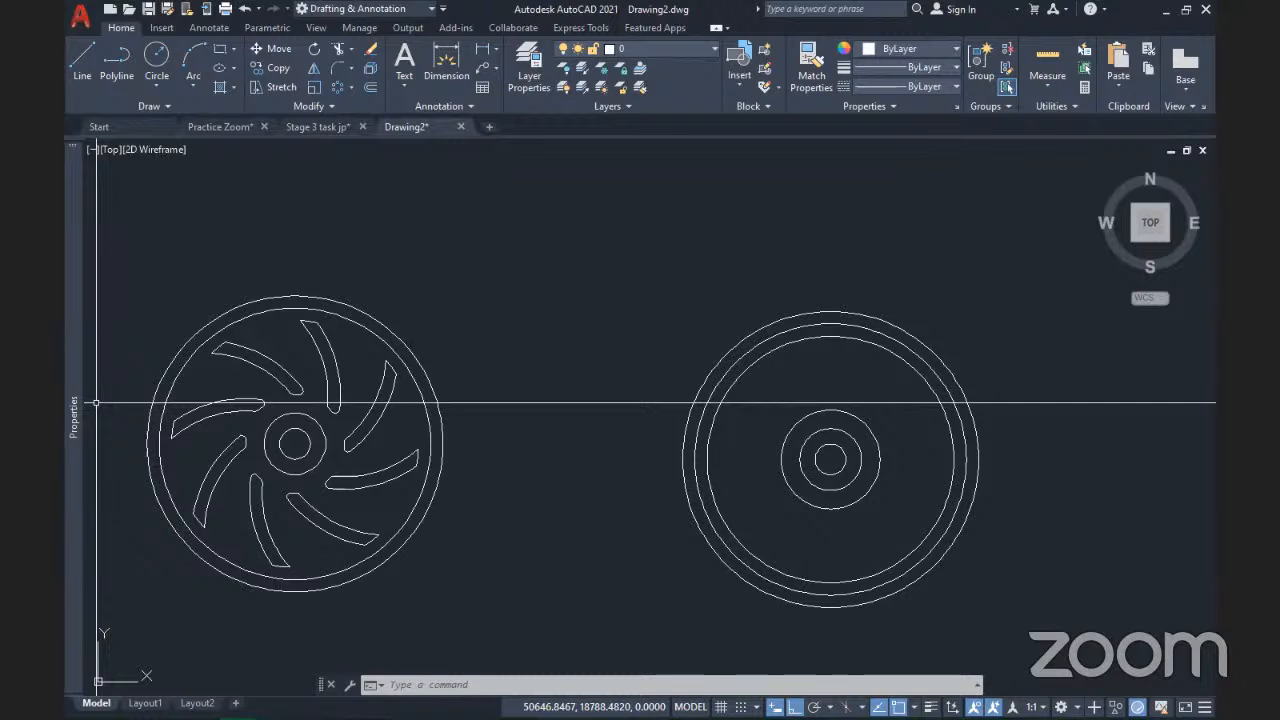
pyautogui.hotkey('alt', 'Tab')
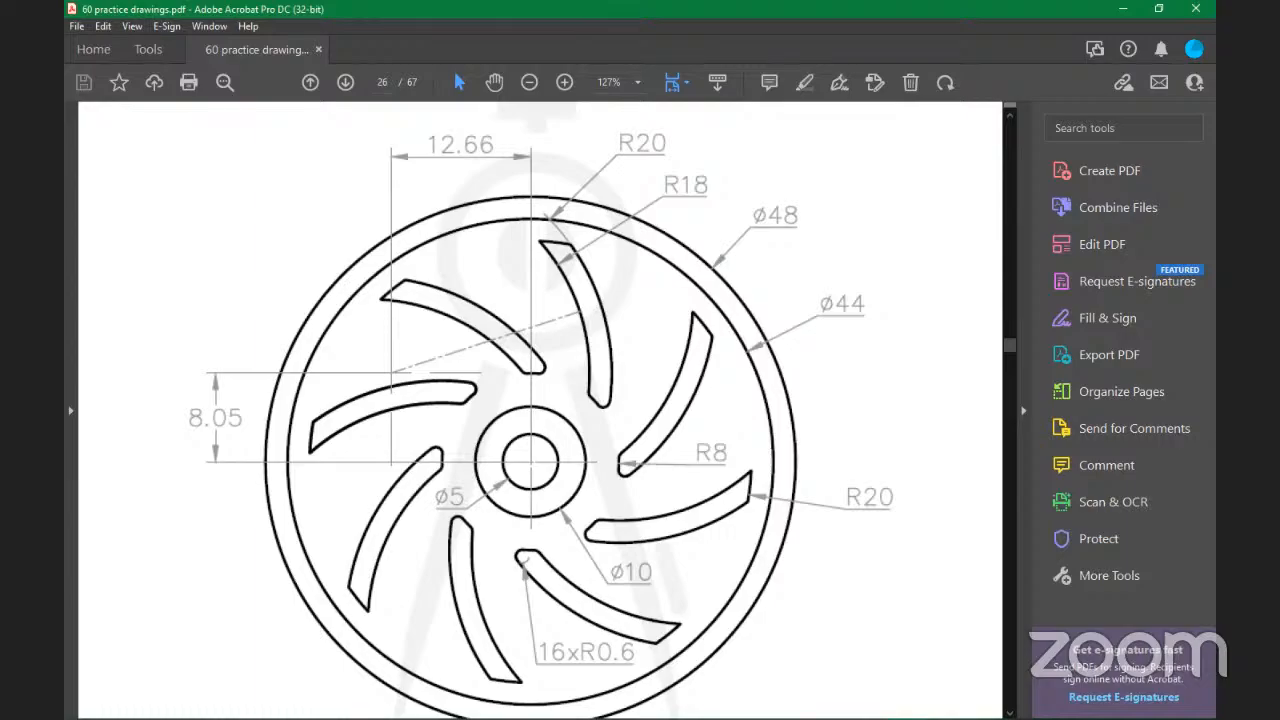
pyautogui.hotkey('alt', 'Tab')
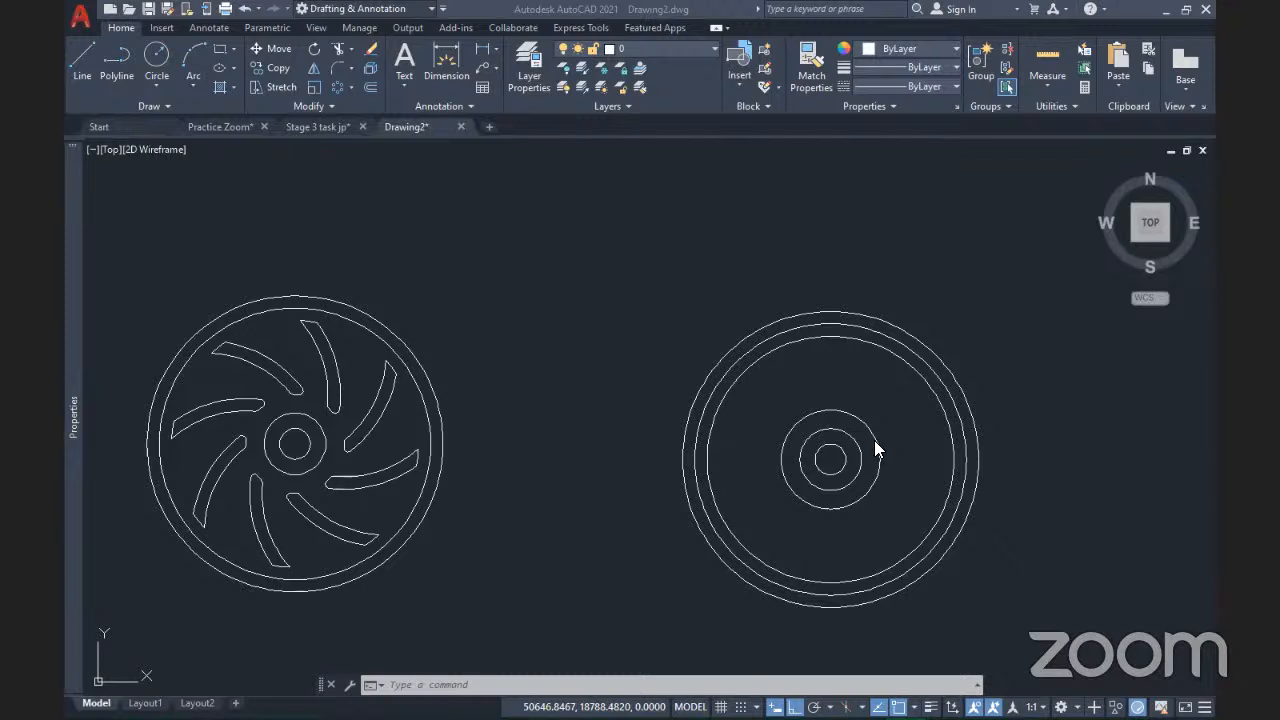
pyautogui.scroll(2, 875, 440)
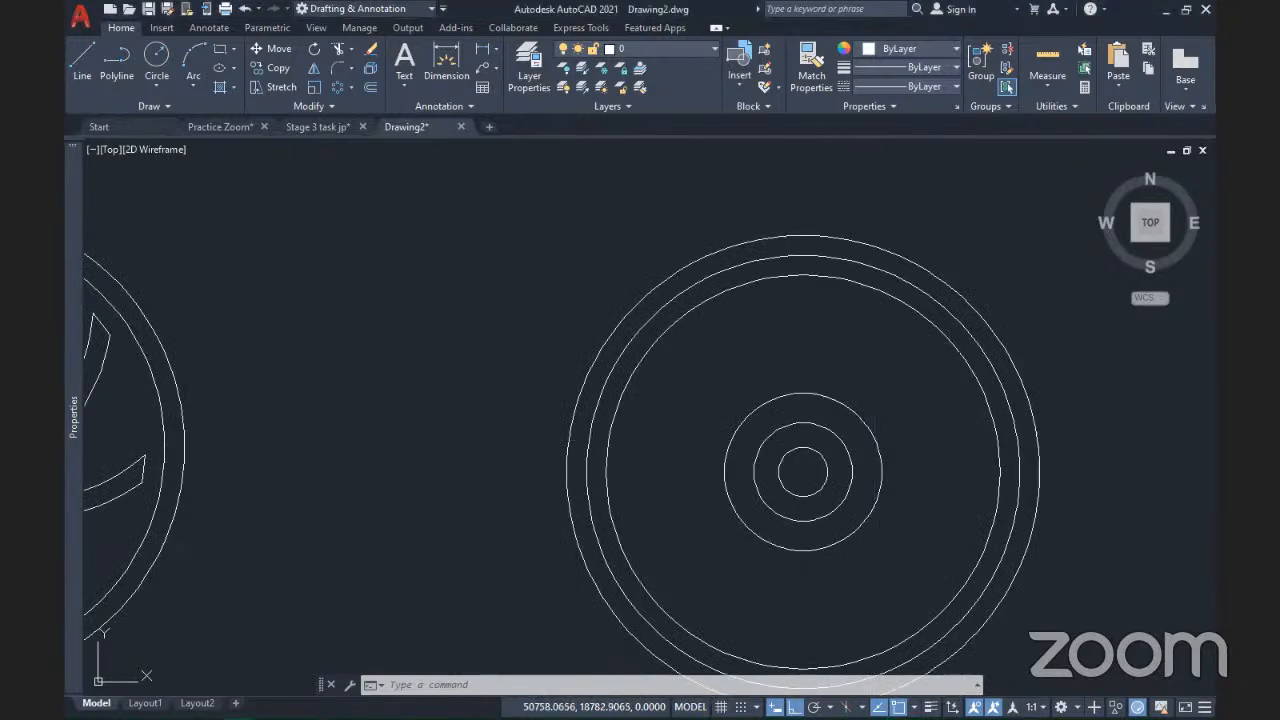
pyautogui.scroll(-2, 237, 390)
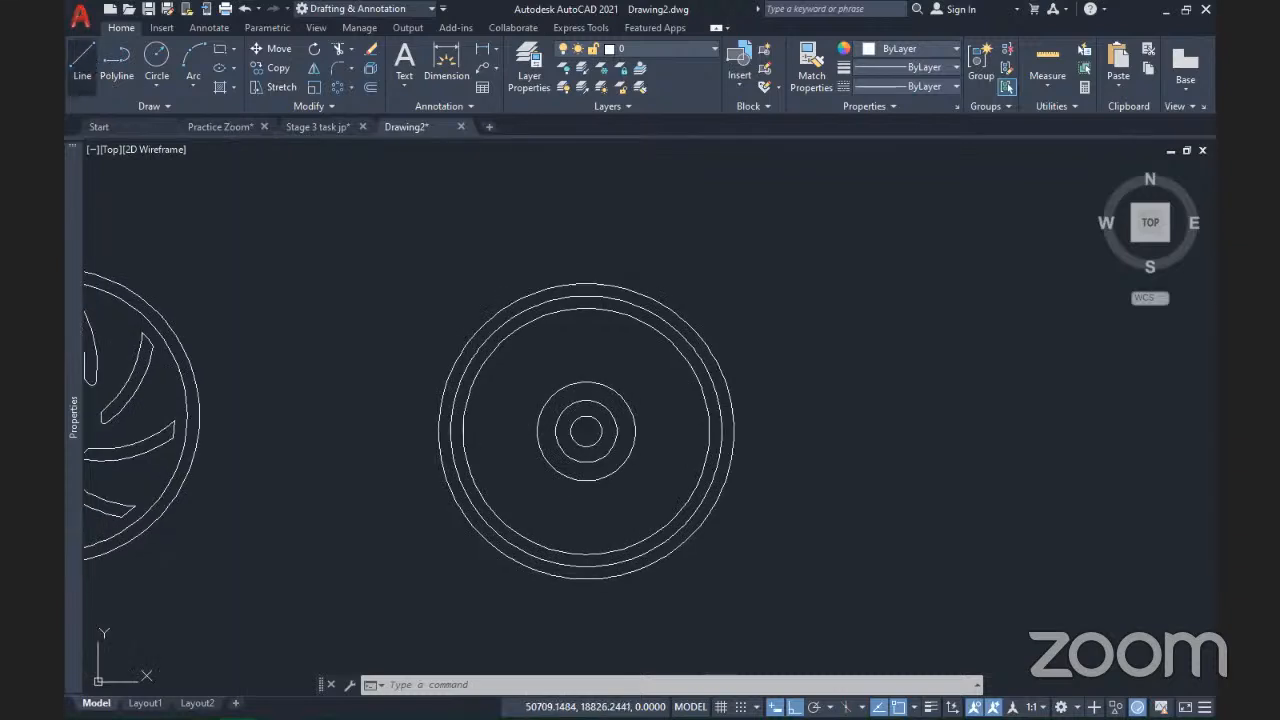
pyautogui.click(84, 56)
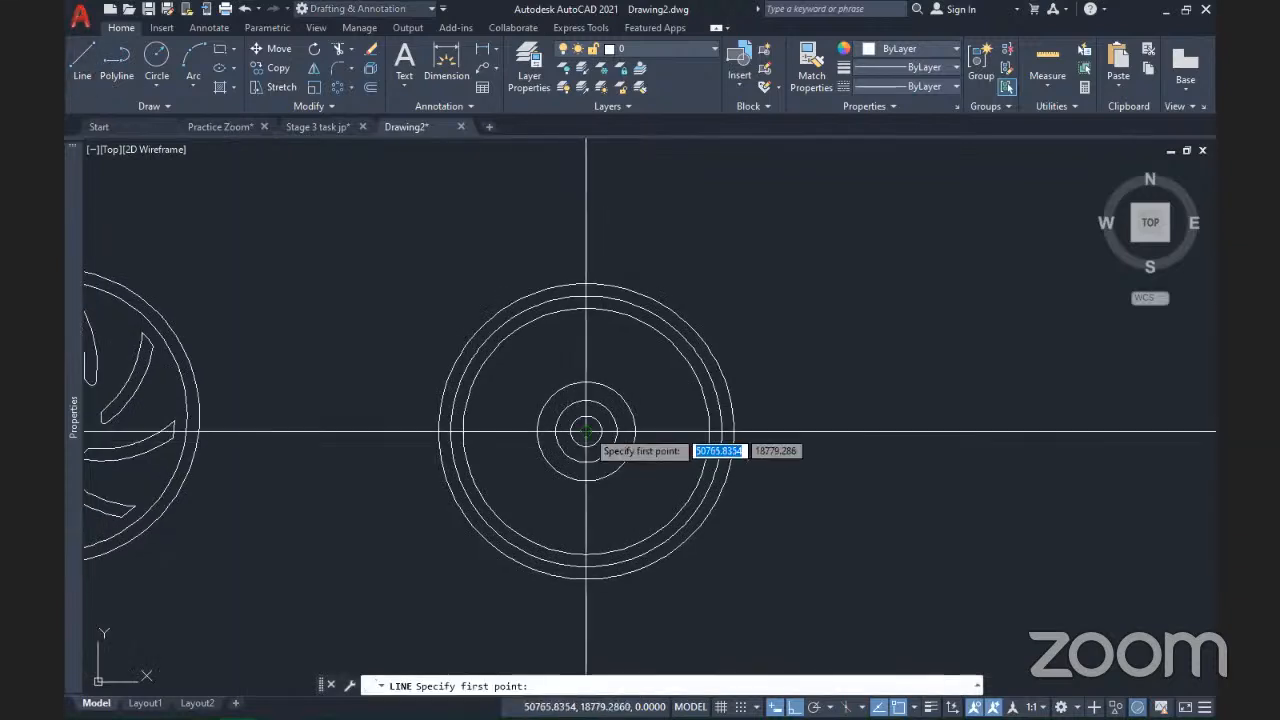
pyautogui.click(588, 181)
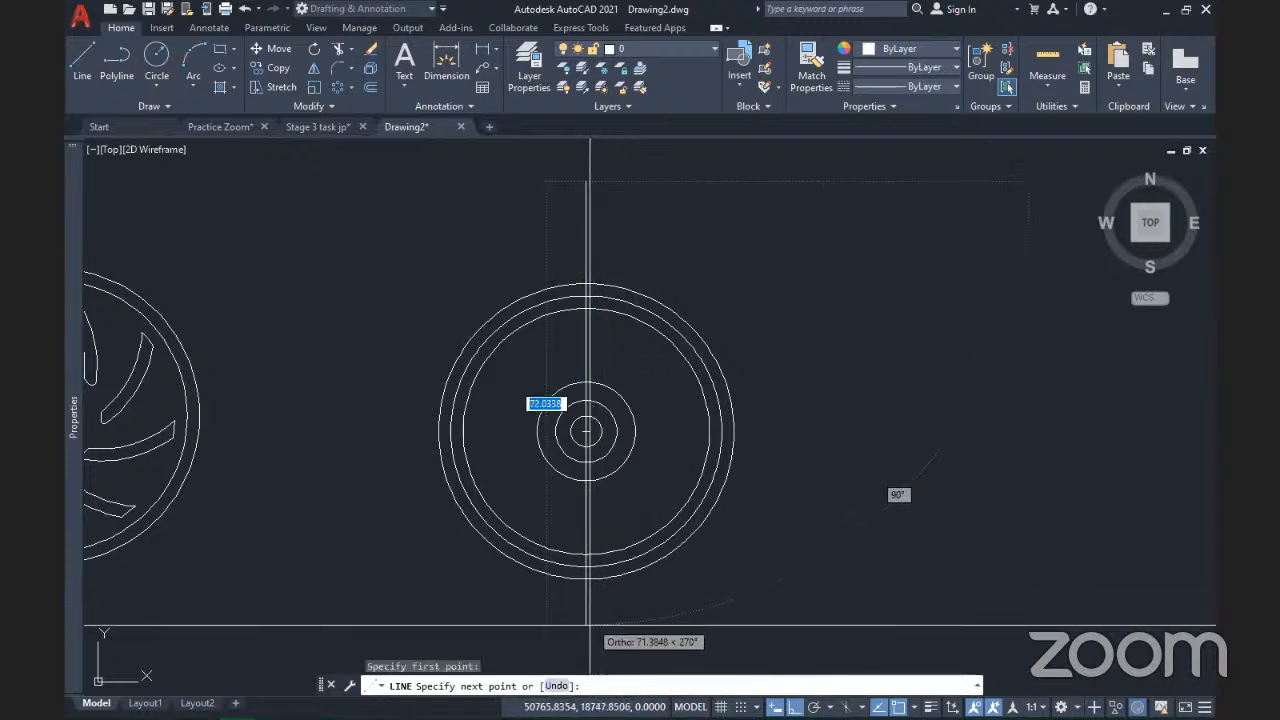
pyautogui.click(589, 622)
pyautogui.press('Return')
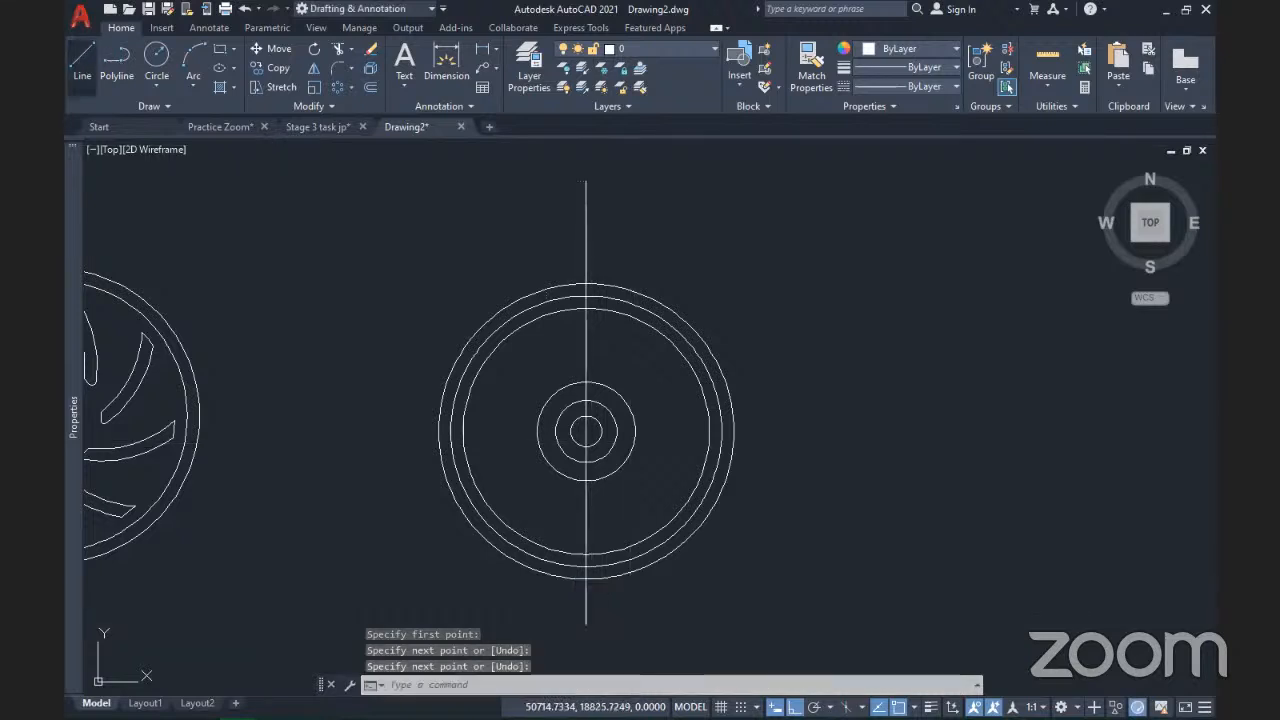
# - Draw a horizontal centre line through the wheel's centre, extending past the outer circle on both sides
pyautogui.press('Return')
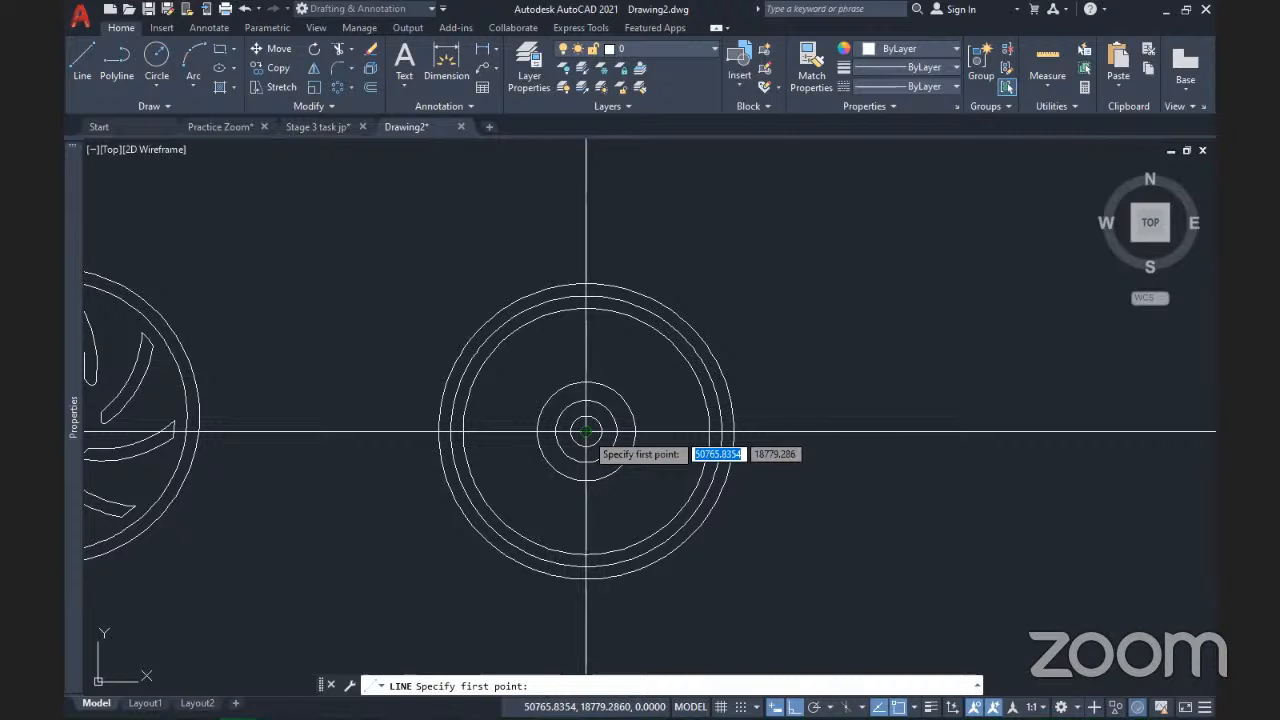
pyautogui.click(345, 431)
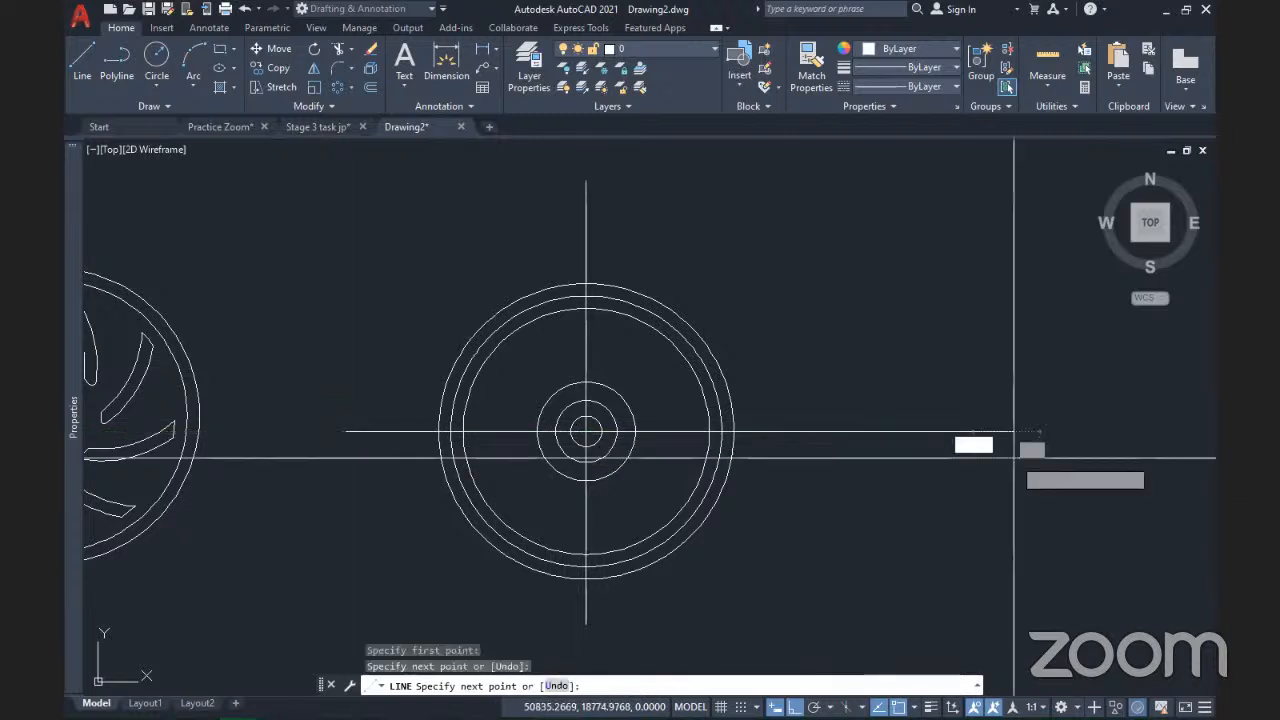
pyautogui.click(1013, 458)
pyautogui.press('Return')
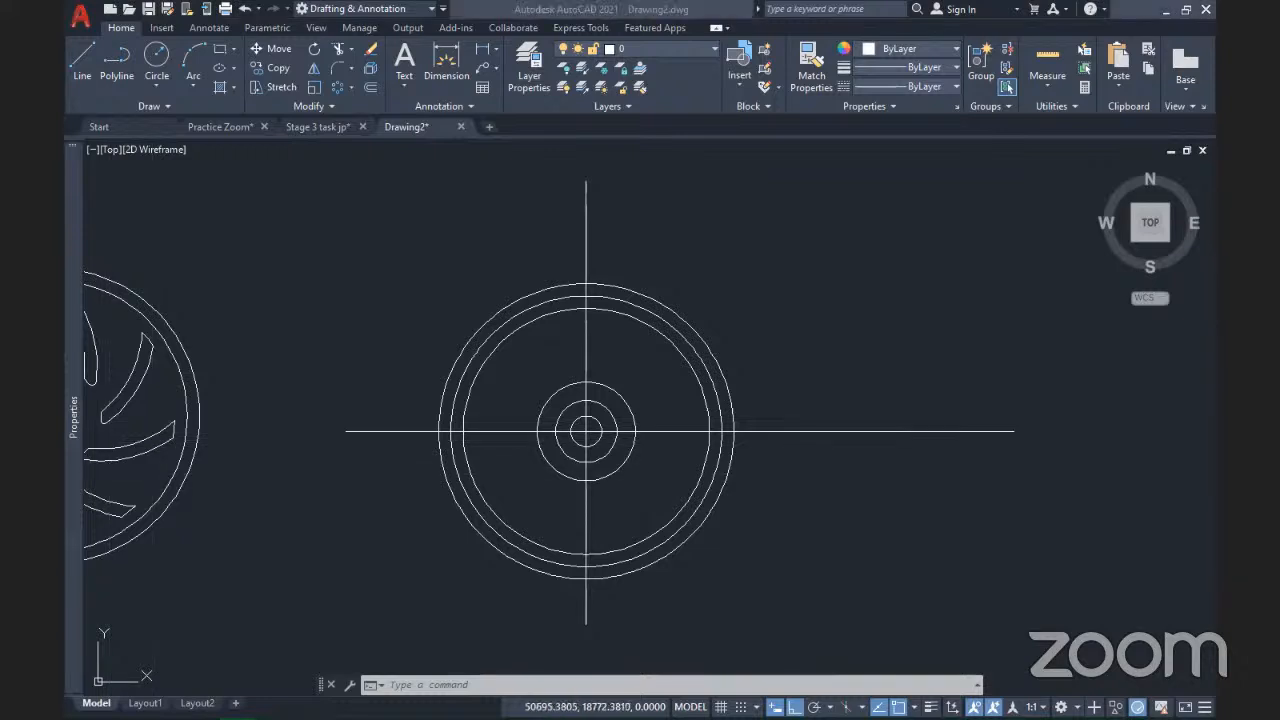
# - Check the slot-centre dimensions in the PDF practice drawing, return to AutoCAD and offset the vertical centre line 12.66 to the left
pyautogui.hotkey('alt', 'Tab')
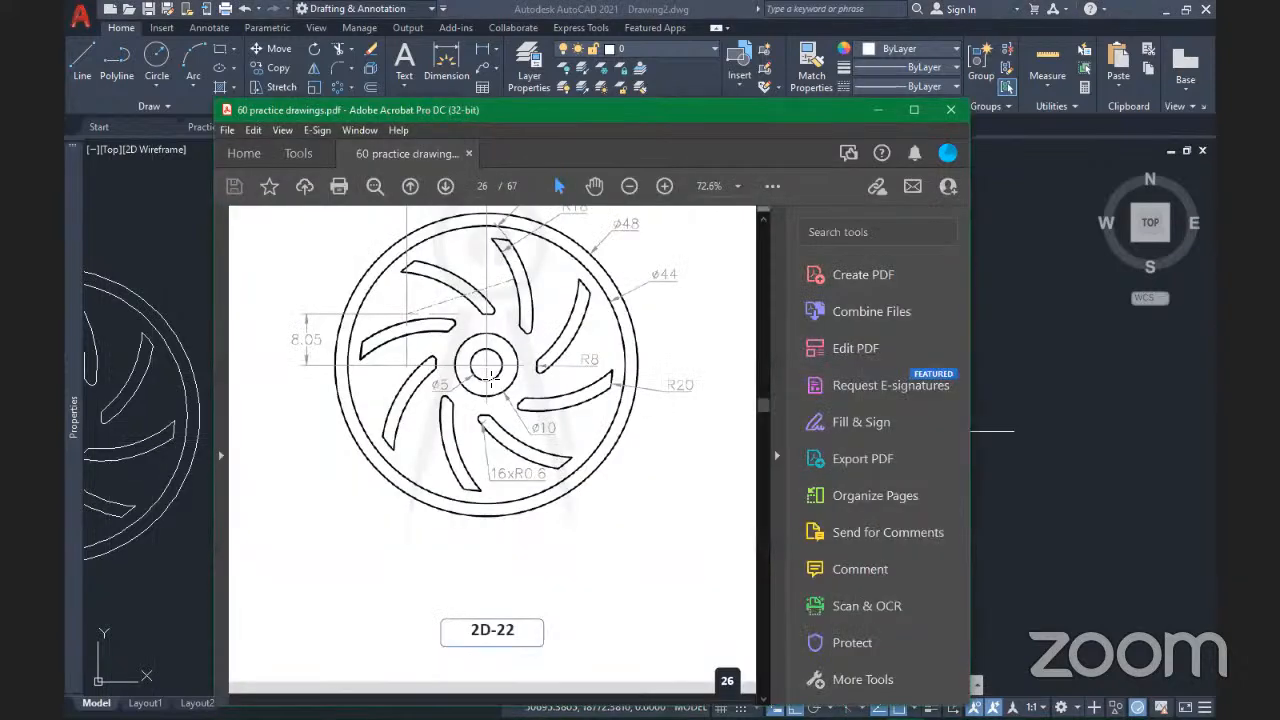
pyautogui.scroll(1, 429, 367)
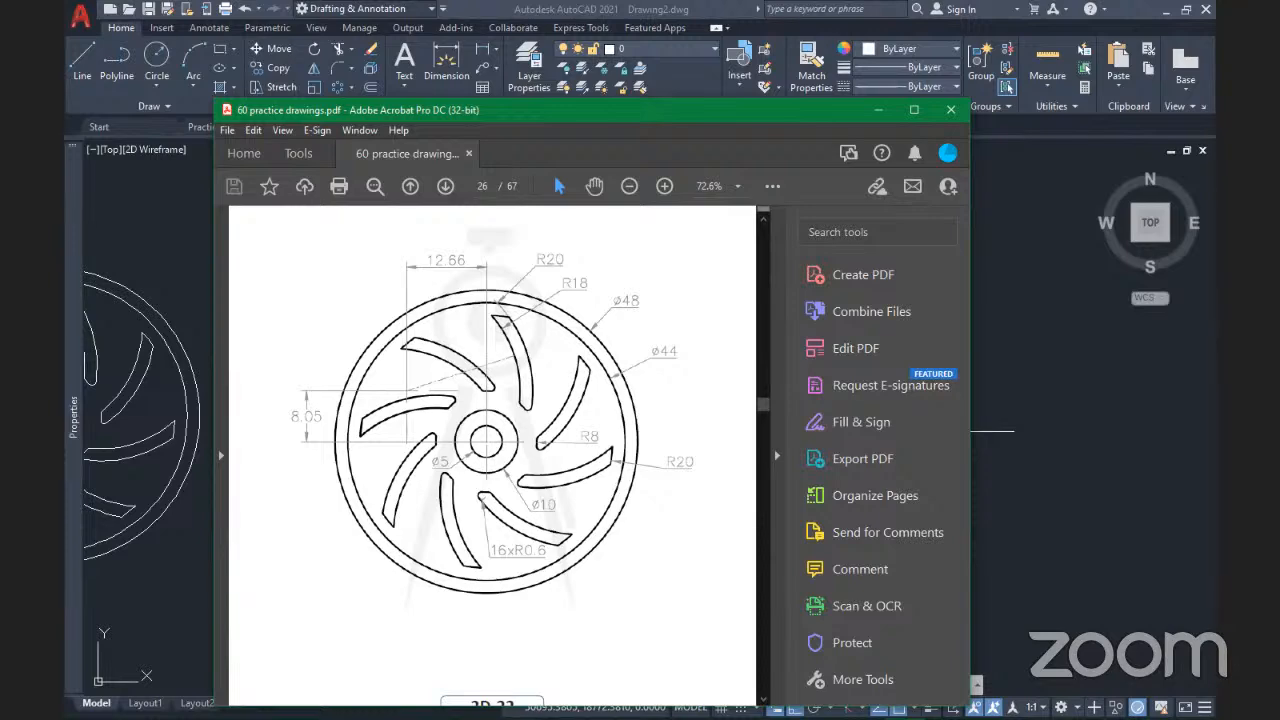
pyautogui.moveTo(600, 110); pyautogui.dragTo(491, 124)
pyautogui.hotkey('alt', 'Tab')
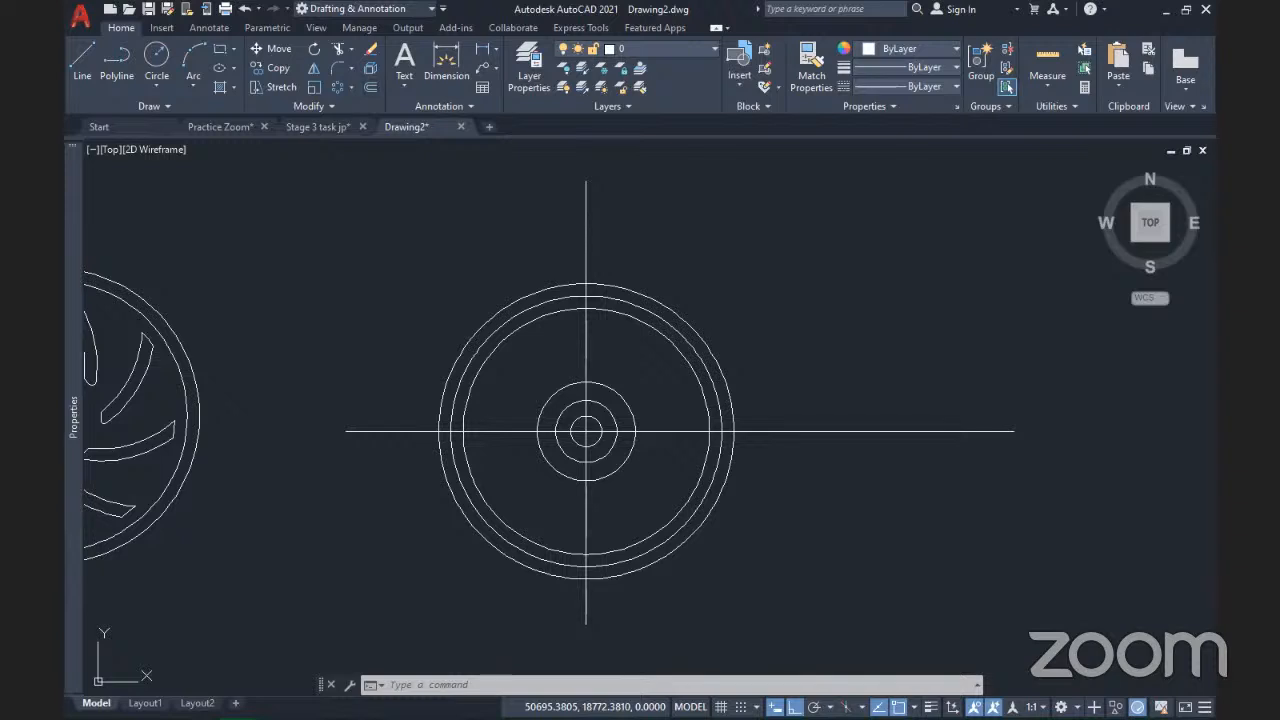
pyautogui.click(371, 87)
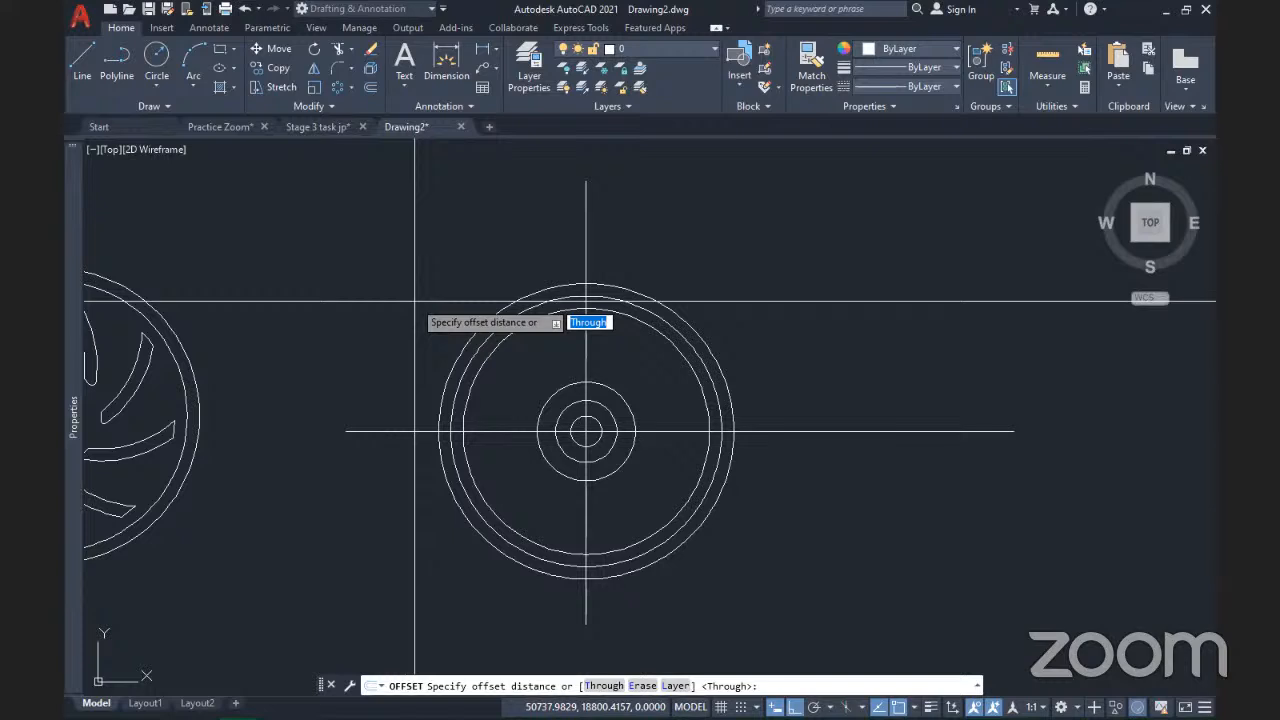
pyautogui.write('12.66')
pyautogui.press('Return')
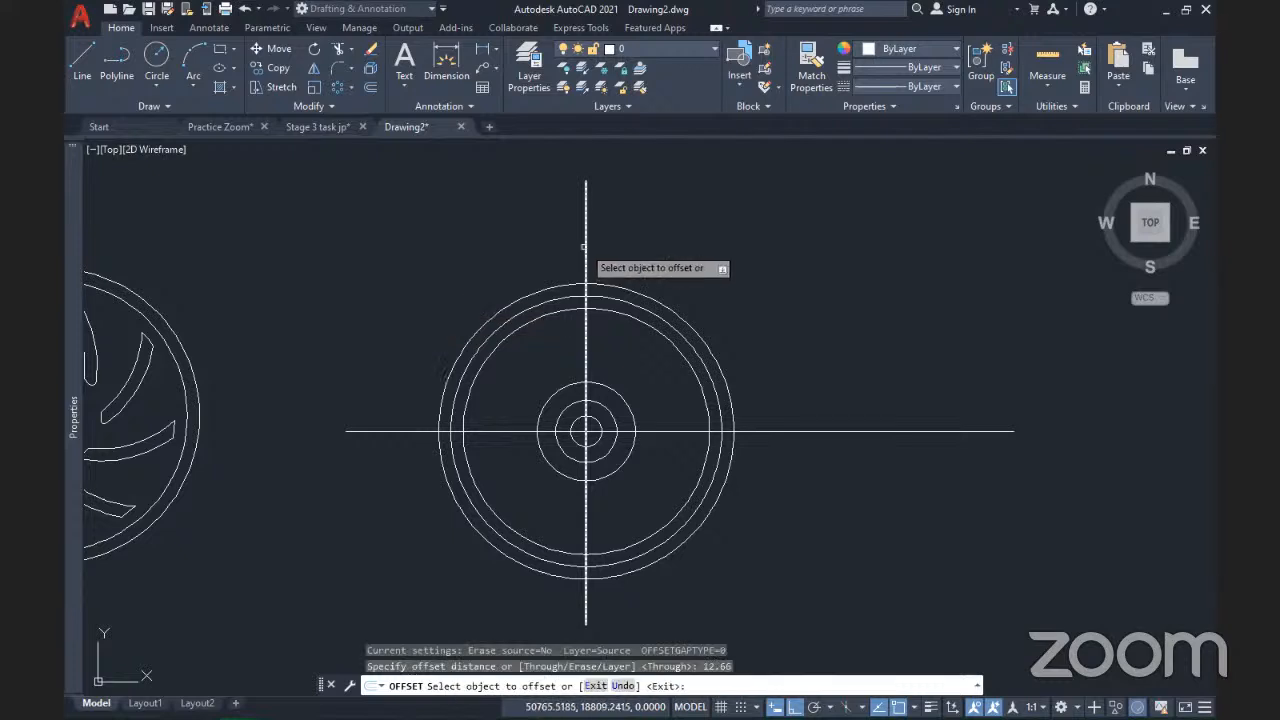
pyautogui.click(585, 246)
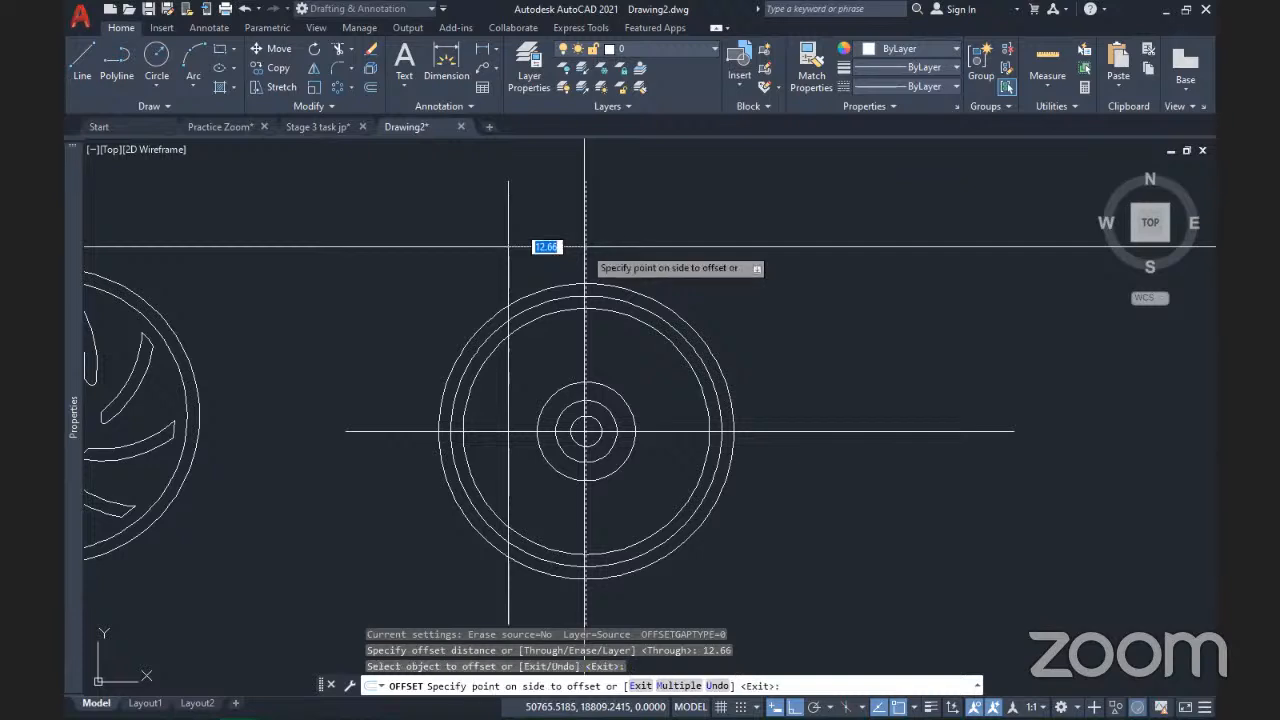
pyautogui.click(270, 246)
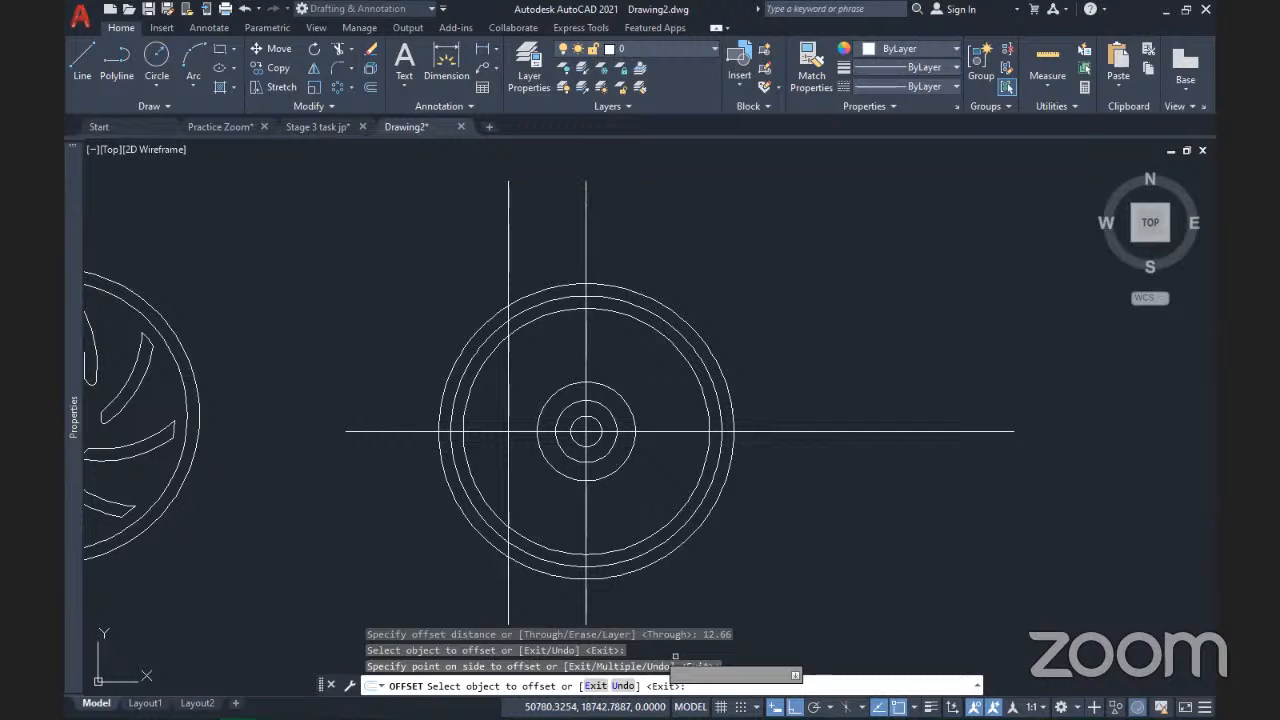
# - Offset the wheel's horizontal centre line upward by 8.05 to locate the slot arc centre
pyautogui.click(395, 431)
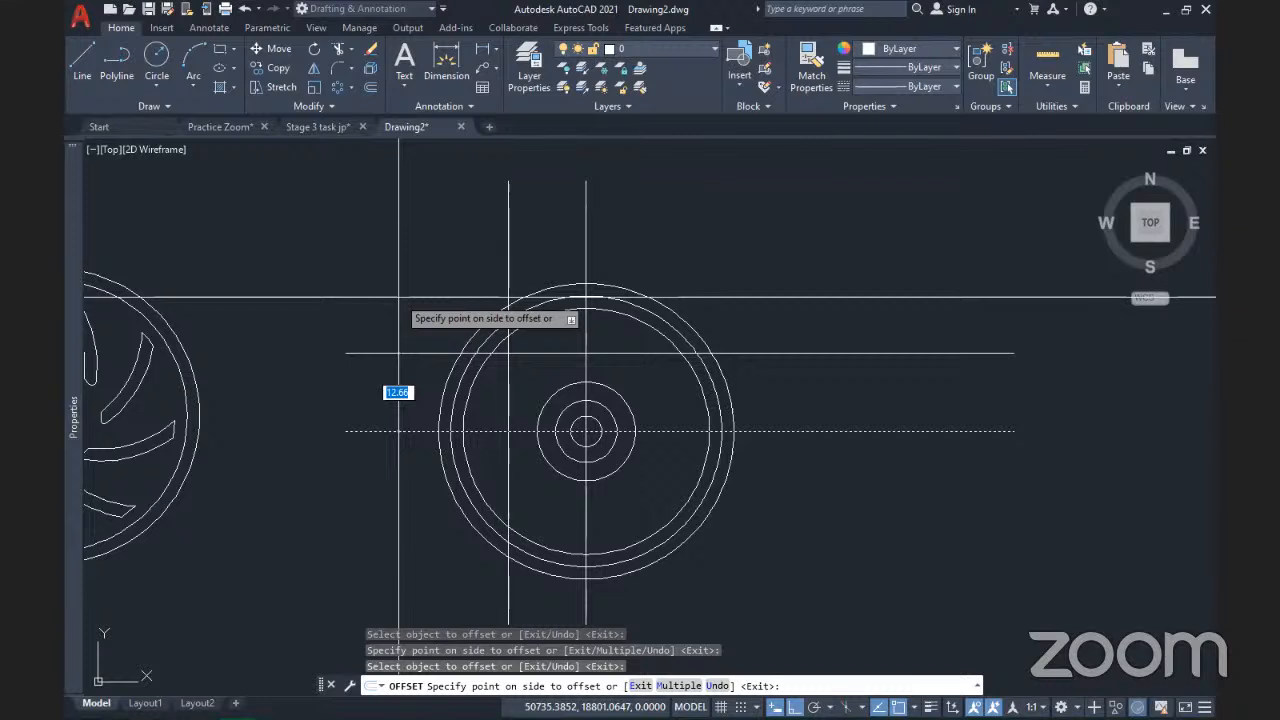
pyautogui.write('8.05')
pyautogui.press('Return')
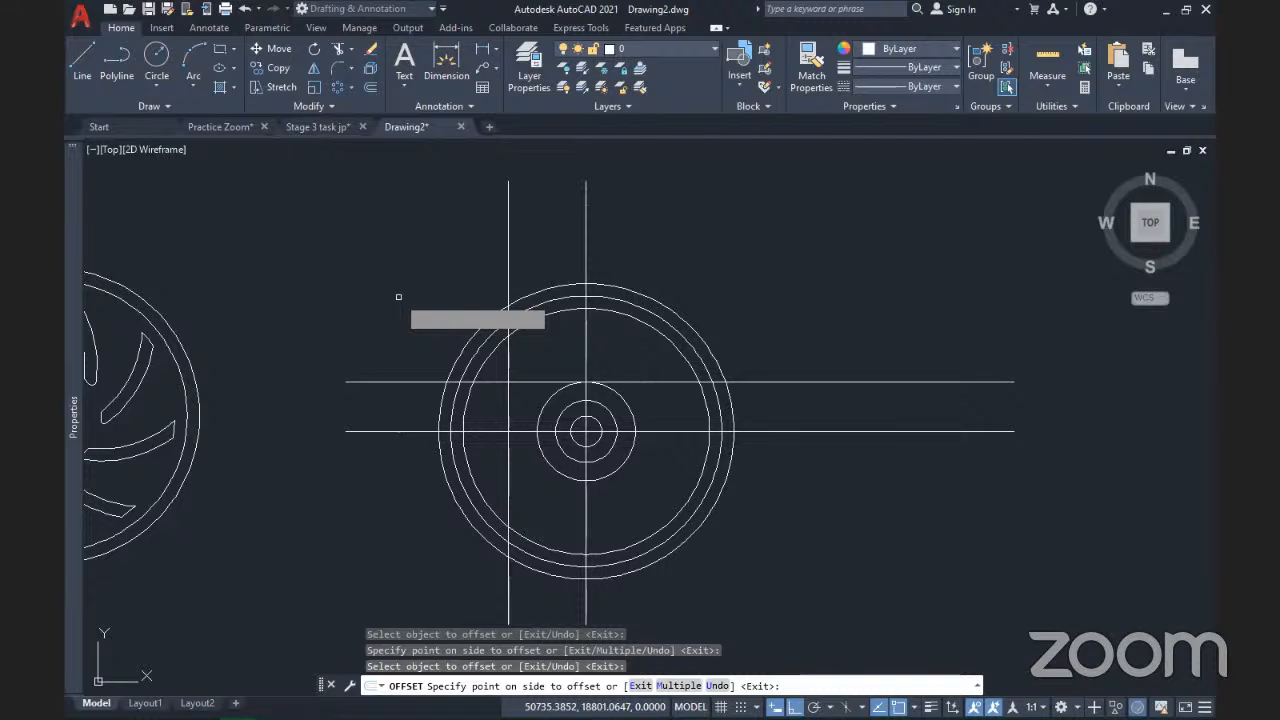
pyautogui.click(398, 297)
pyautogui.scroll(5, 518, 386)
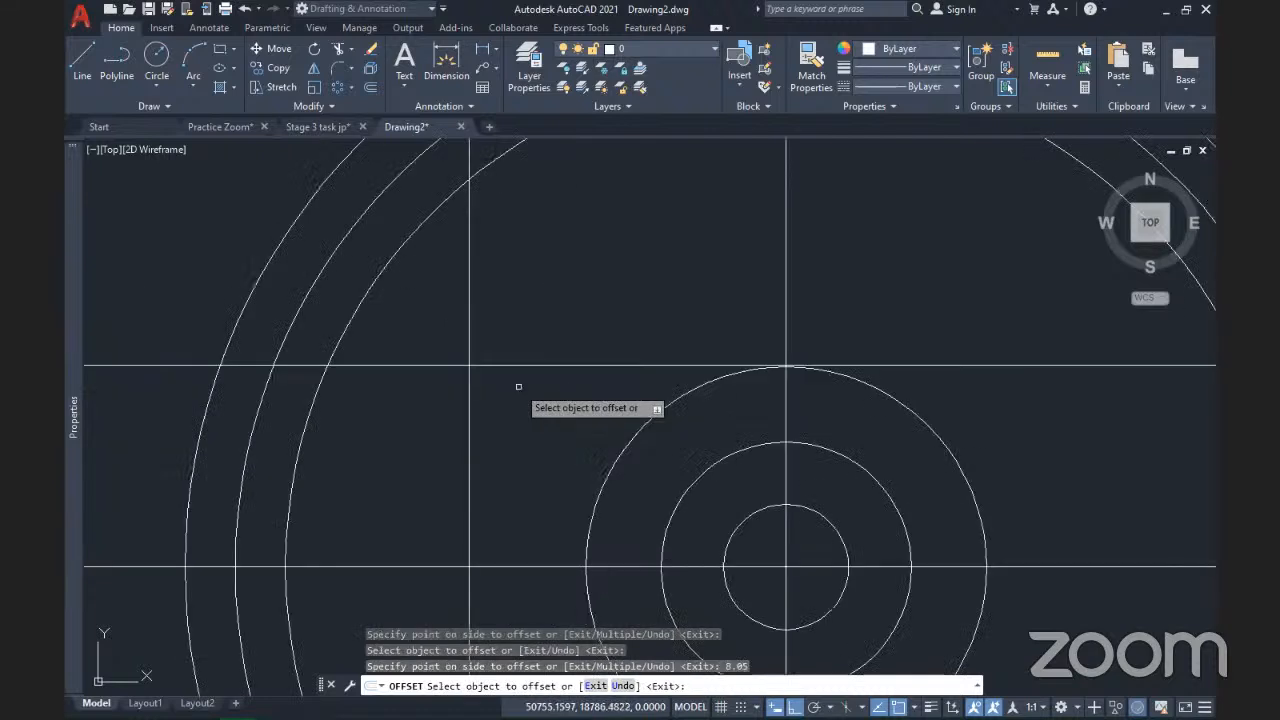
pyautogui.scroll(-4, 518, 386)
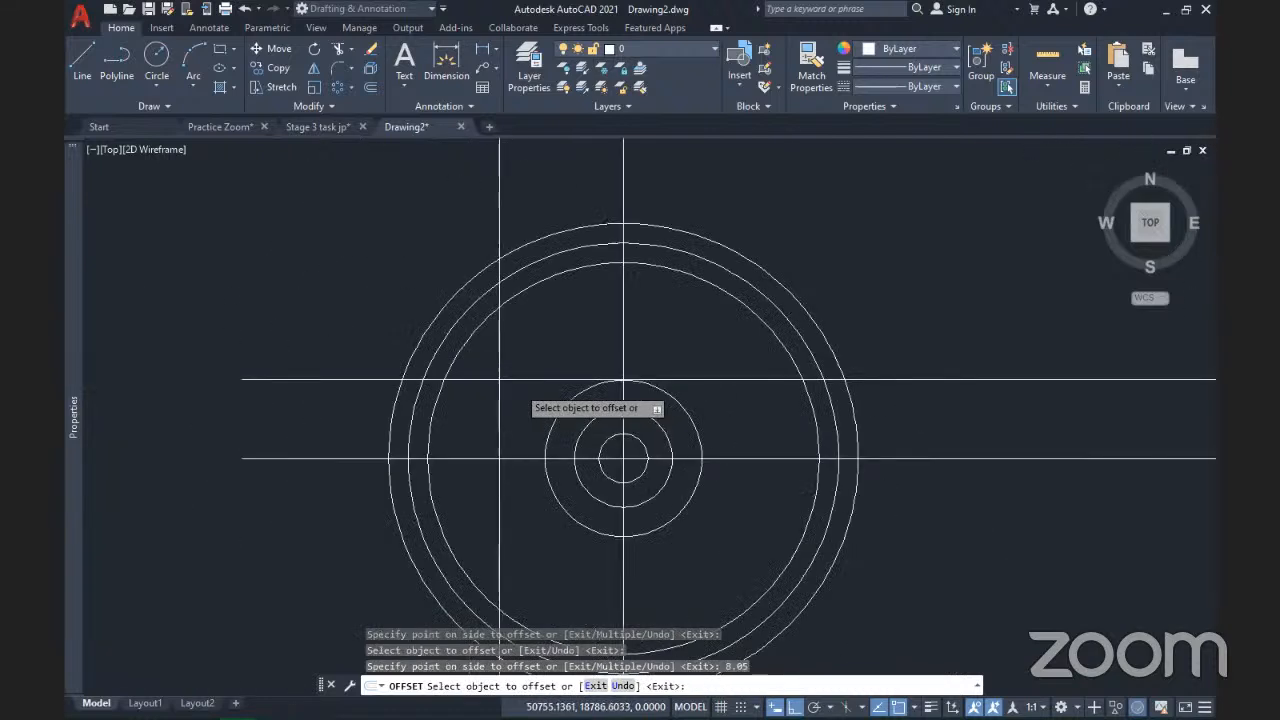
pyautogui.scroll(-2, 518, 386)
pyautogui.scroll(4, 518, 386)
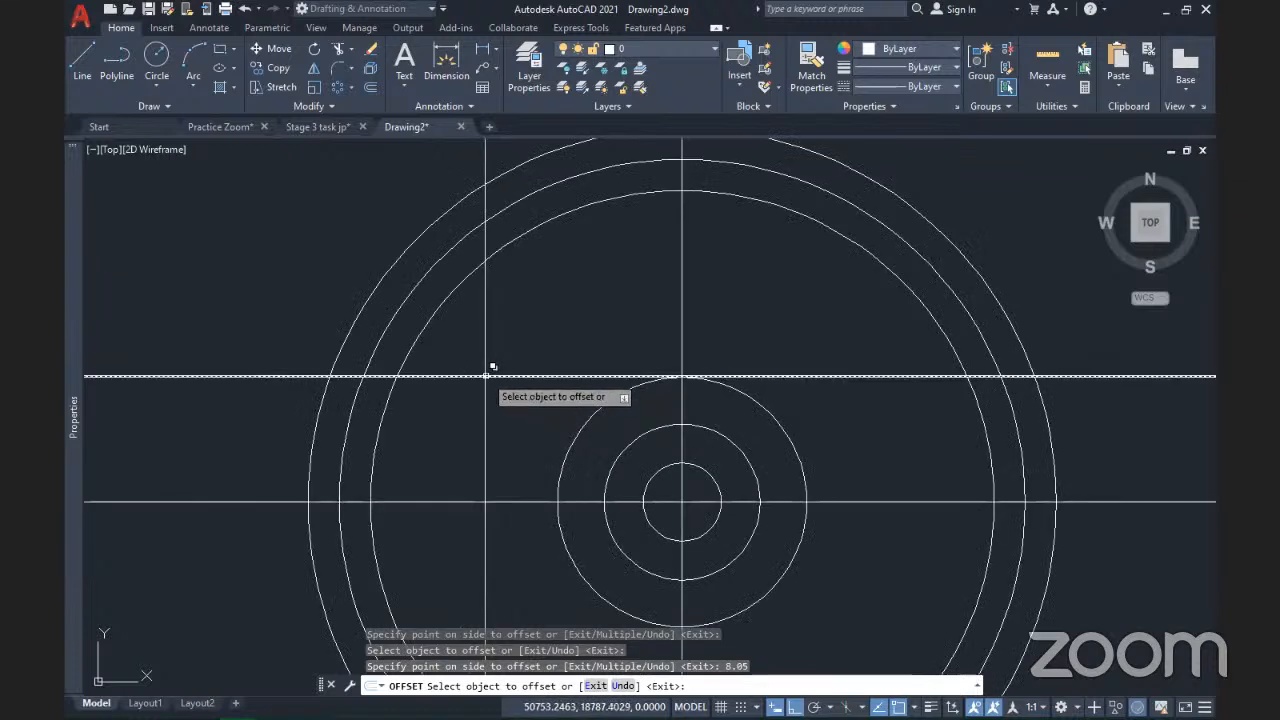
pyautogui.scroll(-5, 492, 368)
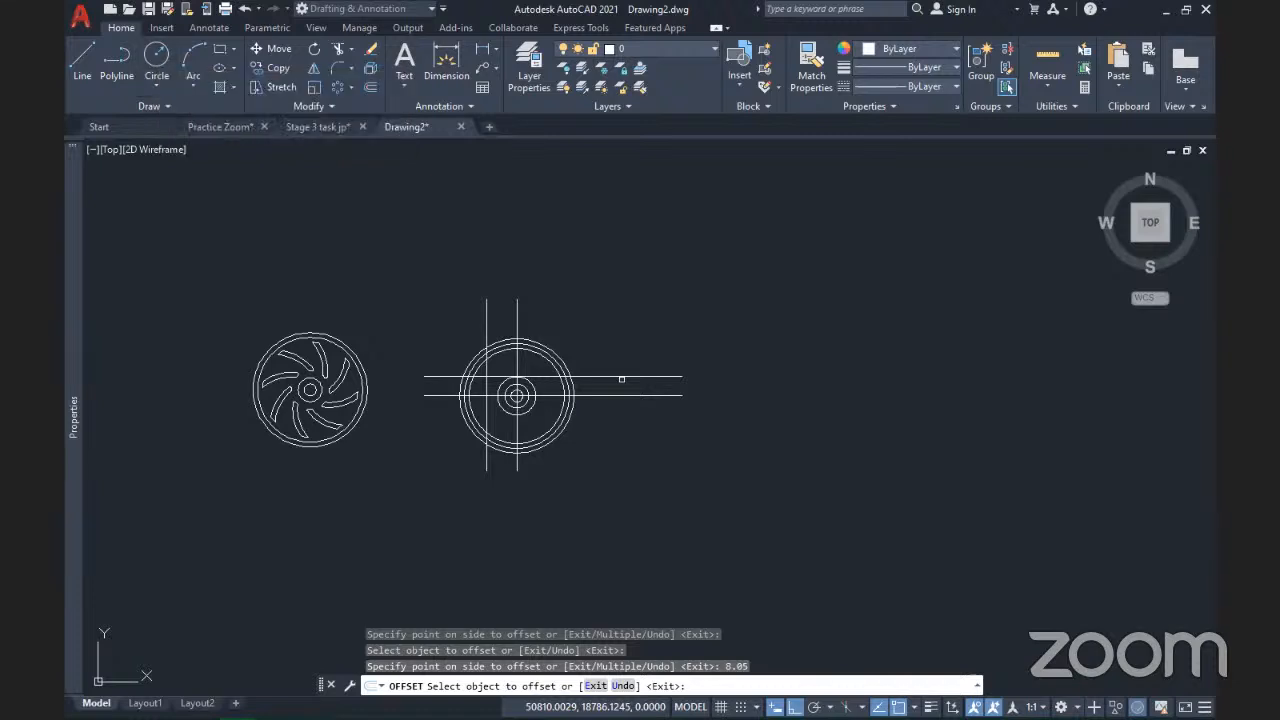
# - Check the slot arc radii in the PDF practice drawing, return to AutoCAD and draw an R18 circle centred where the offset centre lines intersect
pyautogui.hotkey('alt', 'Tab')
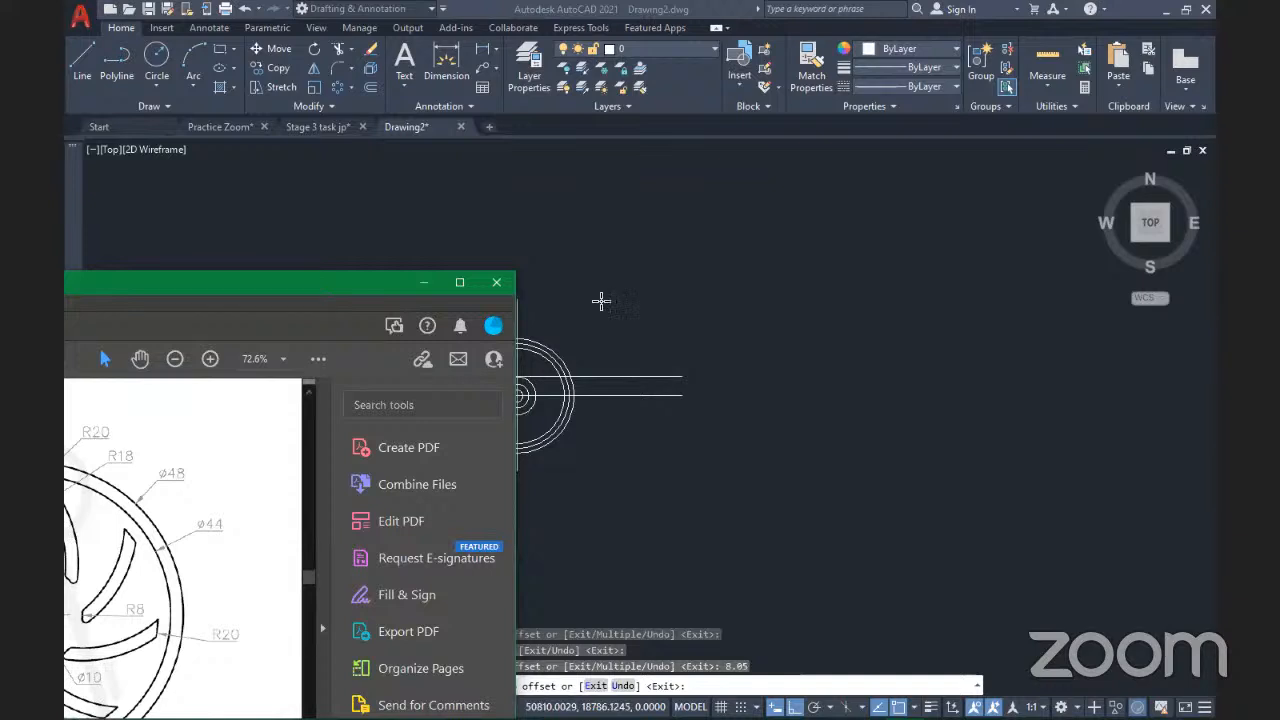
pyautogui.press('super+shift+Right')
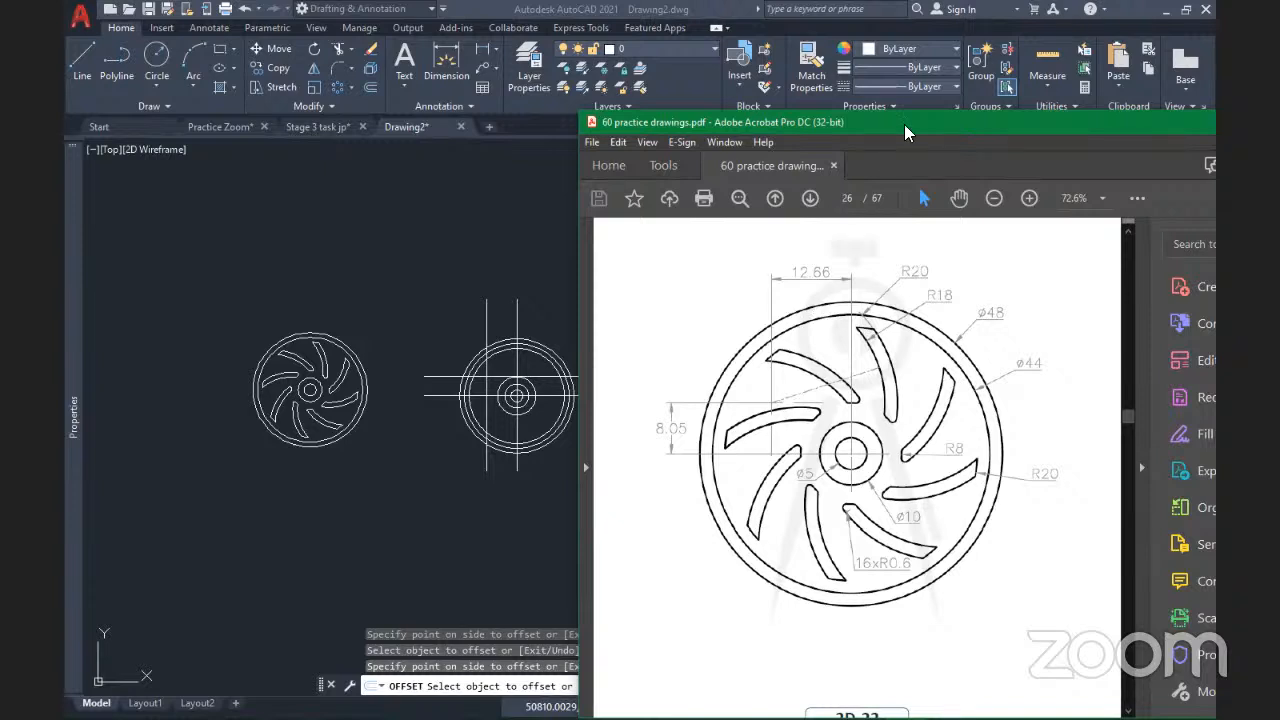
pyautogui.moveTo(904, 124); pyautogui.dragTo(1215, 124)
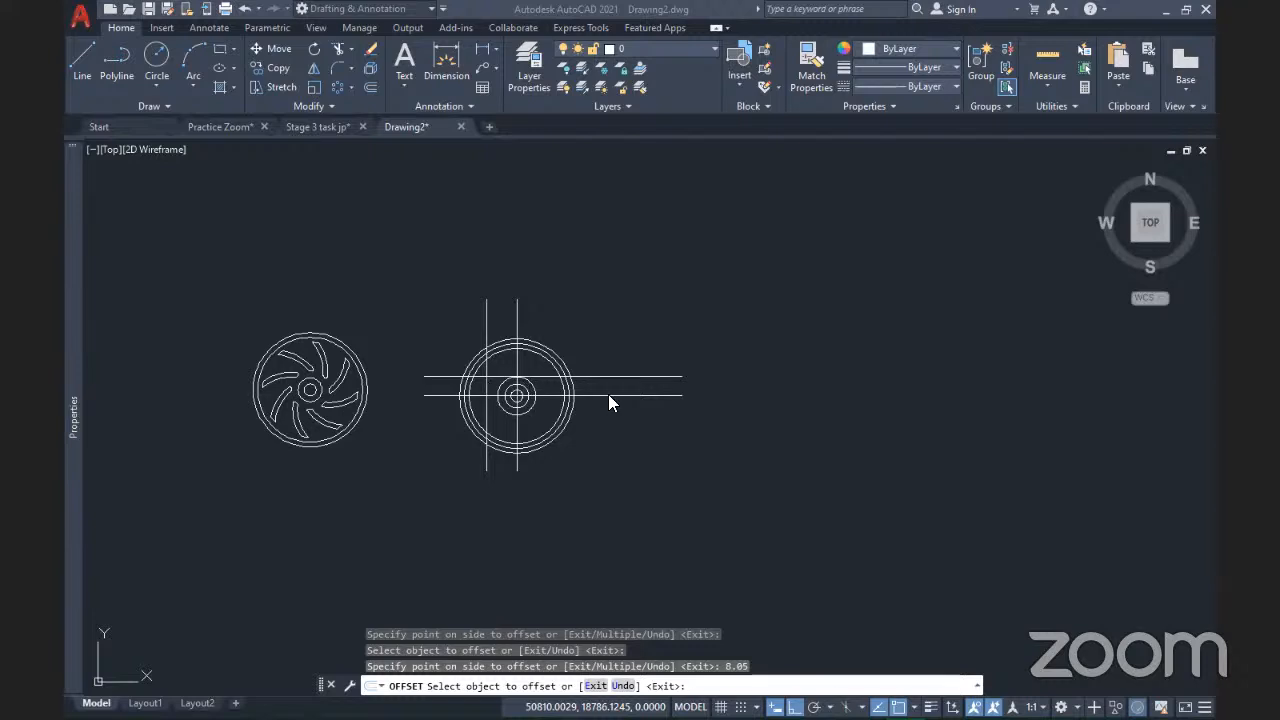
pyautogui.scroll(5, 609, 398)
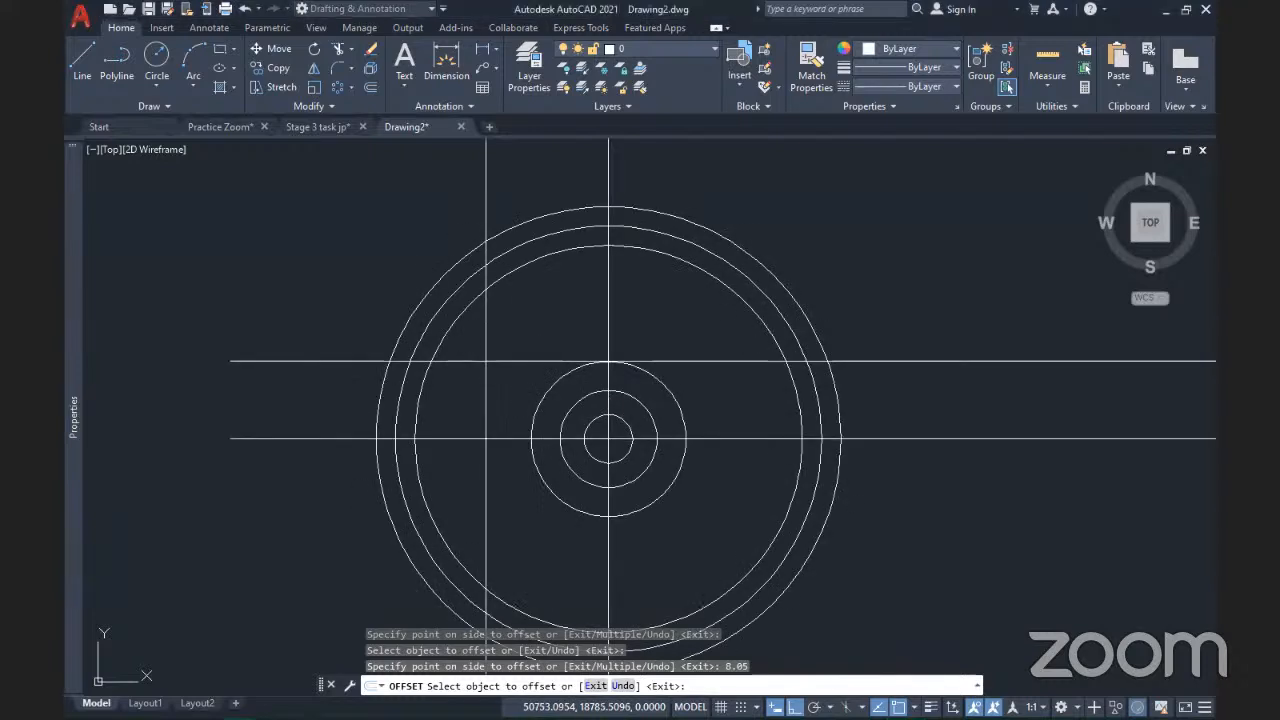
pyautogui.moveTo(512, 395)
pyautogui.mouseDown(button='middle')
pyautogui.moveTo(683, 437)
pyautogui.moveTo(518, 399)
pyautogui.mouseUp(button='middle')
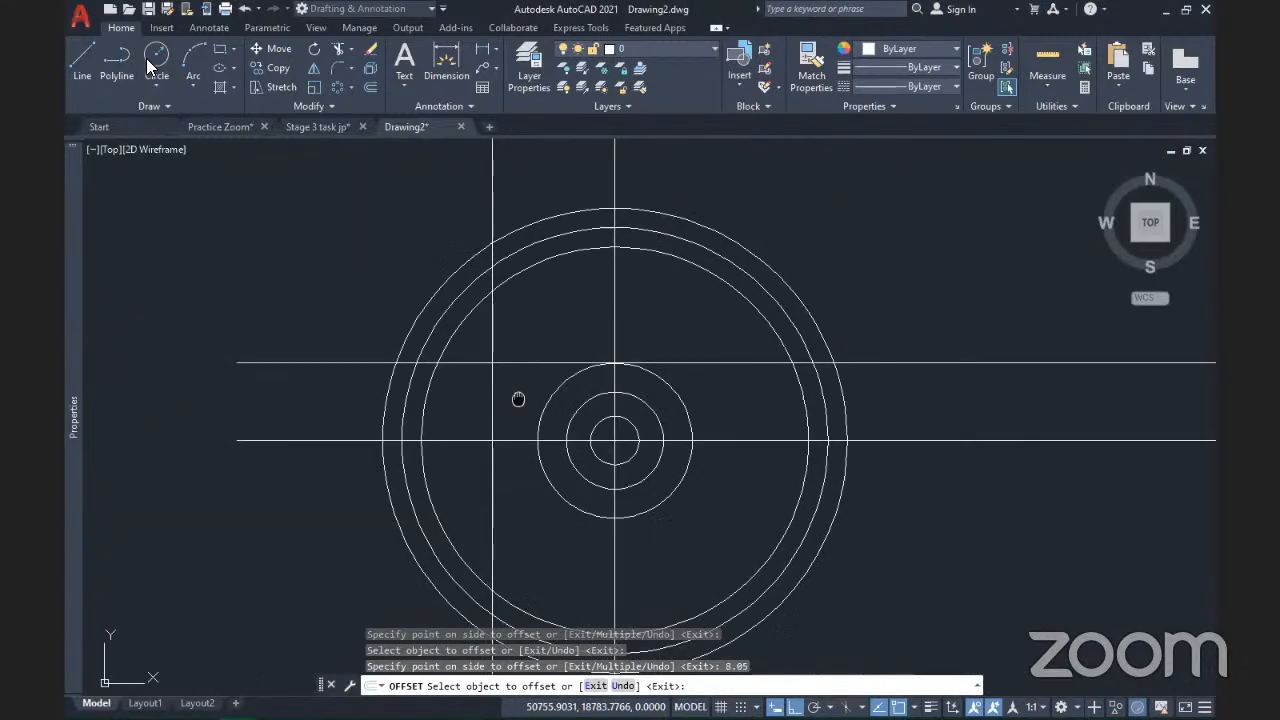
pyautogui.click(157, 62)
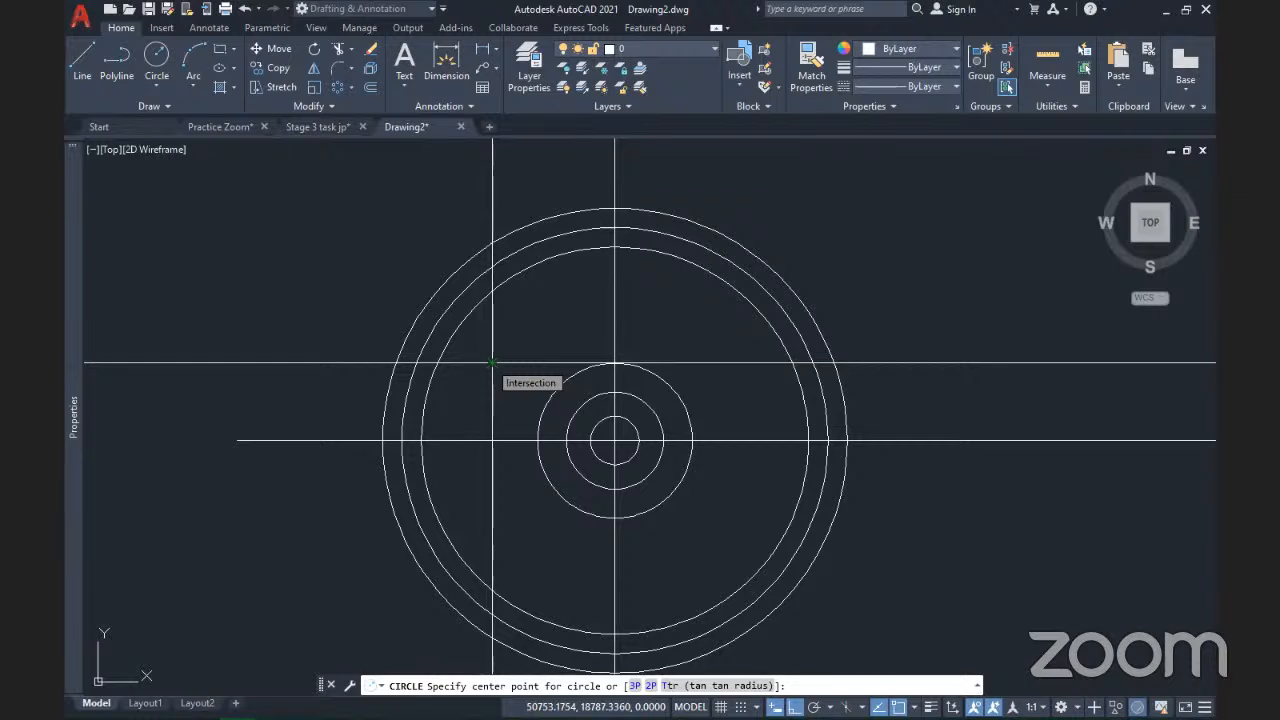
pyautogui.click(492, 362)
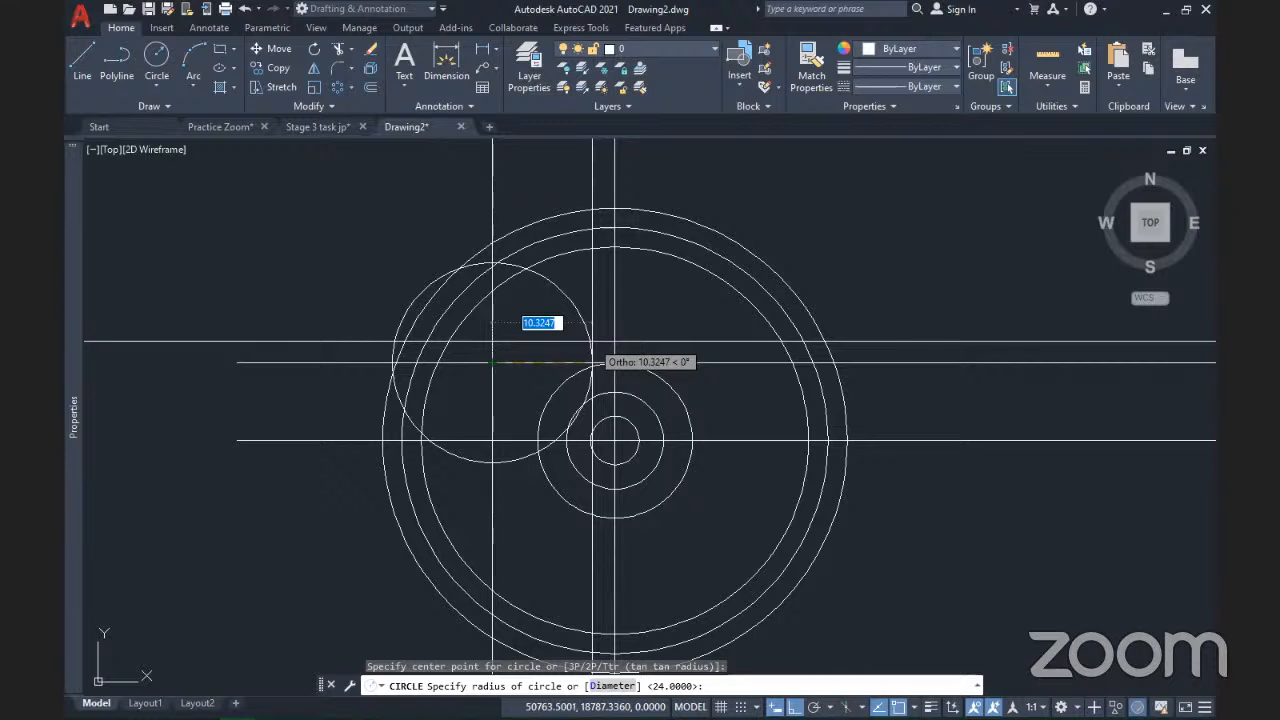
pyautogui.write('18')
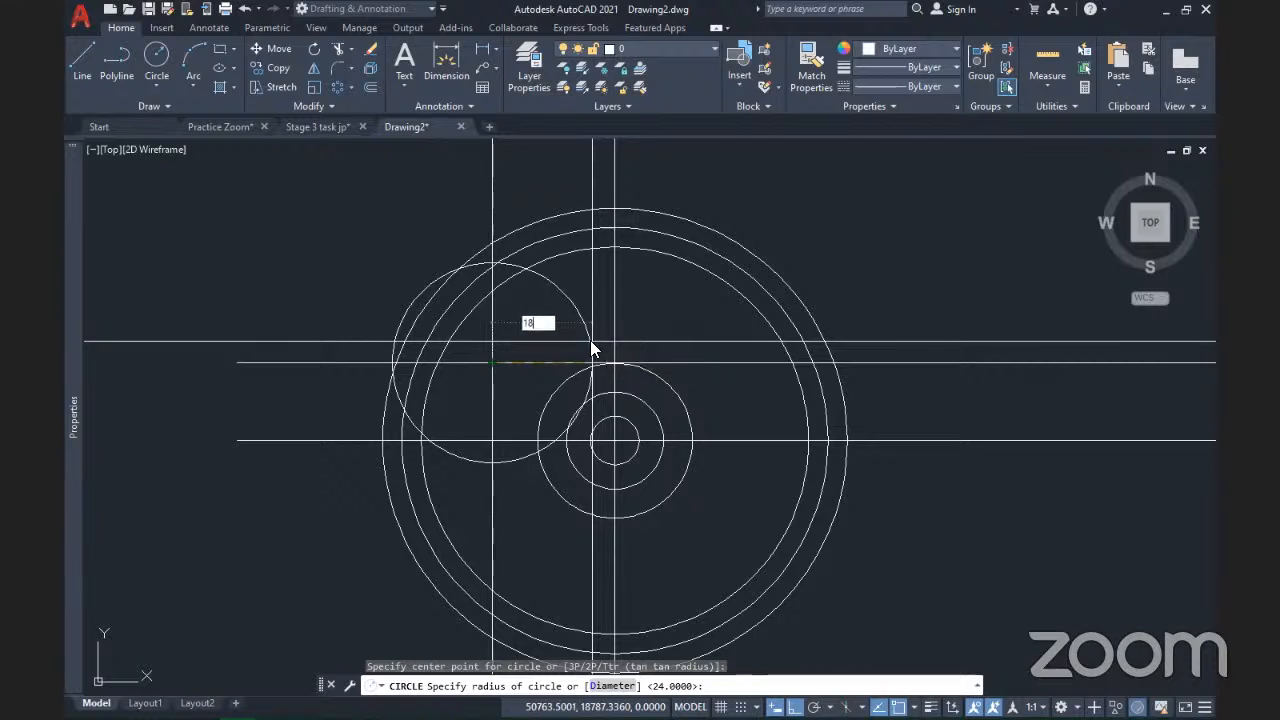
pyautogui.press('Return')
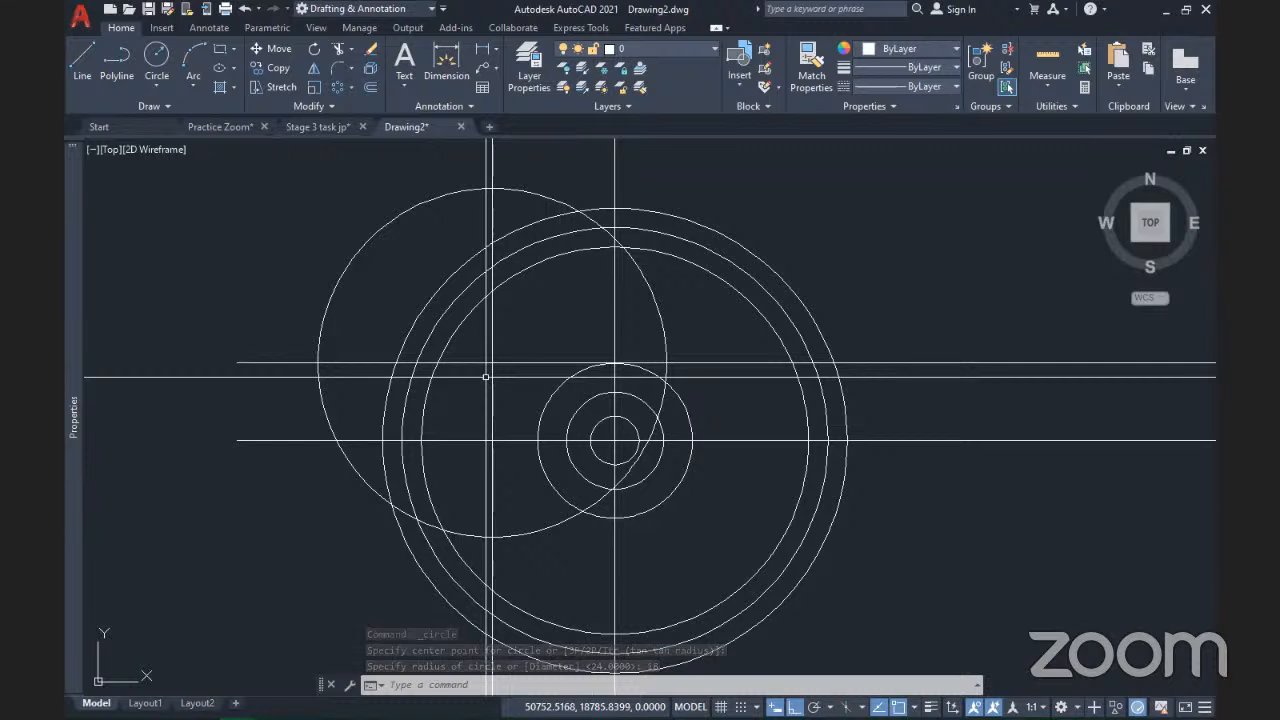
# - Draw a second circle of radius 20 on the same centre as the R18 slot circle
pyautogui.press('Return')
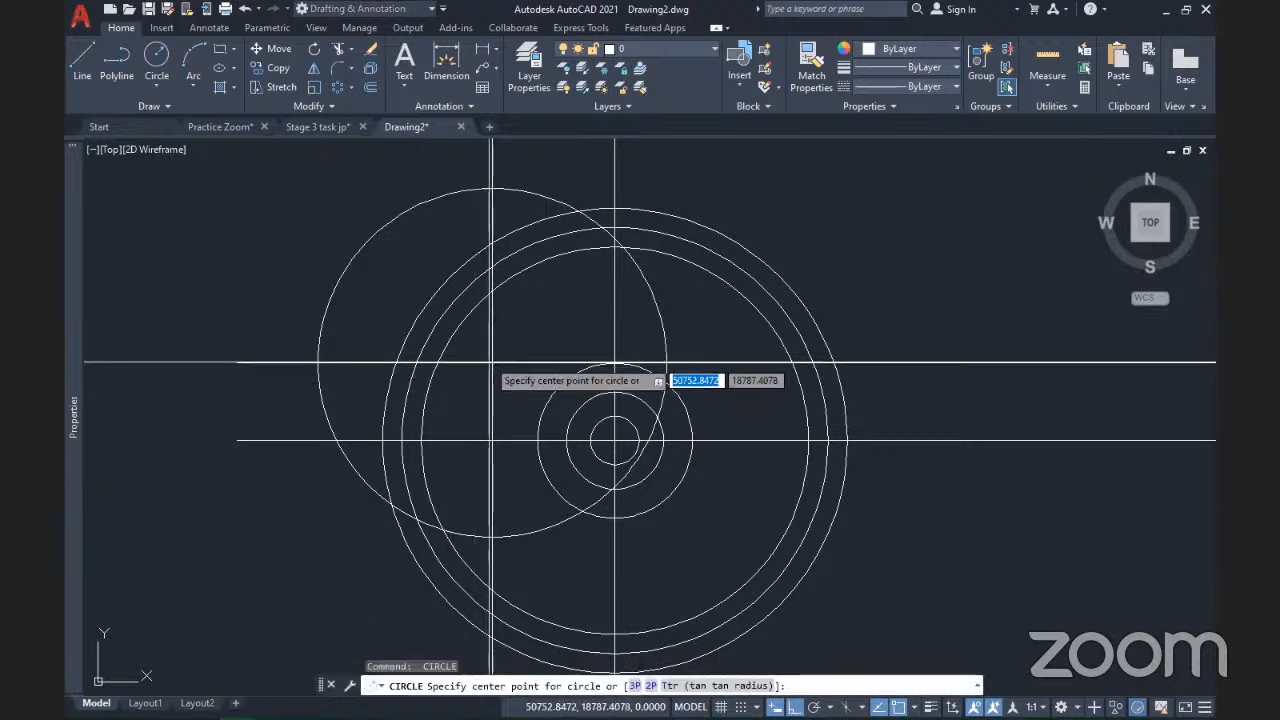
pyautogui.click(491, 362)
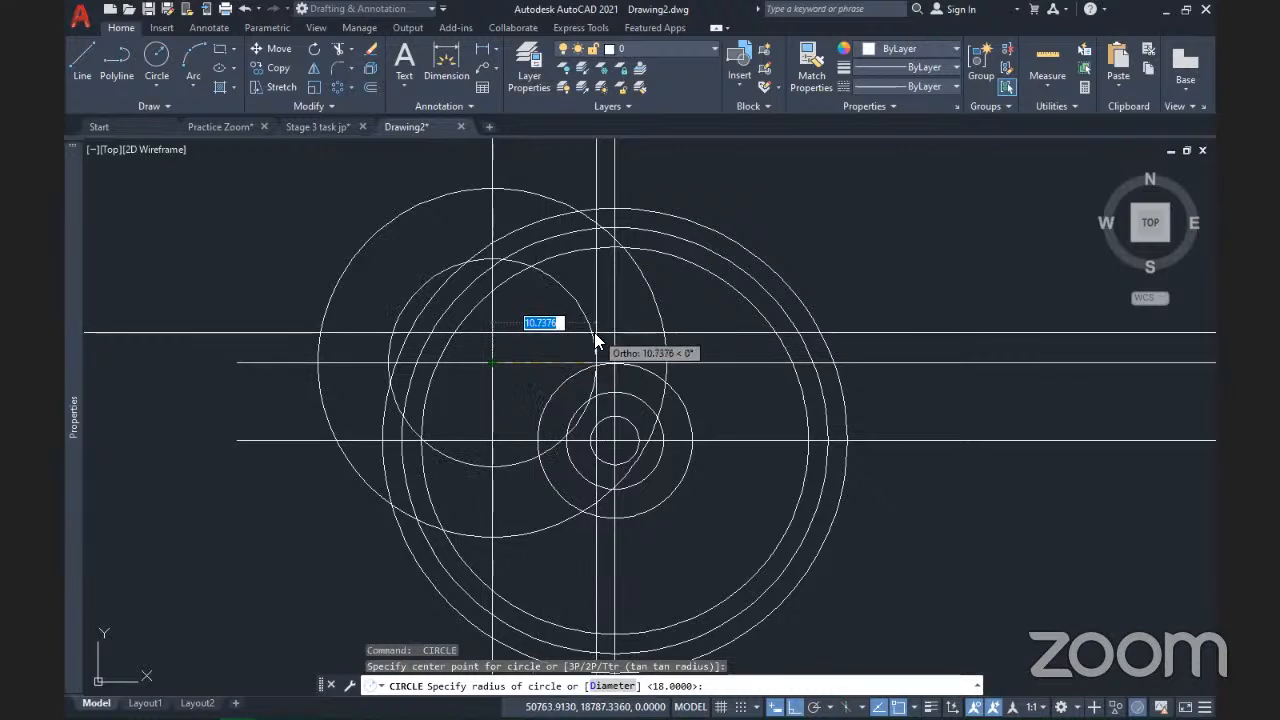
pyautogui.write('20')
pyautogui.press('Return')
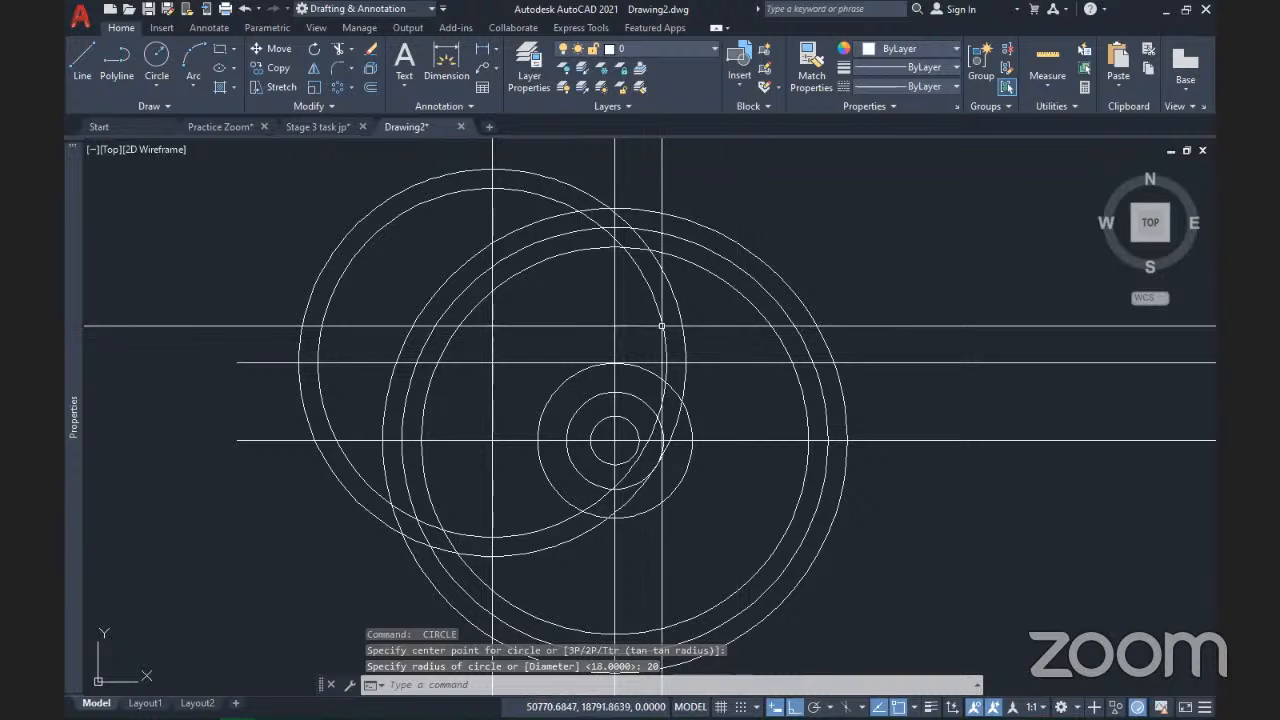
# - Check the slot shape in the PDF practice drawing, then in AutoCAD trim the R18, R20 and R8 circles and the crossing centre line around the slot's inner end
pyautogui.scroll(-5, 661, 325)
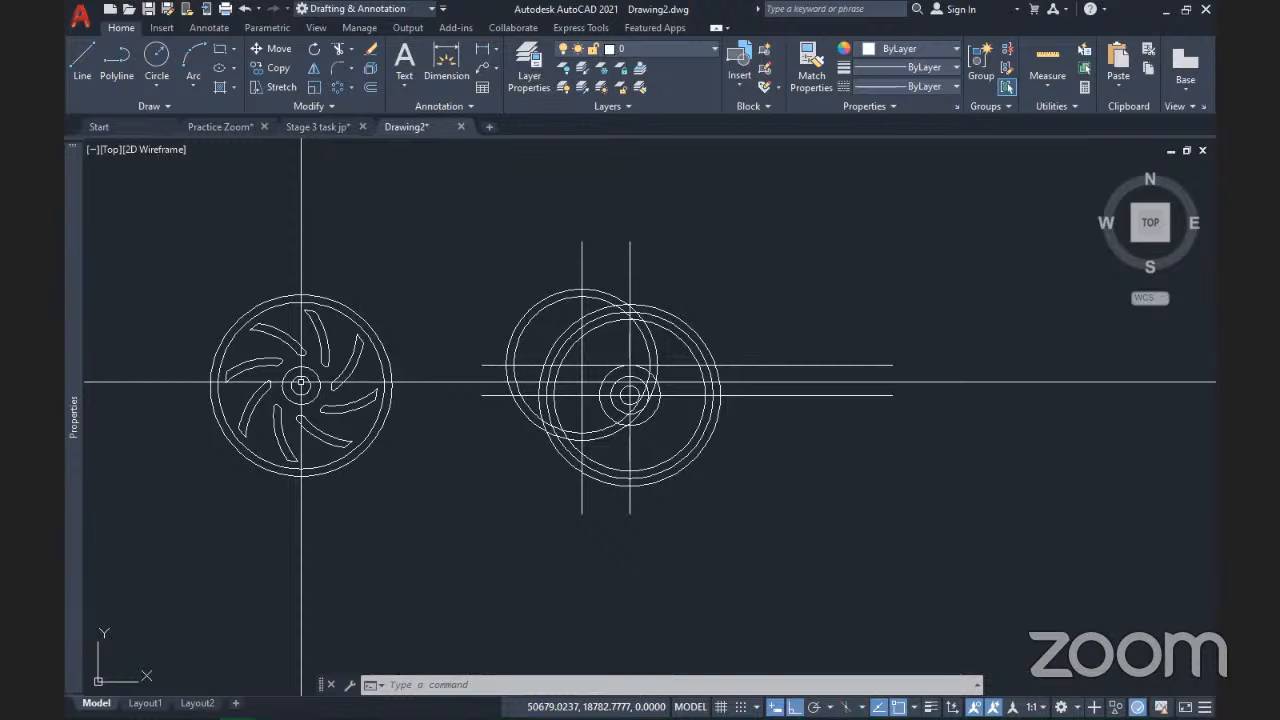
pyautogui.hotkey('alt', 'Tab')
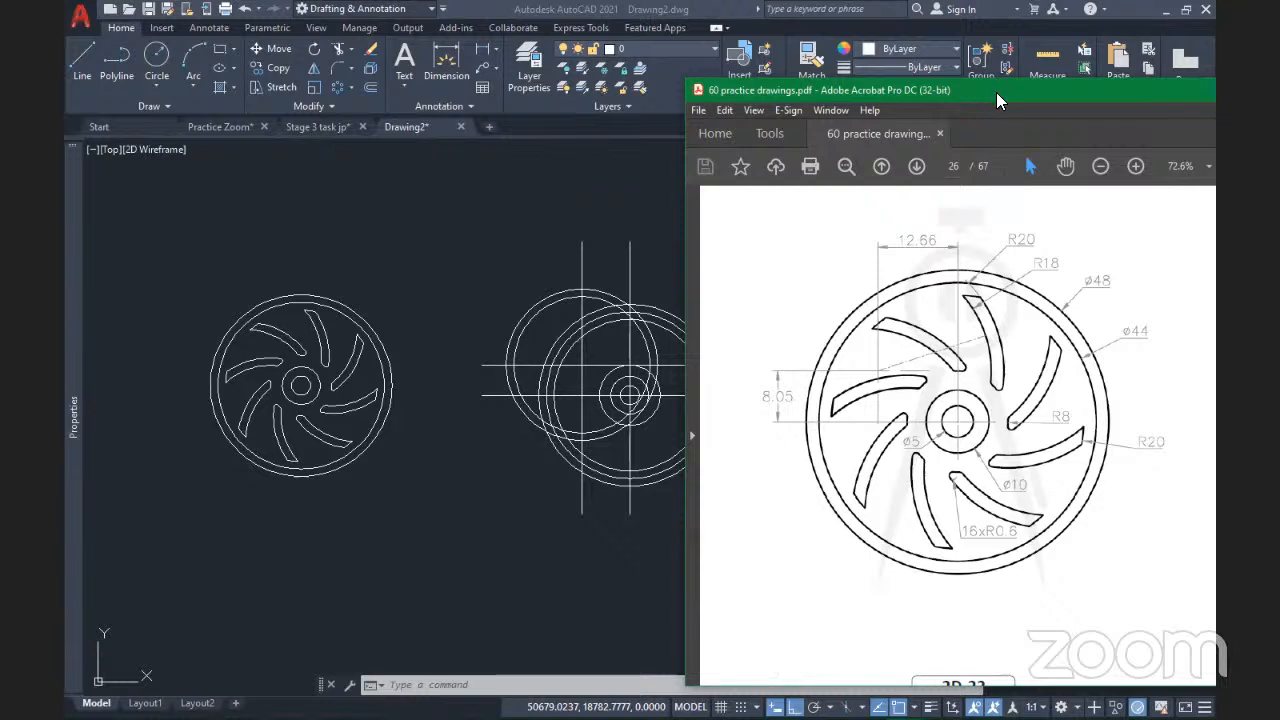
pyautogui.click(84, 296)
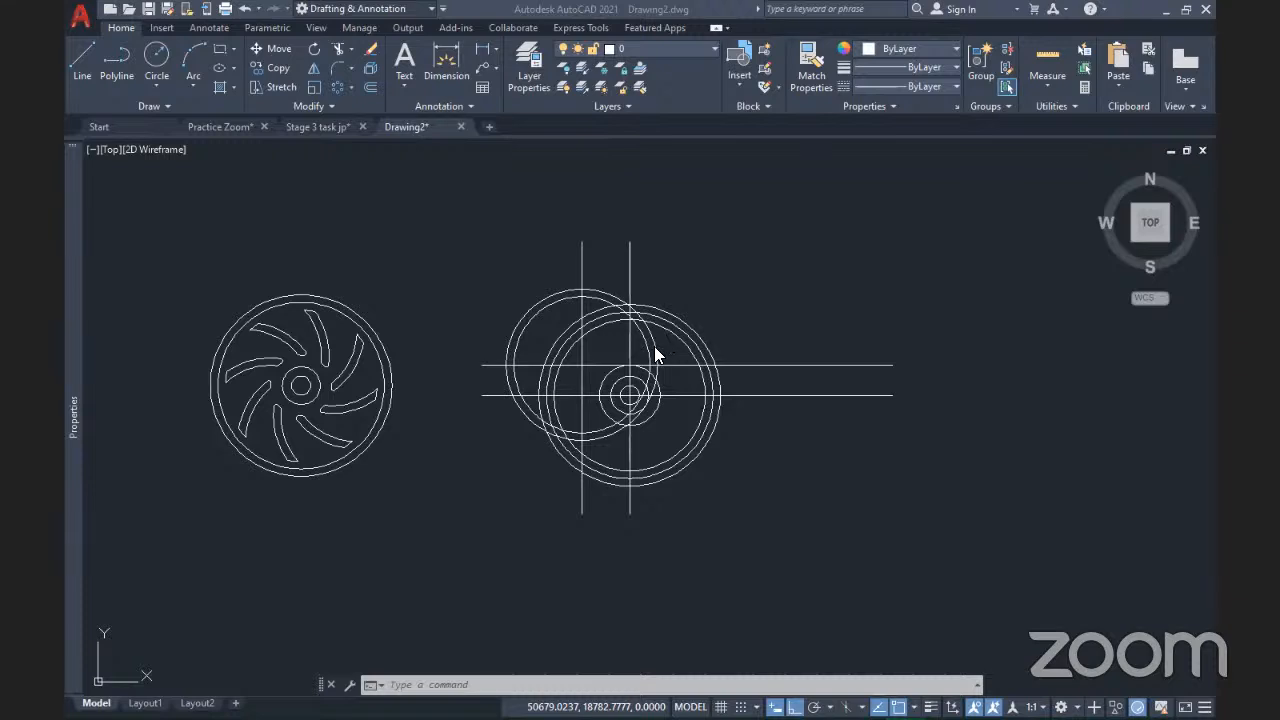
pyautogui.scroll(4, 650, 300)
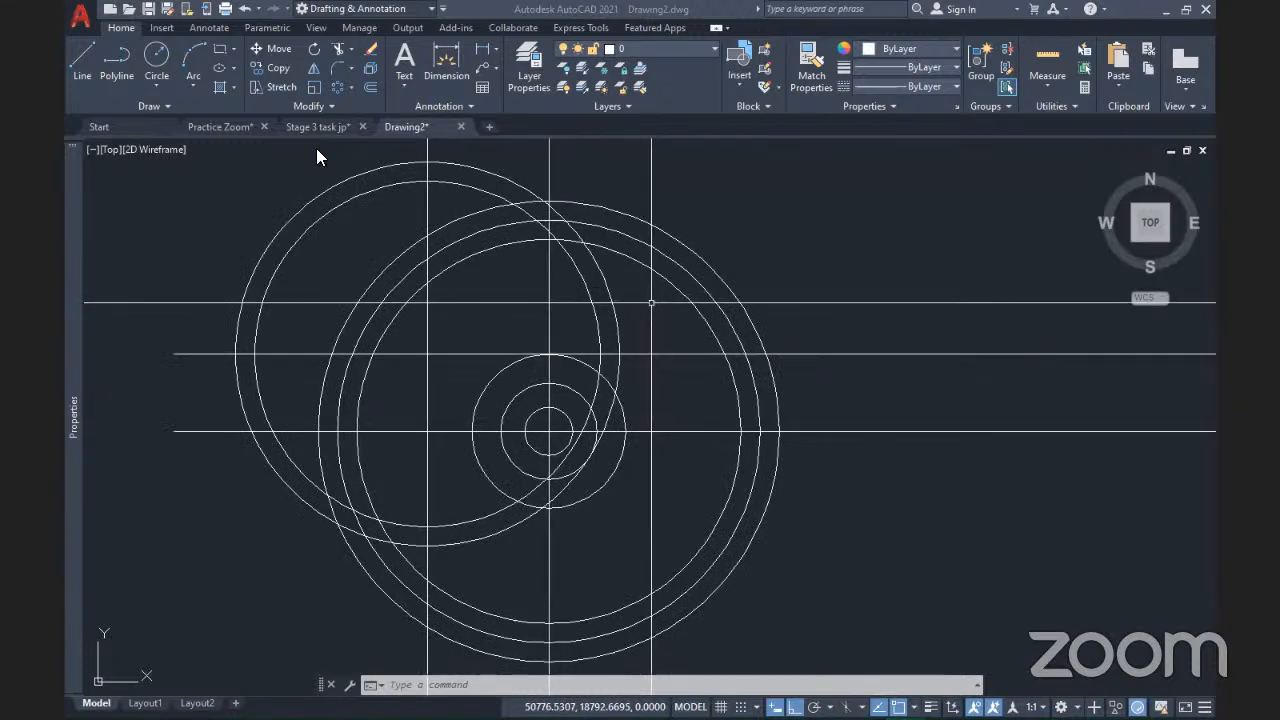
pyautogui.click(338, 54)
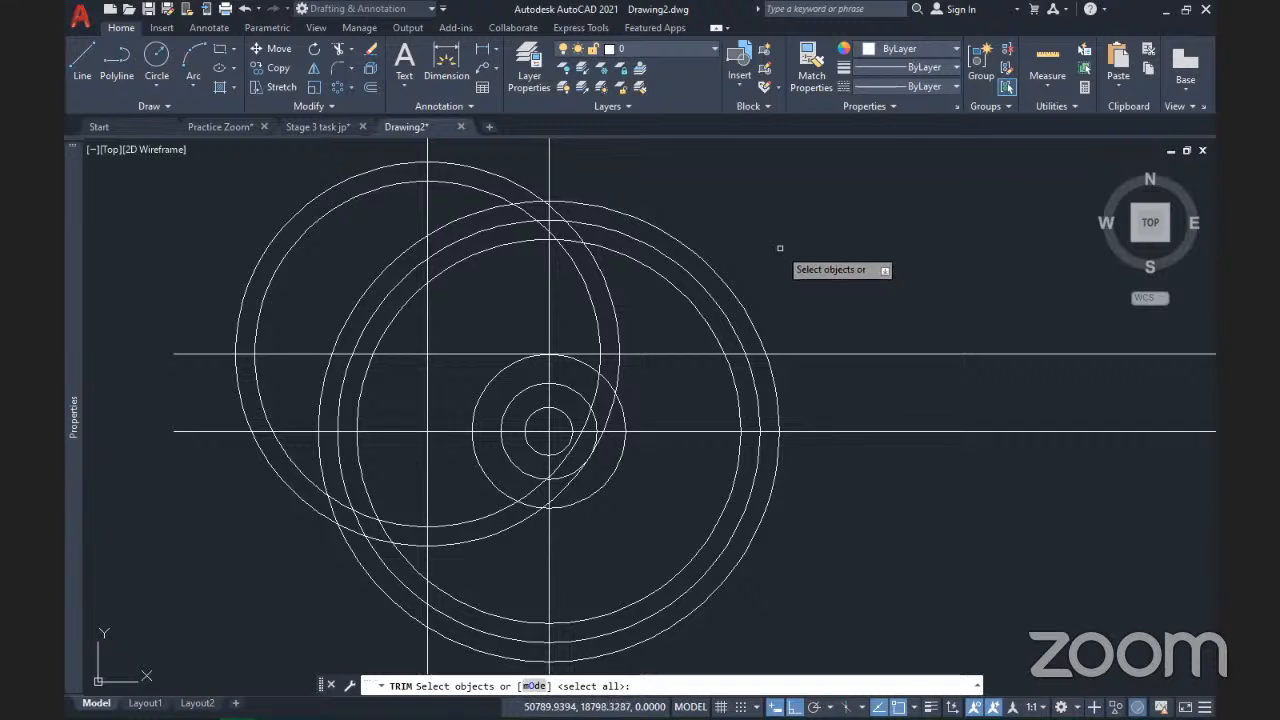
pyautogui.press('Return')
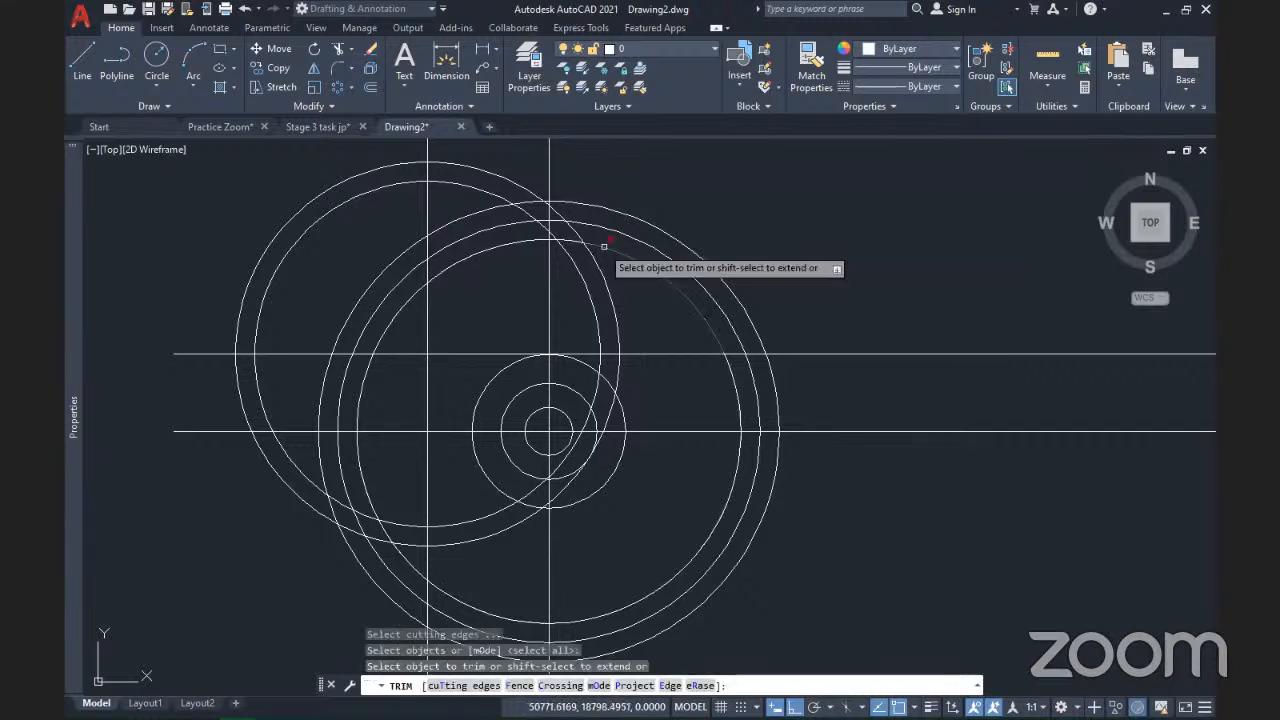
pyautogui.scroll(4, 604, 245)
pyautogui.scroll(-2, 604, 245)
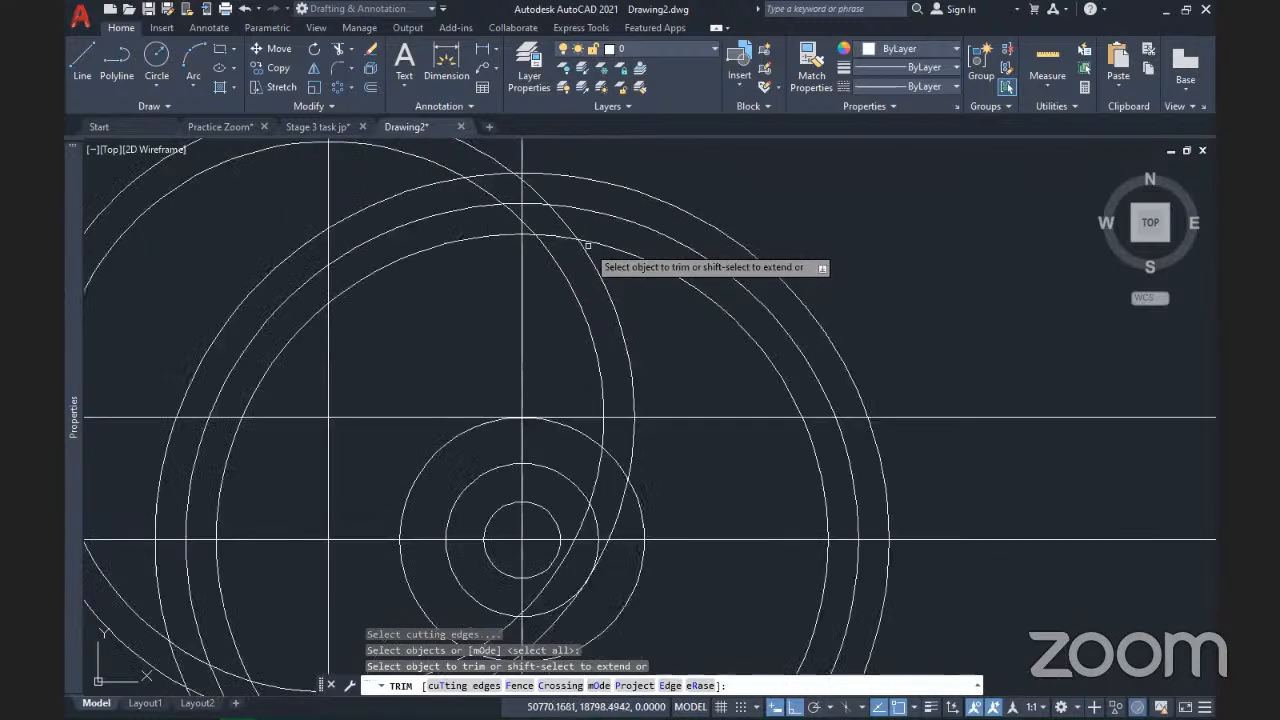
pyautogui.scroll(-4, 653, 353)
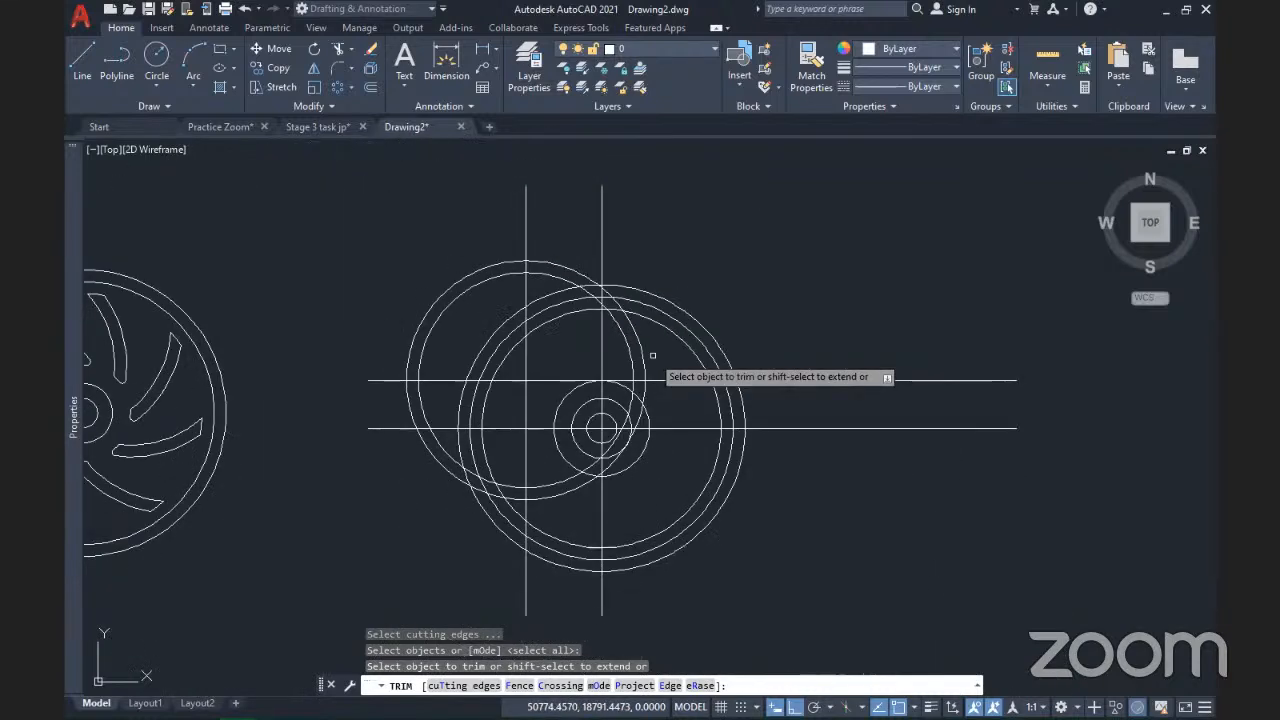
pyautogui.scroll(4, 657, 381)
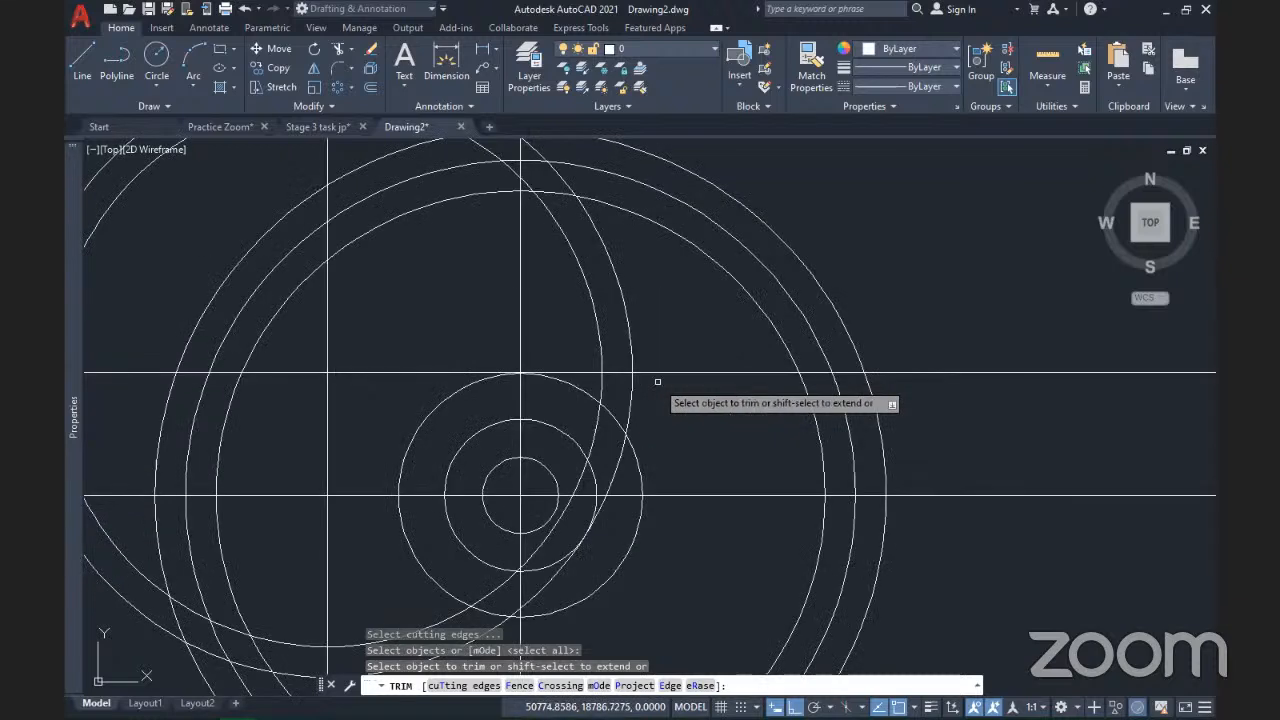
pyautogui.click(636, 454)
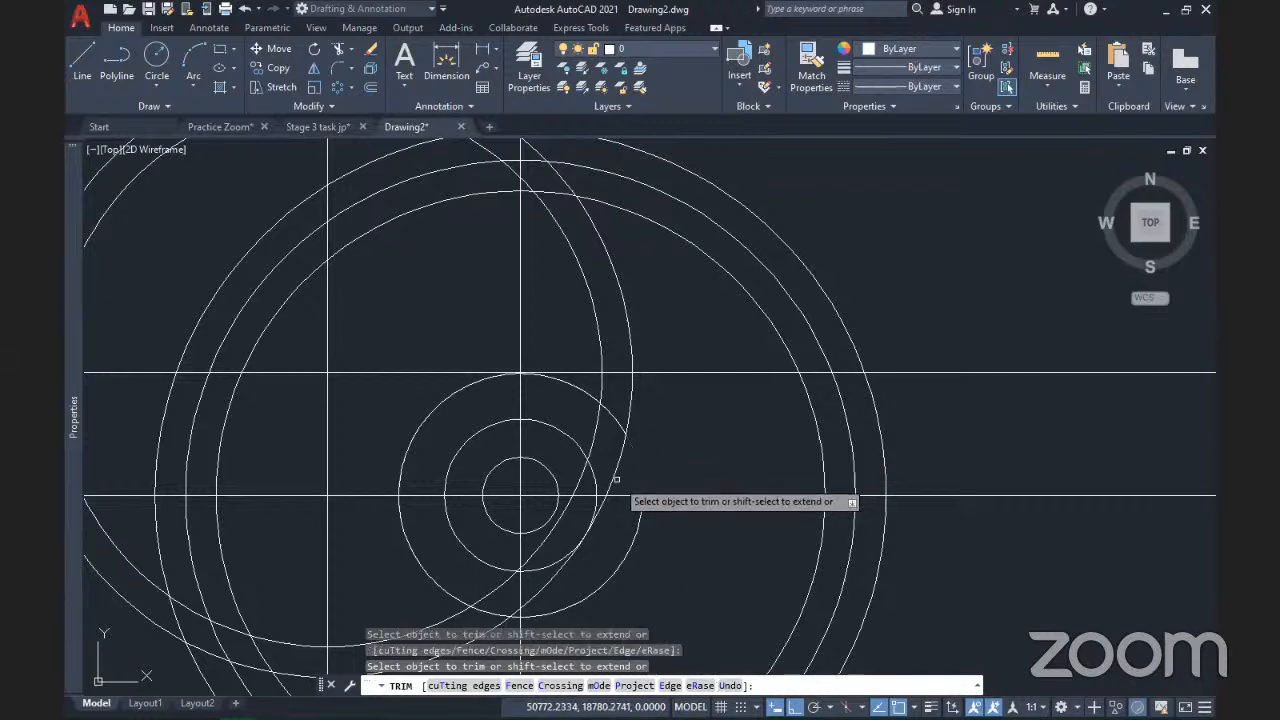
pyautogui.click(614, 474)
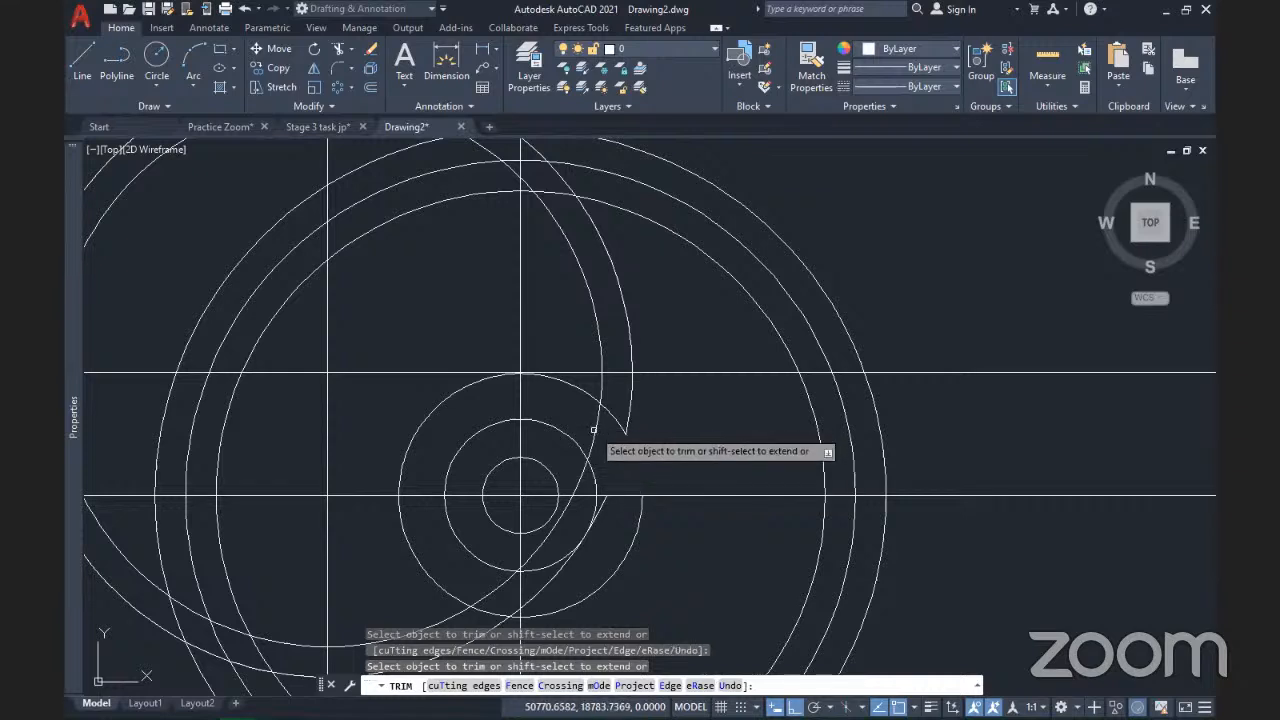
pyautogui.click(595, 432)
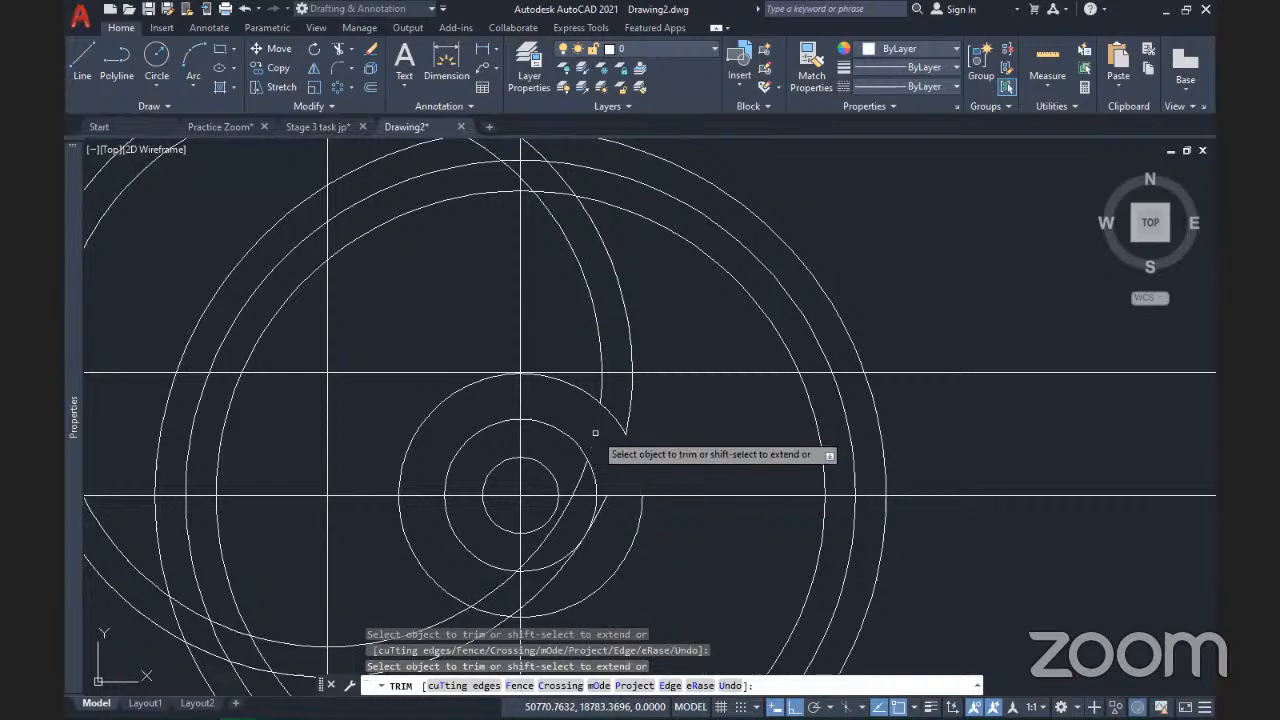
pyautogui.click(575, 384)
pyautogui.click(550, 387)
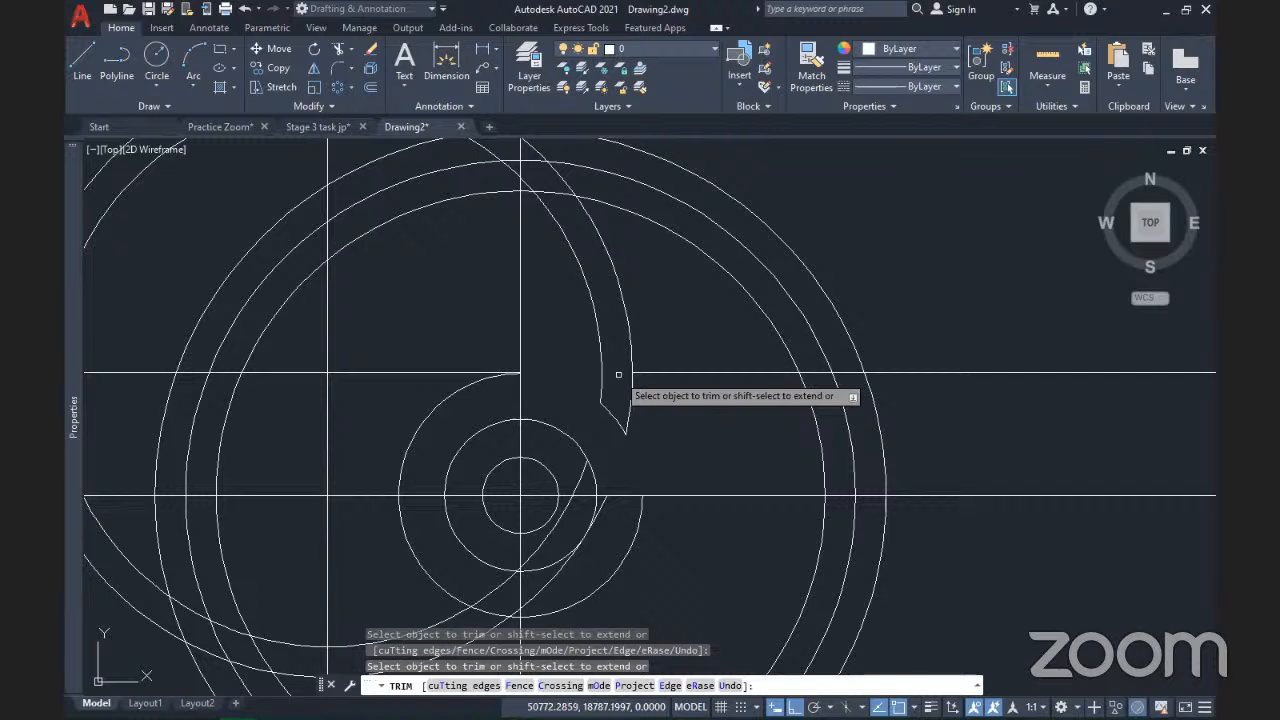
# - Trim the slot arcs, the wheel's inner R20 circle and the vertical centre line around the slot's outer end
pyautogui.moveTo(727, 412)
pyautogui.mouseDown(button='middle')
pyautogui.moveTo(728, 462)
pyautogui.moveTo(818, 590)
pyautogui.mouseUp(button='middle')
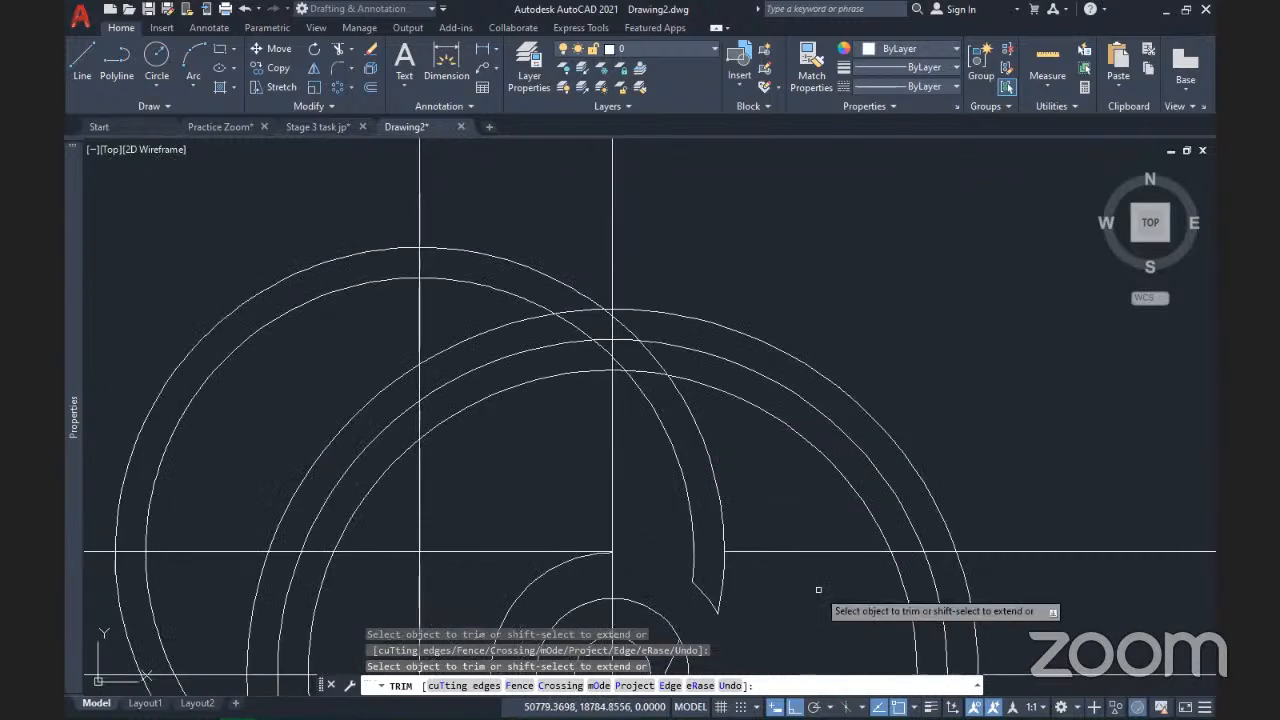
pyautogui.click(652, 354)
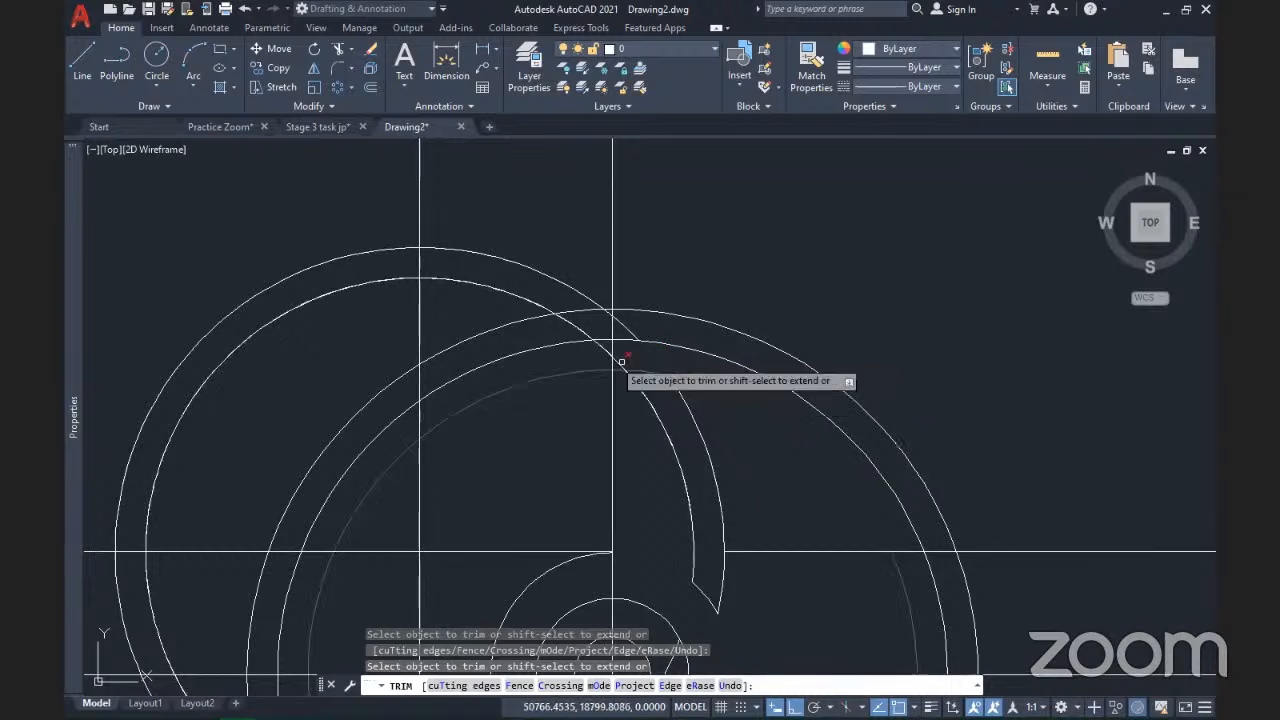
pyautogui.scroll(4, 621, 360)
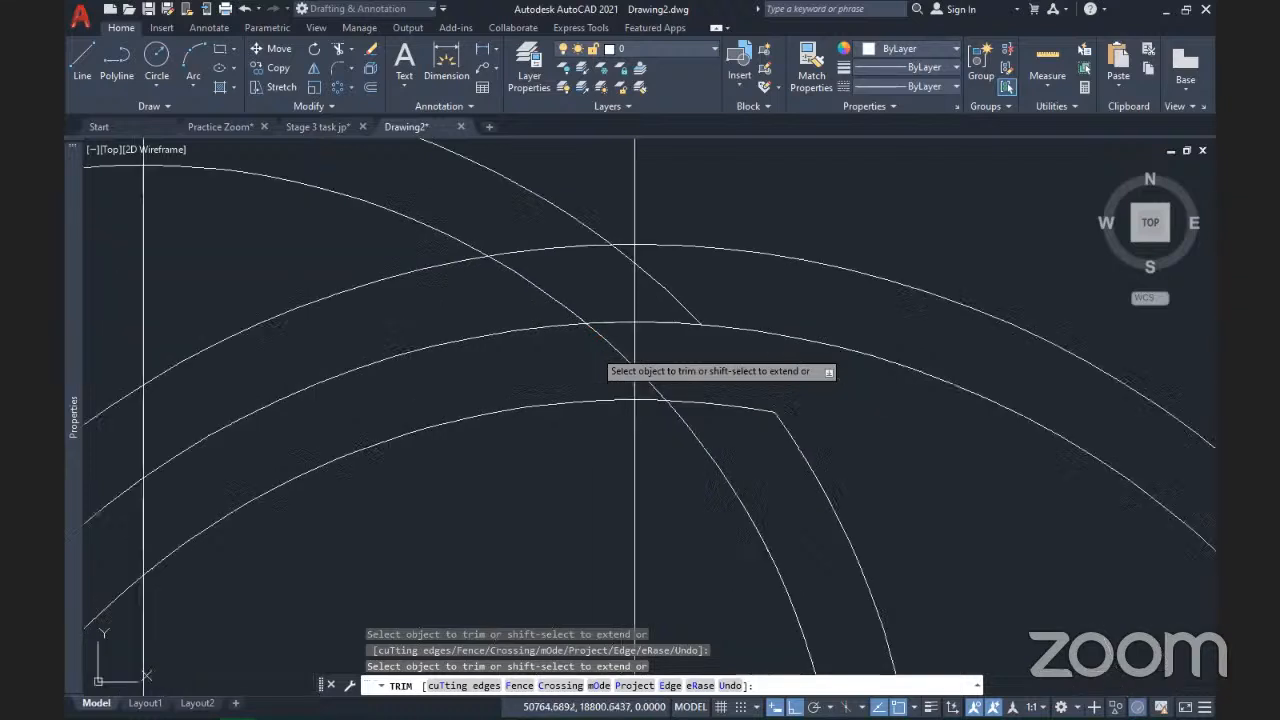
pyautogui.click(640, 380)
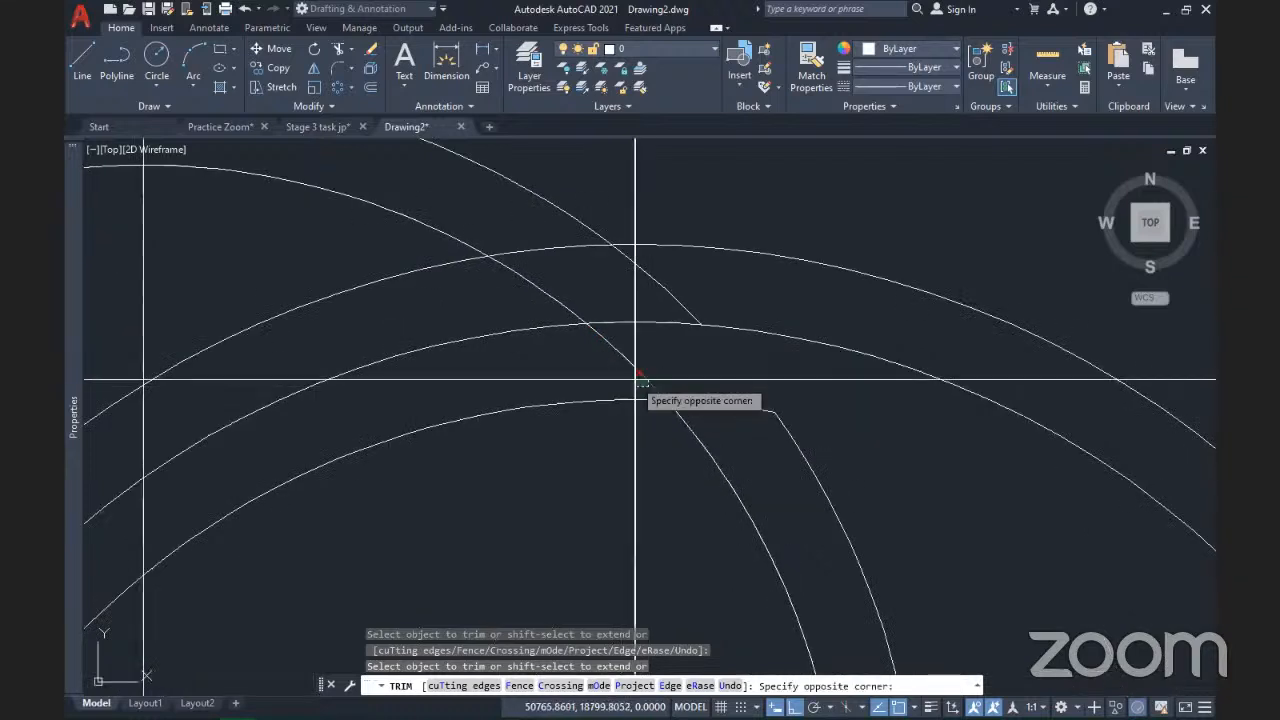
pyautogui.click(612, 372)
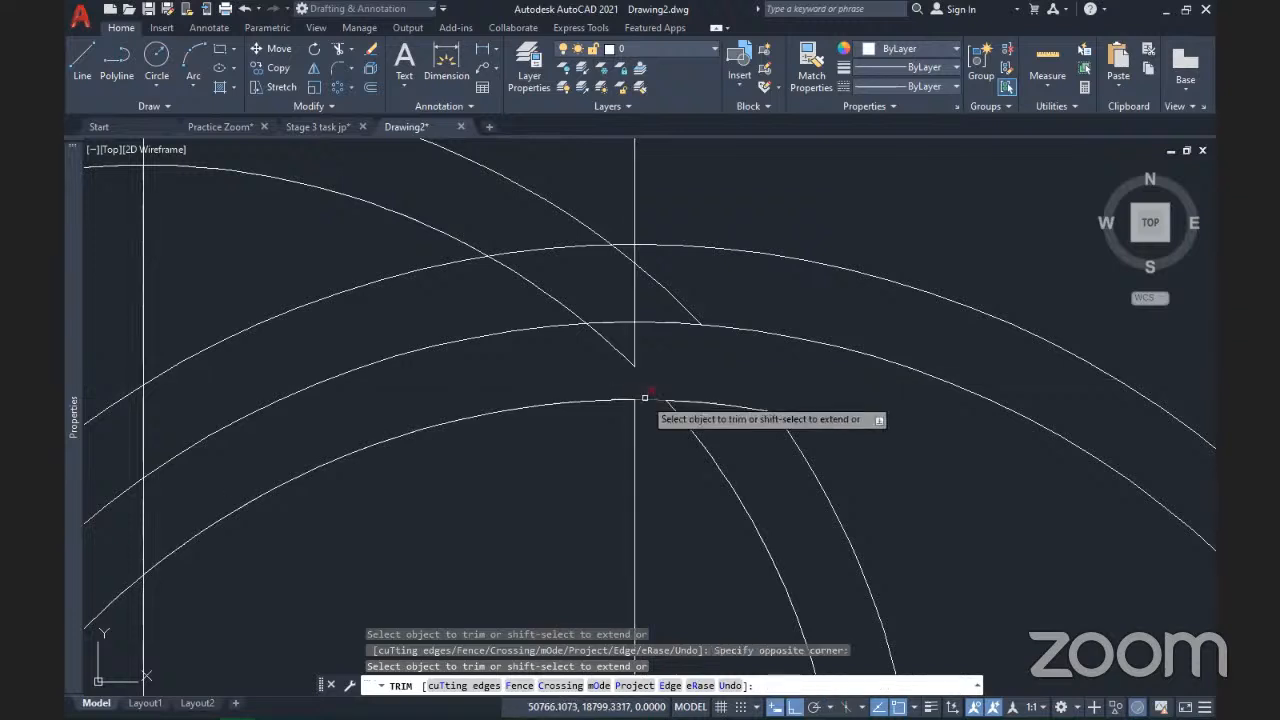
pyautogui.click(644, 398)
pyautogui.scroll(-5, 644, 398)
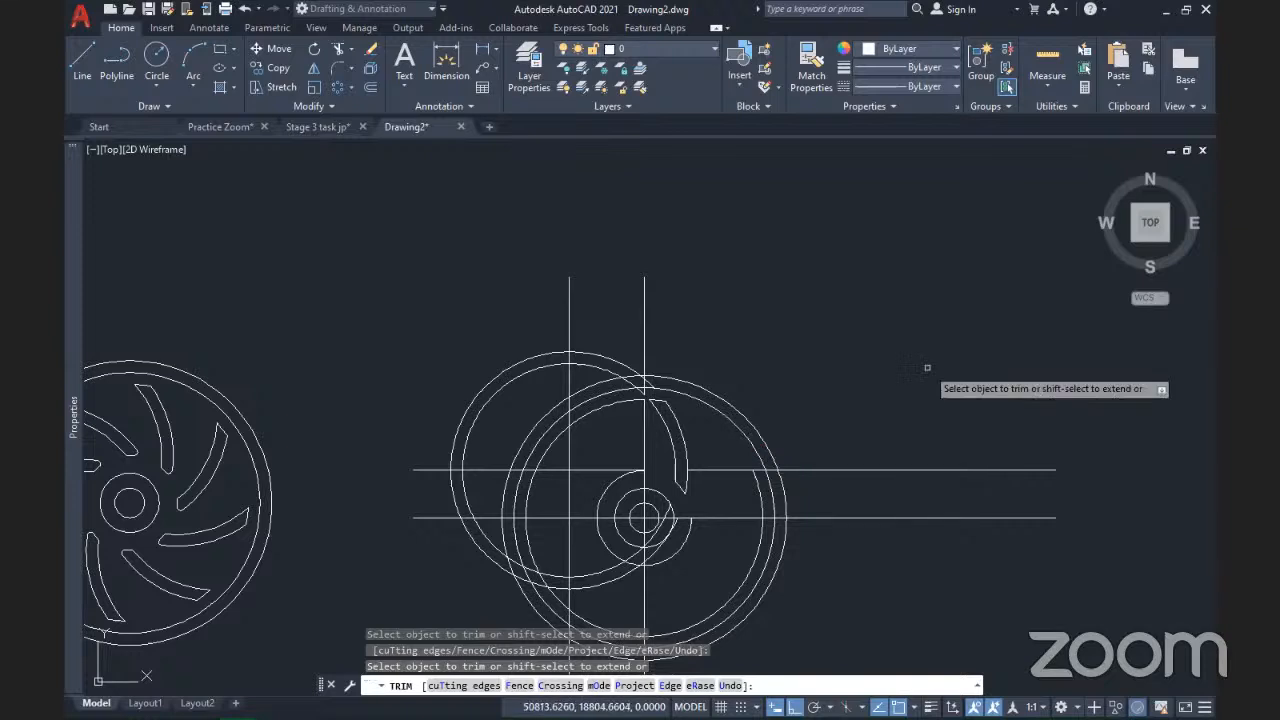
pyautogui.press('Return')
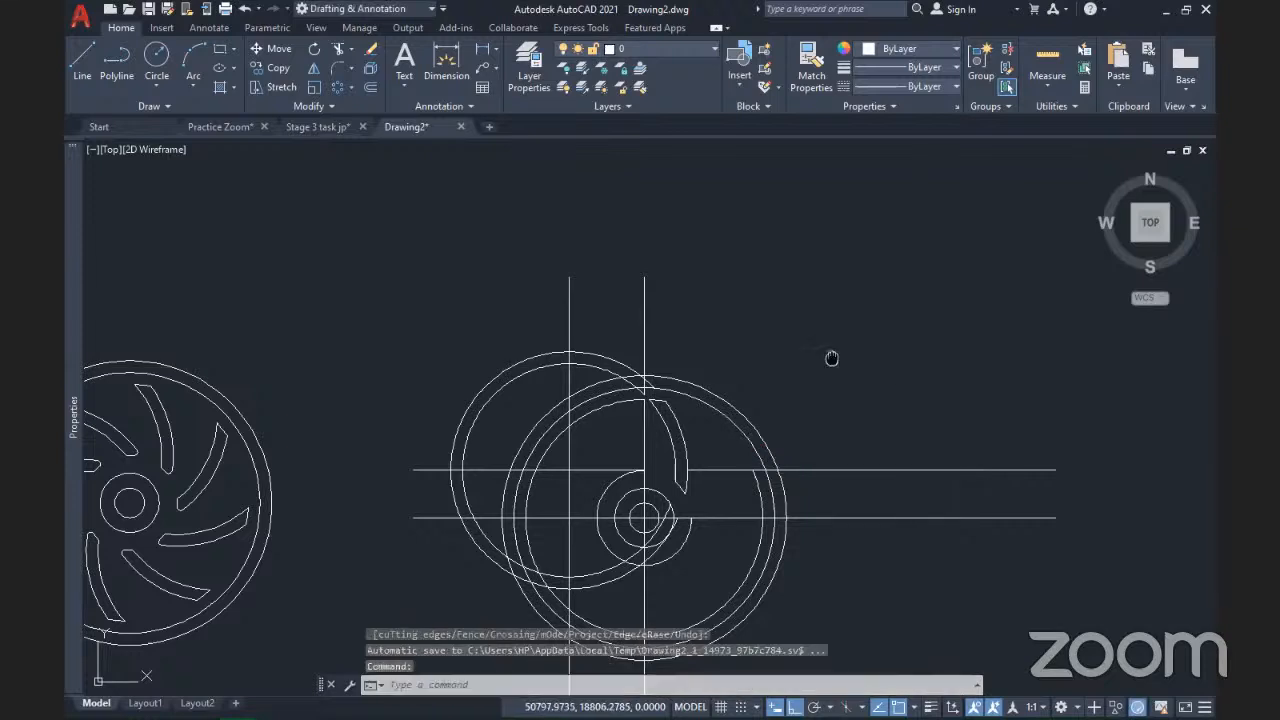
# - Erase the horizontal and offset vertical construction lines, the upper centre line segment, the leftover R18 and R20 slot circles and the wheel's inner R20 arc
pyautogui.moveTo(831, 358); pyautogui.dragTo(767, 303, button='middle')
pyautogui.click(914, 350)
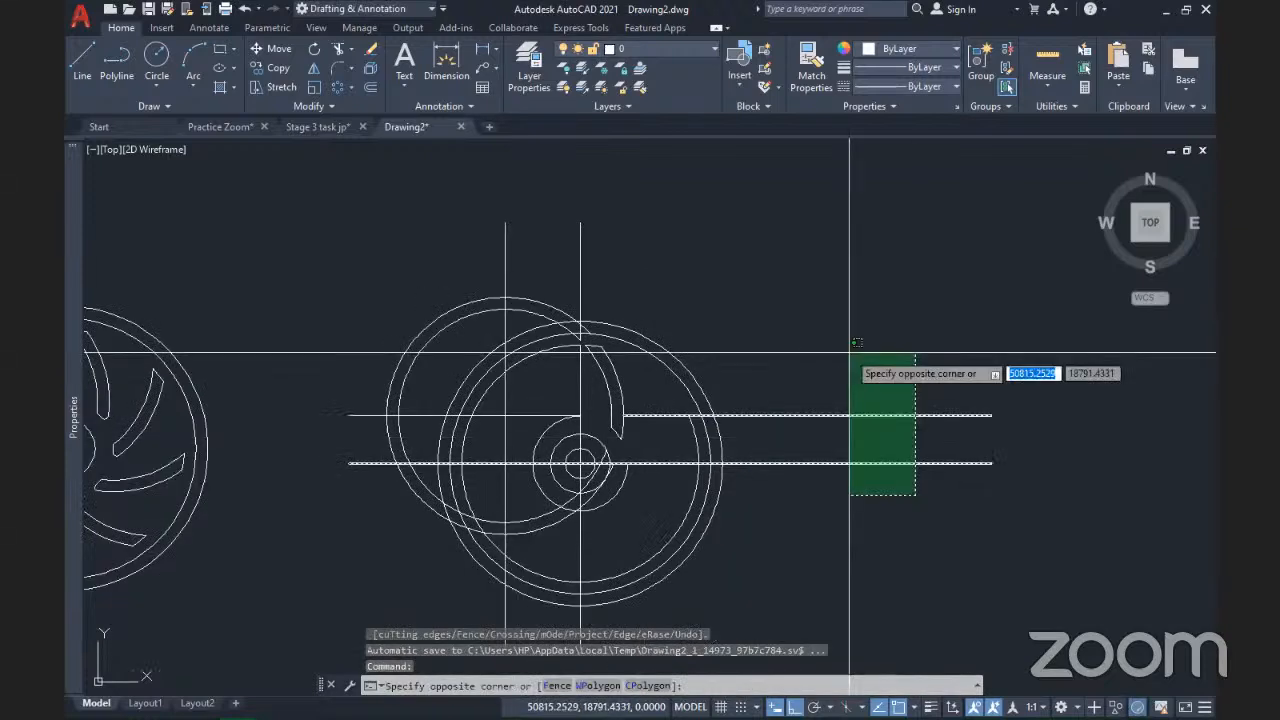
pyautogui.click(724, 489)
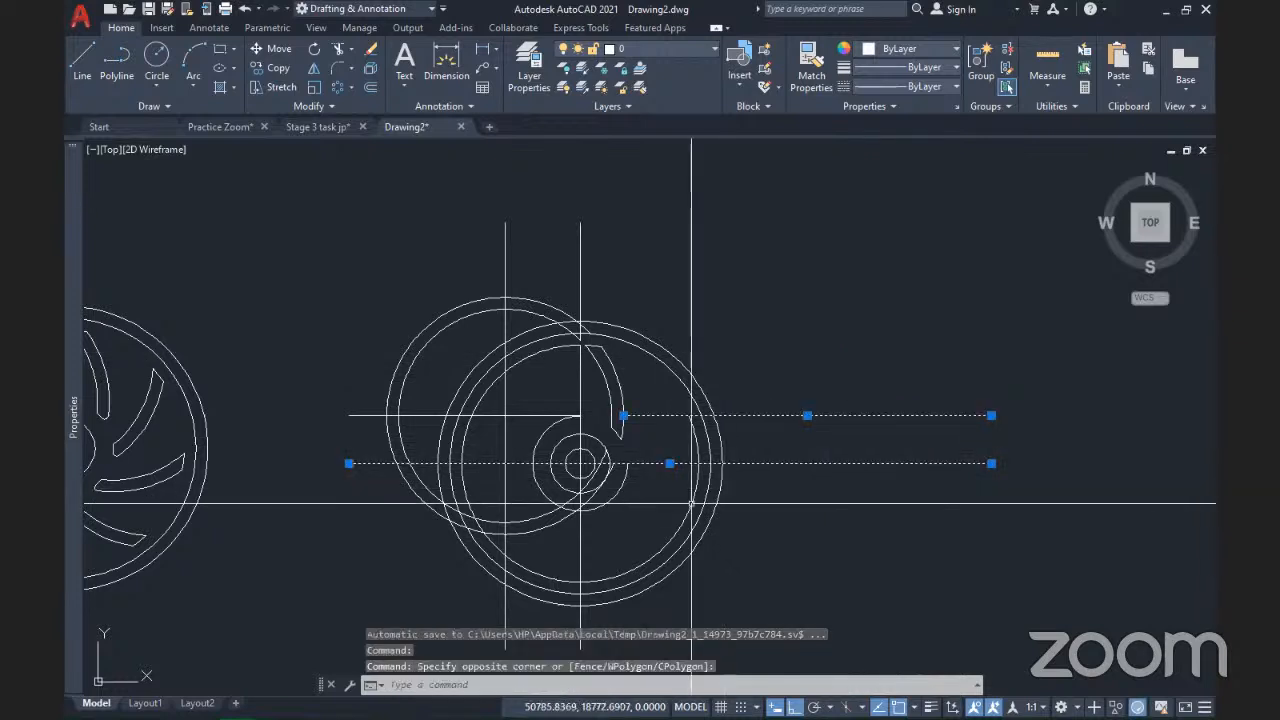
pyautogui.click(691, 503)
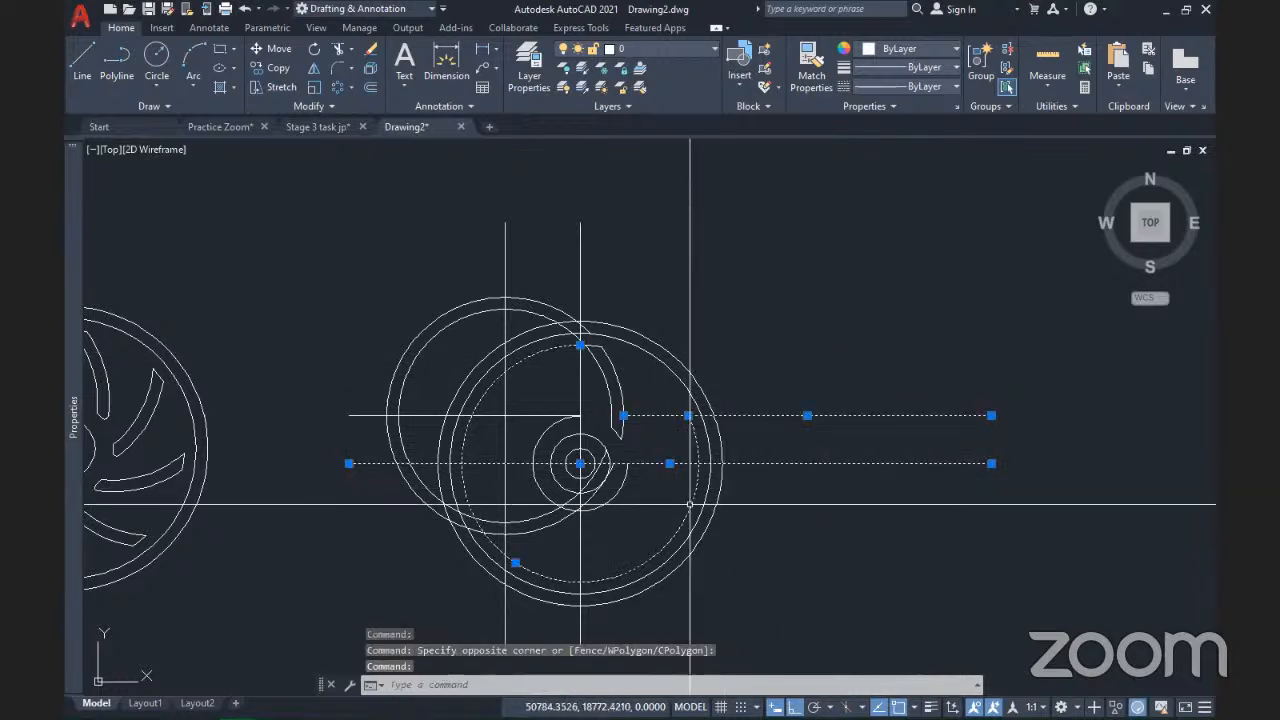
pyautogui.click(521, 328)
pyautogui.click(406, 251)
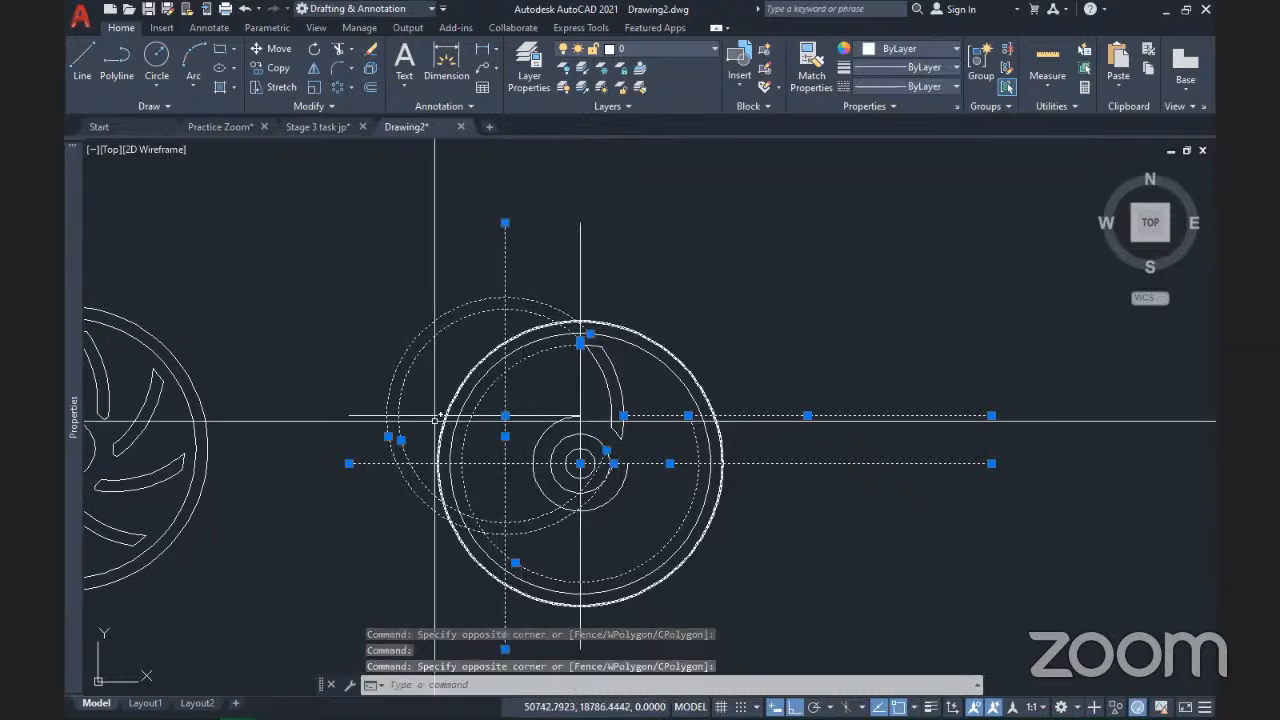
pyautogui.click(424, 407)
pyautogui.click(415, 417)
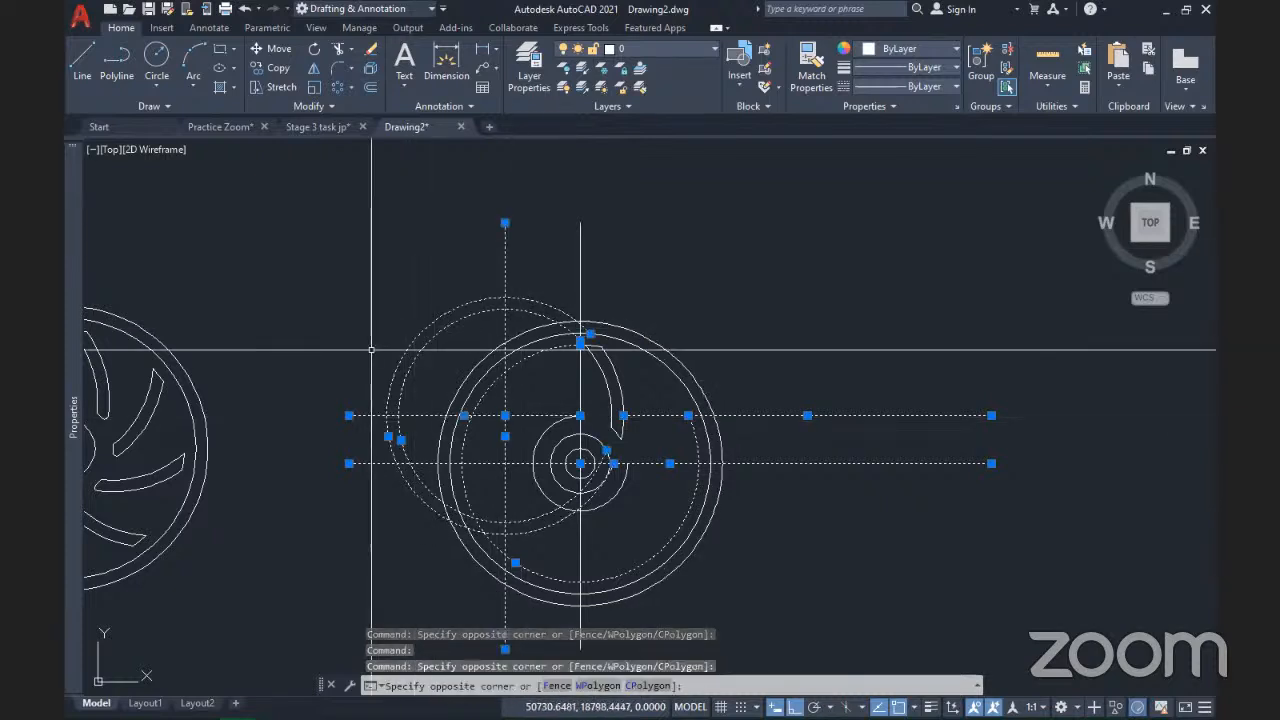
pyautogui.click(634, 262)
pyautogui.click(567, 251)
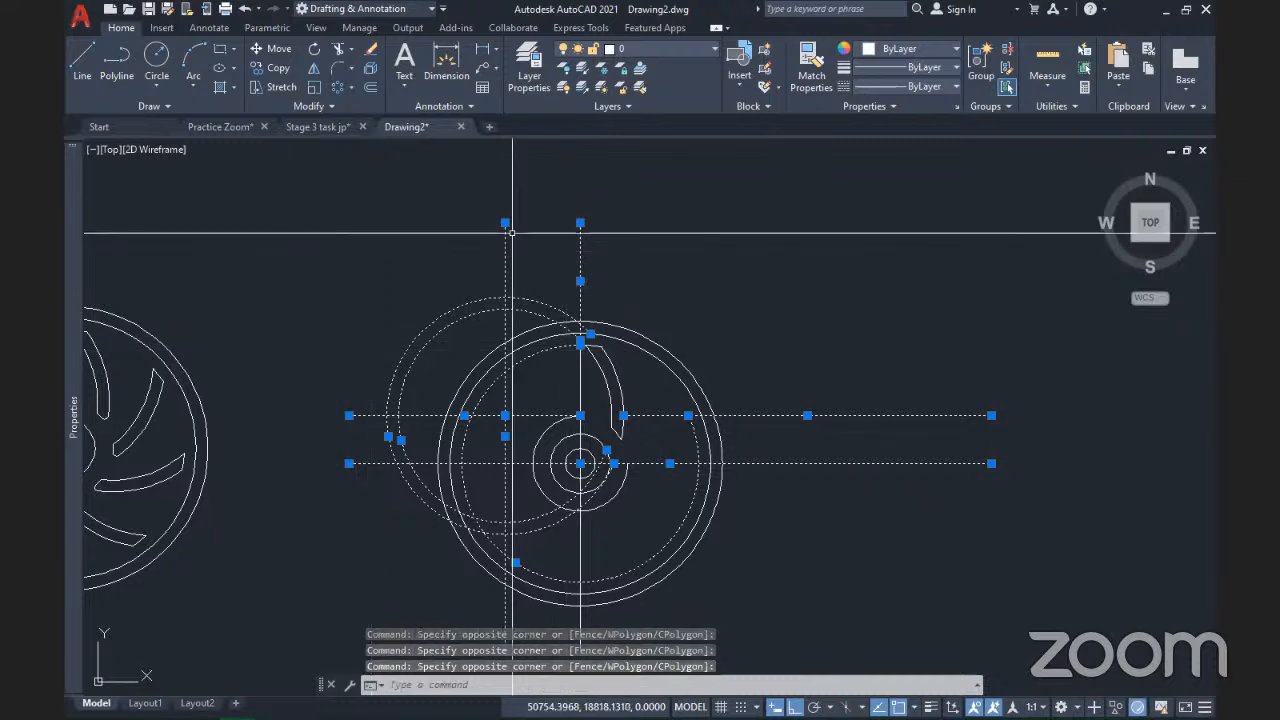
pyautogui.press('Delete')
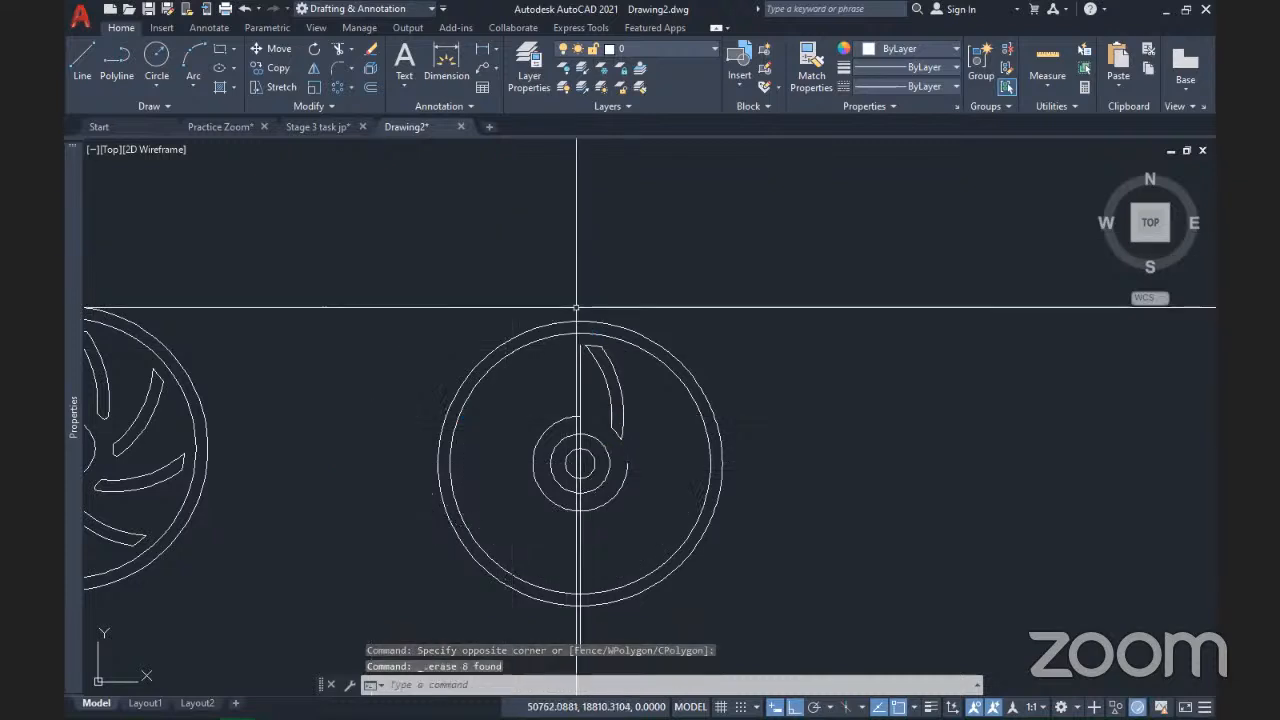
# - Erase the remaining vertical centre line and the leftover R8 arc around the hub
pyautogui.scroll(3, 576, 307)
pyautogui.click(592, 377)
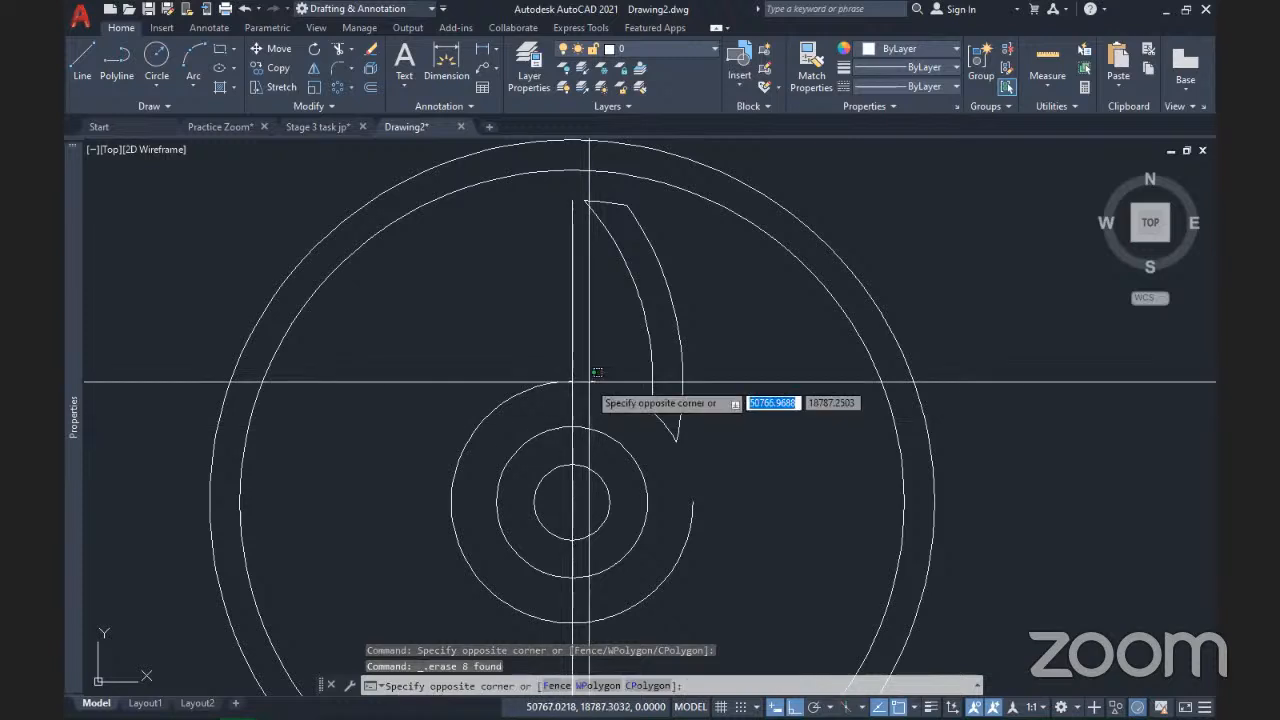
pyautogui.click(473, 351)
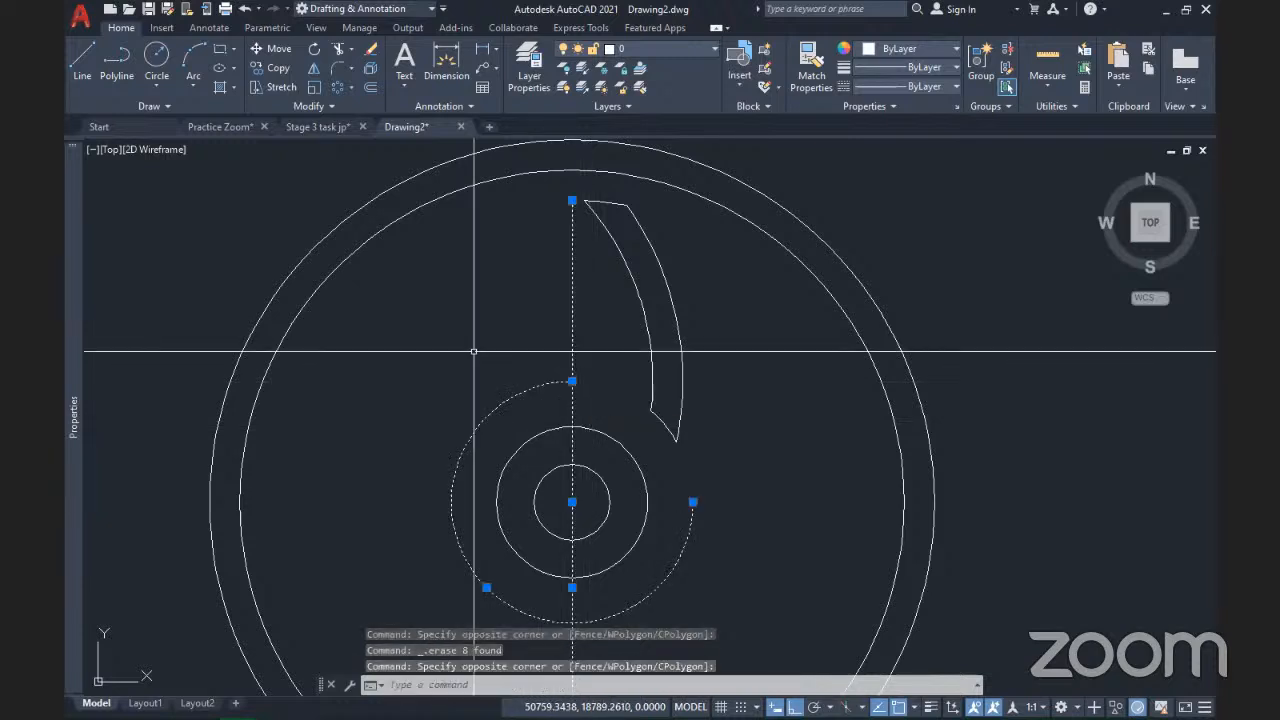
pyautogui.press('Delete')
# - Examine the slot's outline and pointed inner end, then switch to the PDF practice drawing to check the corner radius
pyautogui.scroll(-6, 623, 361)
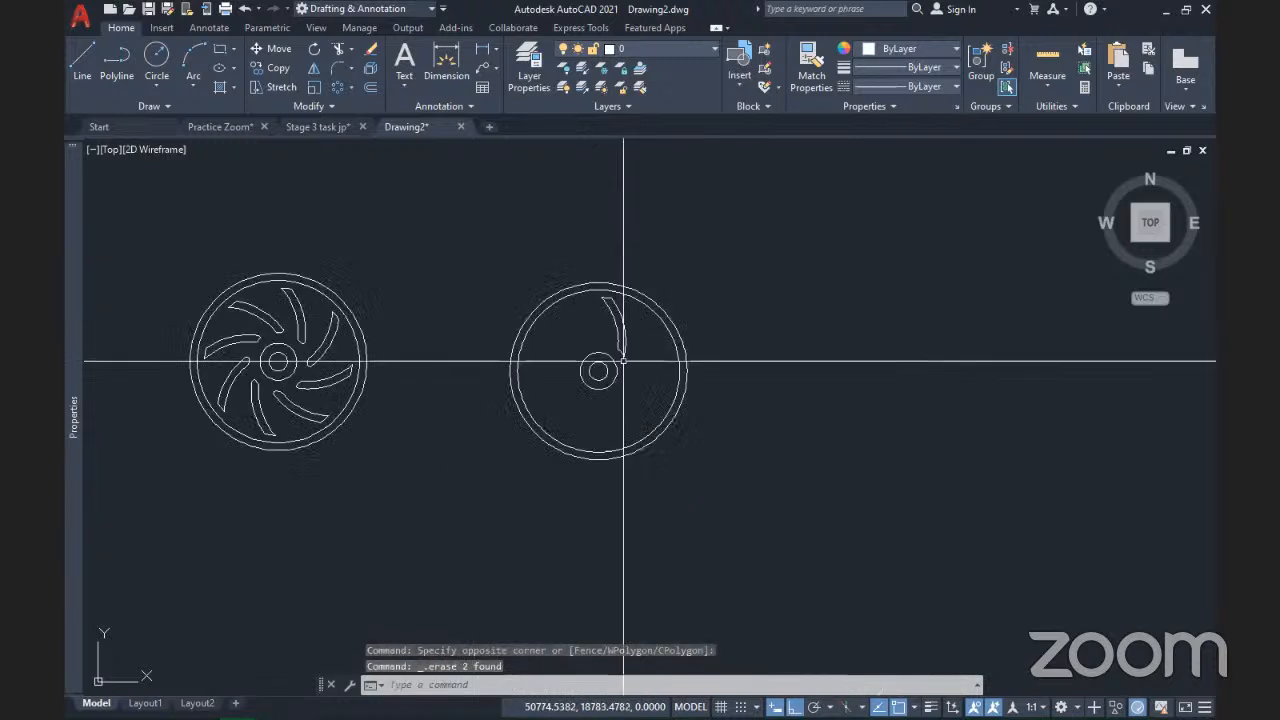
pyautogui.scroll(8, 607, 312)
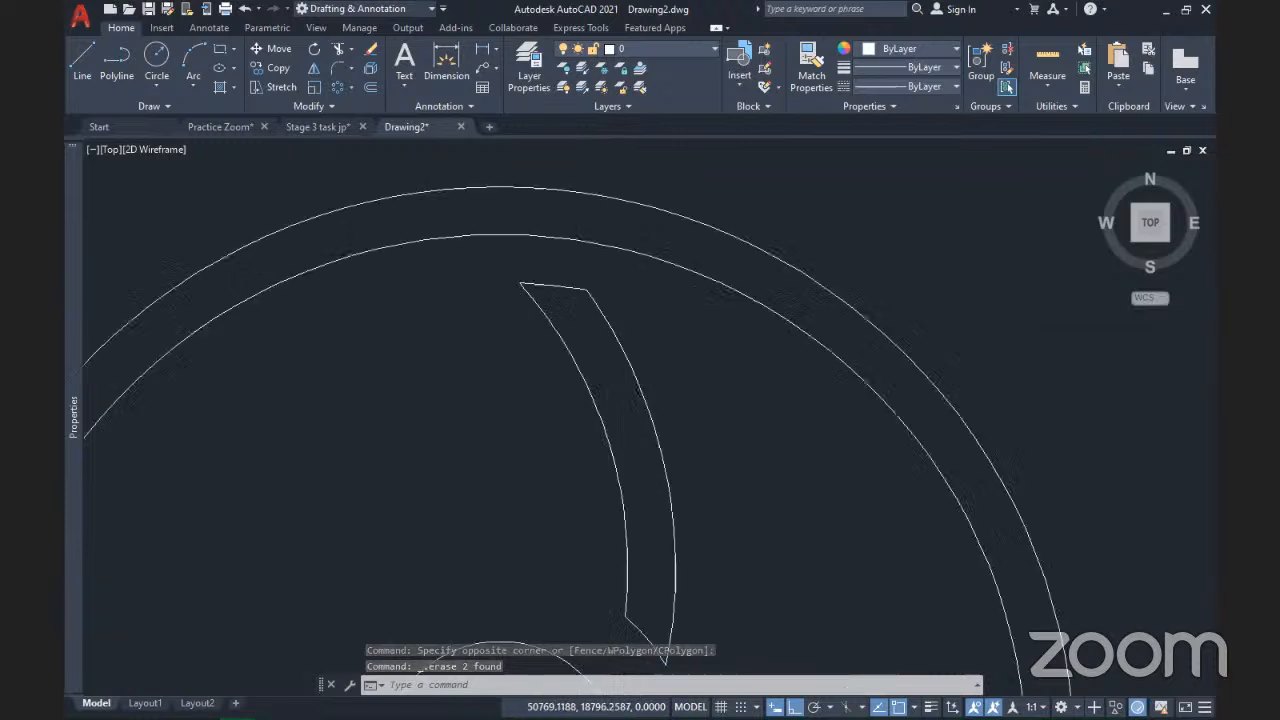
pyautogui.scroll(-4, 615, 288)
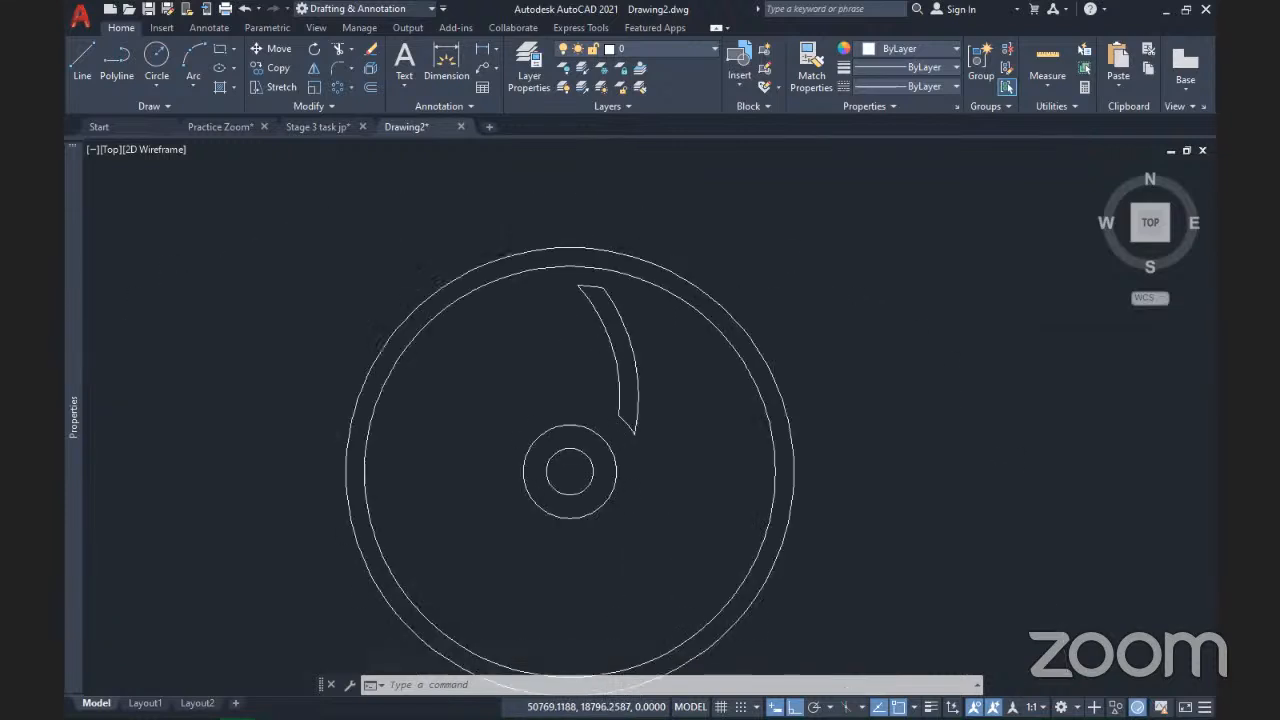
pyautogui.moveTo(626, 419); pyautogui.dragTo(577, 412, button='middle')
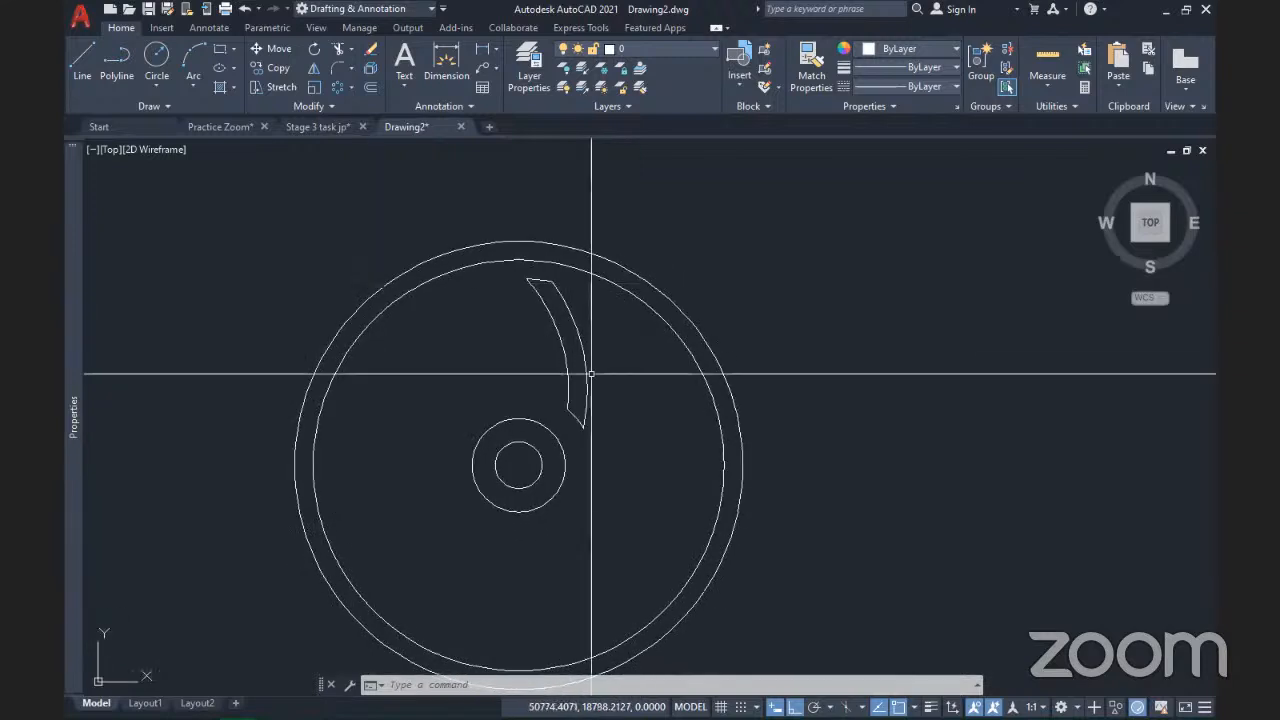
pyautogui.moveTo(512, 368); pyautogui.dragTo(591, 393, button='middle')
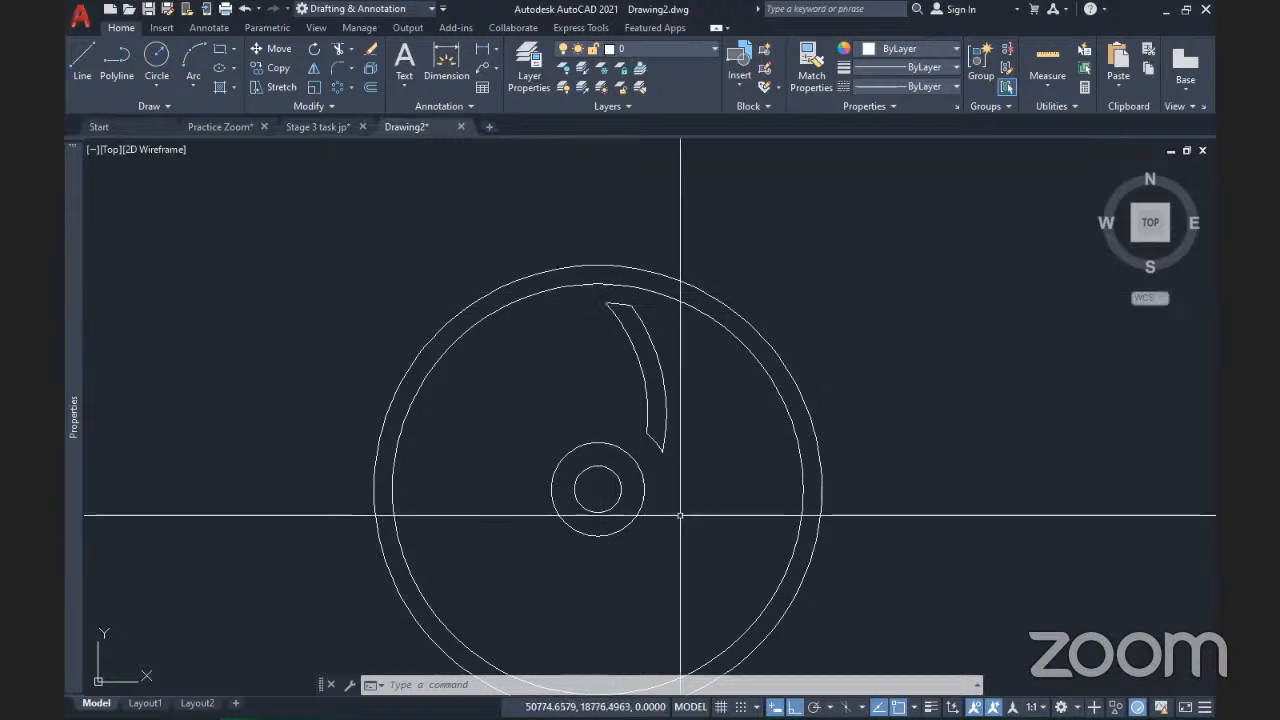
pyautogui.scroll(5, 669, 445)
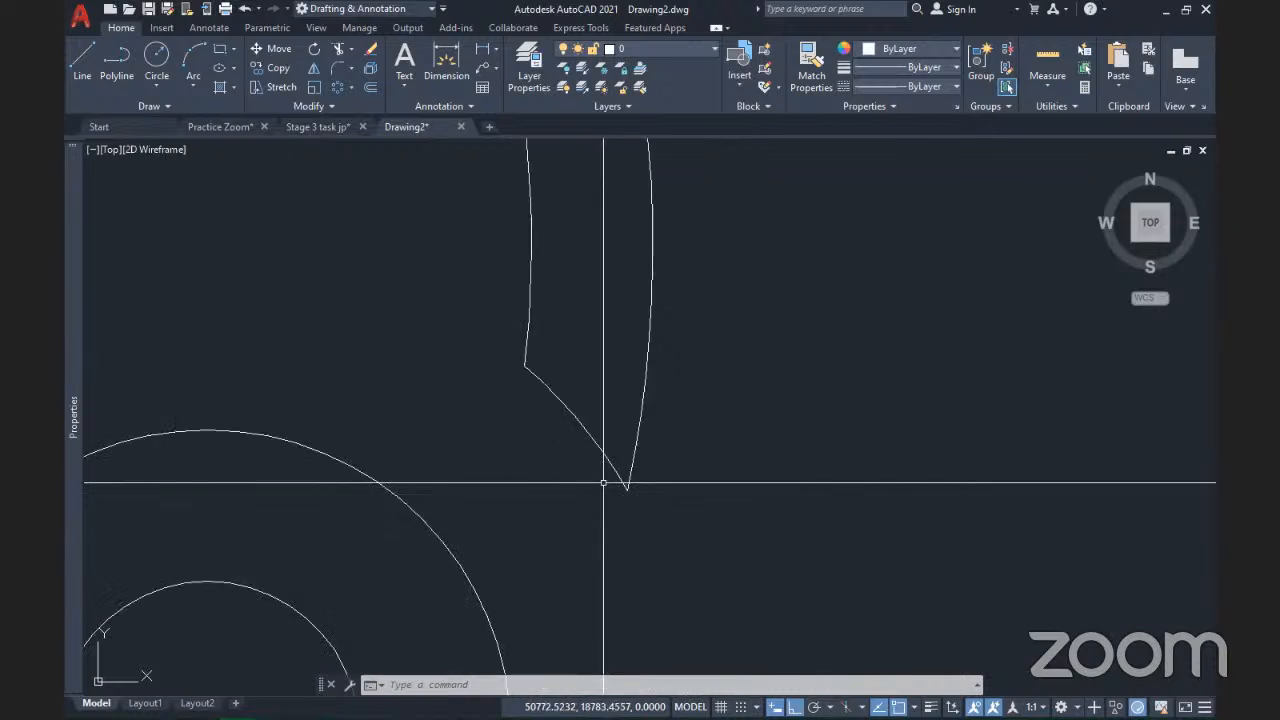
pyautogui.scroll(3, 628, 484)
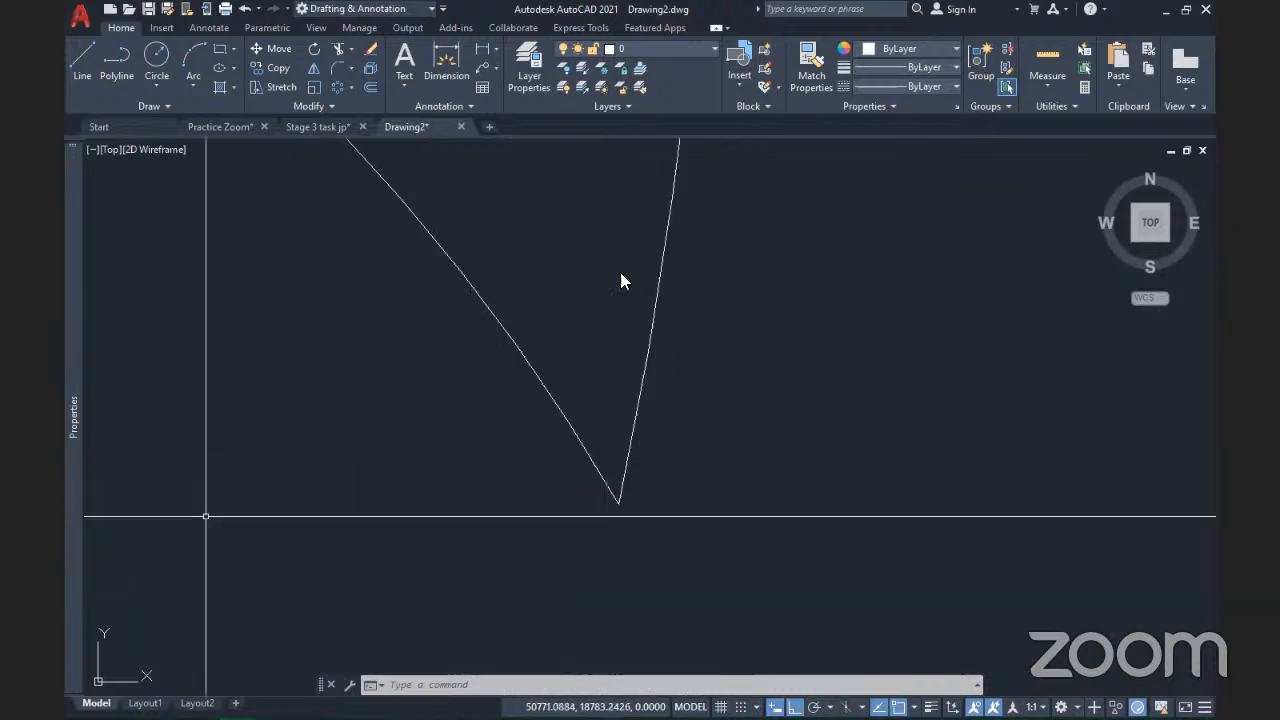
pyautogui.hotkey('alt', 'Tab')
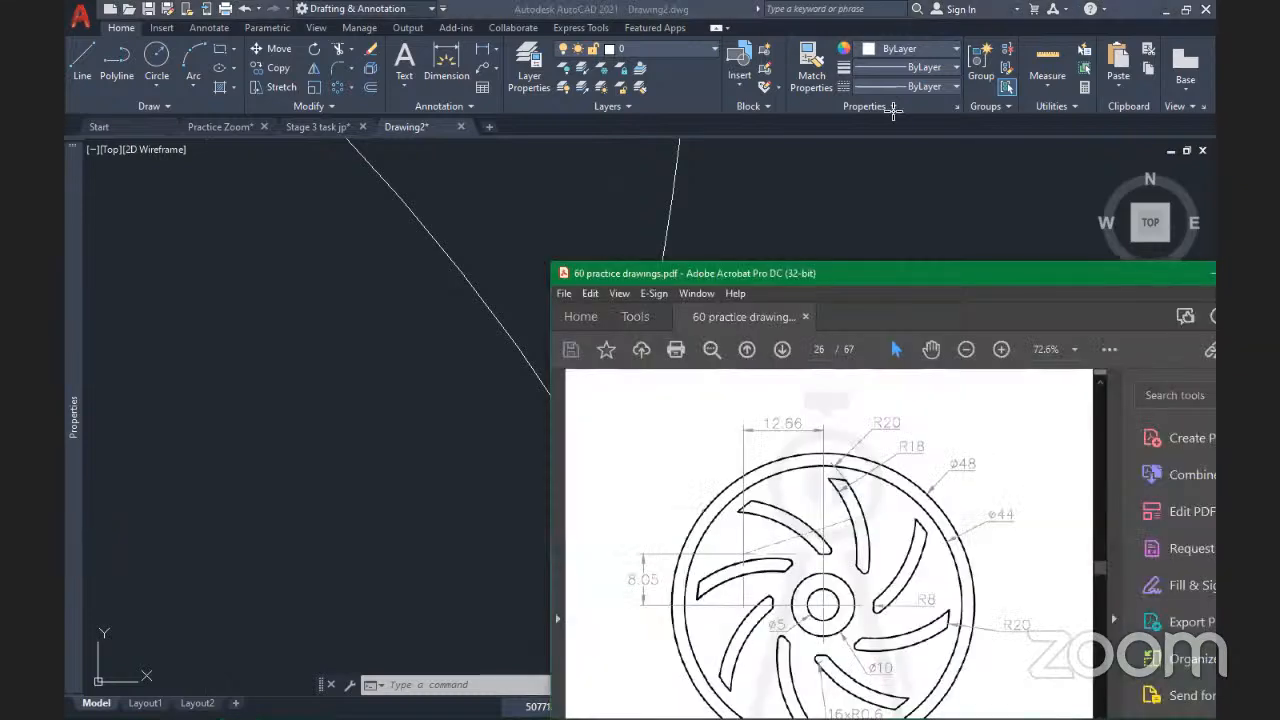
pyautogui.moveTo(944, 278); pyautogui.dragTo(907, 79)
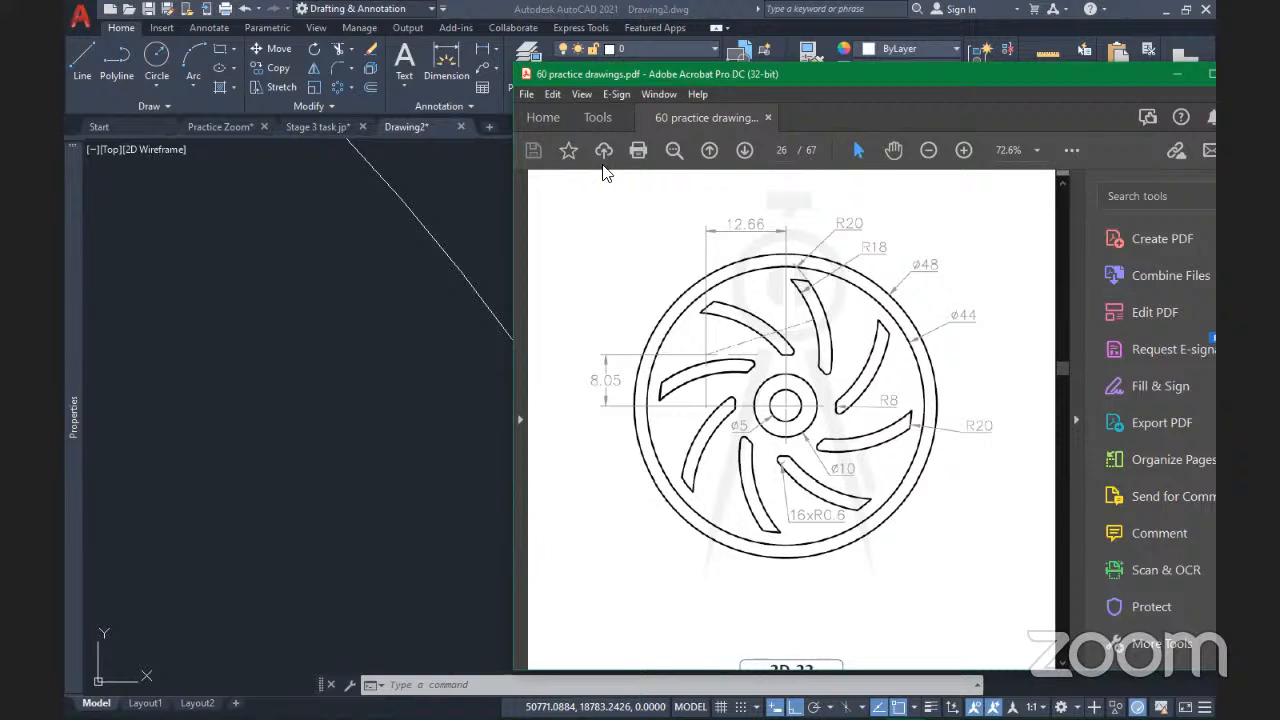
# - Return to AutoCAD and fillet the slot's inner-end corner between the R18 and R8 arcs with radius 0.6, using the Multiple option
pyautogui.hotkey('alt', 'Tab')
pyautogui.scroll(-5, 653, 543)
pyautogui.click(654, 543)
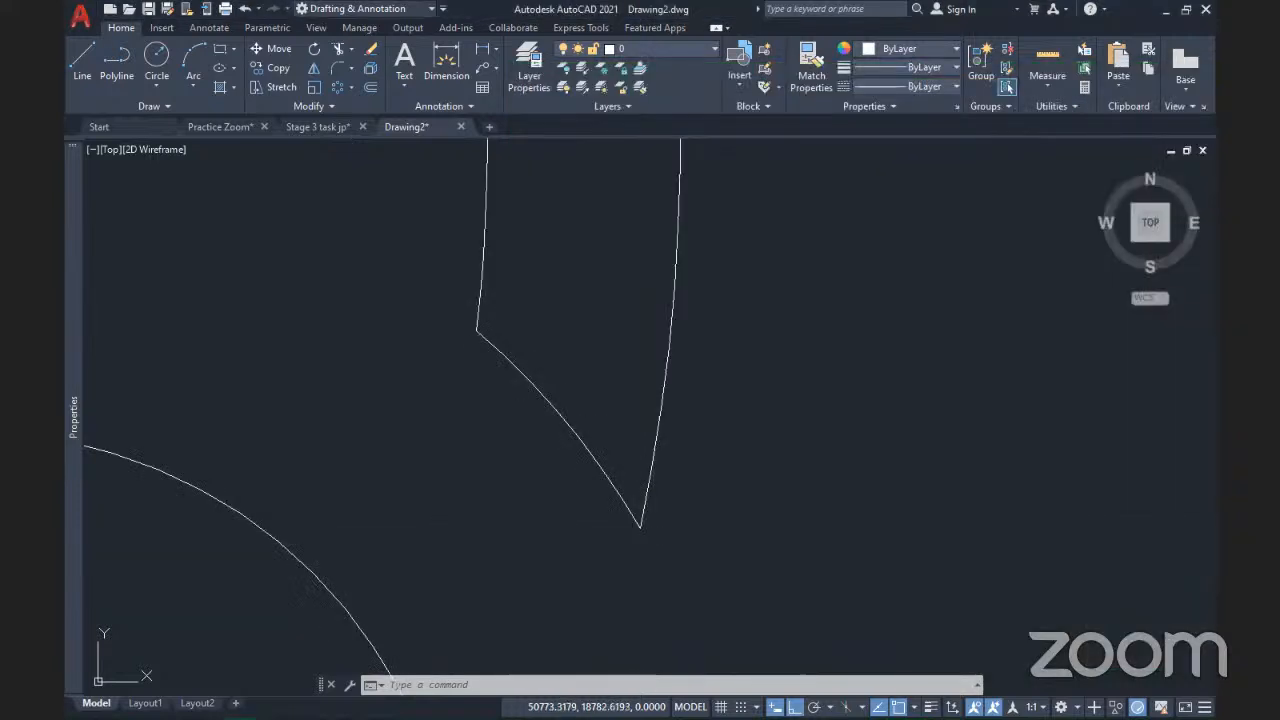
pyautogui.moveTo(714, 536); pyautogui.dragTo(771, 546, button='middle')
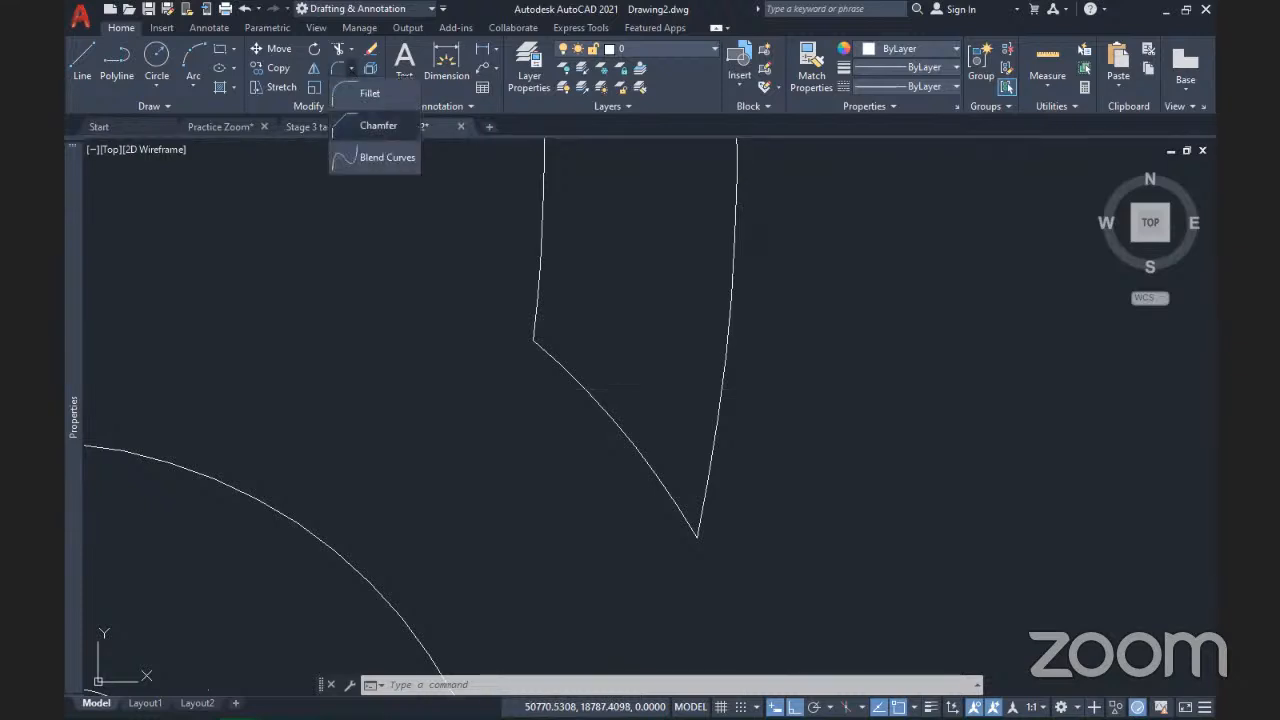
pyautogui.click(370, 93)
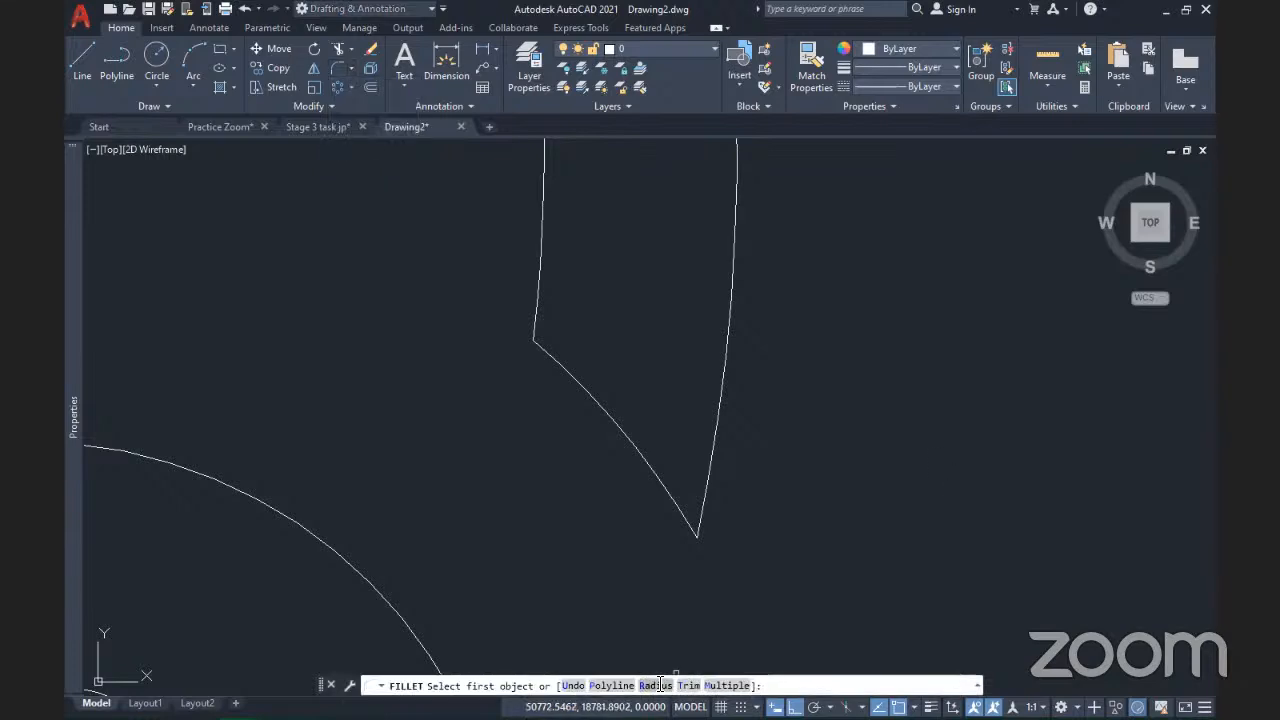
pyautogui.write('r')
pyautogui.press('Return')
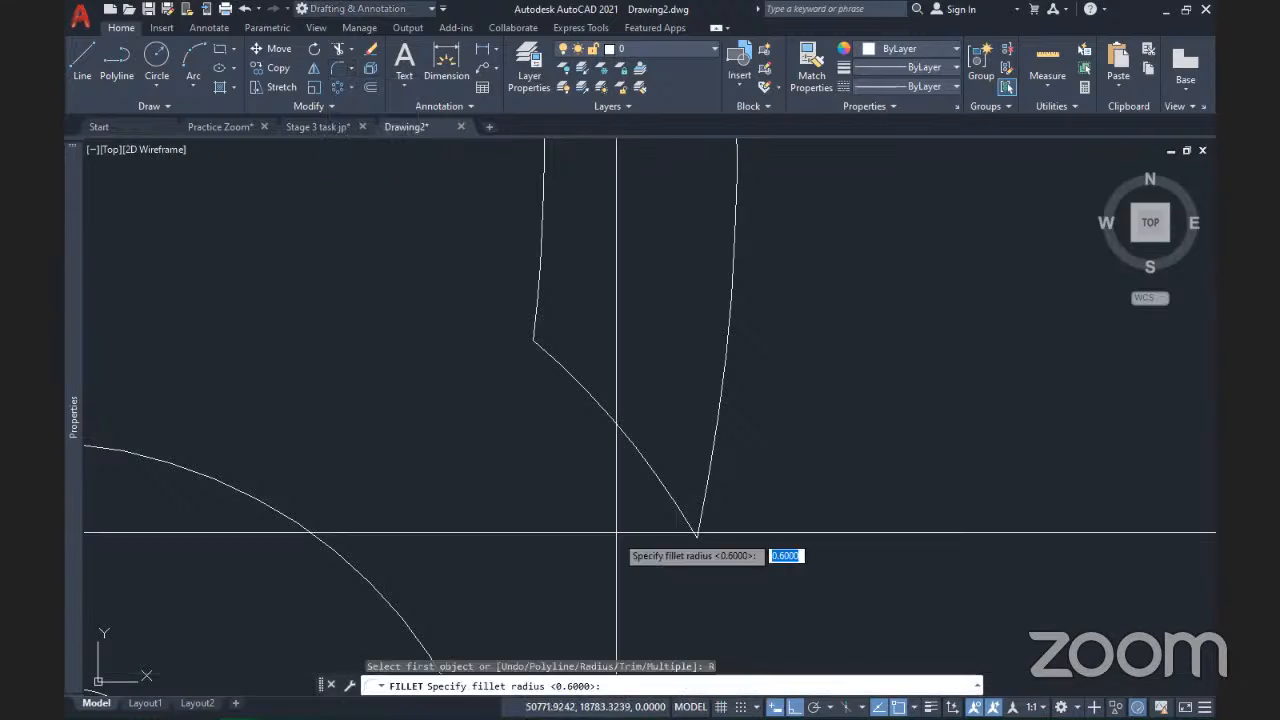
pyautogui.write('0.6')
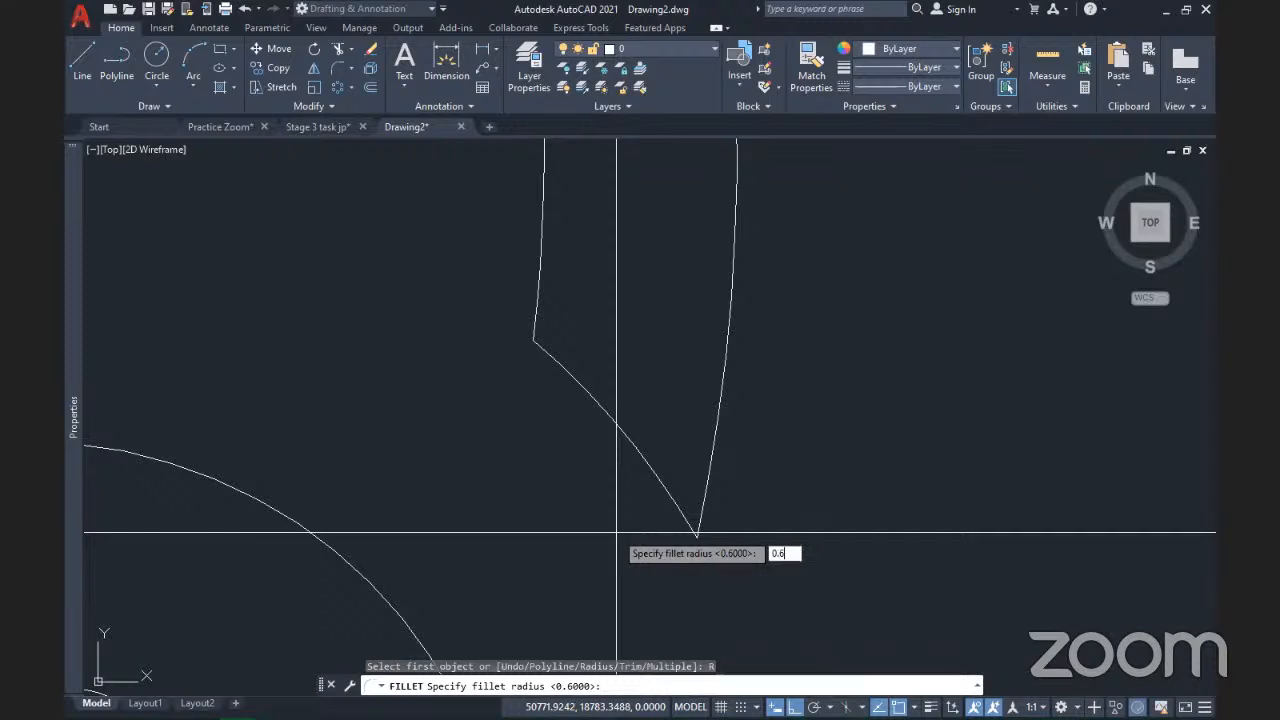
pyautogui.press('Return')
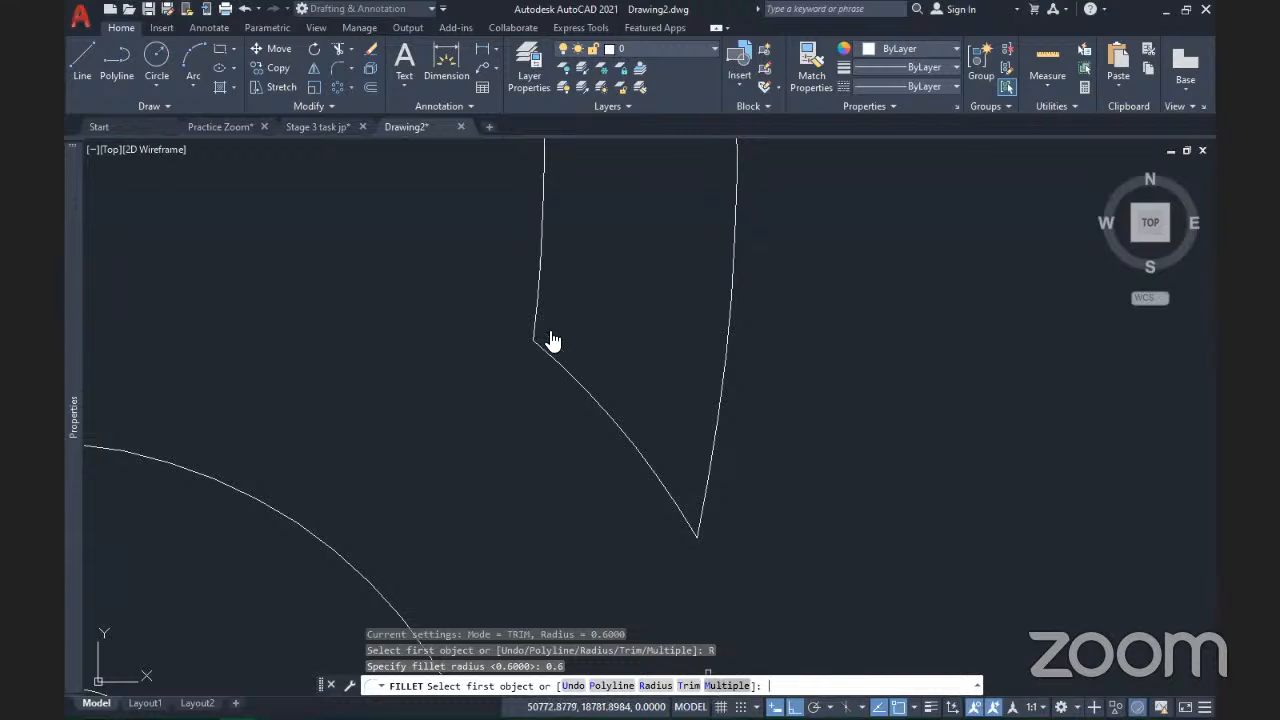
pyautogui.write('M')
pyautogui.press('Return')
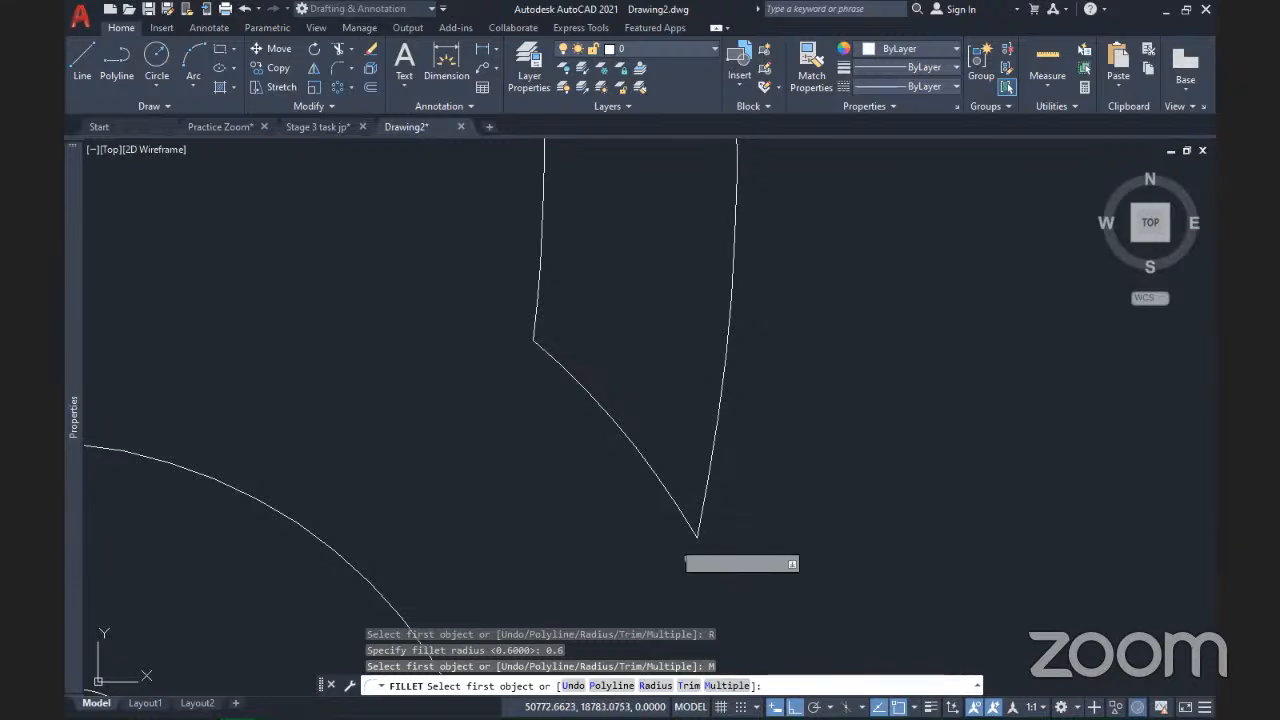
pyautogui.click(539, 300)
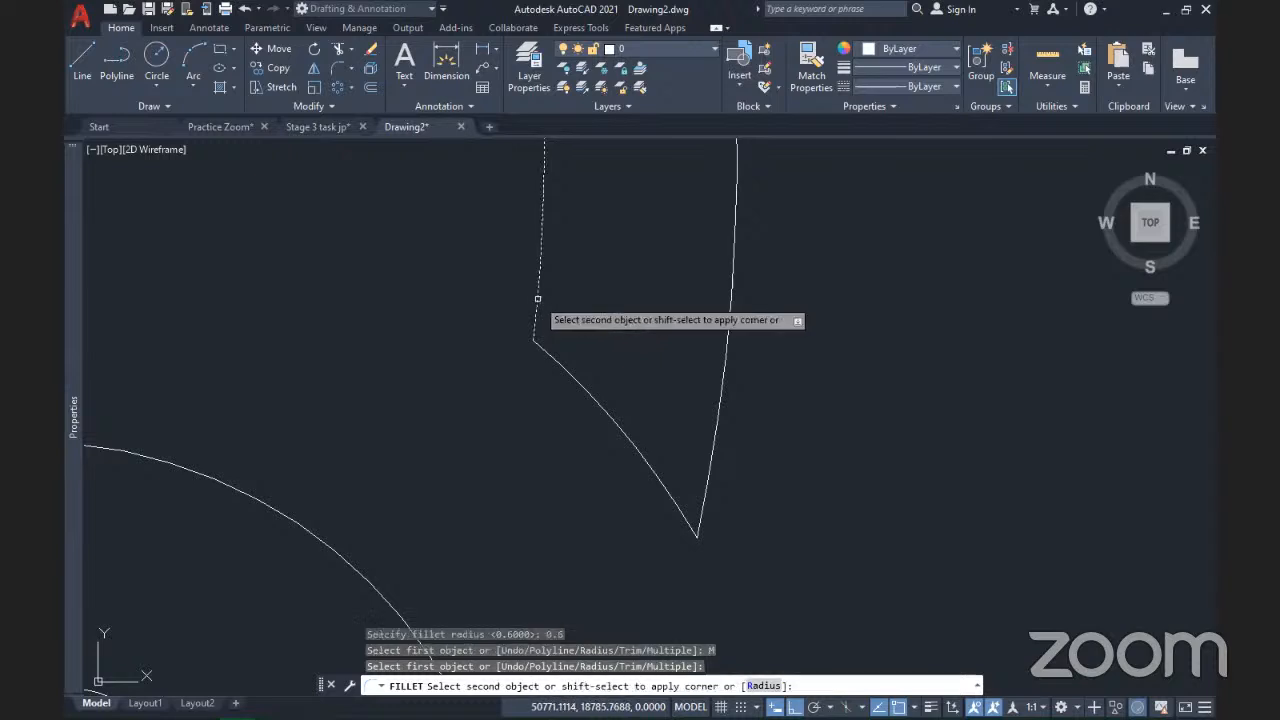
pyautogui.click(547, 352)
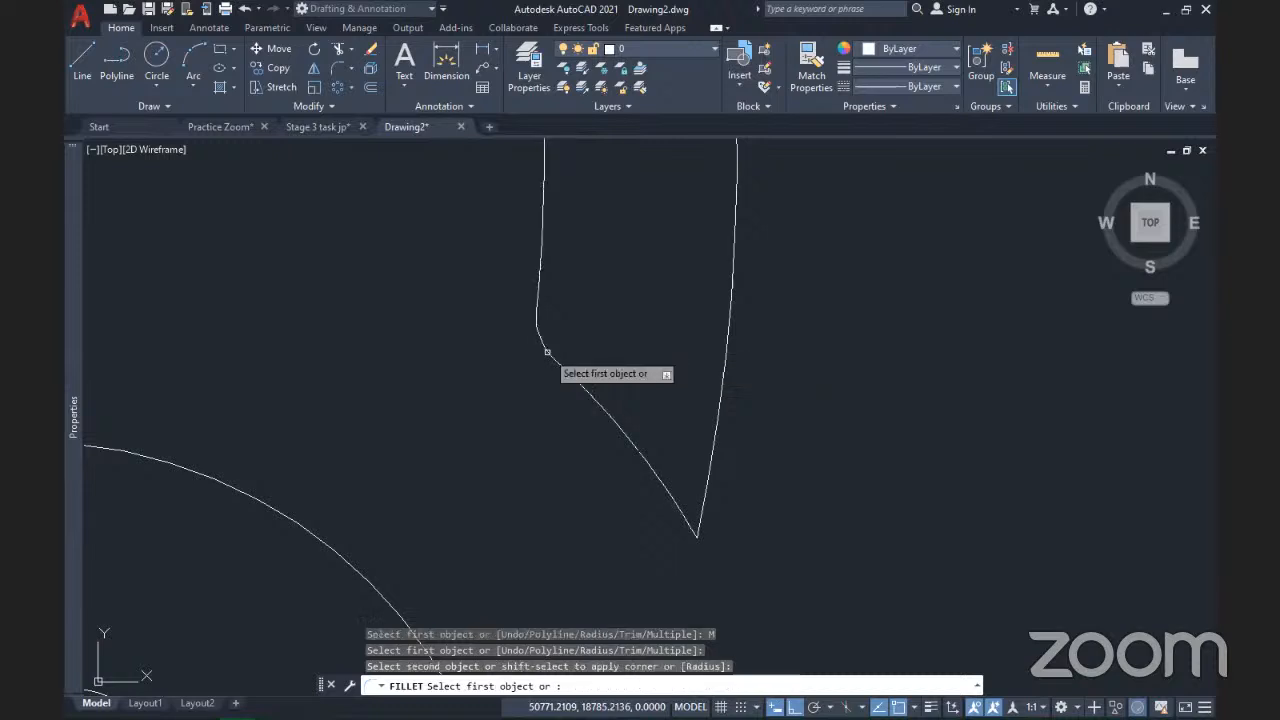
# - Fillet the slot's other inner-end corner, between the R8 and R20 arcs, with the same radius and end the Fillet command
pyautogui.click(699, 519)
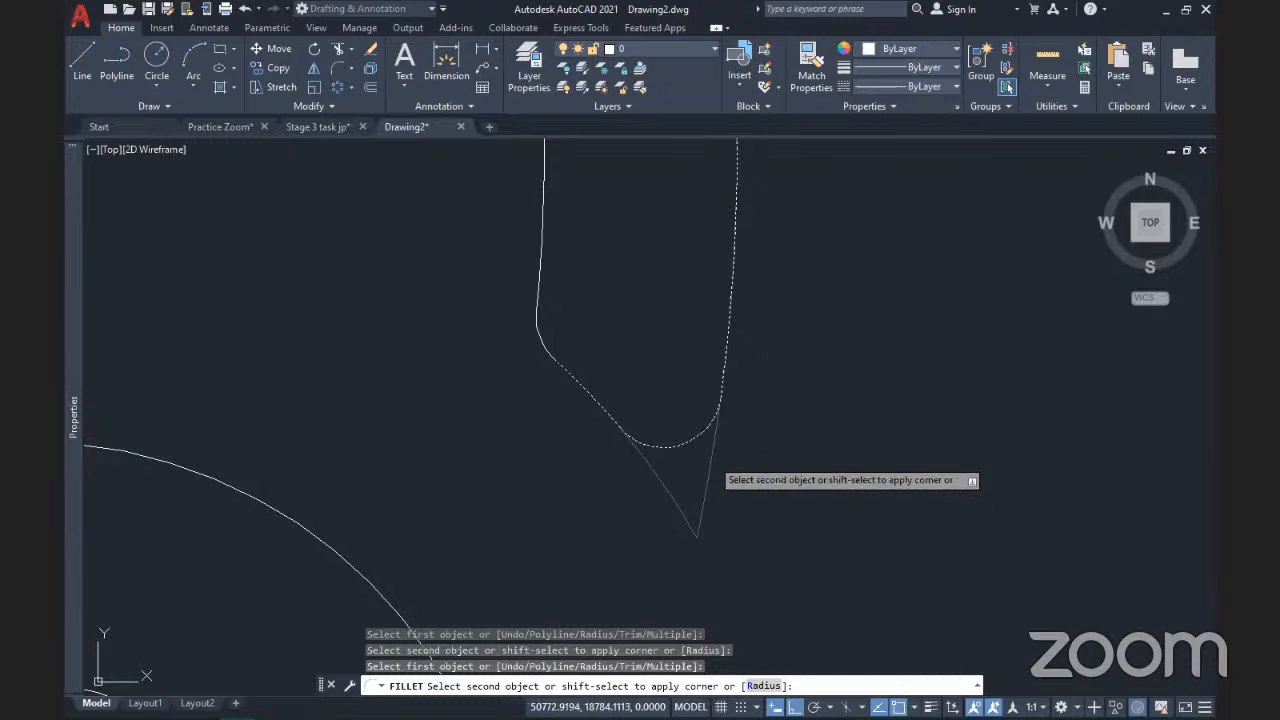
pyautogui.click(711, 458)
pyautogui.scroll(-5, 711, 458)
pyautogui.scroll(-2, 671, 477)
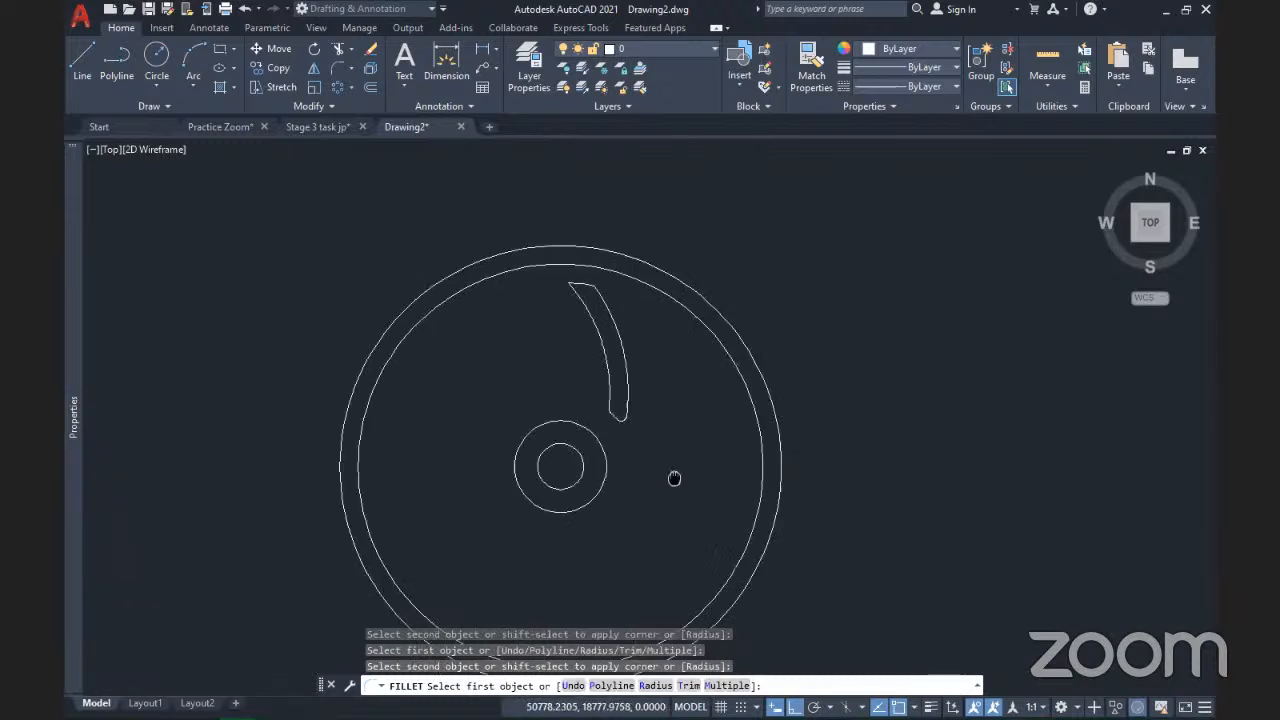
pyautogui.moveTo(671, 477); pyautogui.dragTo(696, 513, button='middle')
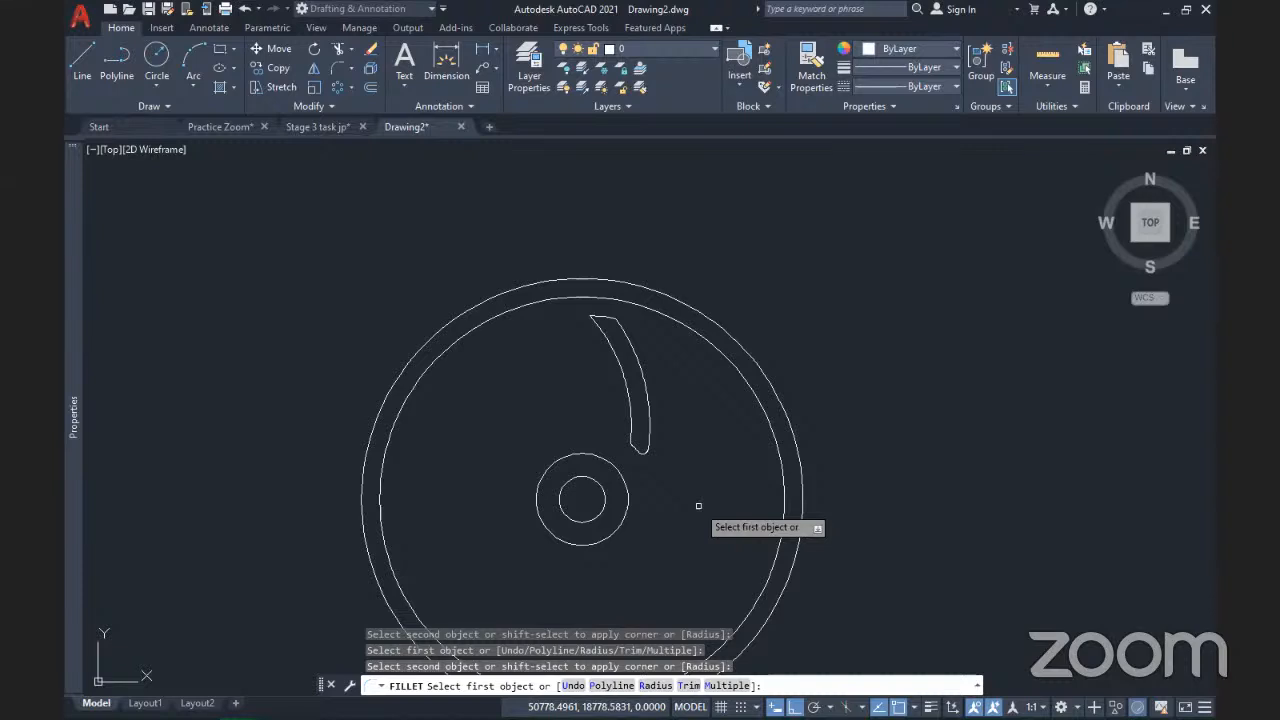
pyautogui.press('Return')
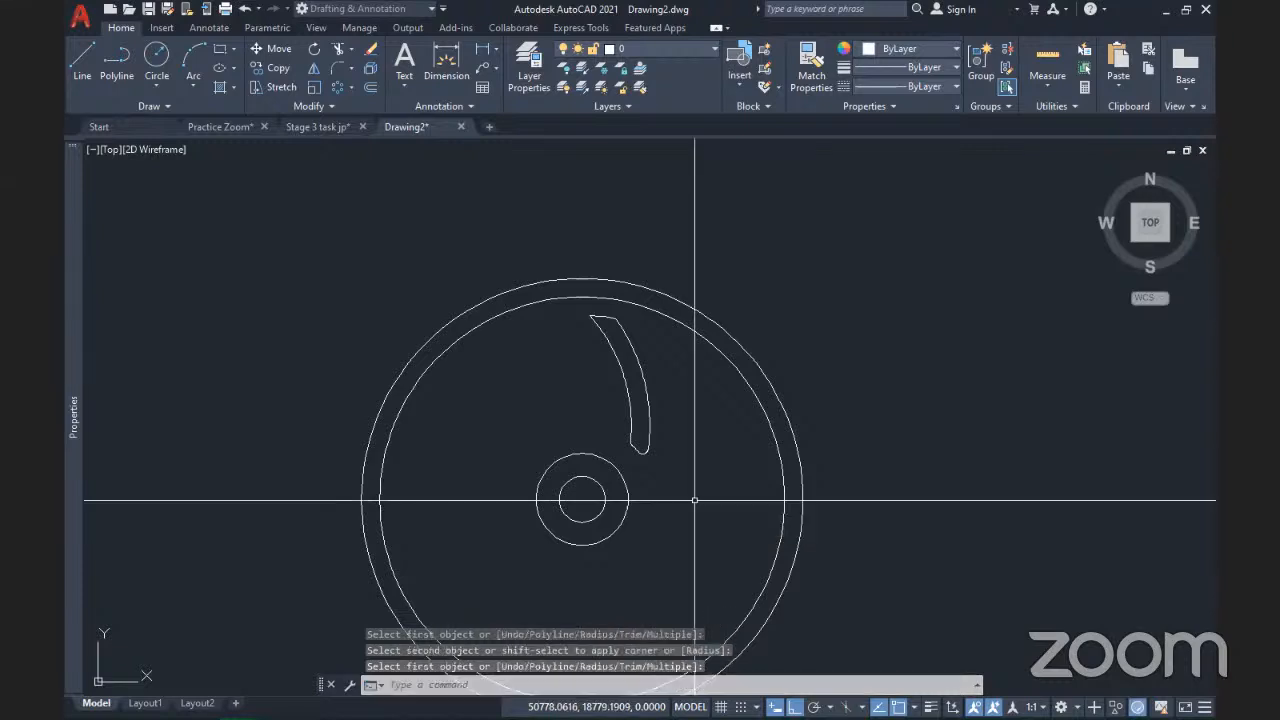
# - Join all arcs of the curved slot into a single polyline
pyautogui.click(568, 287)
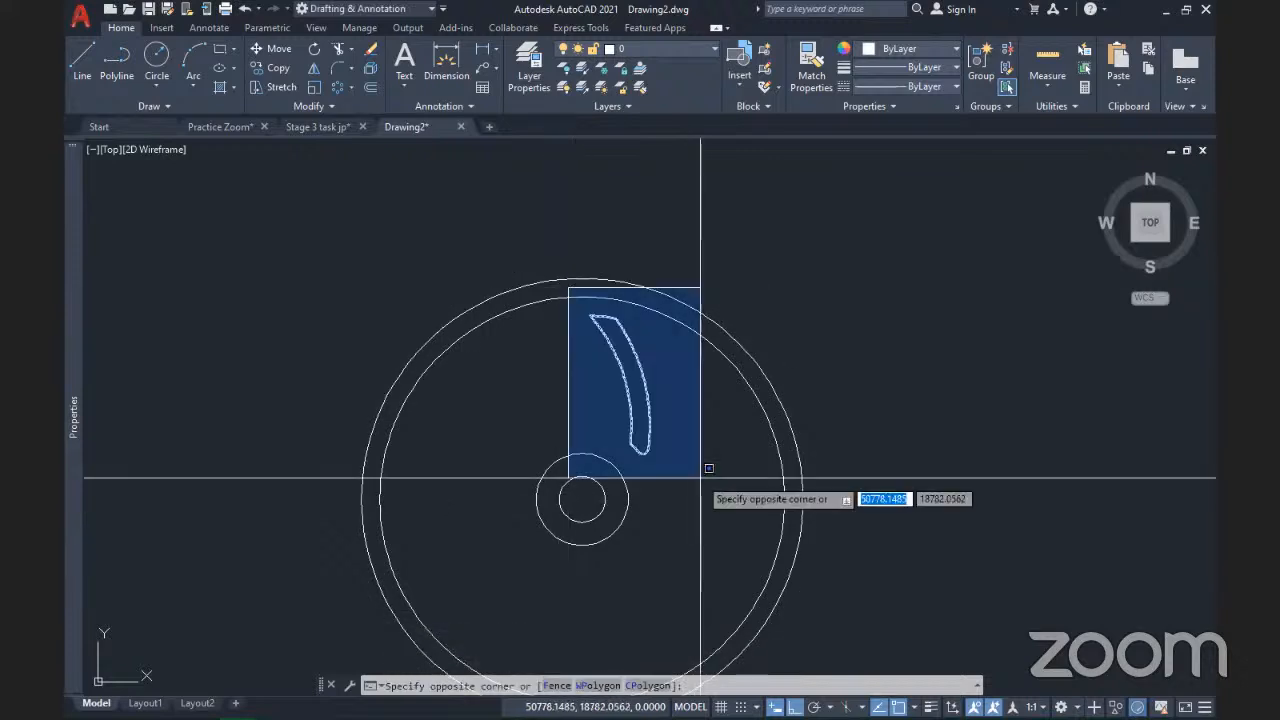
pyautogui.click(702, 473)
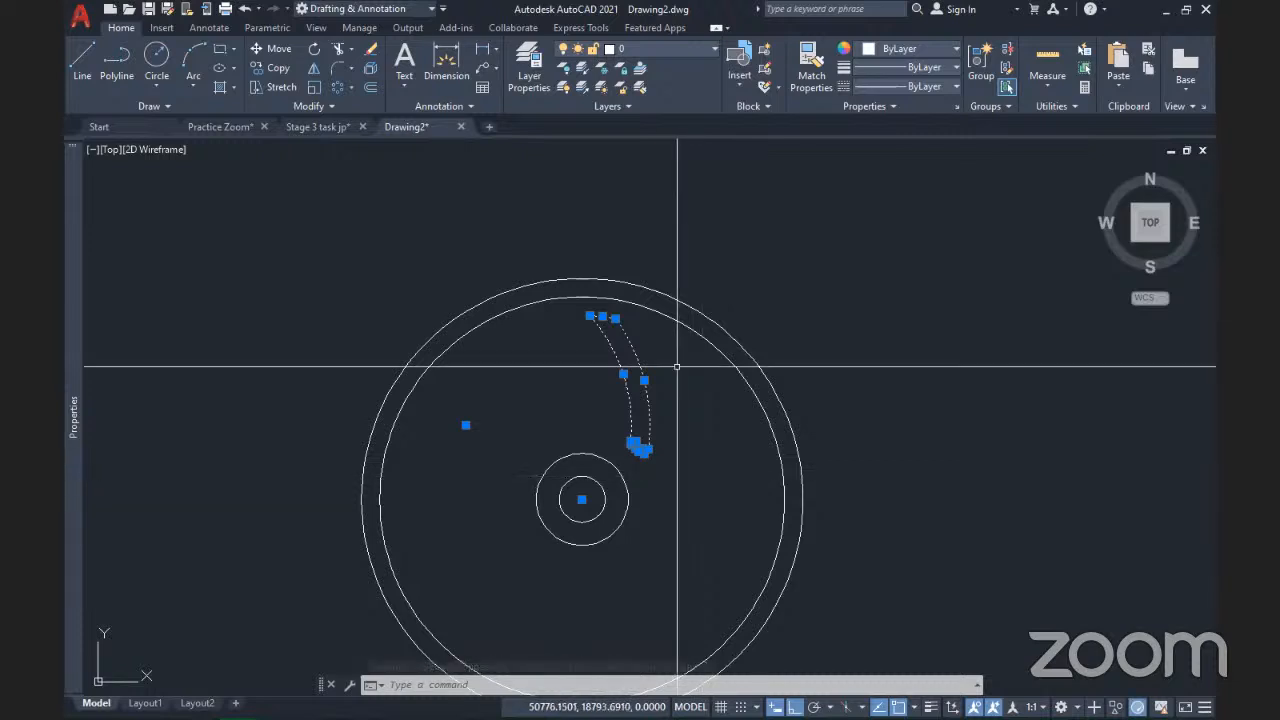
pyautogui.write('j')
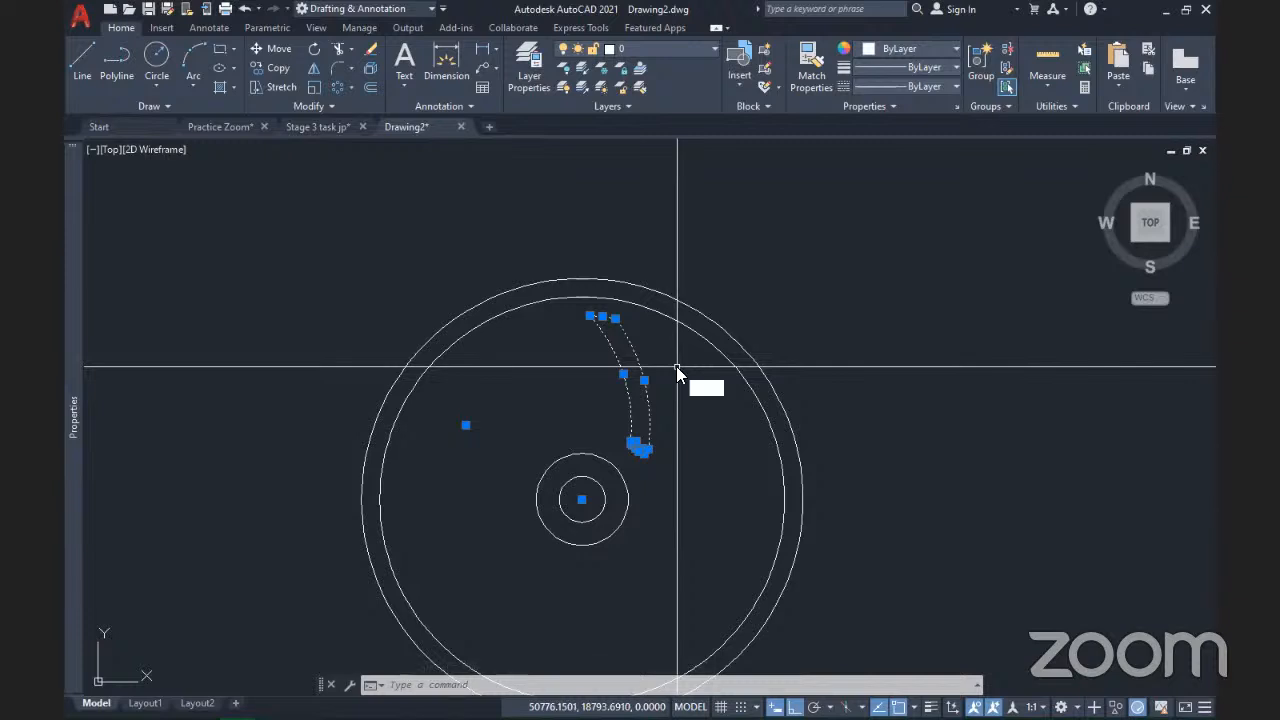
pyautogui.press('Return')
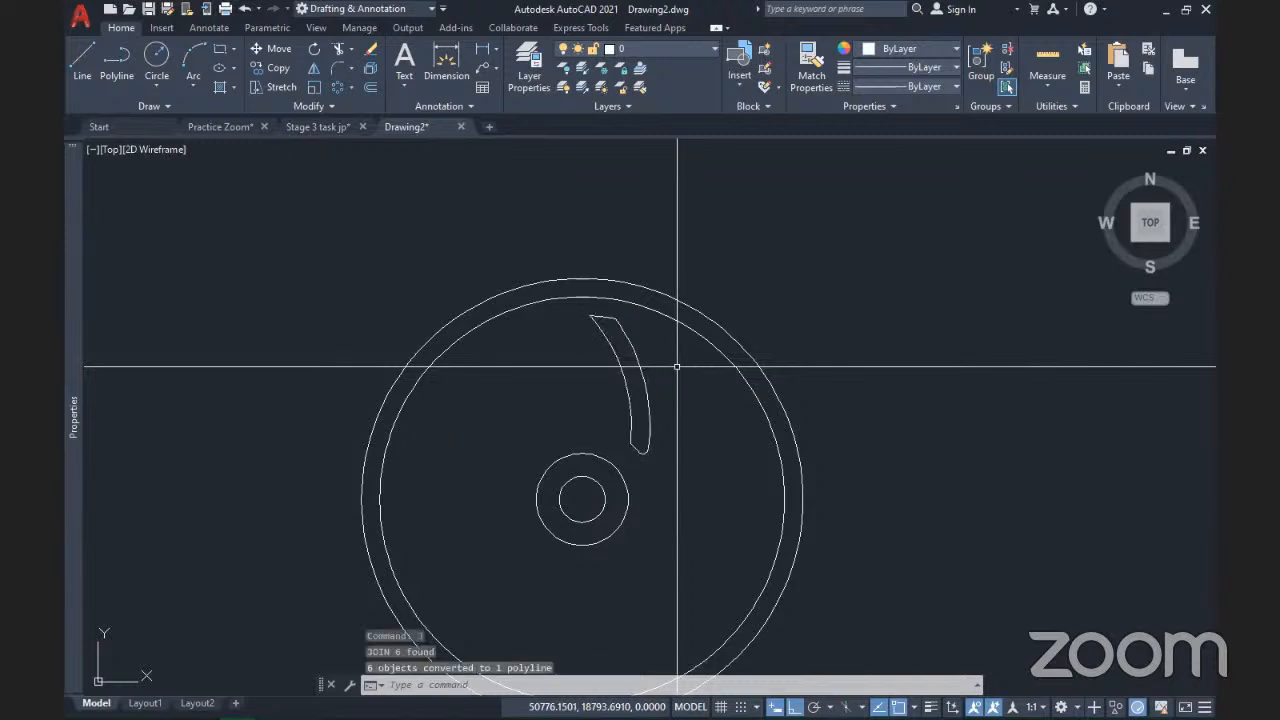
# - Inspect the joined slot's full outline and inner end, then switch to the PDF practice drawing to check the slot pattern around the hub
pyautogui.click(648, 434)
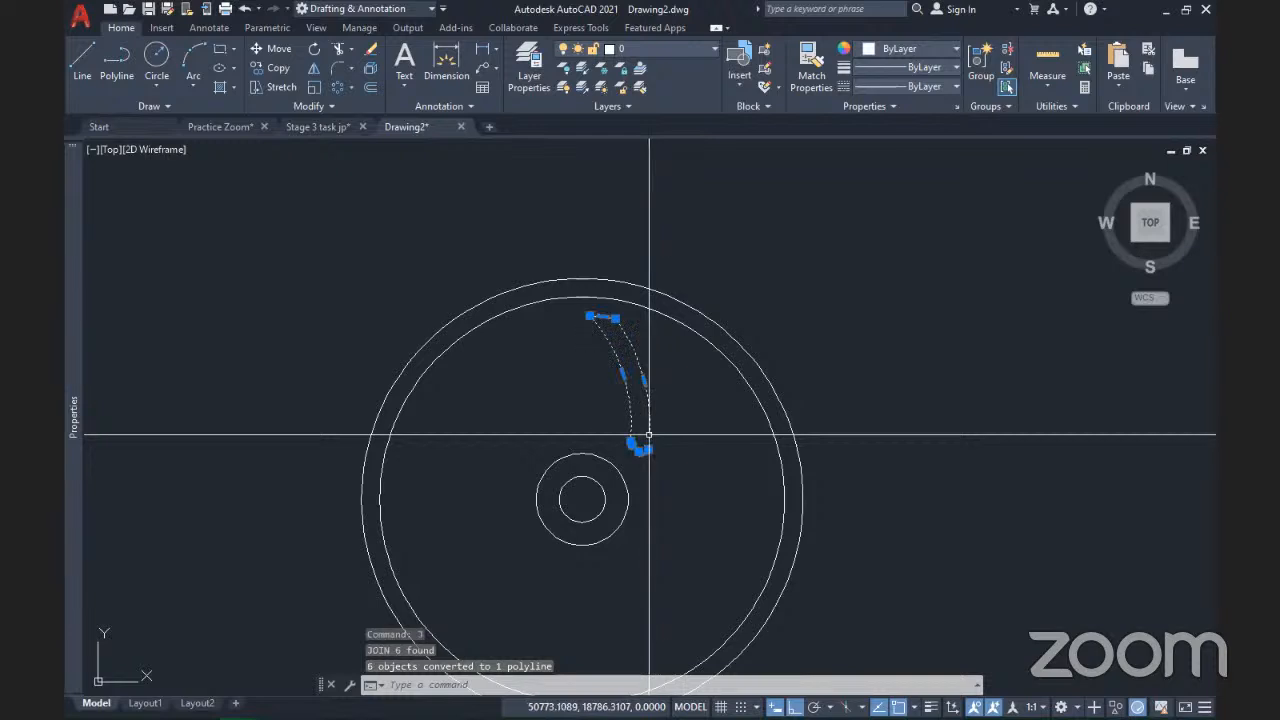
pyautogui.scroll(5, 675, 418)
pyautogui.scroll(-5, 675, 418)
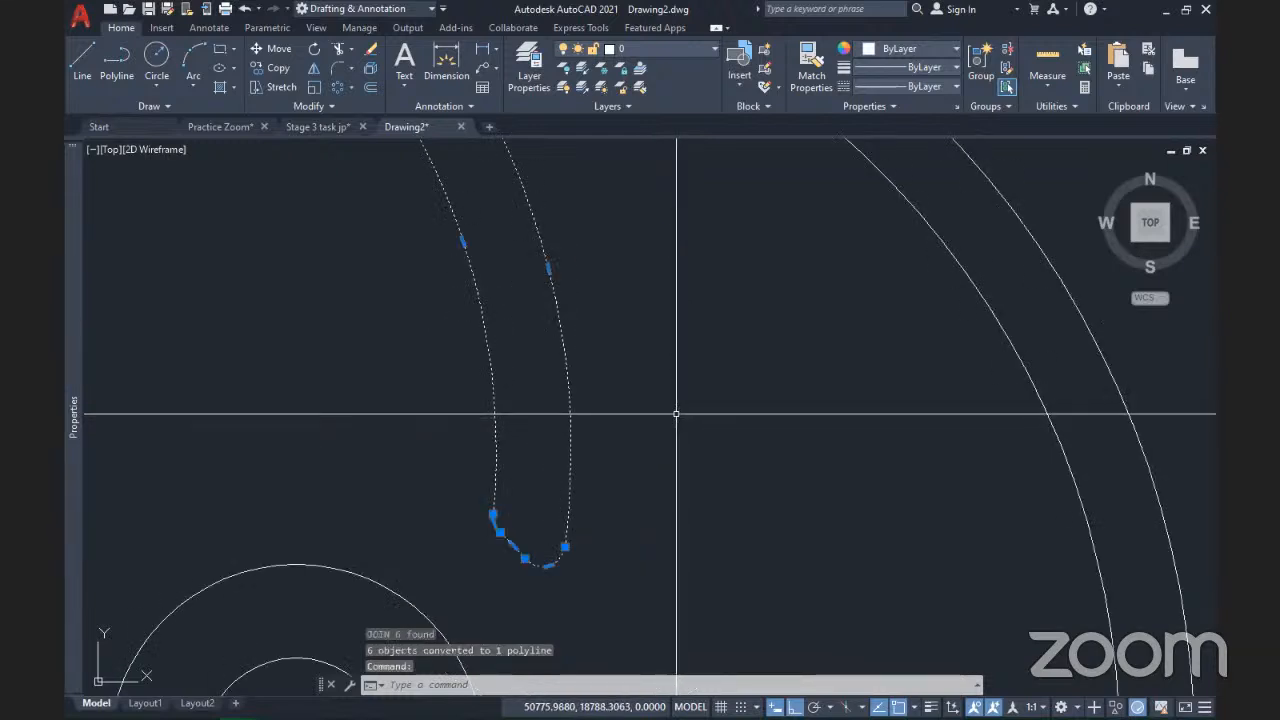
pyautogui.press('Escape')
pyautogui.moveTo(682, 506); pyautogui.dragTo(703, 466, button='middle')
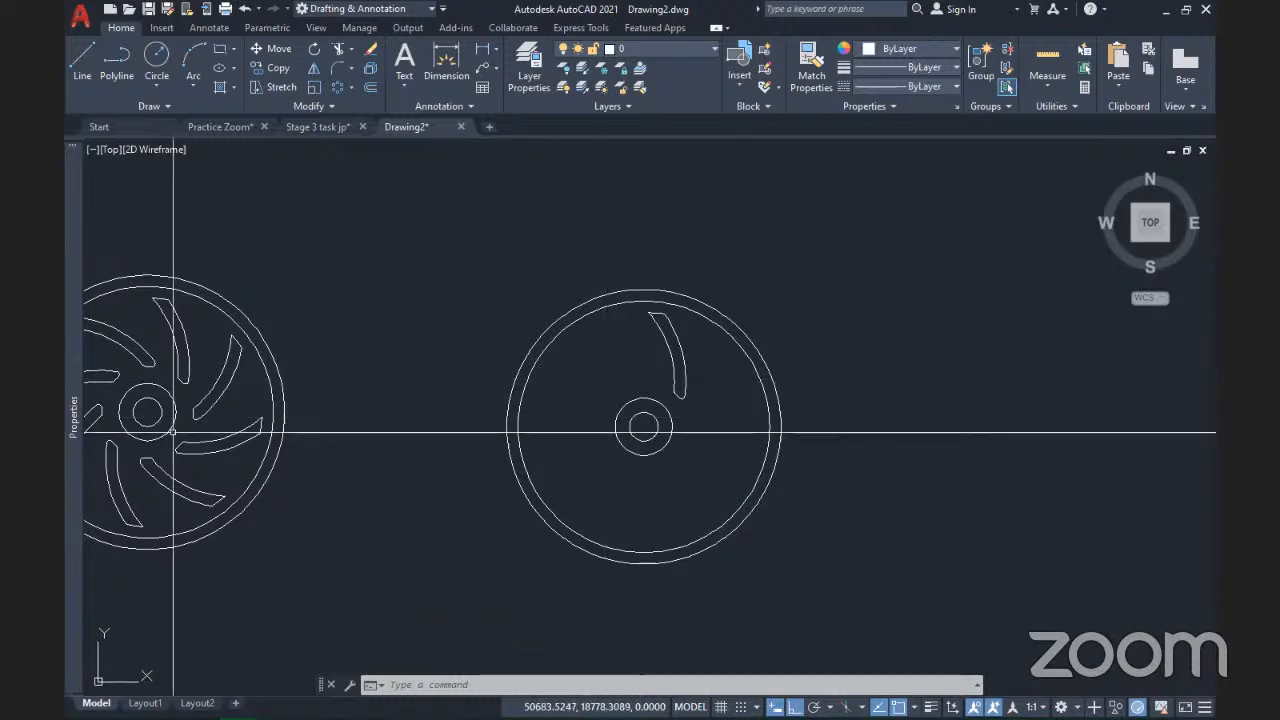
pyautogui.hotkey('alt', 'Tab')
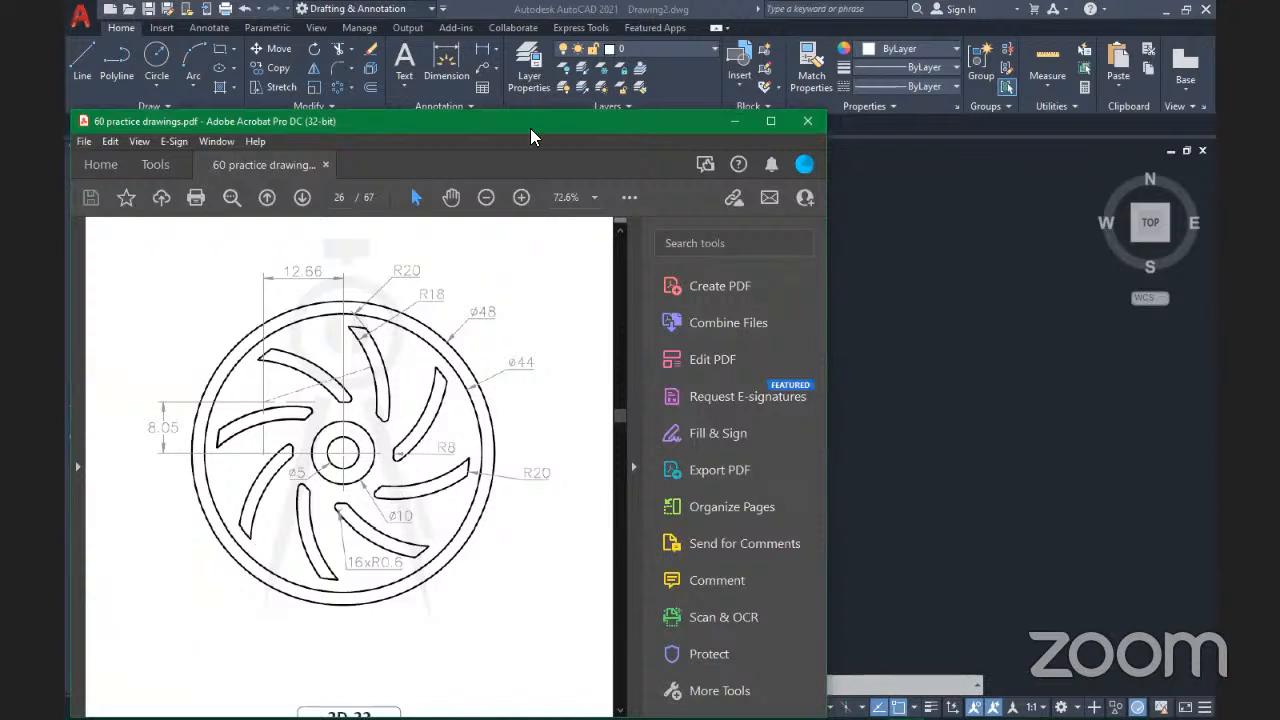
# - Return to AutoCAD and create a polar array of the curved slot around the hub circles' center
pyautogui.hotkey('alt', 'Tab')
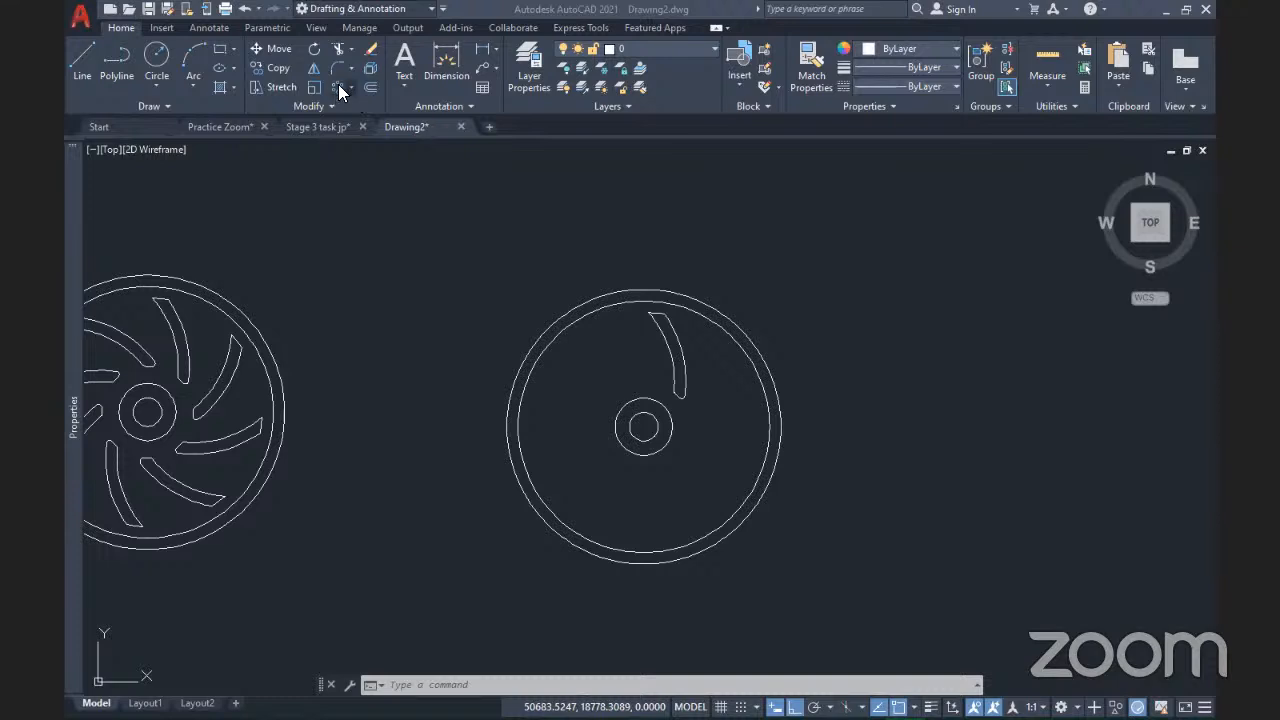
pyautogui.click(658, 337)
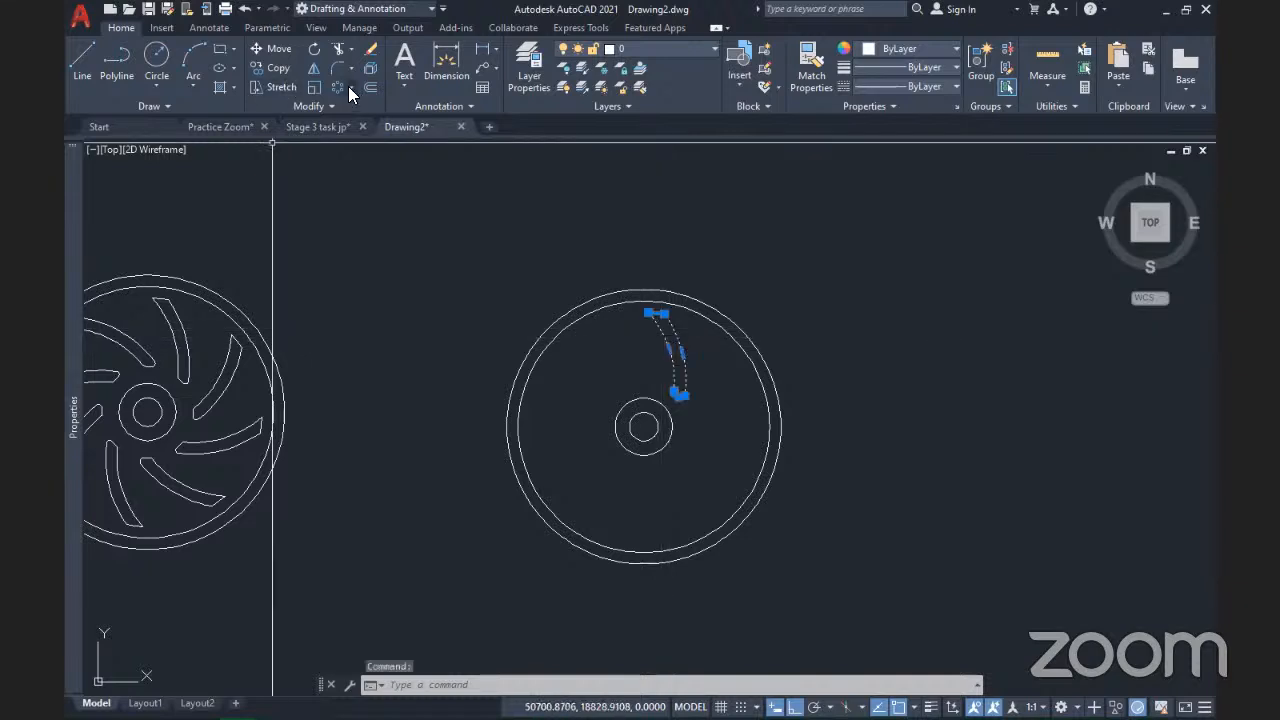
pyautogui.click(350, 87)
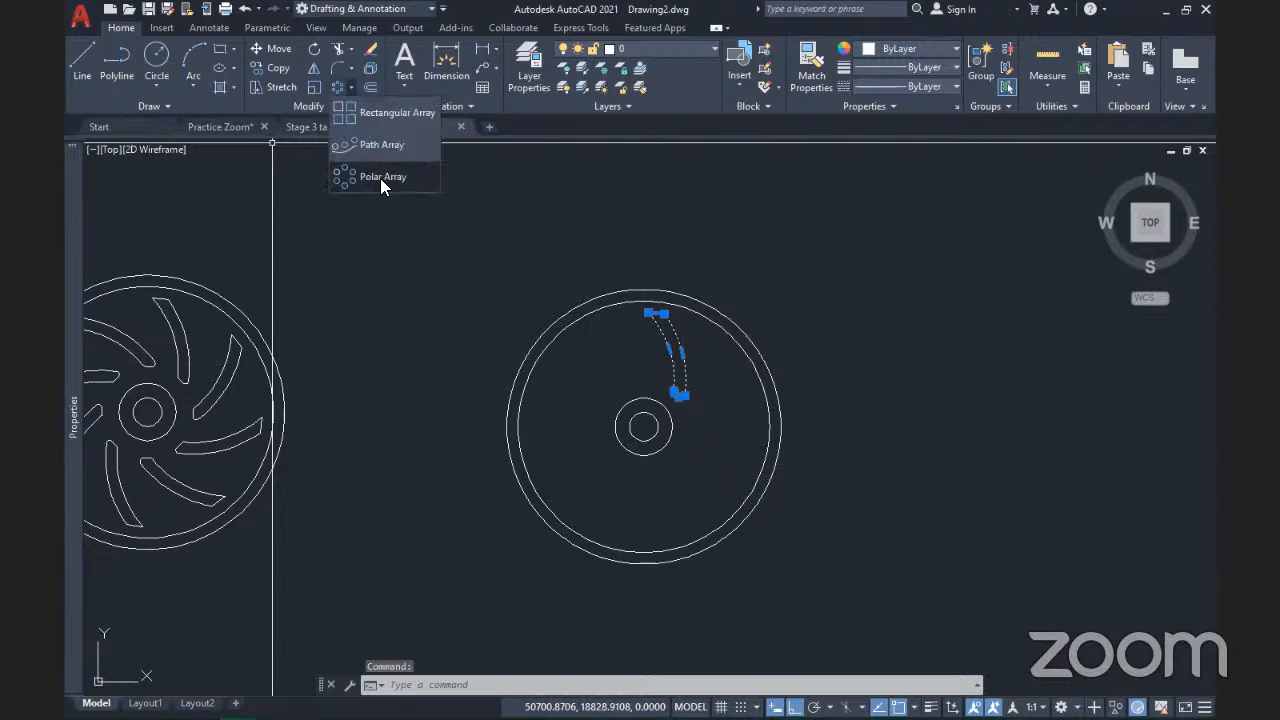
pyautogui.click(381, 176)
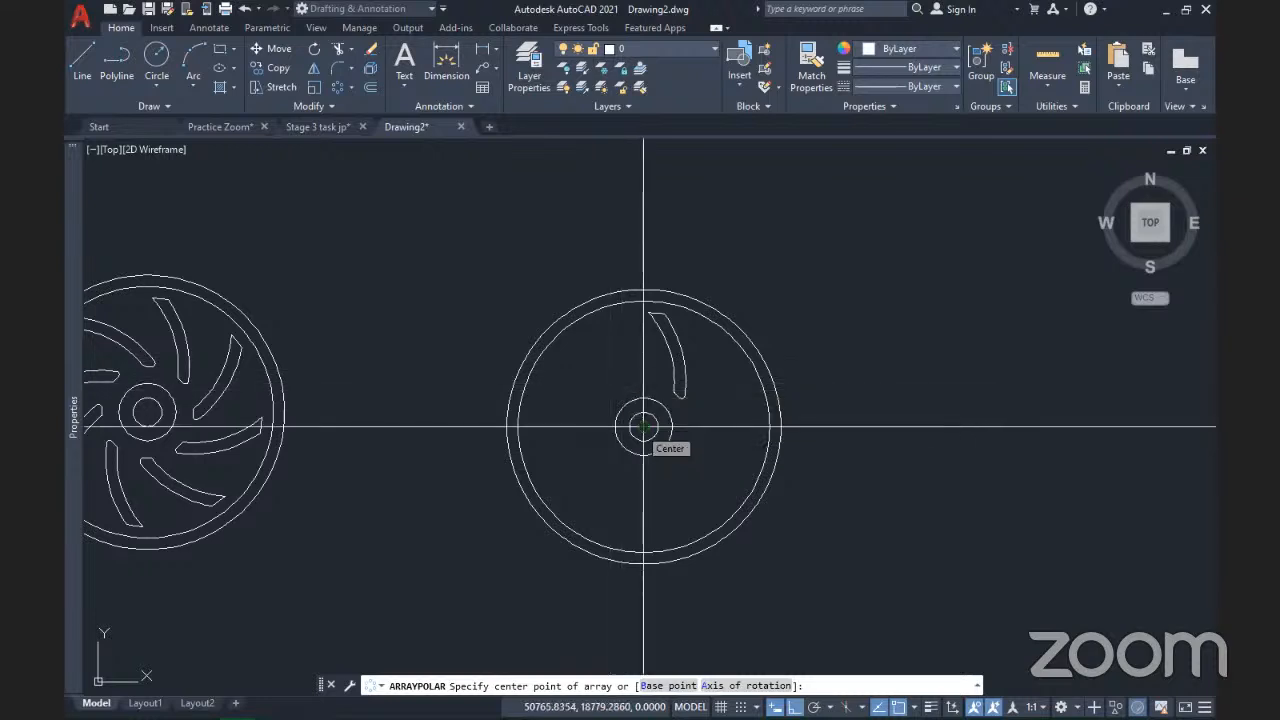
pyautogui.click(643, 427)
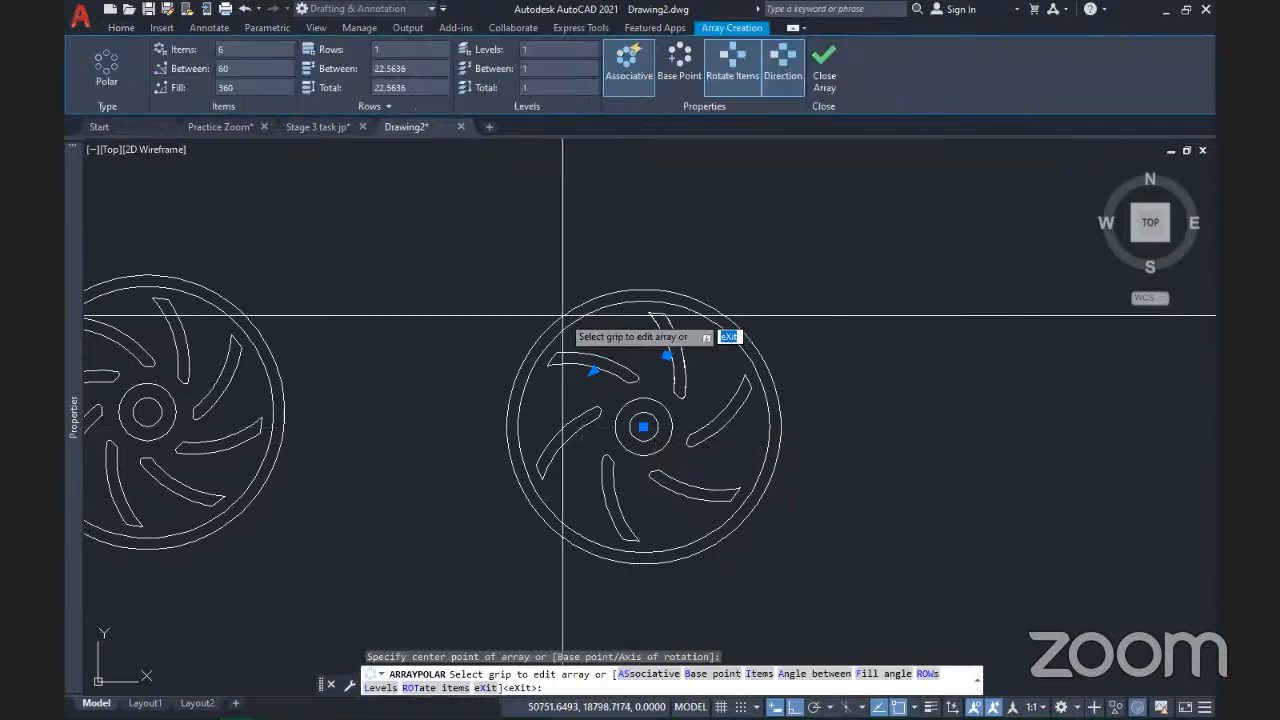
# - Set the slot array to 8 items over the full circle and finish the array
pyautogui.click(208, 46)
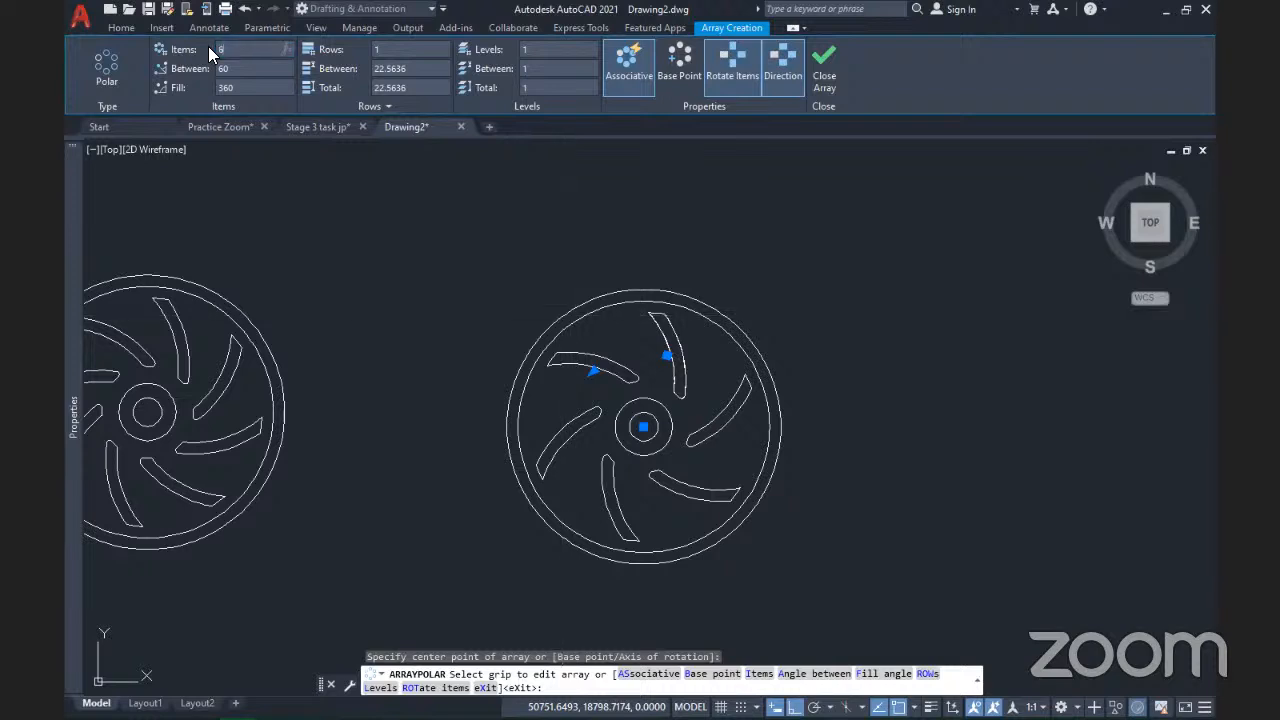
pyautogui.write('8')
pyautogui.press('Return')
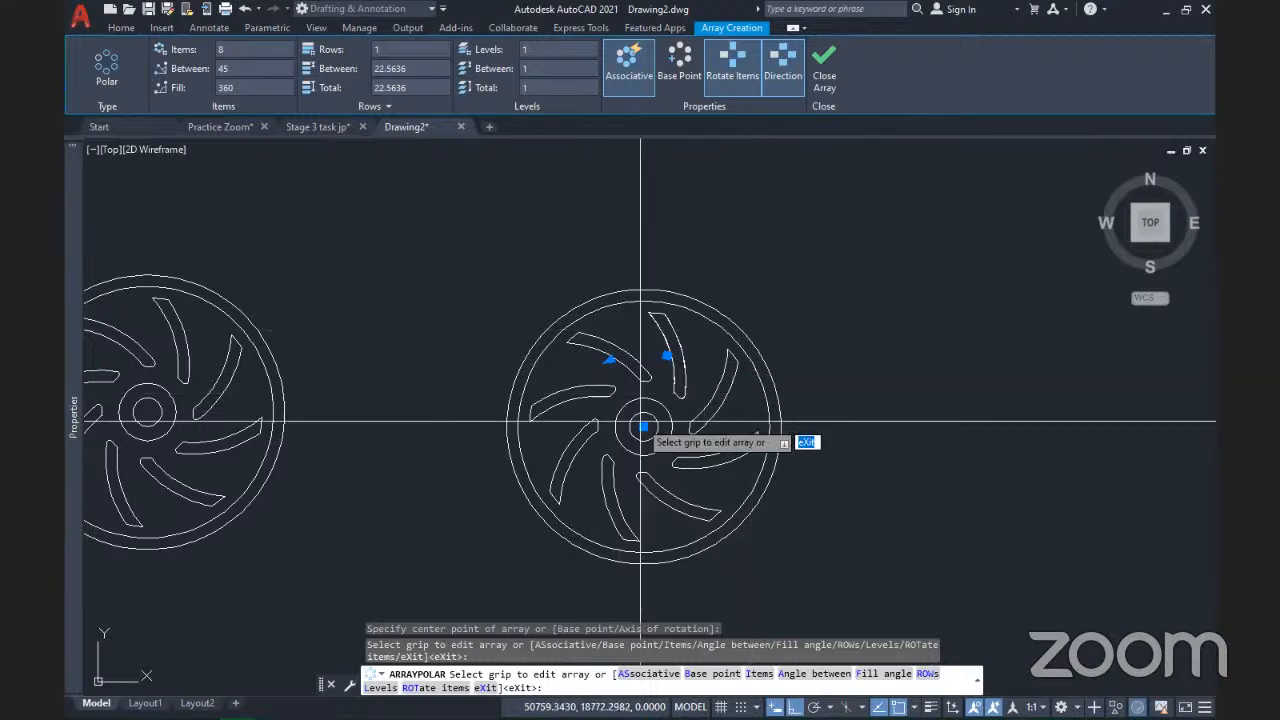
pyautogui.click(824, 66)
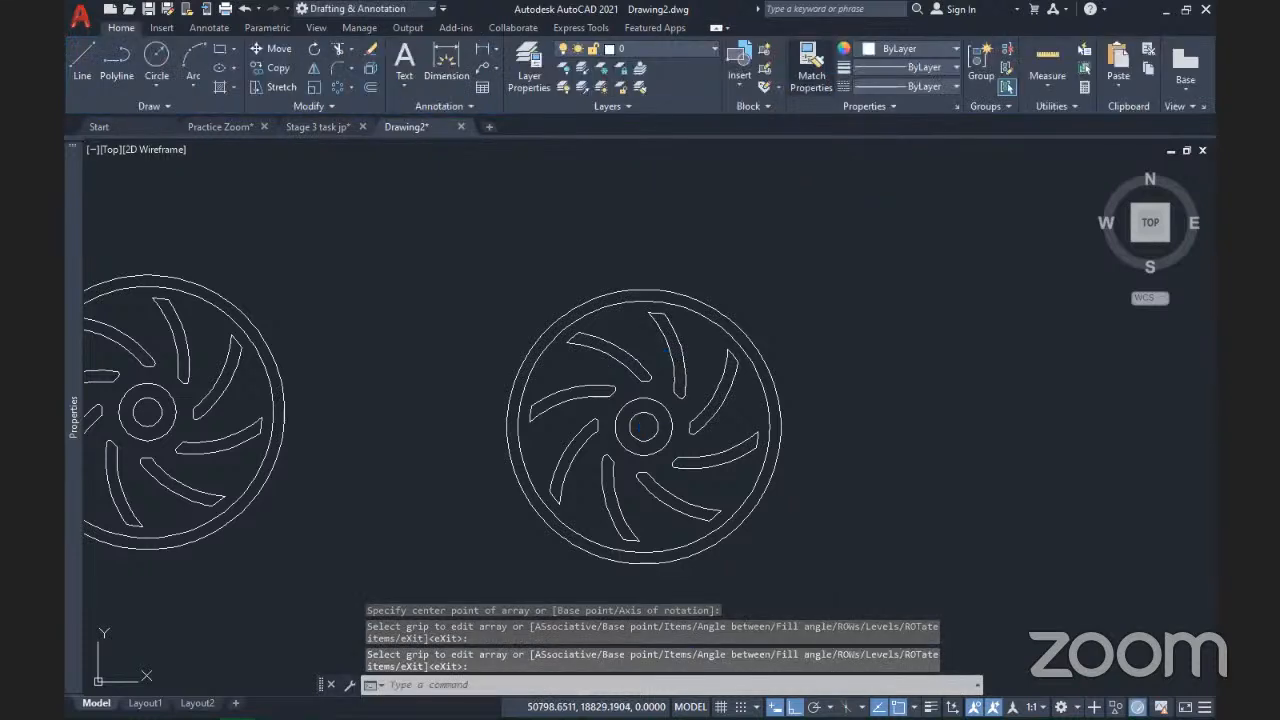
# - Move the whole reference wheel horizontally about 25 units farther away from the newly drawn wheel
pyautogui.scroll(2, 673, 442)
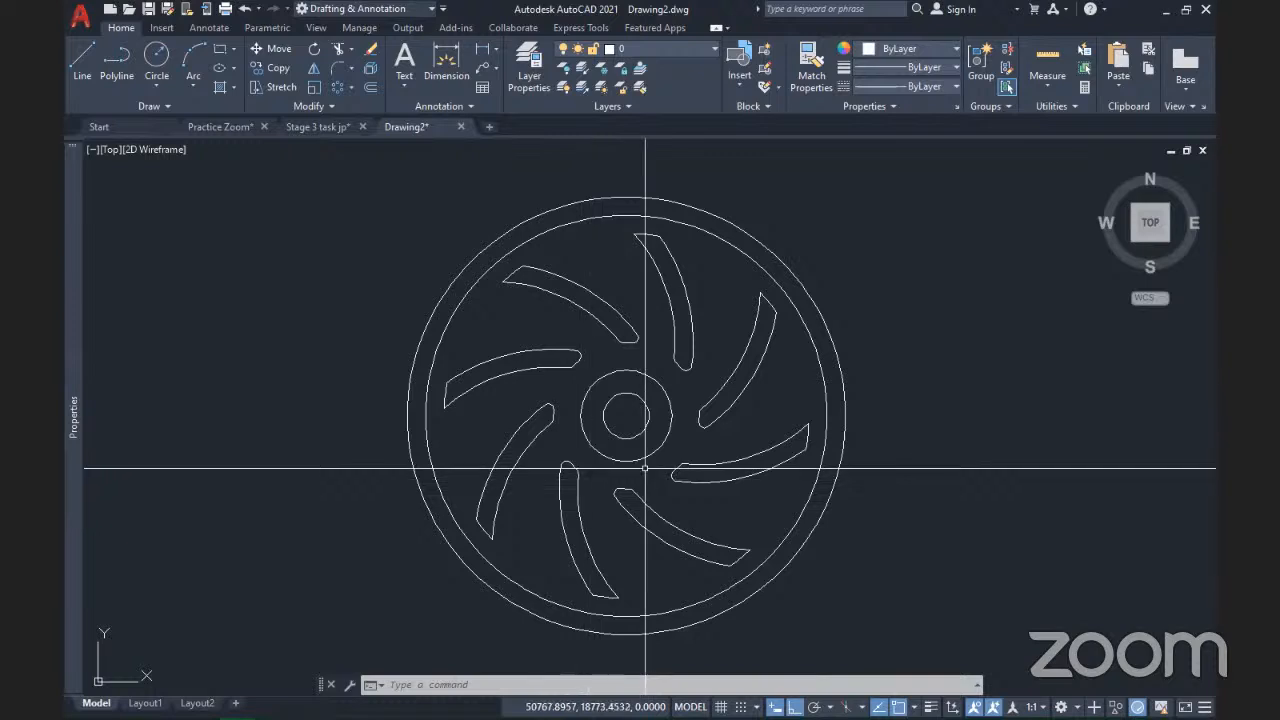
pyautogui.scroll(-2, 646, 522)
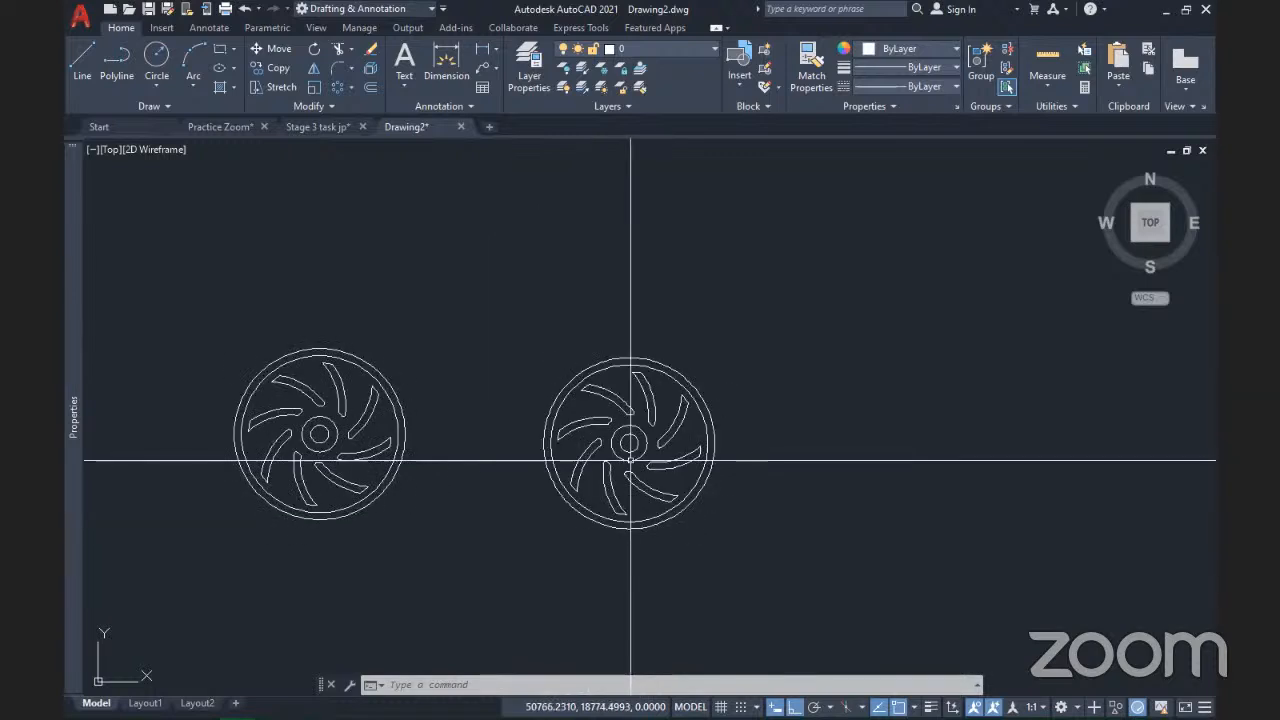
pyautogui.moveTo(630, 460)
pyautogui.mouseDown(button='middle')
pyautogui.moveTo(849, 388)
pyautogui.moveTo(818, 402)
pyautogui.mouseUp(button='middle')
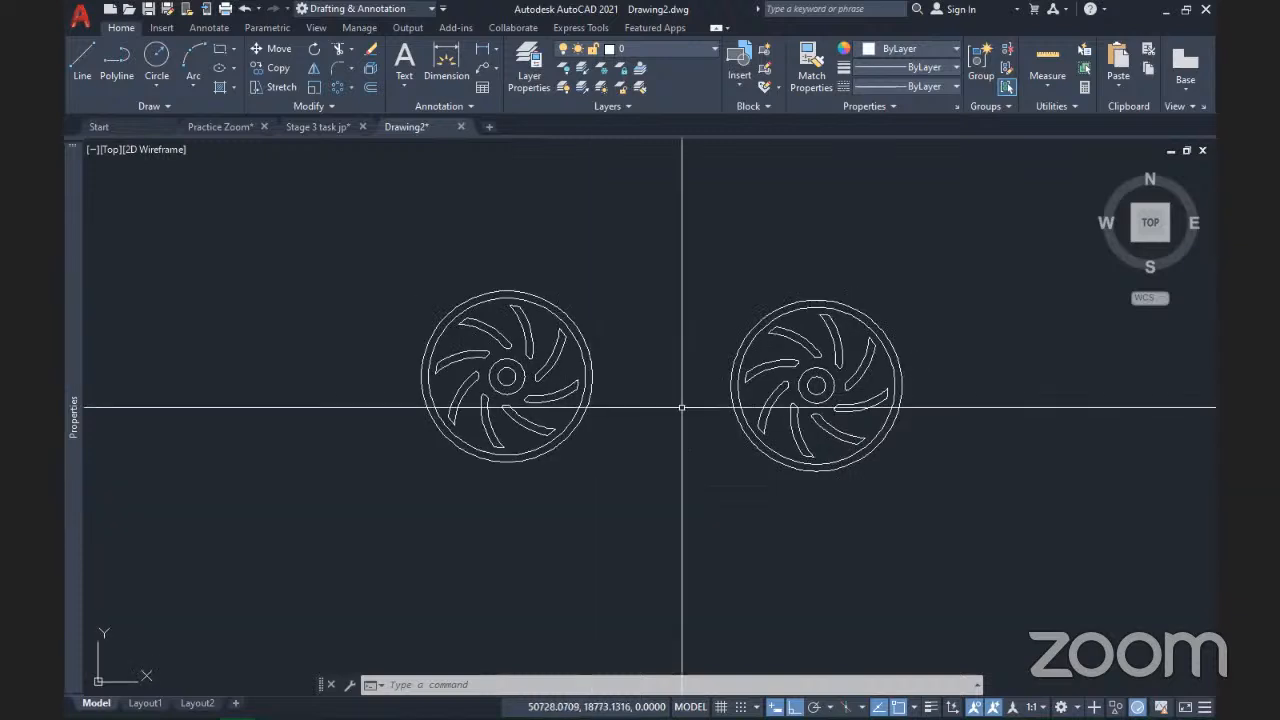
pyautogui.click(620, 490)
pyautogui.click(316, 255)
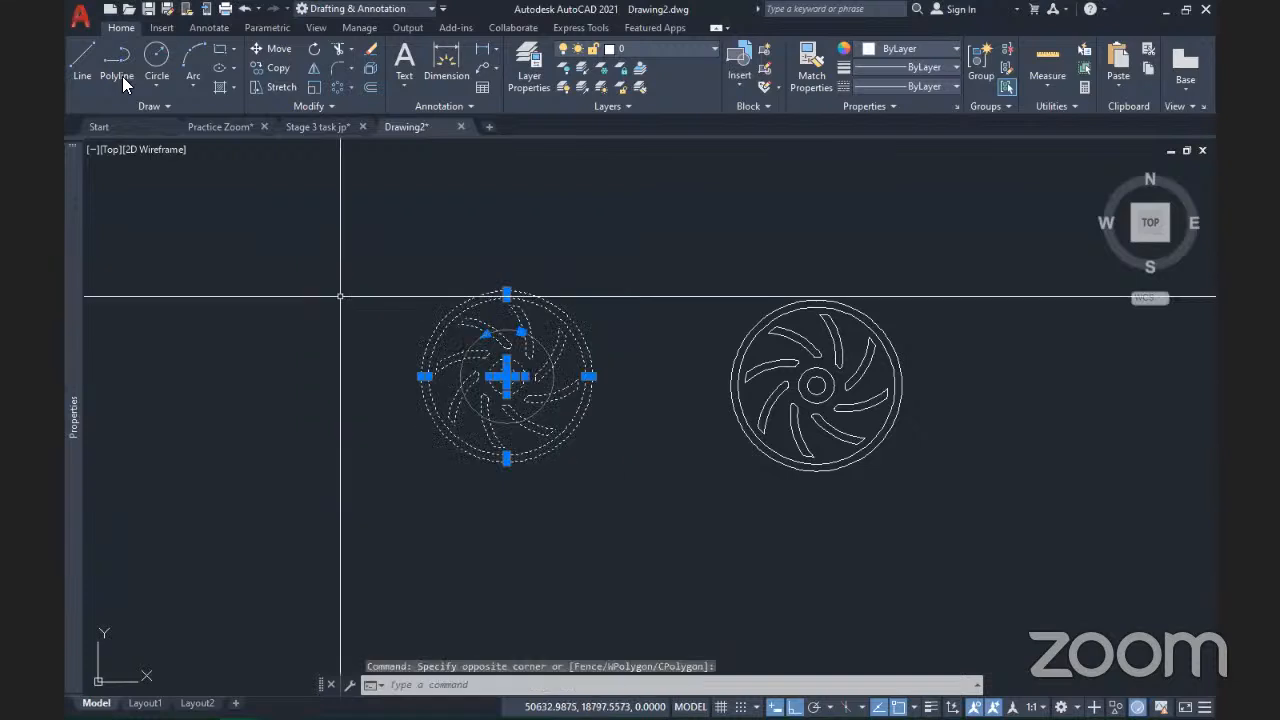
pyautogui.click(266, 47)
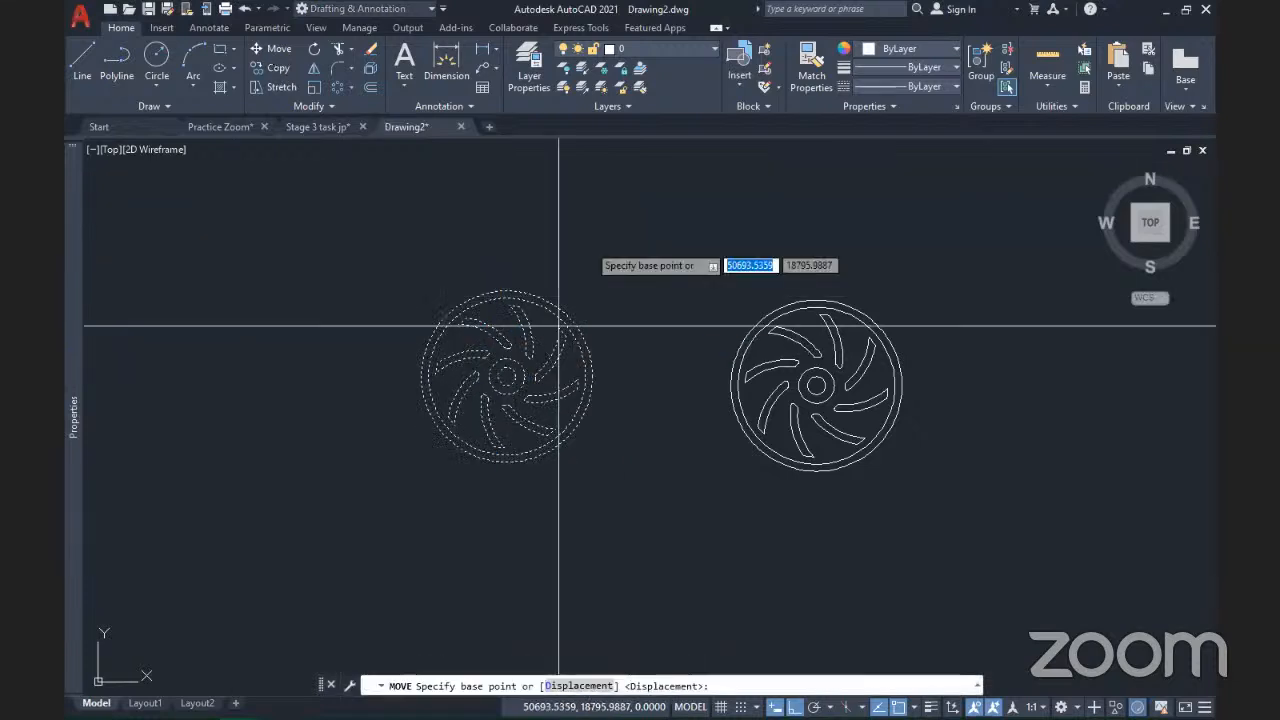
pyautogui.click(591, 242)
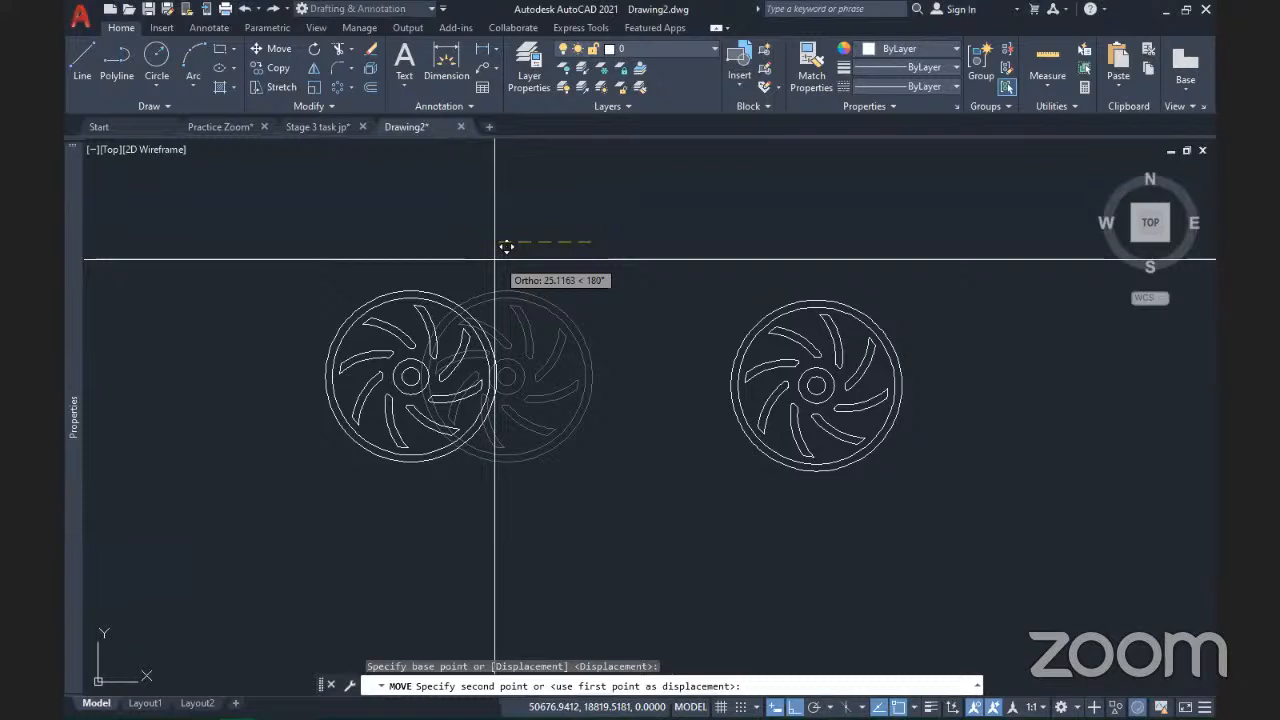
pyautogui.click(491, 259)
pyautogui.click(491, 259)
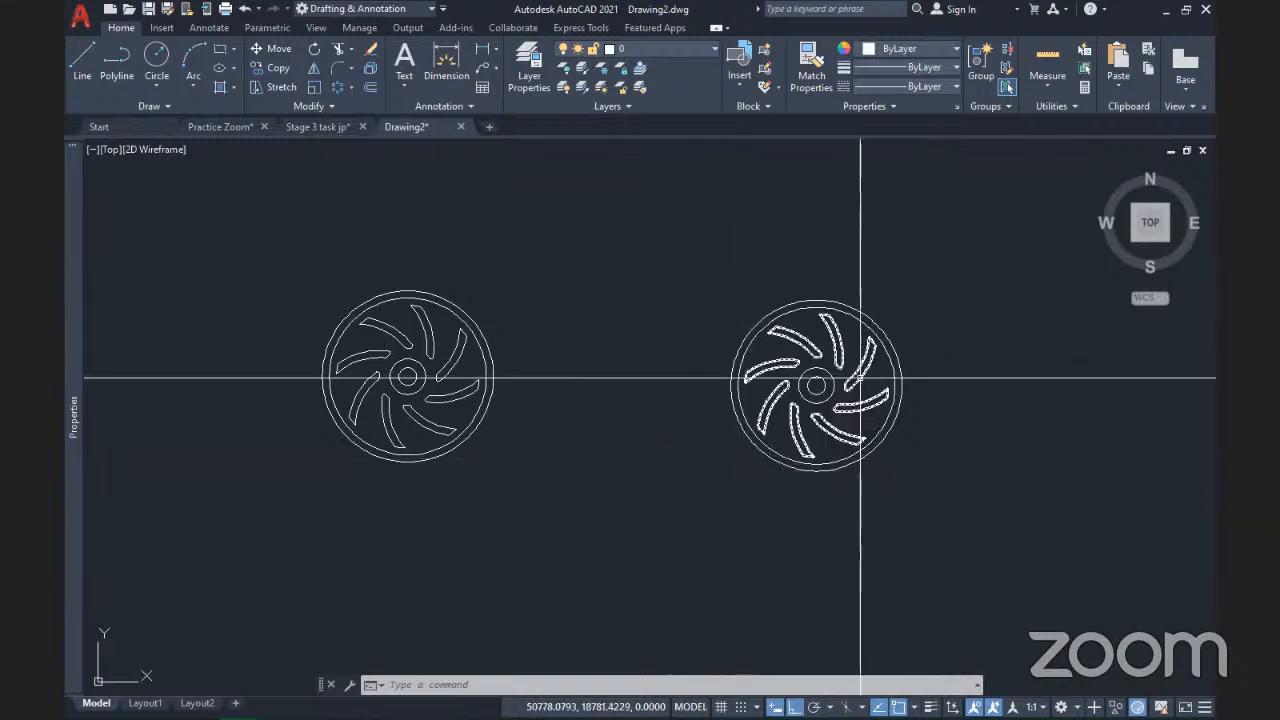
pyautogui.scroll(4, 862, 378)
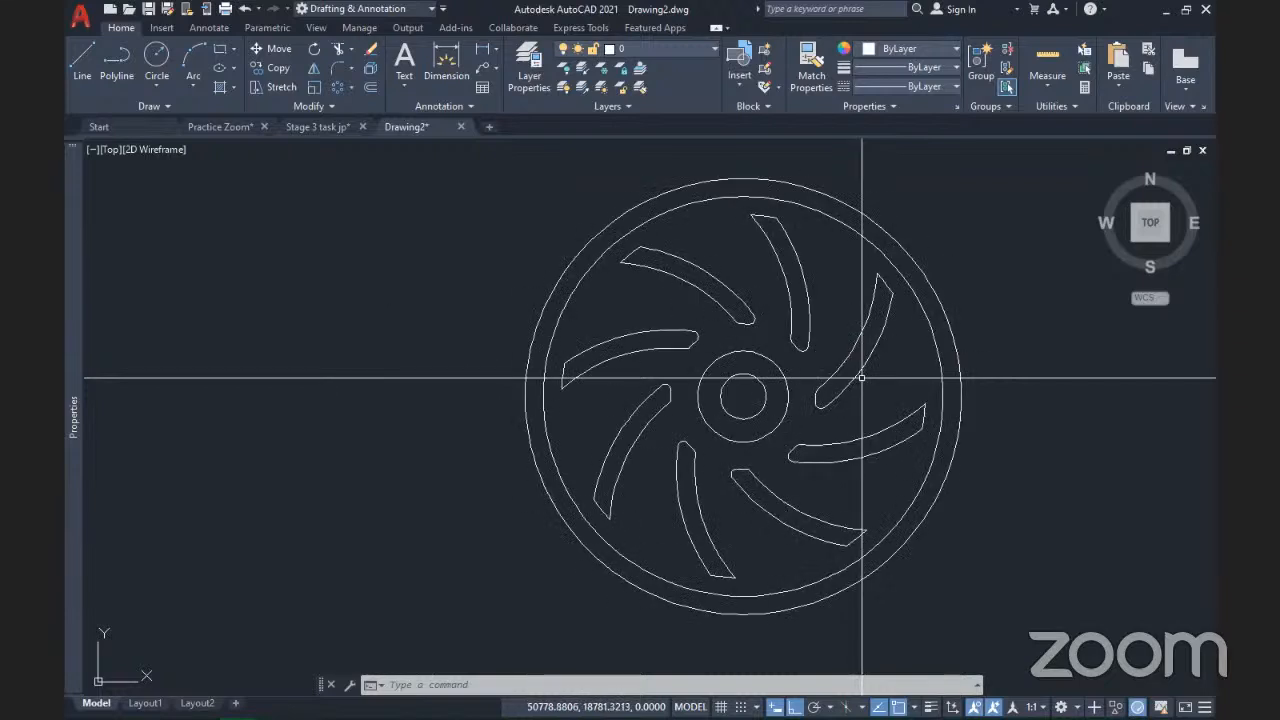
pyautogui.scroll(-4, 862, 378)
pyautogui.moveTo(862, 378)
pyautogui.mouseDown(button='middle')
pyautogui.moveTo(678, 366)
pyautogui.moveTo(672, 407)
pyautogui.moveTo(654, 393)
pyautogui.mouseUp(button='middle')
pyautogui.scroll(2, 678, 366)
pyautogui.click(654, 393)
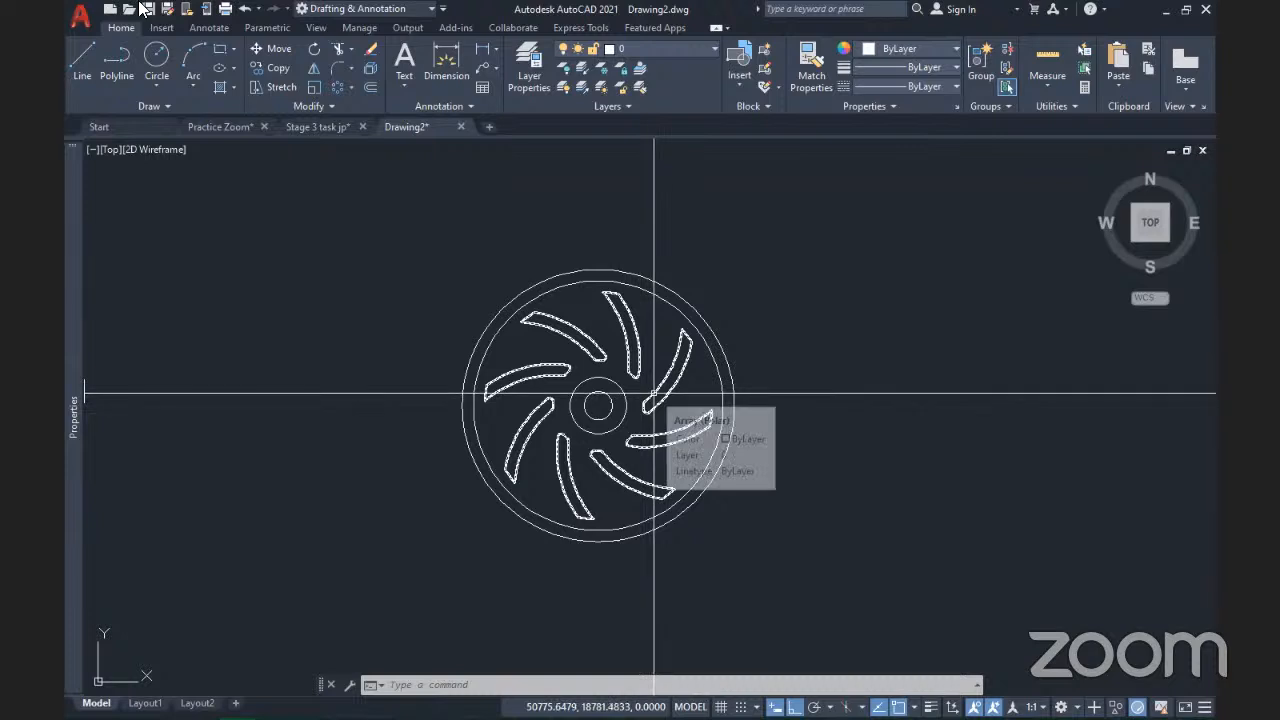
pyautogui.click(208, 27)
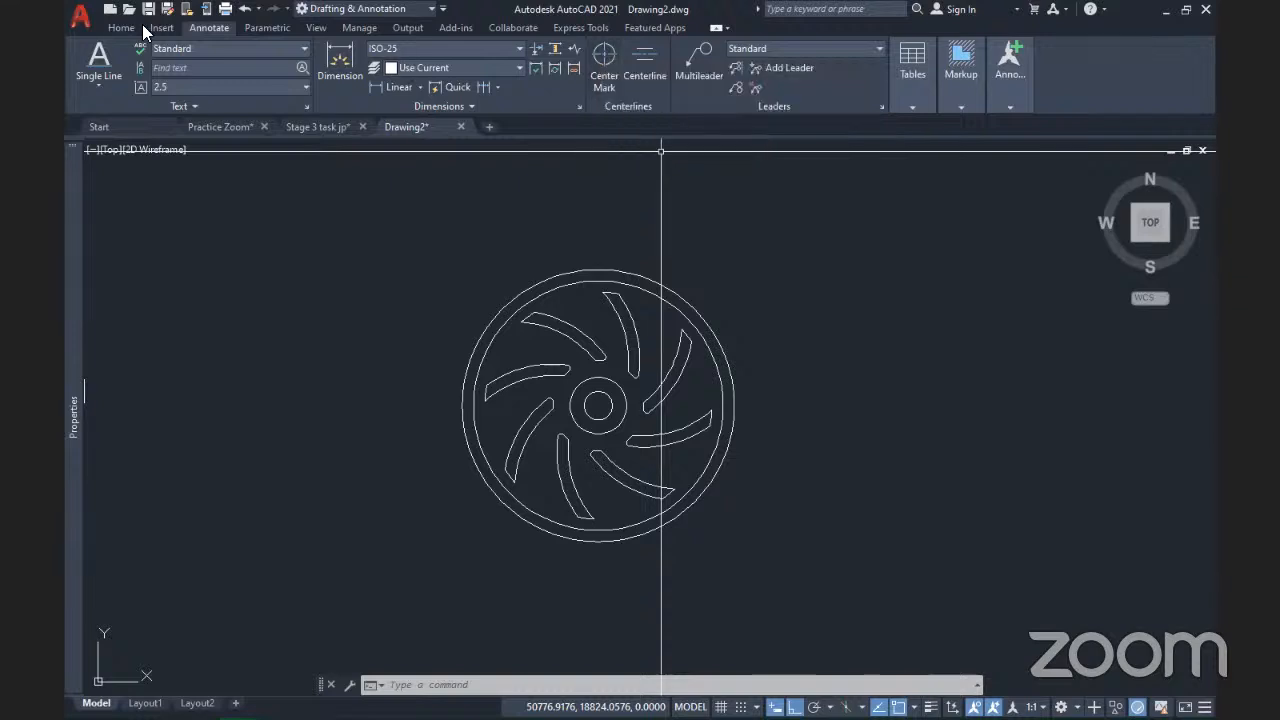
# - Open the layer properties and create a new layer named Dim
pyautogui.click(112, 25)
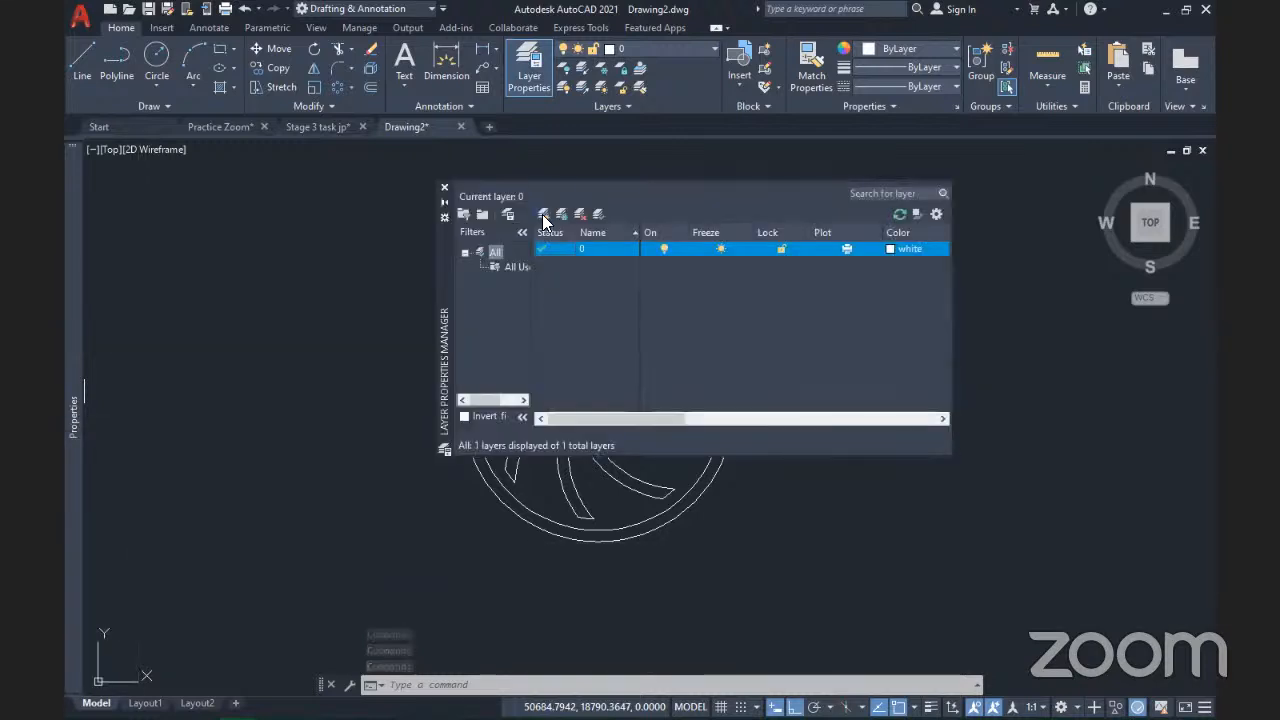
pyautogui.hotkey('alt', 'n')
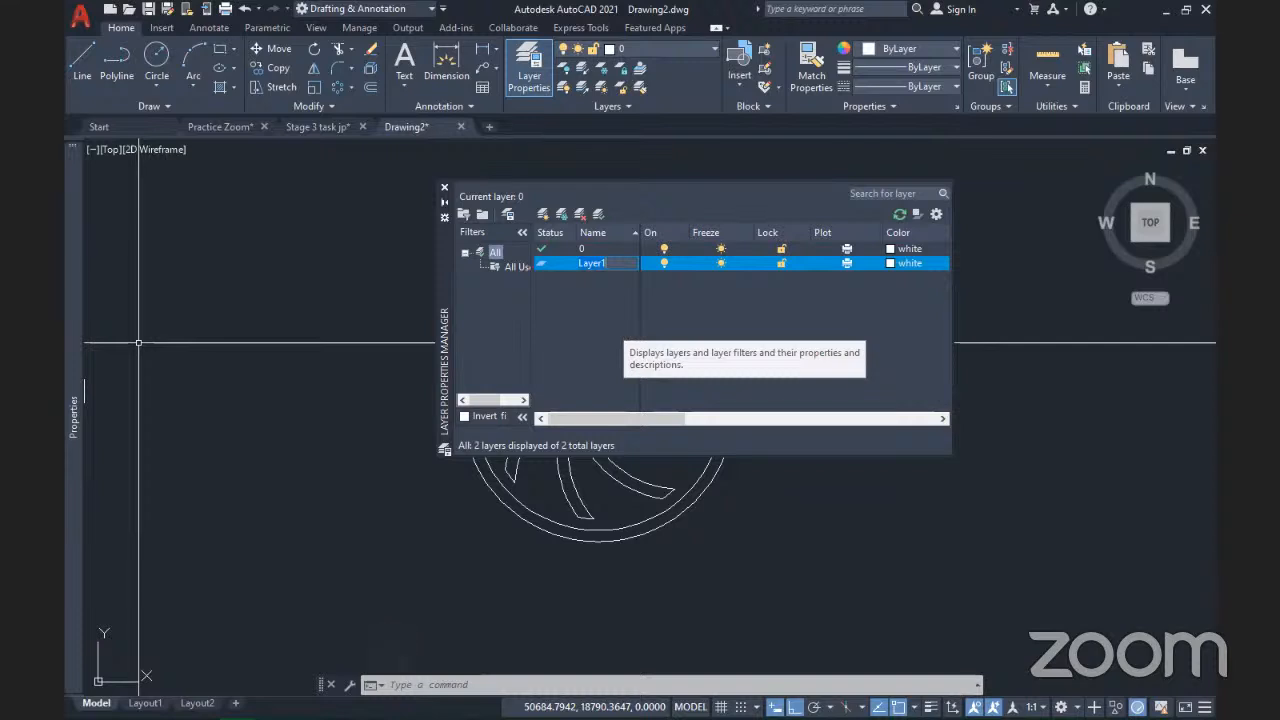
pyautogui.write('Dim')
# - Set the Dim layer's color to light gray, index color 9
pyautogui.moveTo(644, 418); pyautogui.dragTo(668, 418)
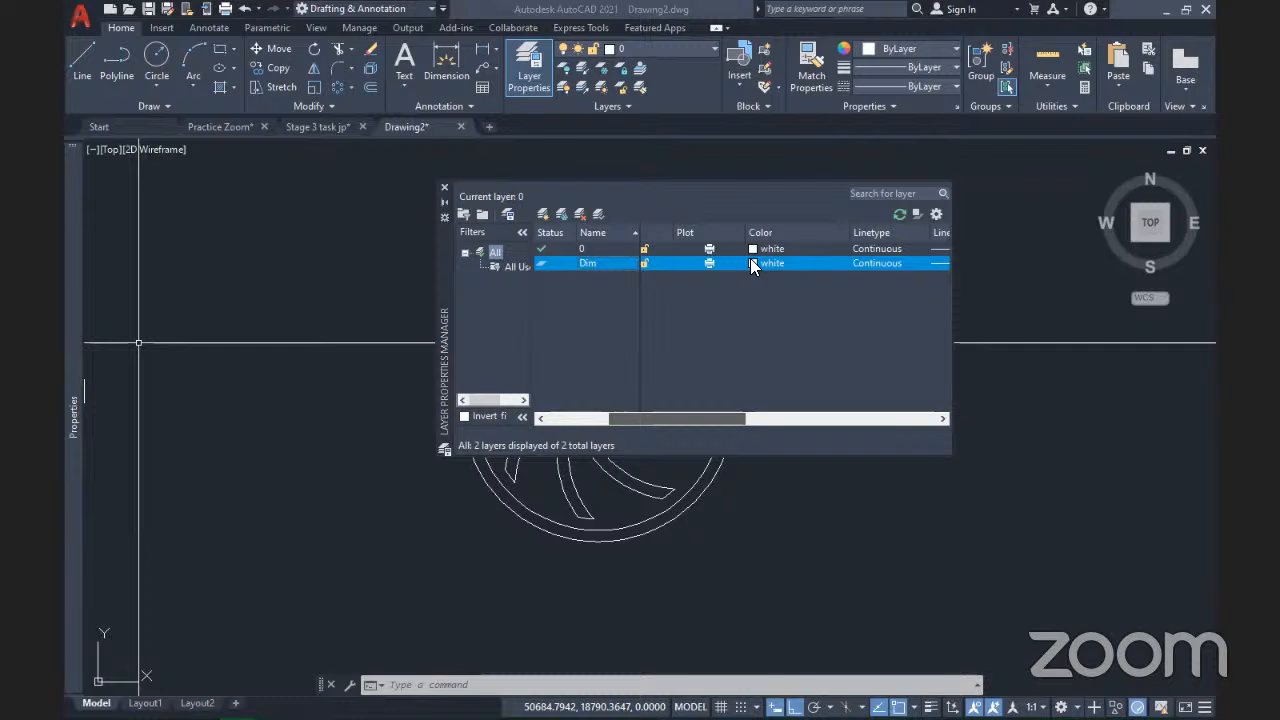
pyautogui.click(753, 264)
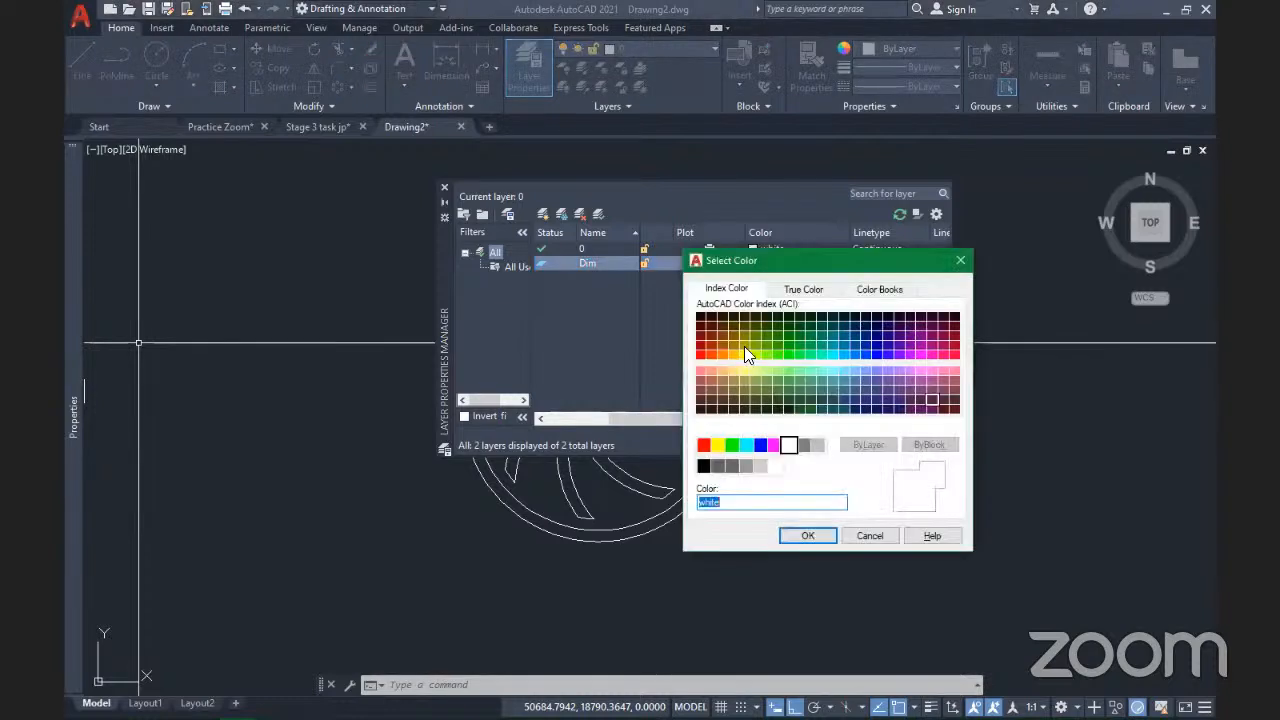
pyautogui.click(822, 443)
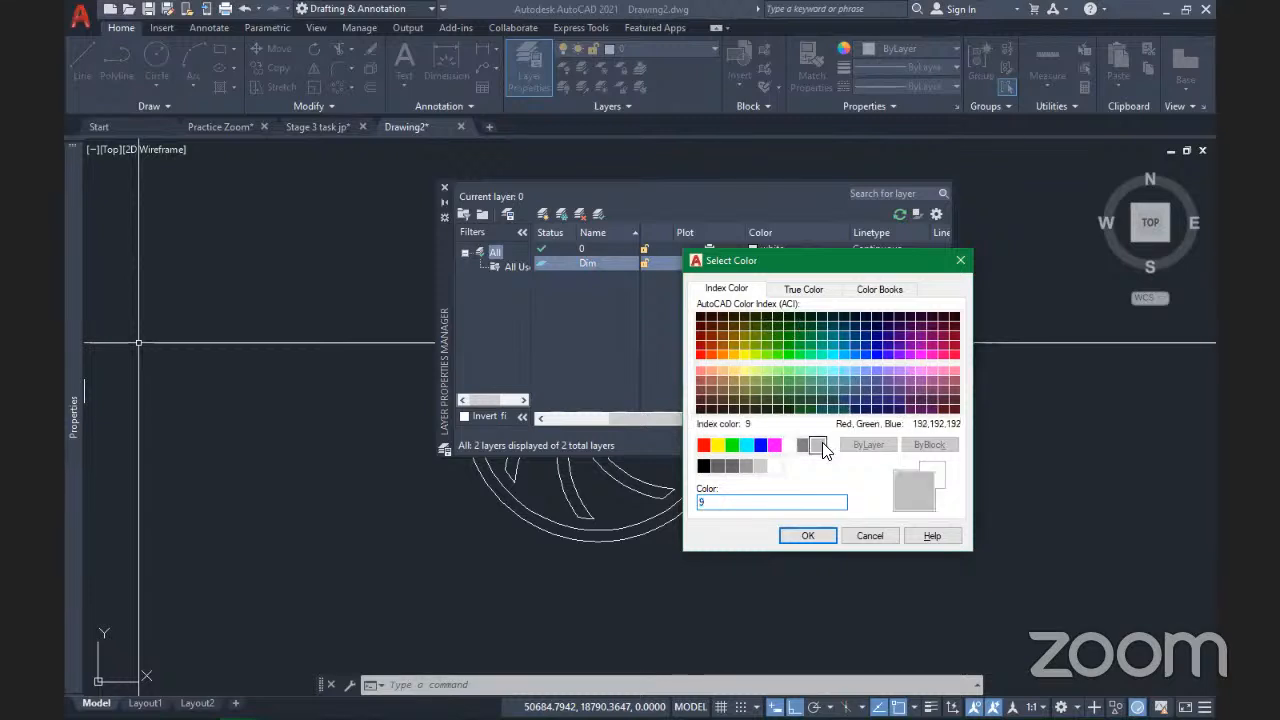
pyautogui.click(810, 533)
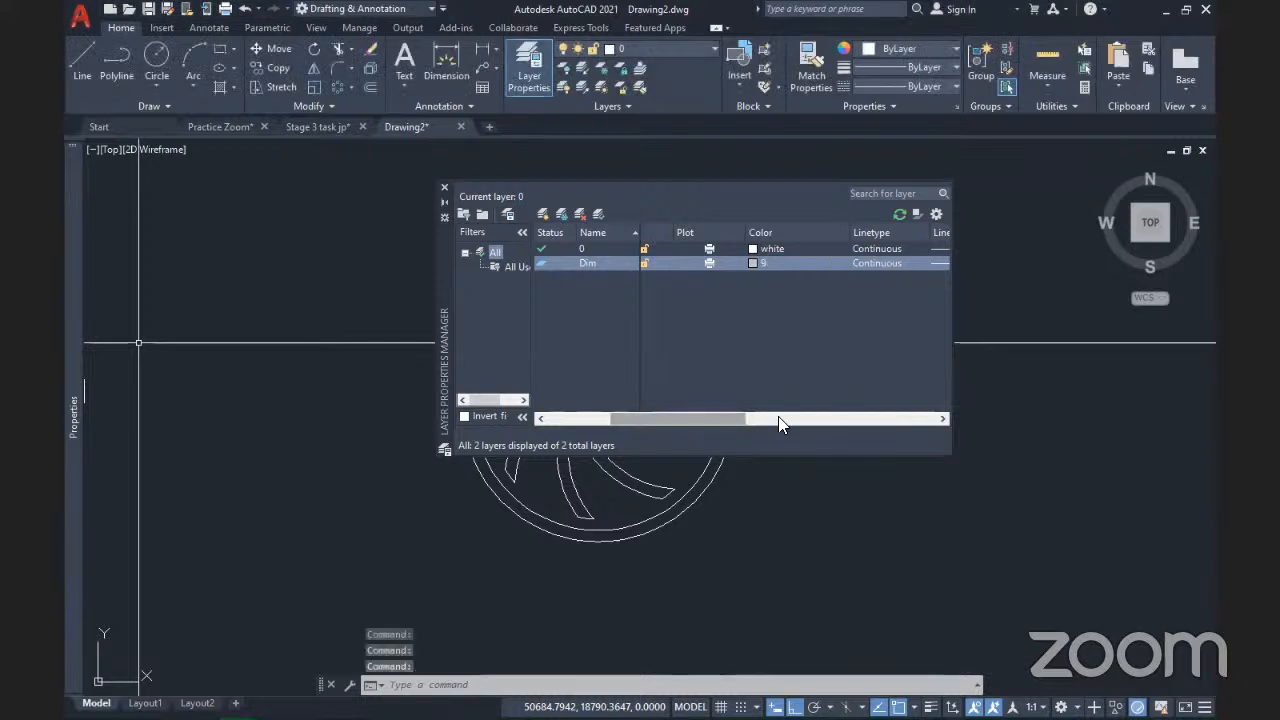
# - Set the Dim layer's lineweight to 0.25 mm
pyautogui.moveTo(700, 416); pyautogui.dragTo(746, 416)
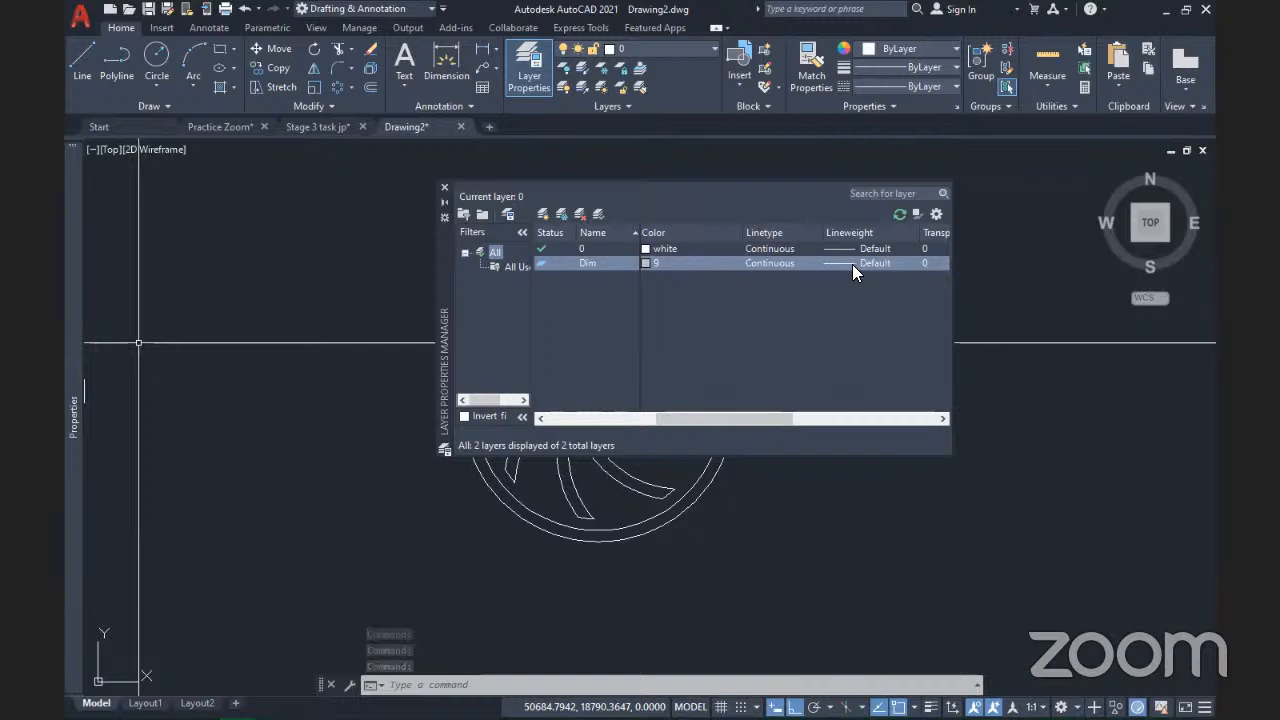
pyautogui.click(852, 264)
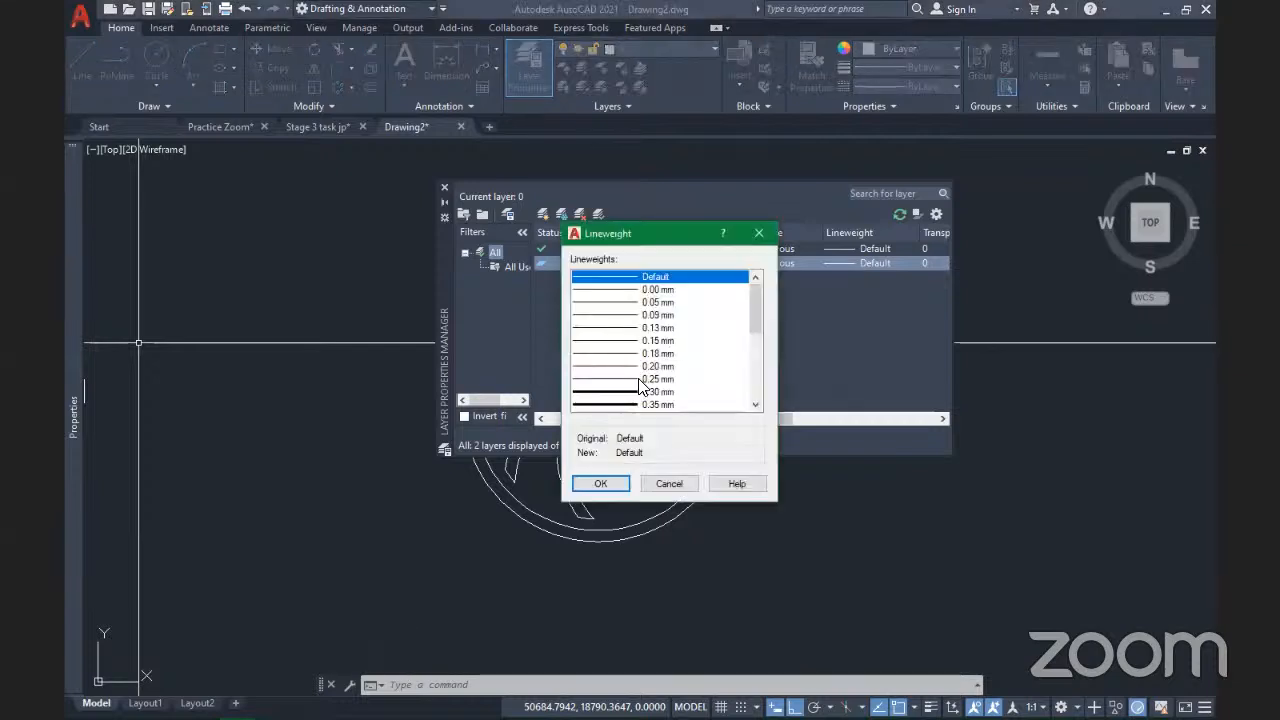
pyautogui.click(735, 379)
pyautogui.press('Return')
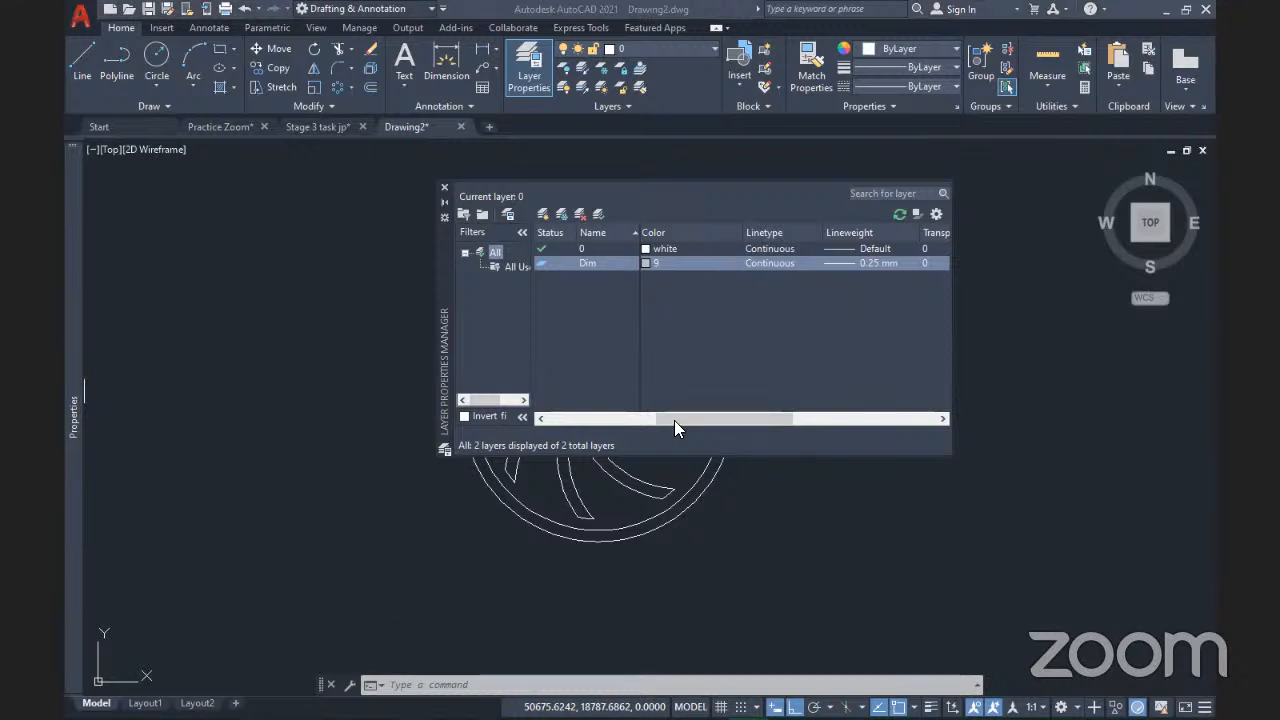
# - Create a new layer named Object, based on the Dim layer
pyautogui.moveTo(674, 420); pyautogui.dragTo(766, 412)
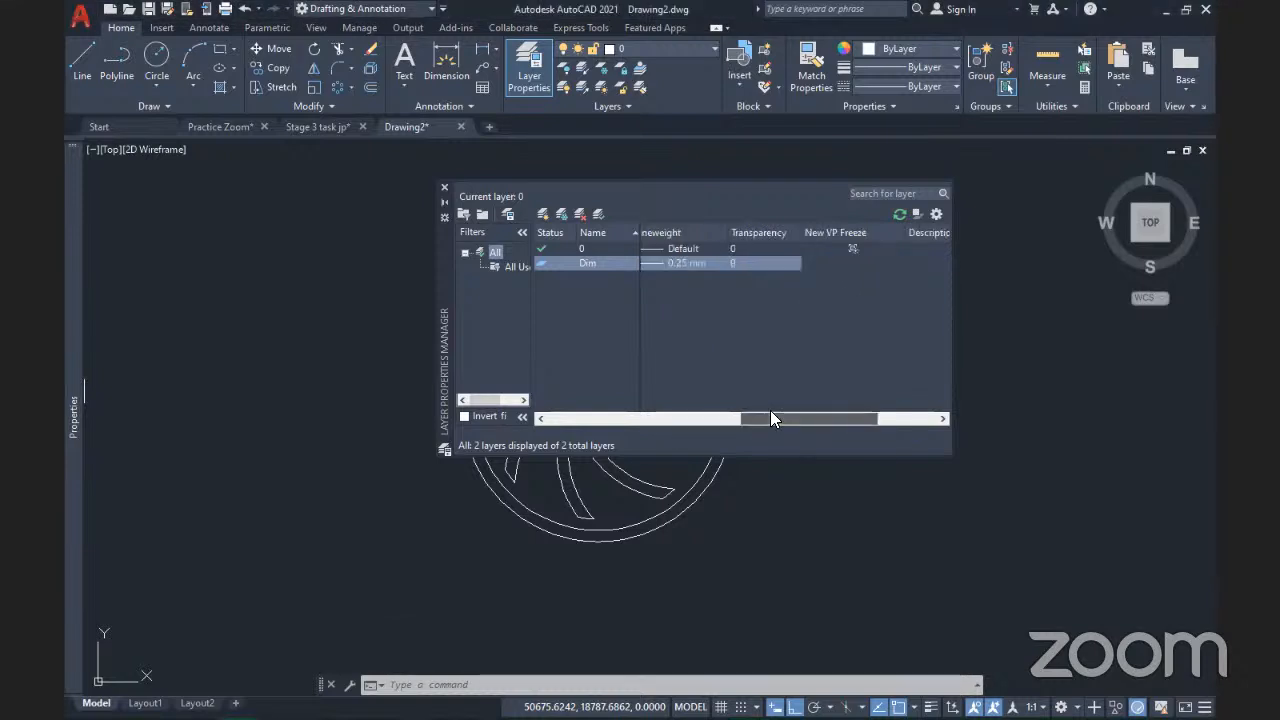
pyautogui.click(598, 416)
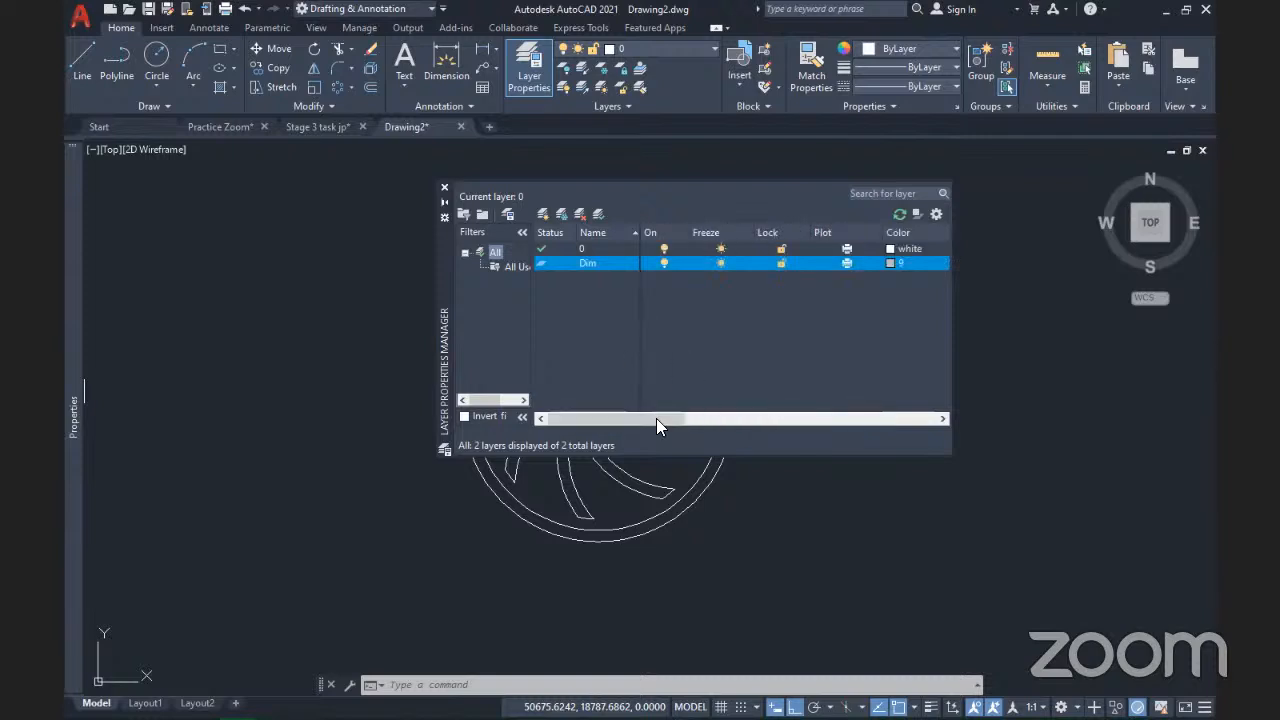
pyautogui.moveTo(766, 411); pyautogui.dragTo(818, 405)
pyautogui.hotkey('alt', 'n')
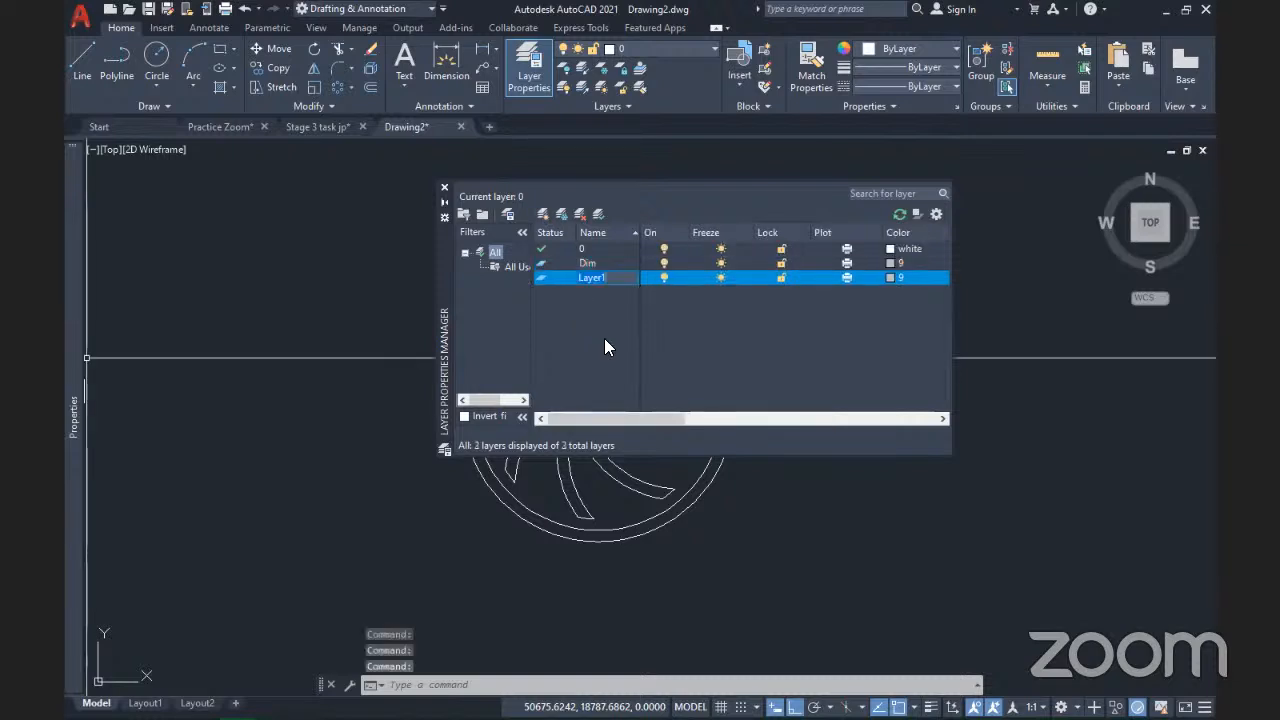
pyautogui.write('O')
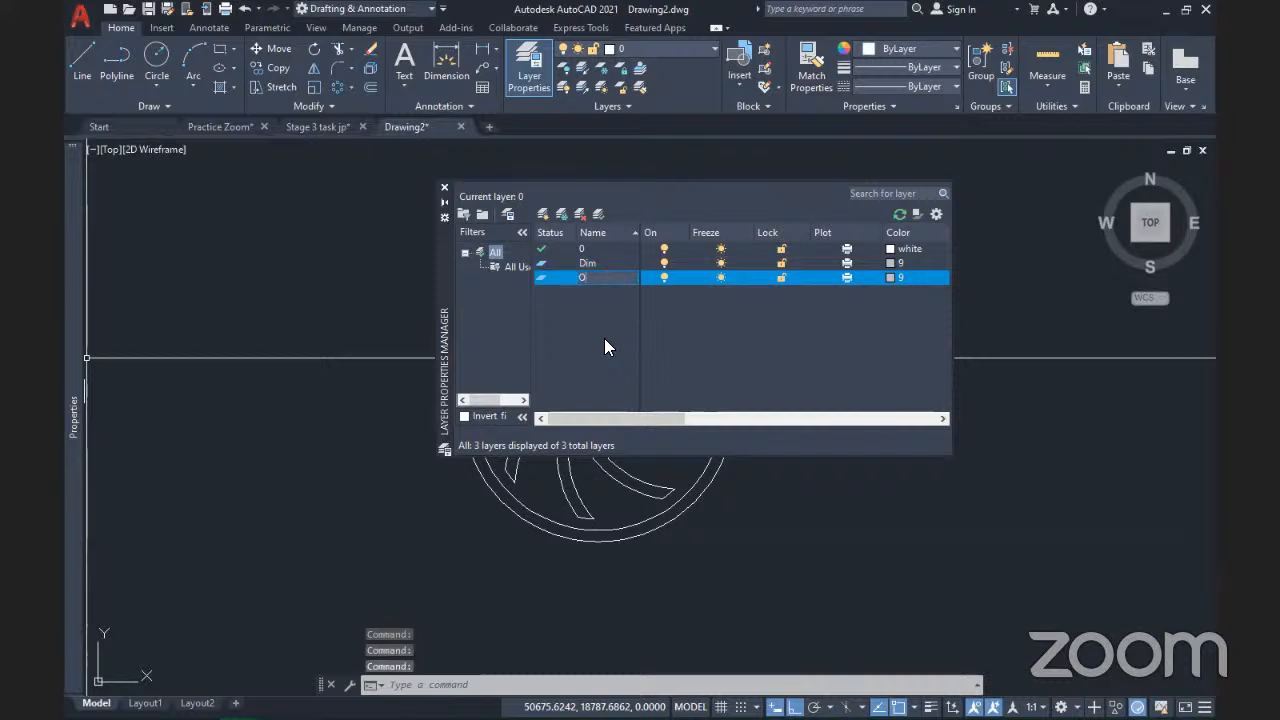
pyautogui.write('bject')
pyautogui.press('Return')
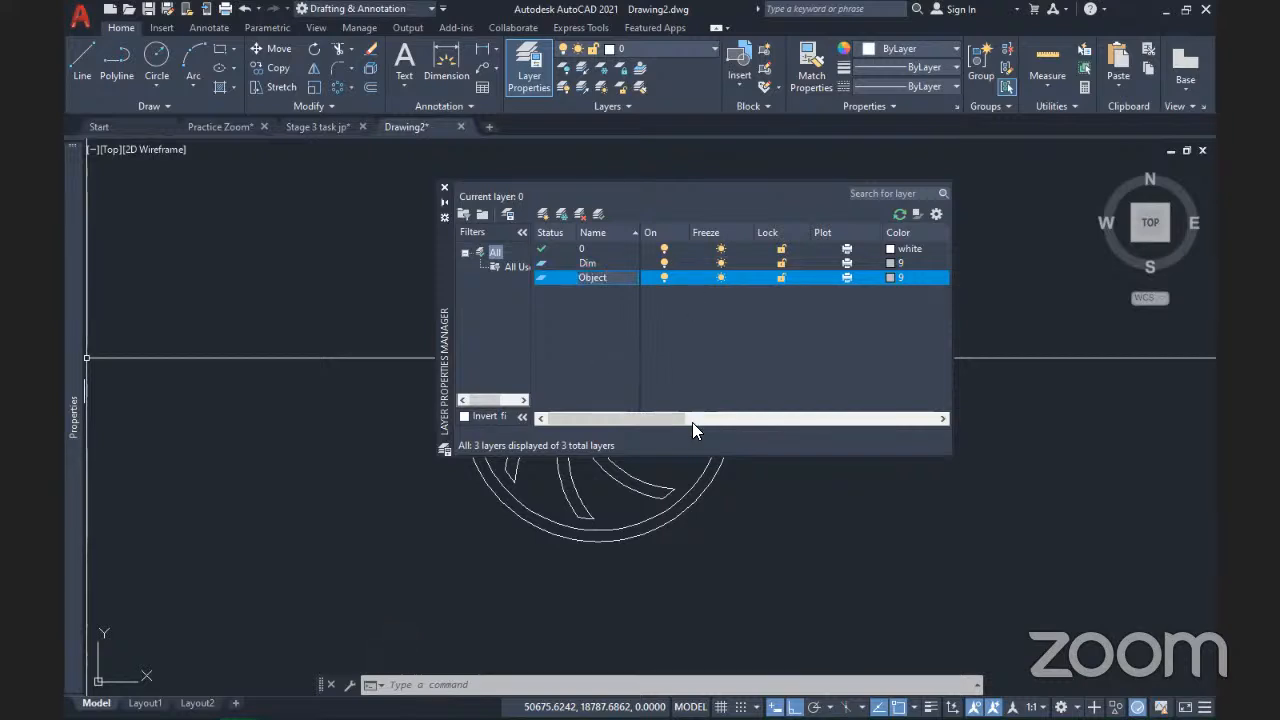
# - Set the Object layer's color to blue, index color 150
pyautogui.click(750, 426)
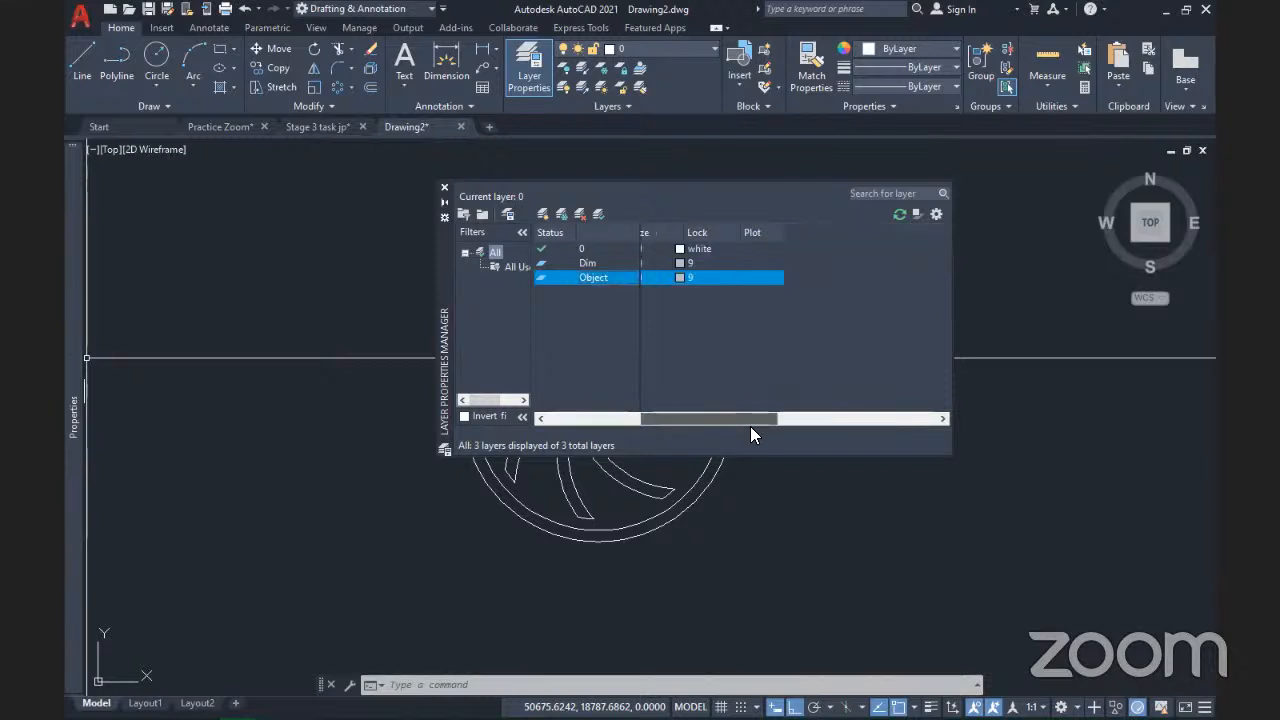
pyautogui.moveTo(750, 426); pyautogui.dragTo(706, 420)
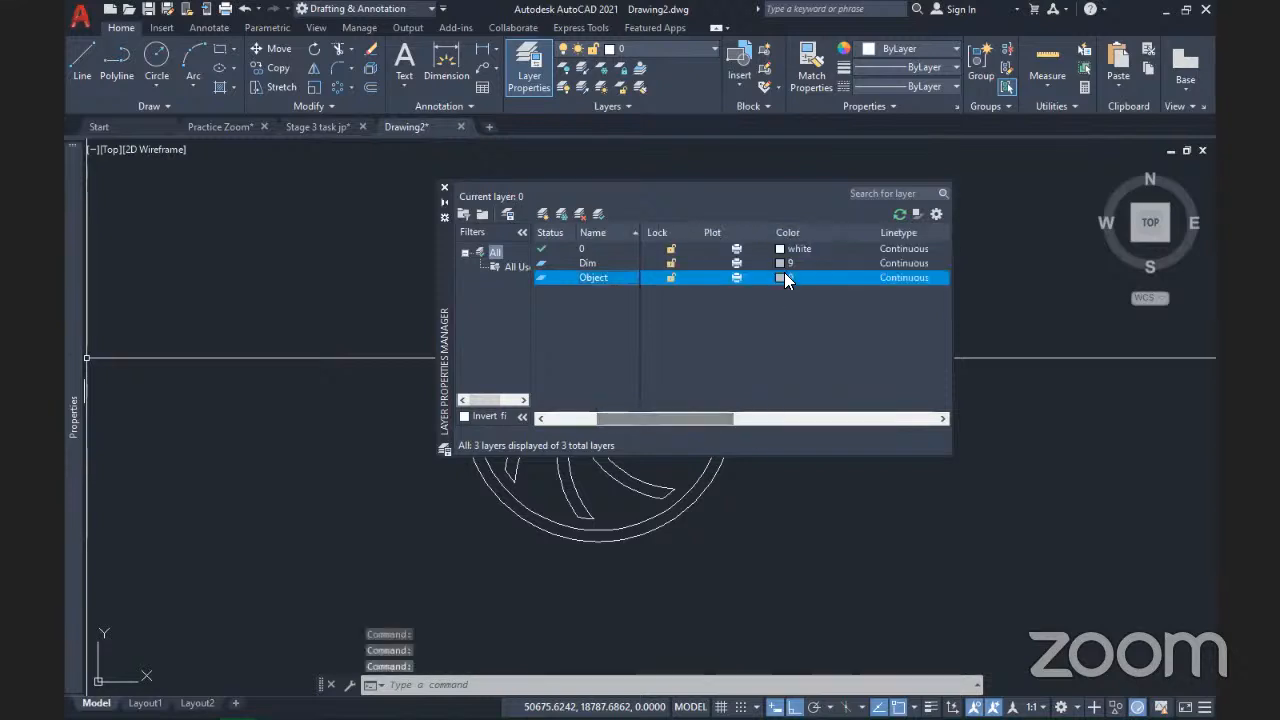
pyautogui.click(780, 280)
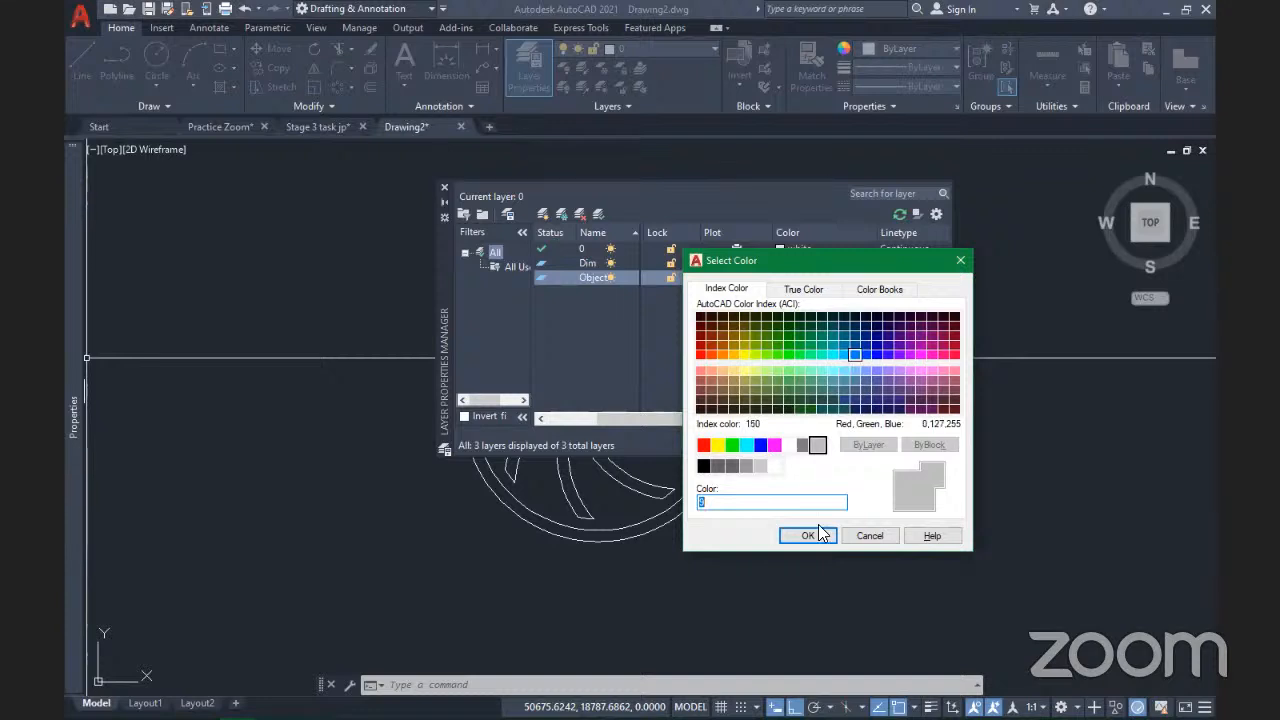
pyautogui.write('150')
pyautogui.press('Return')
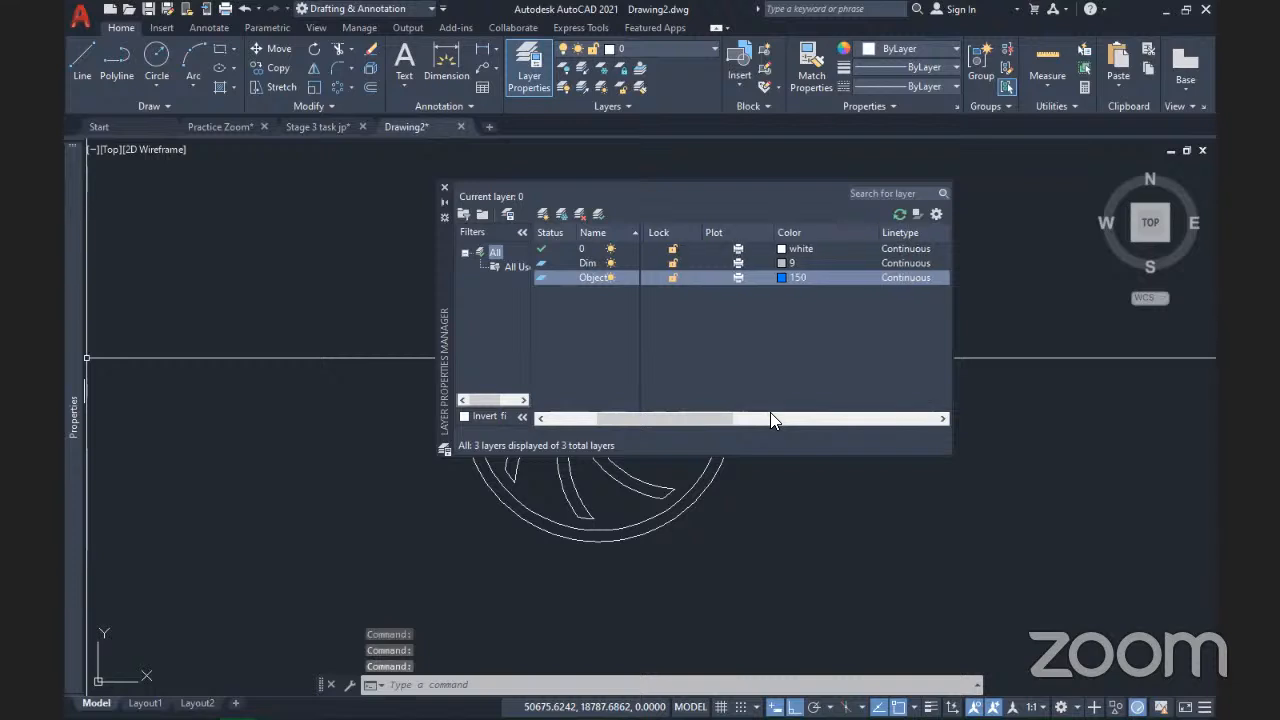
# - Set the Object layer's lineweight to 0.40 mm
pyautogui.click(819, 418)
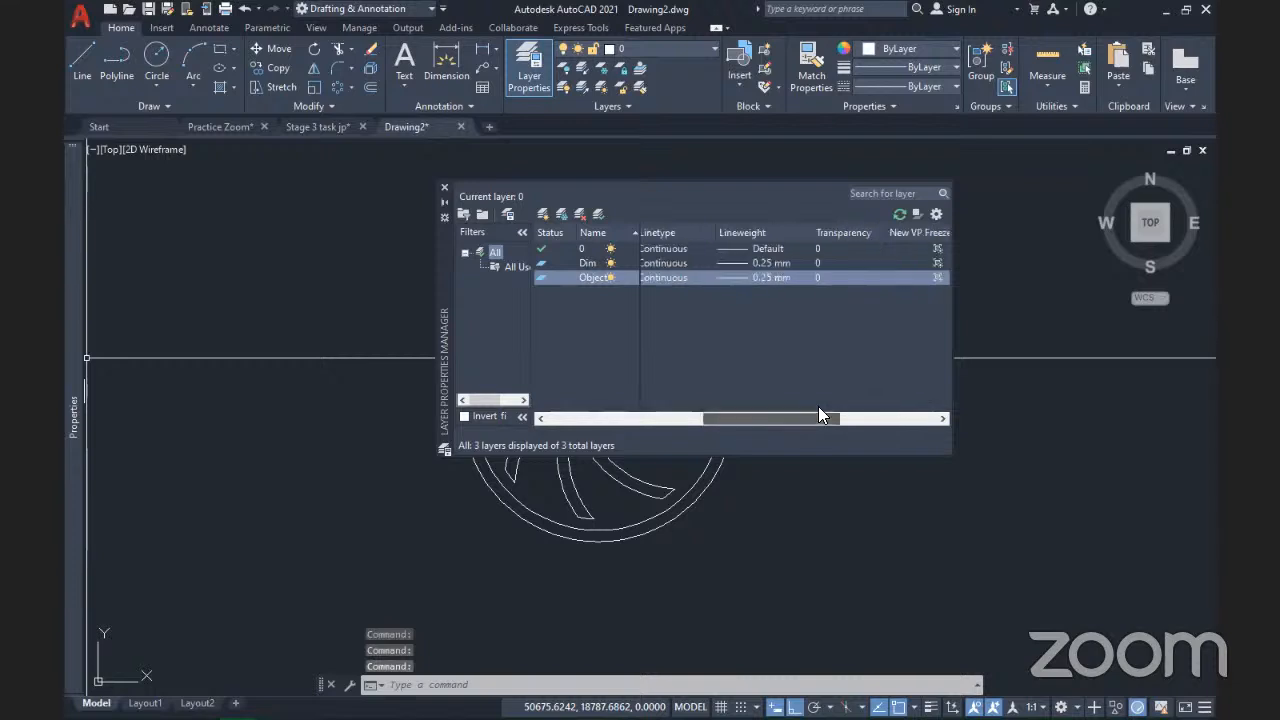
pyautogui.click(766, 278)
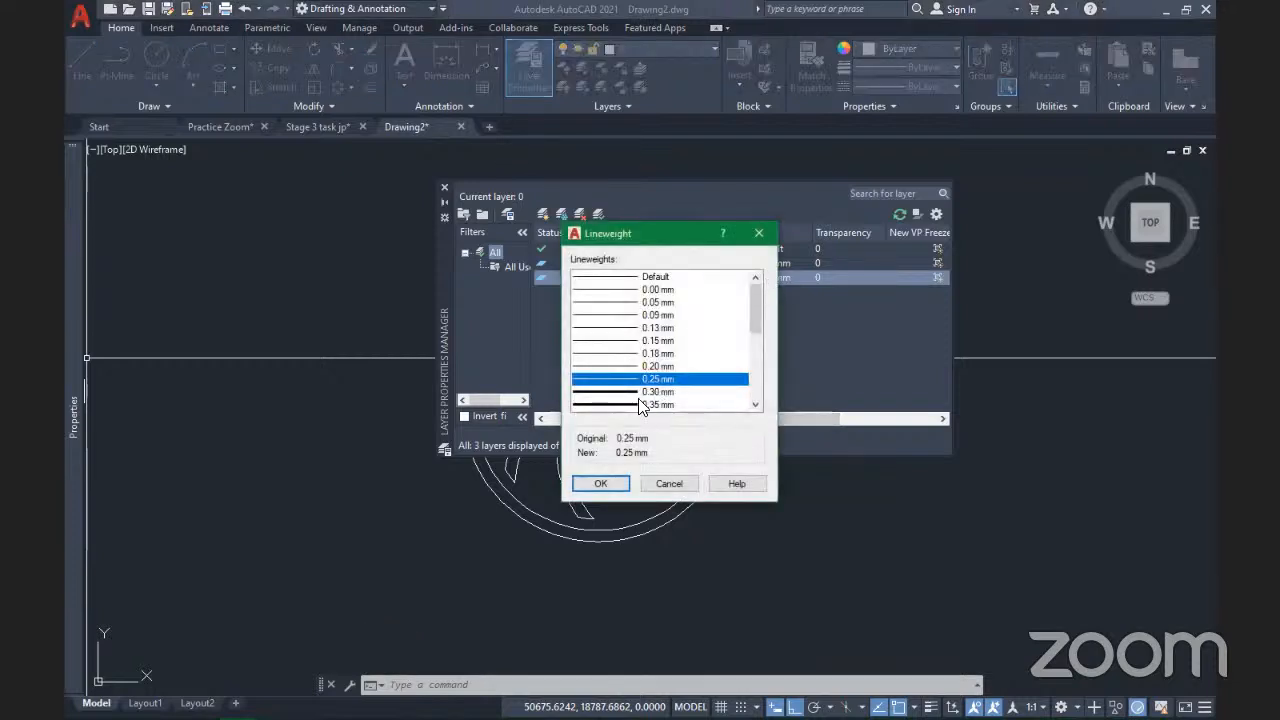
pyautogui.scroll(-2, 640, 354)
pyautogui.click(641, 356)
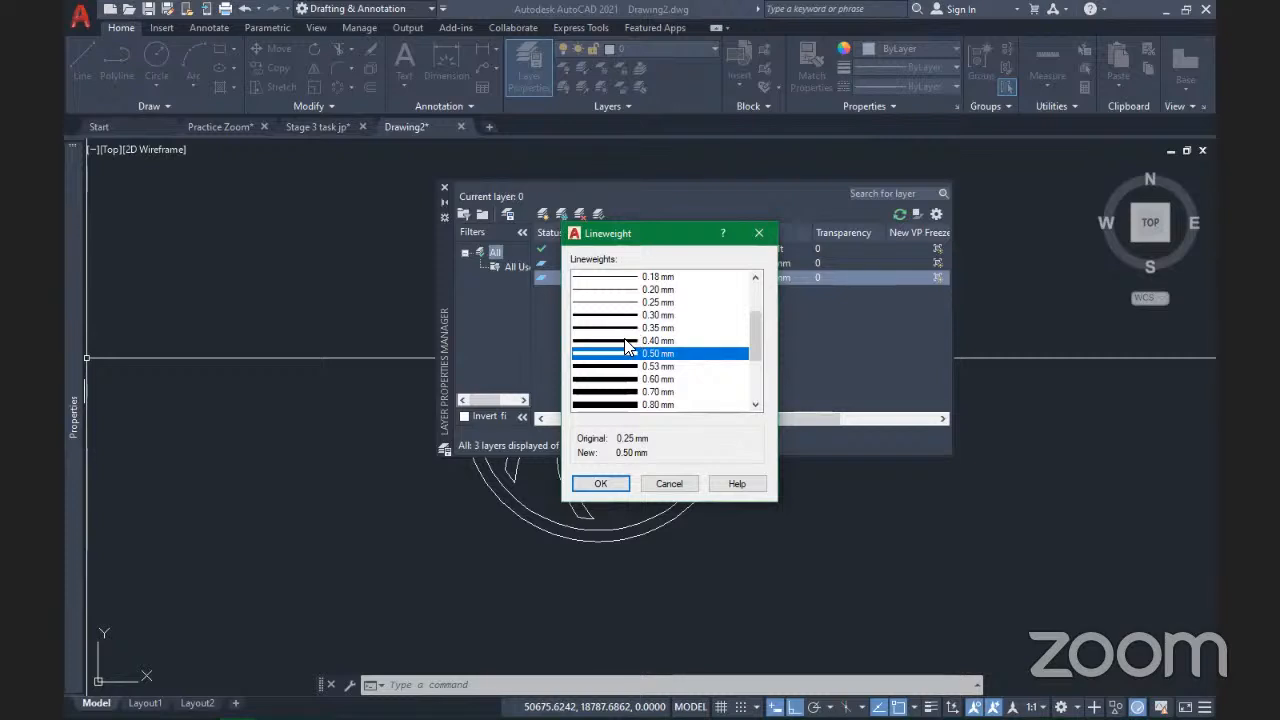
pyautogui.press('Up')
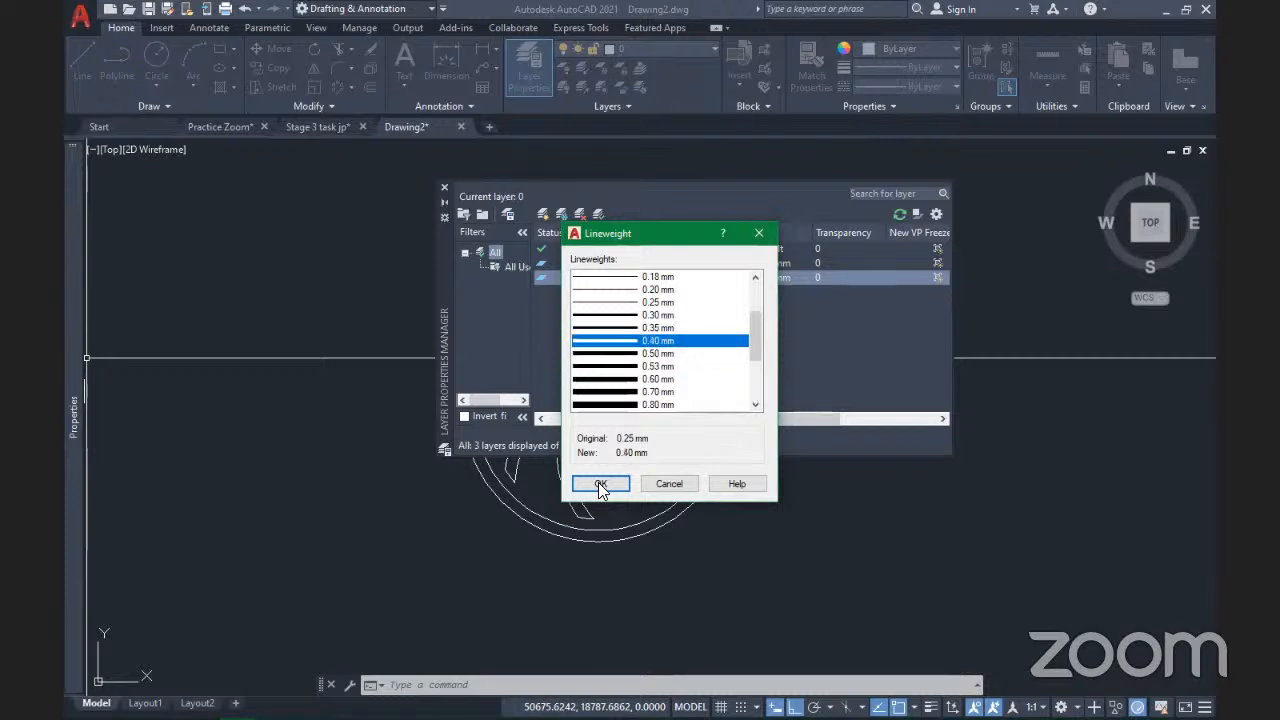
pyautogui.press('Return')
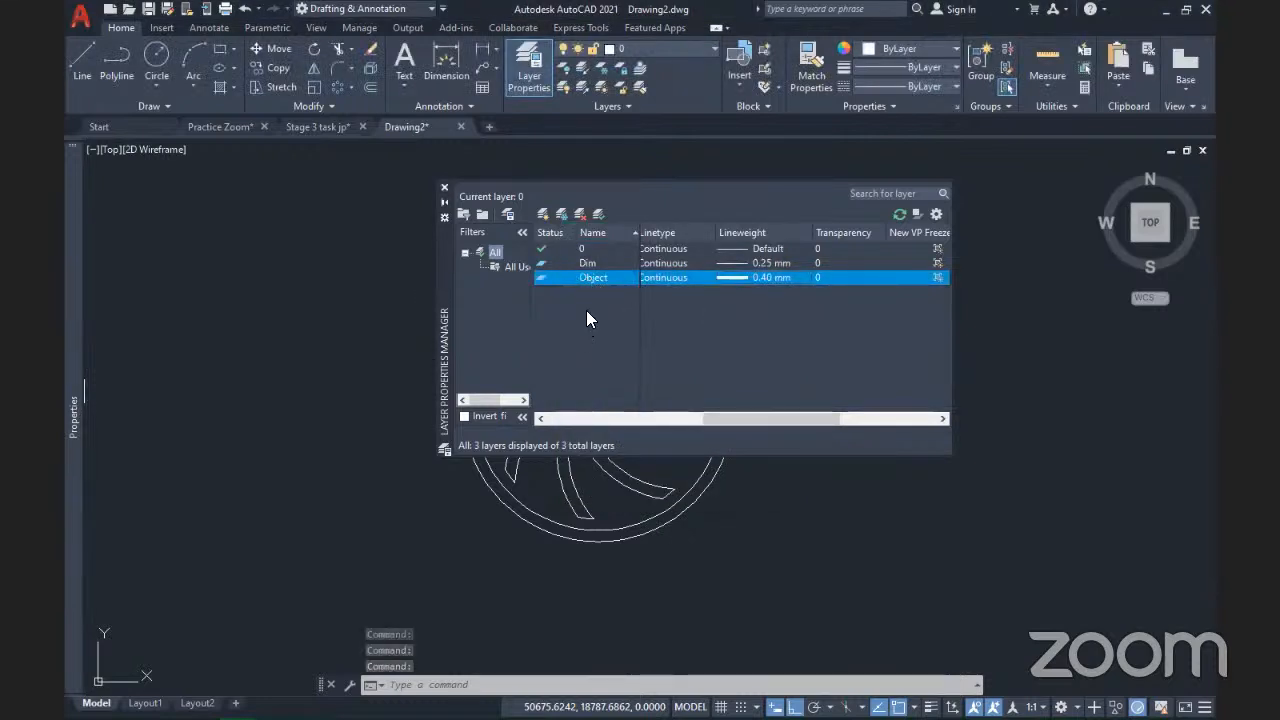
# - Create a new layer named Center line, based on layer 0's default properties
pyautogui.click(600, 249)
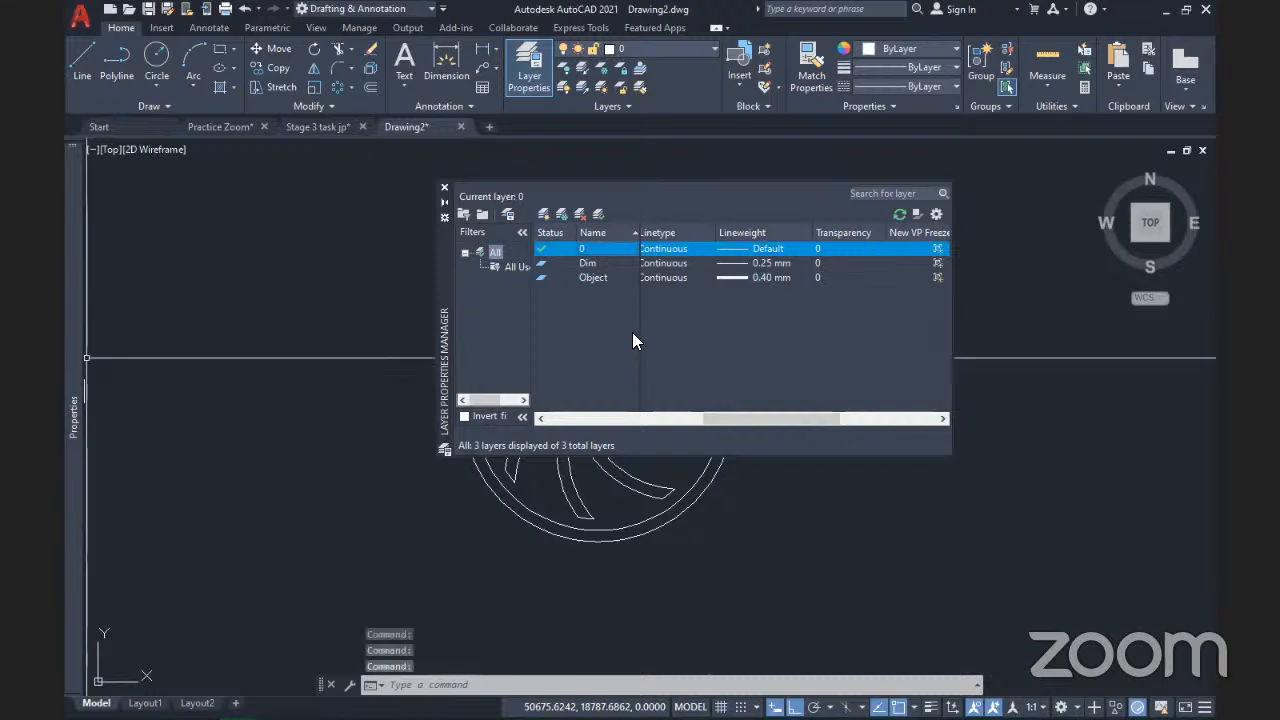
pyautogui.hotkey('alt', 'n')
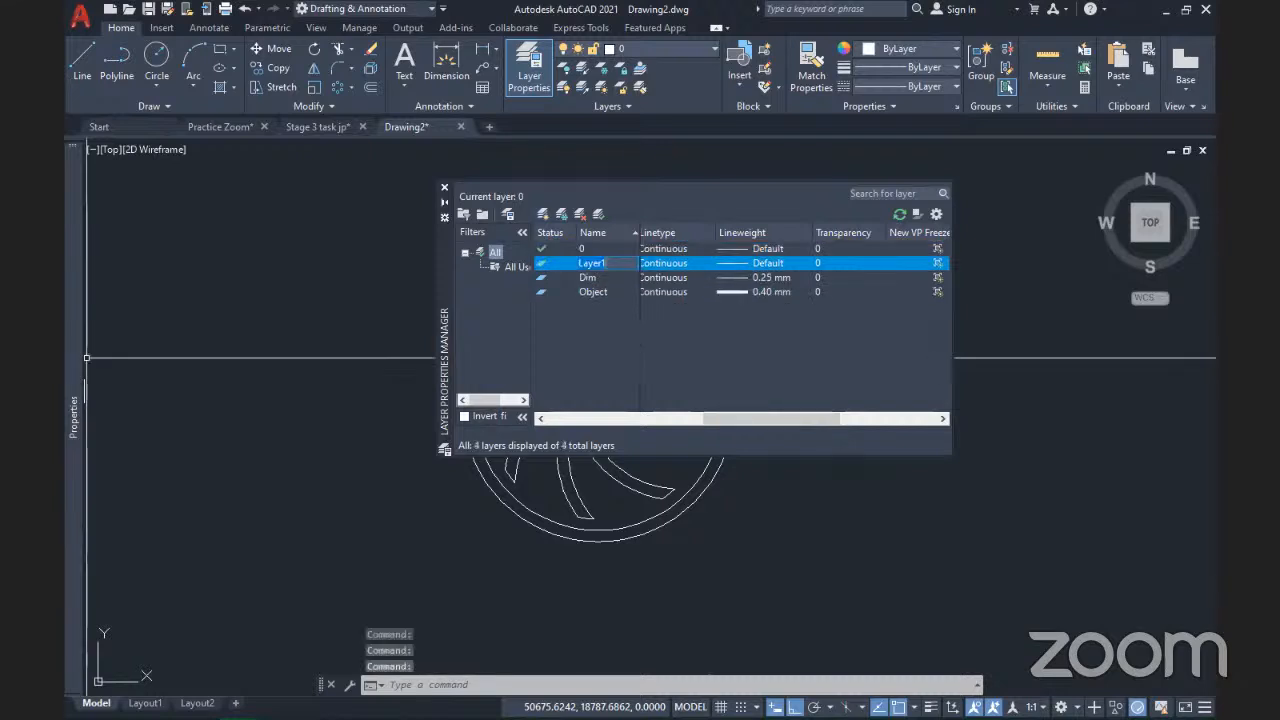
pyautogui.write('Cente')
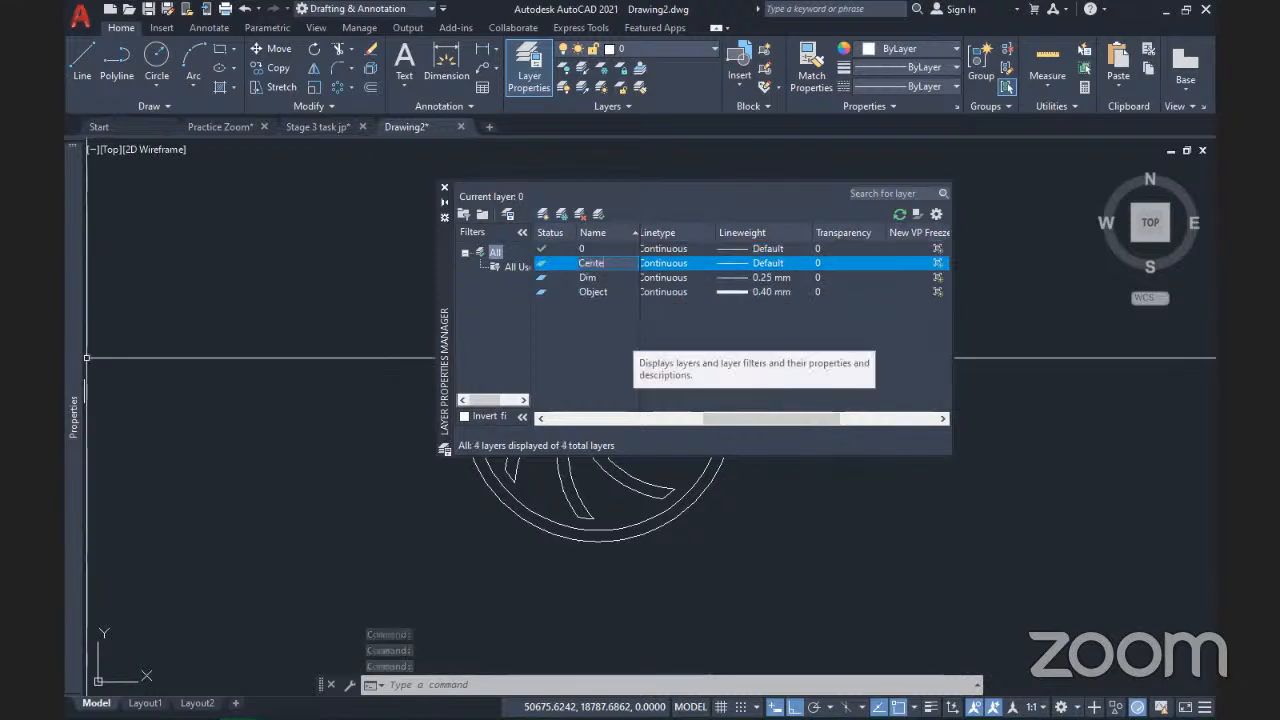
pyautogui.write('r line')
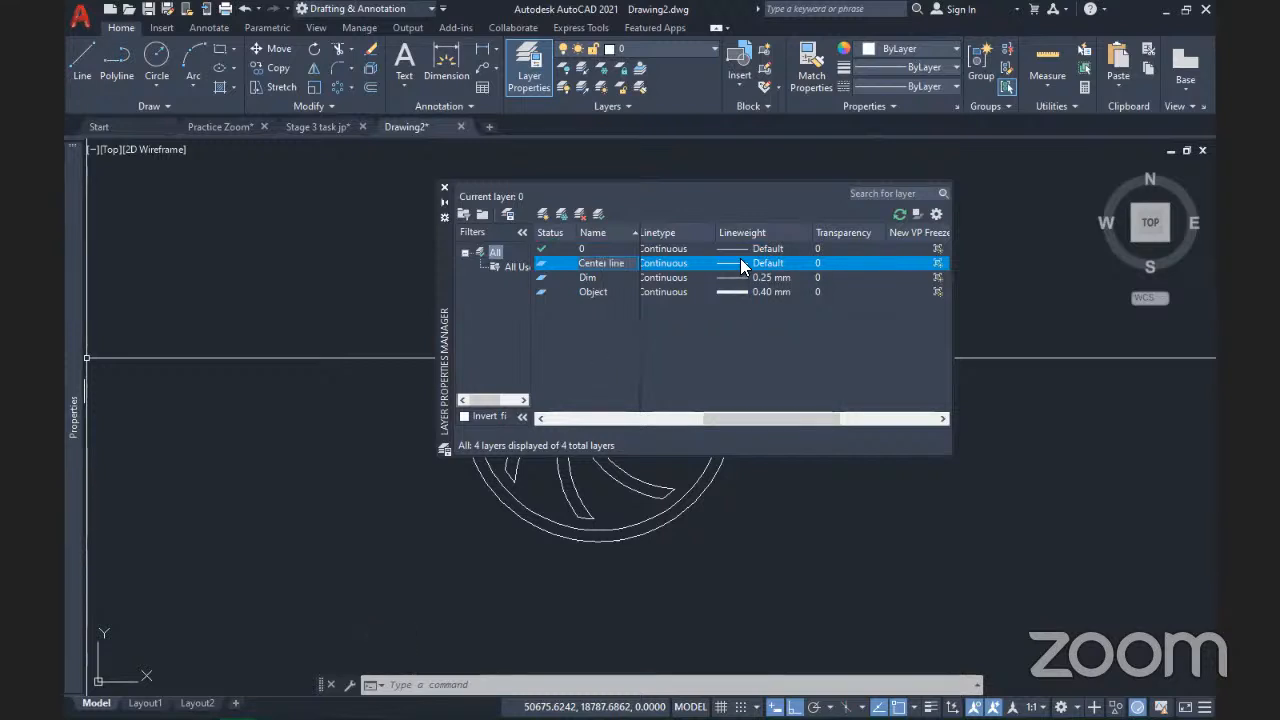
pyautogui.press('F2')
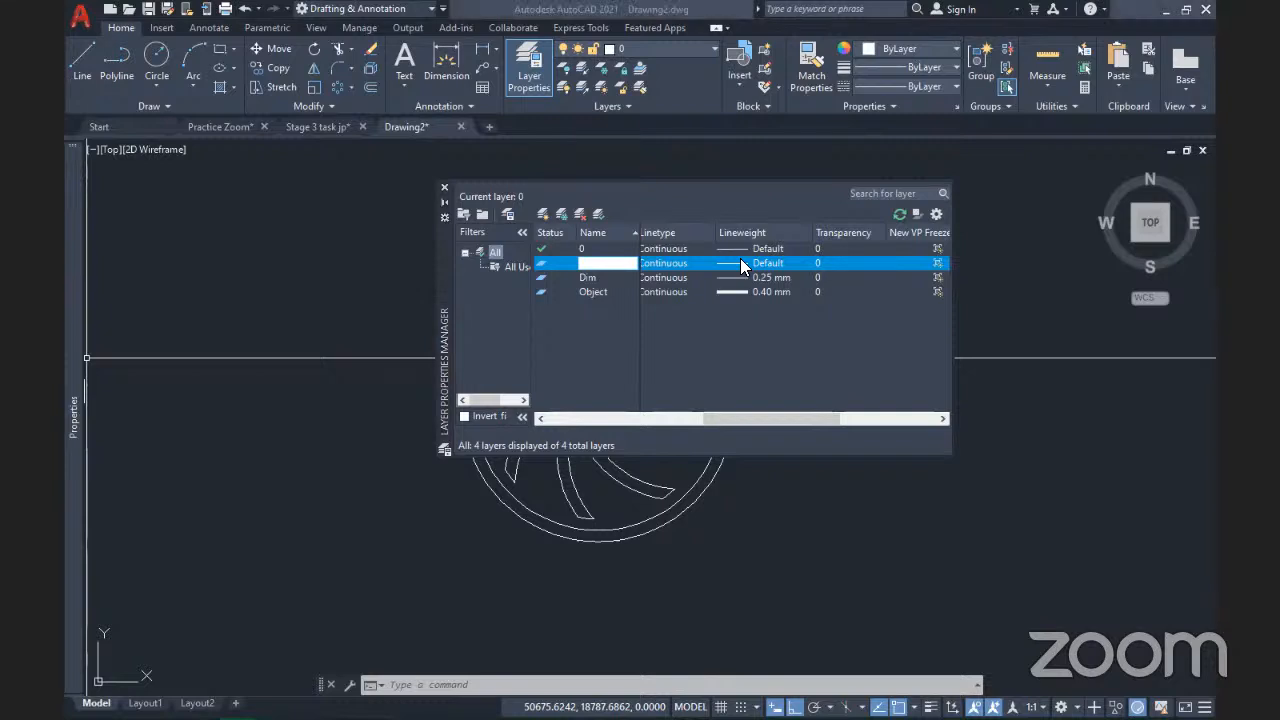
# - Set the Center line layer's lineweight to 0.25 mm
pyautogui.click(740, 263)
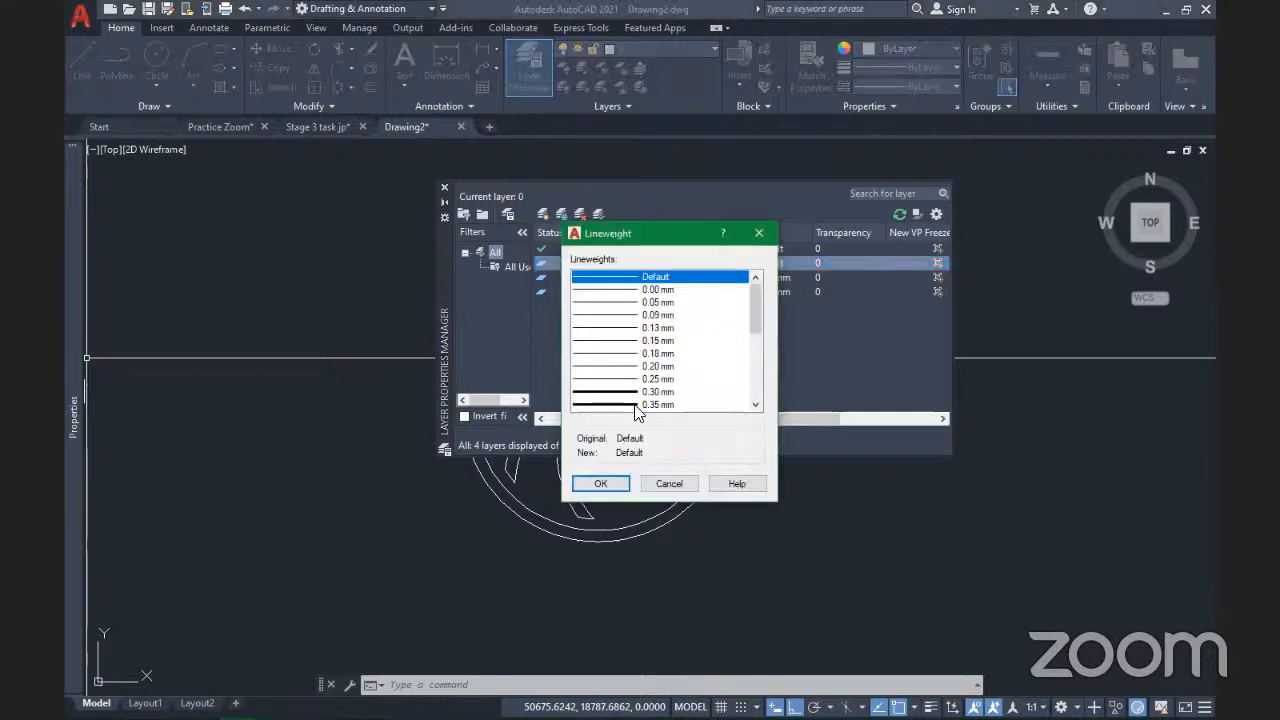
pyautogui.click(637, 406)
pyautogui.click(600, 483)
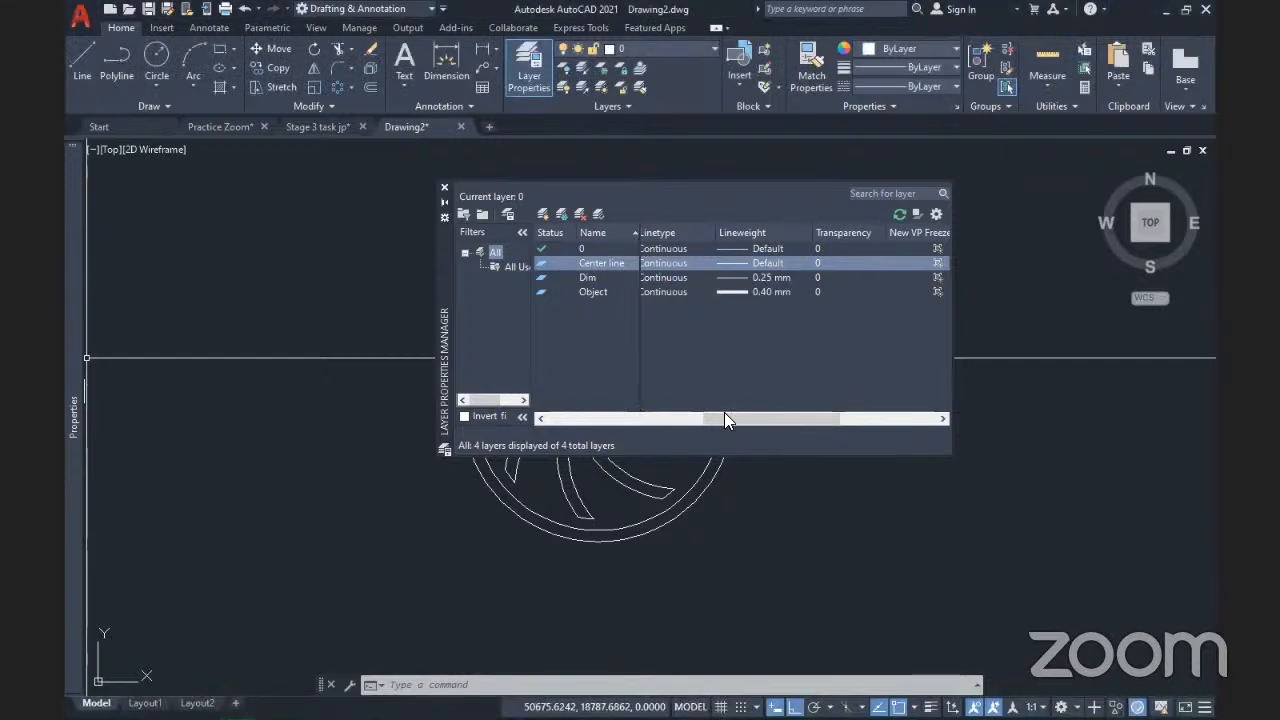
# - Set the Center line layer's transparency to 50
pyautogui.click(758, 414)
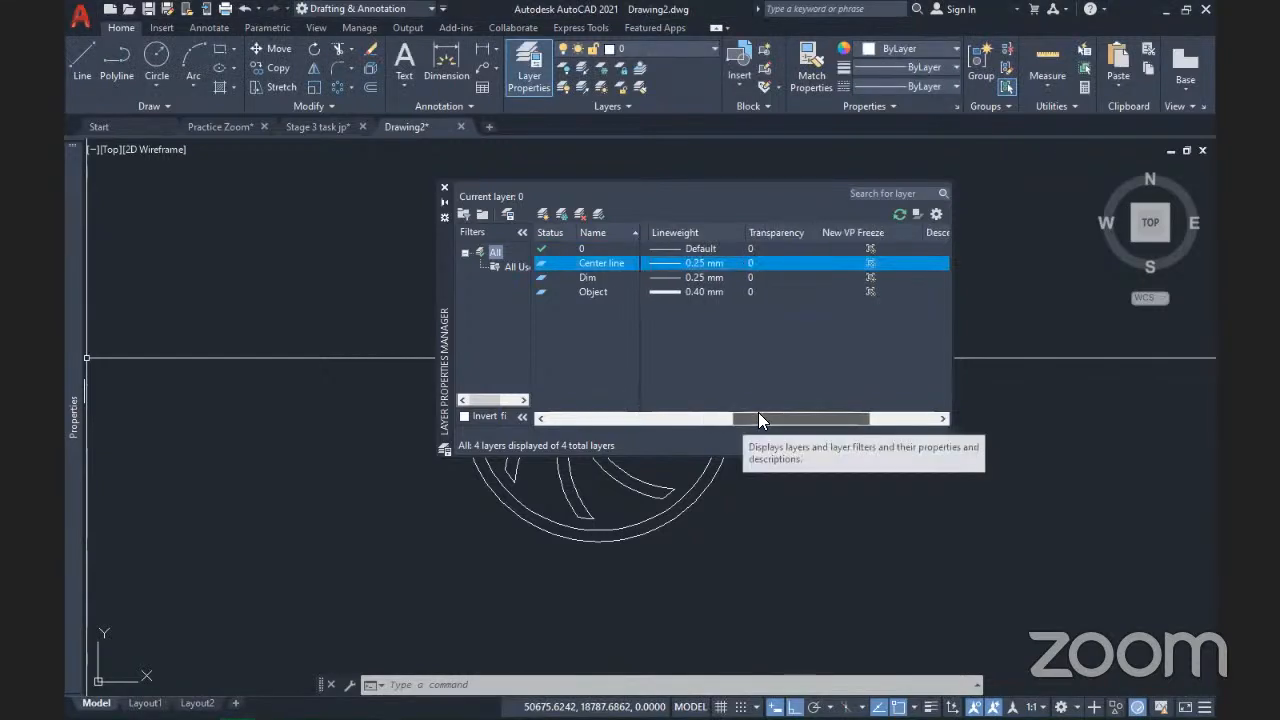
pyautogui.moveTo(738, 412); pyautogui.dragTo(723, 412)
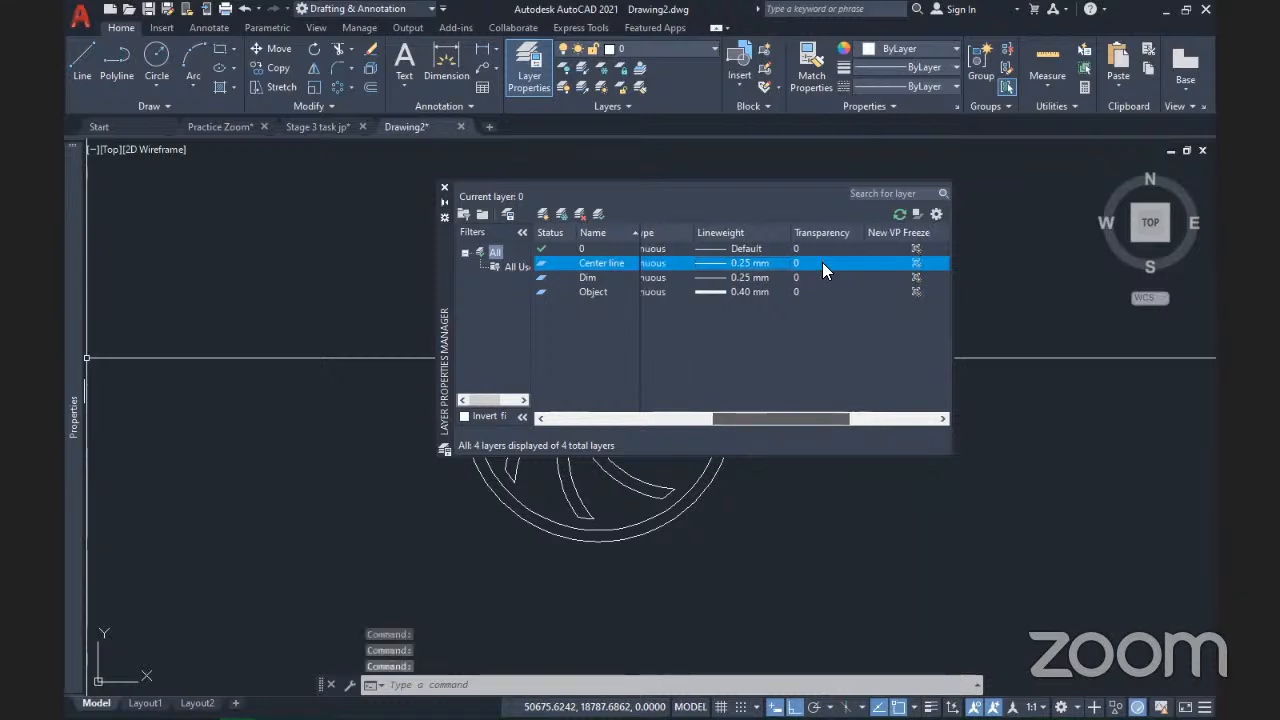
pyautogui.click(797, 263)
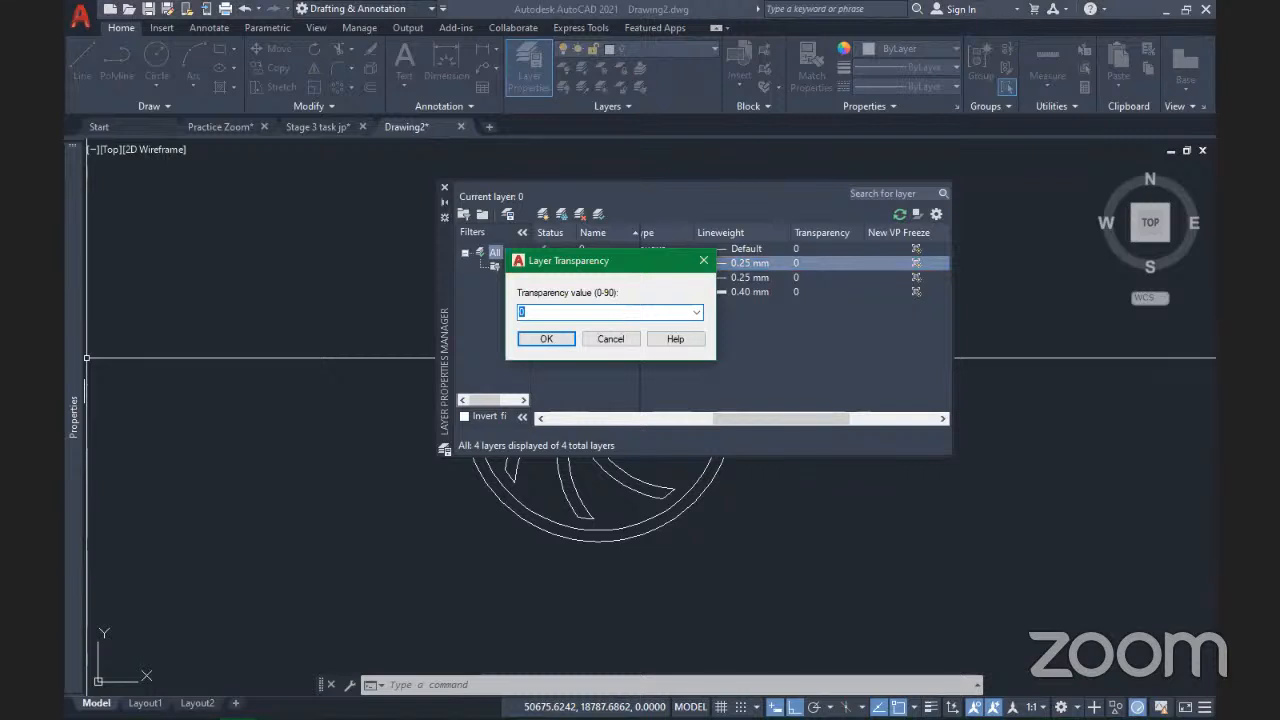
pyautogui.write('50')
pyautogui.press('Return')
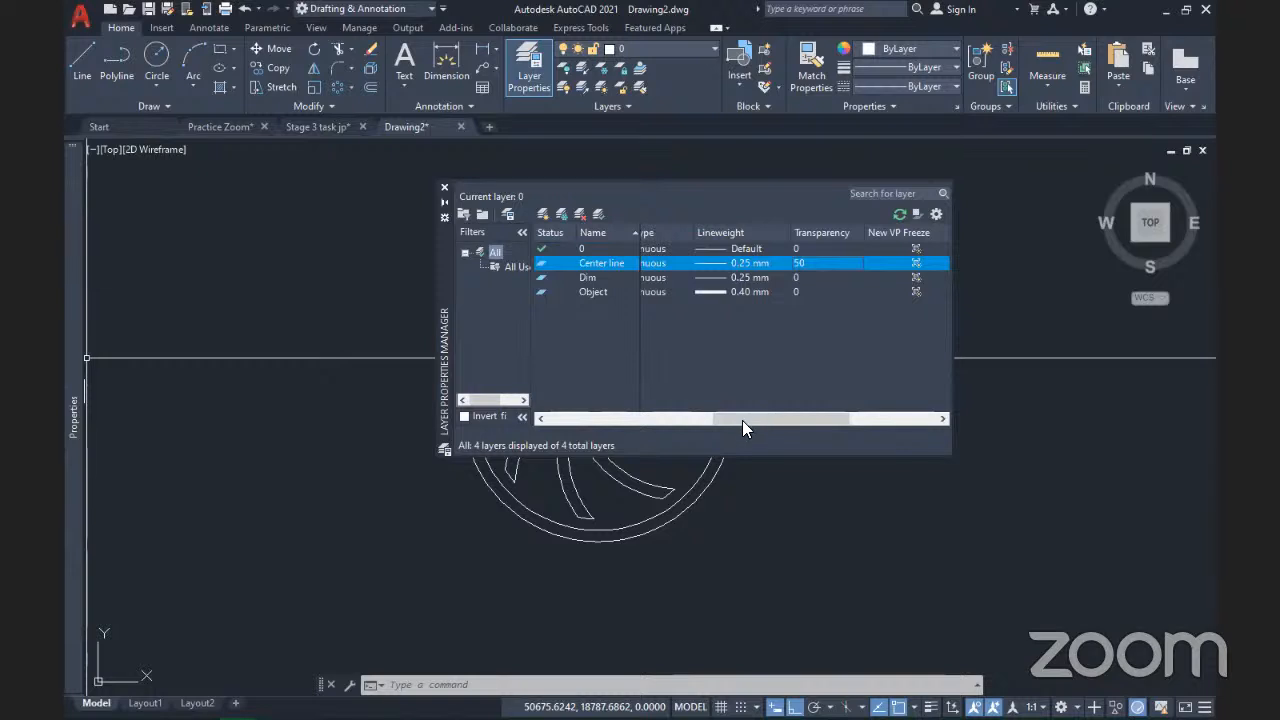
# - Open the linetype selection for the Center line layer and load the PHANTOM2 linetype from acadiso.lin
pyautogui.moveTo(742, 420); pyautogui.dragTo(721, 420)
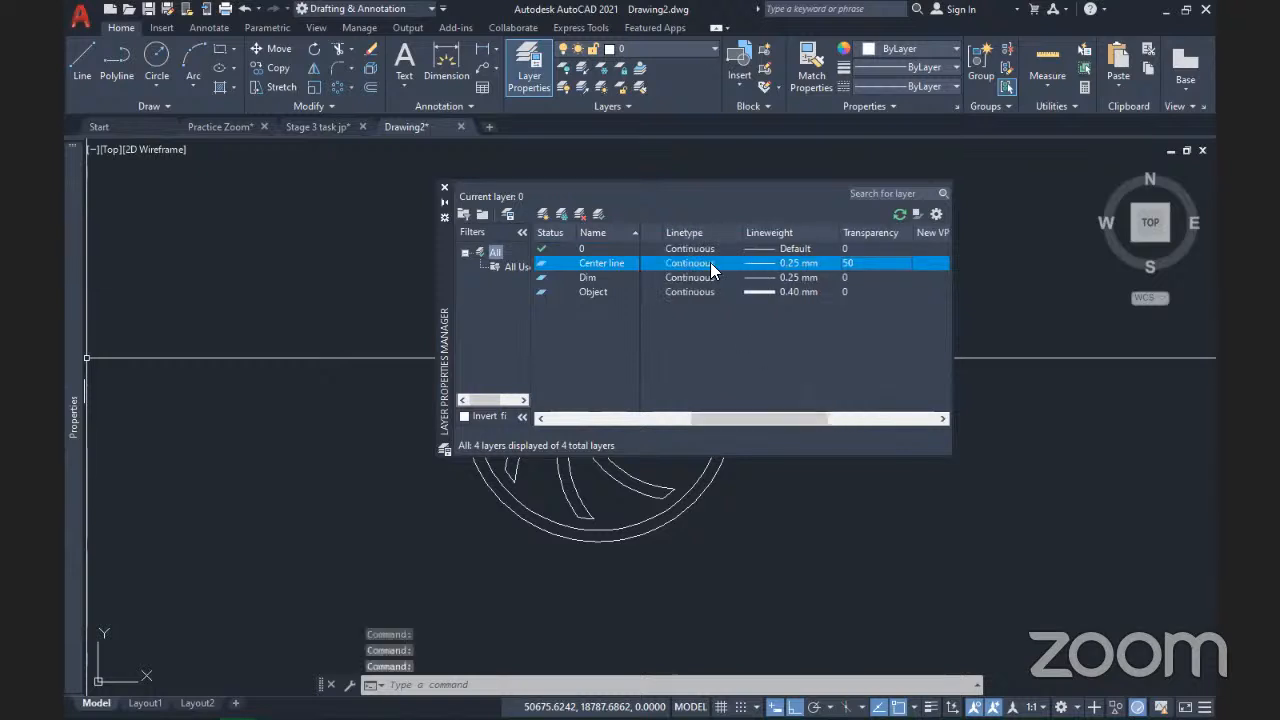
pyautogui.click(708, 262)
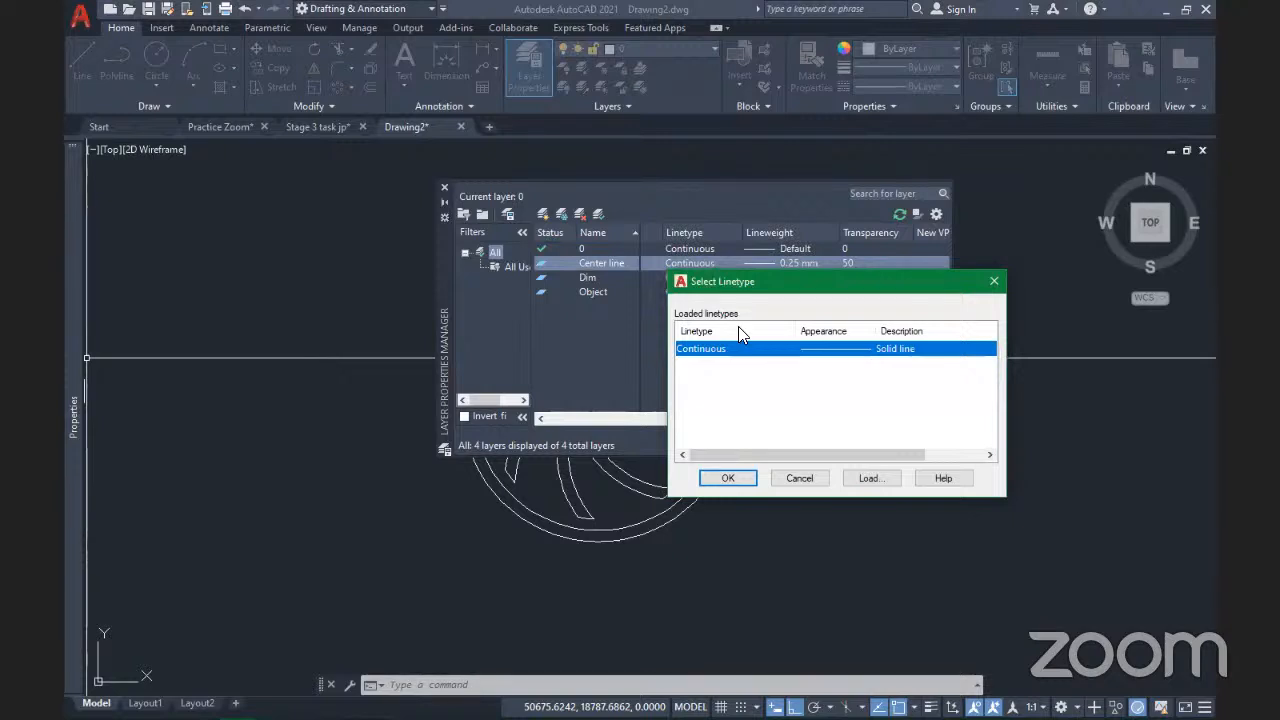
pyautogui.click(853, 478)
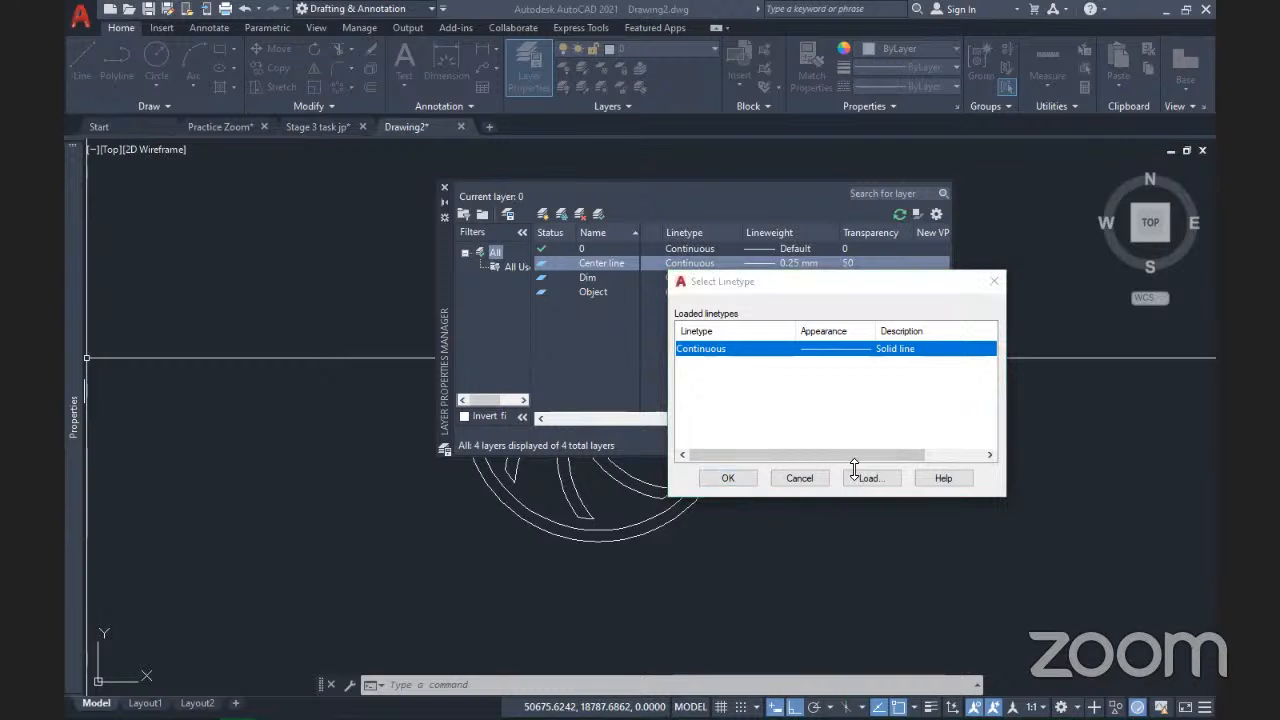
pyautogui.scroll(-11, 684, 345)
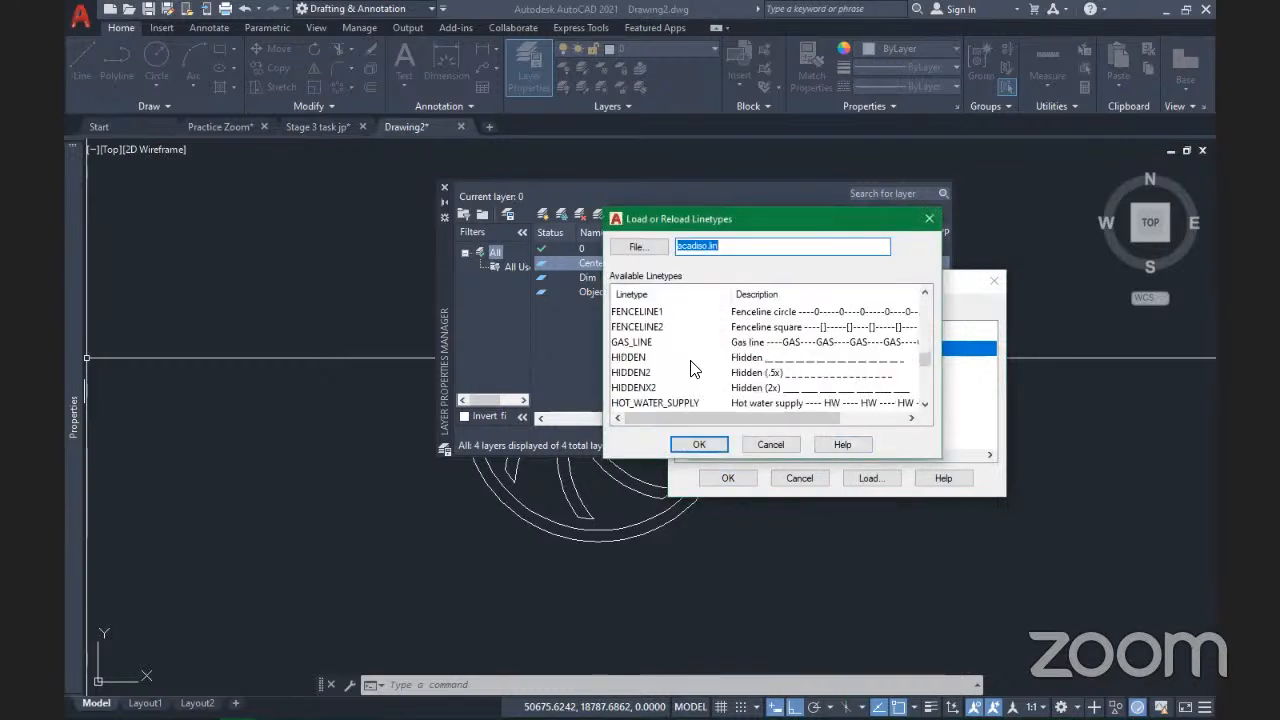
pyautogui.scroll(2, 690, 368)
pyautogui.scroll(3, 690, 368)
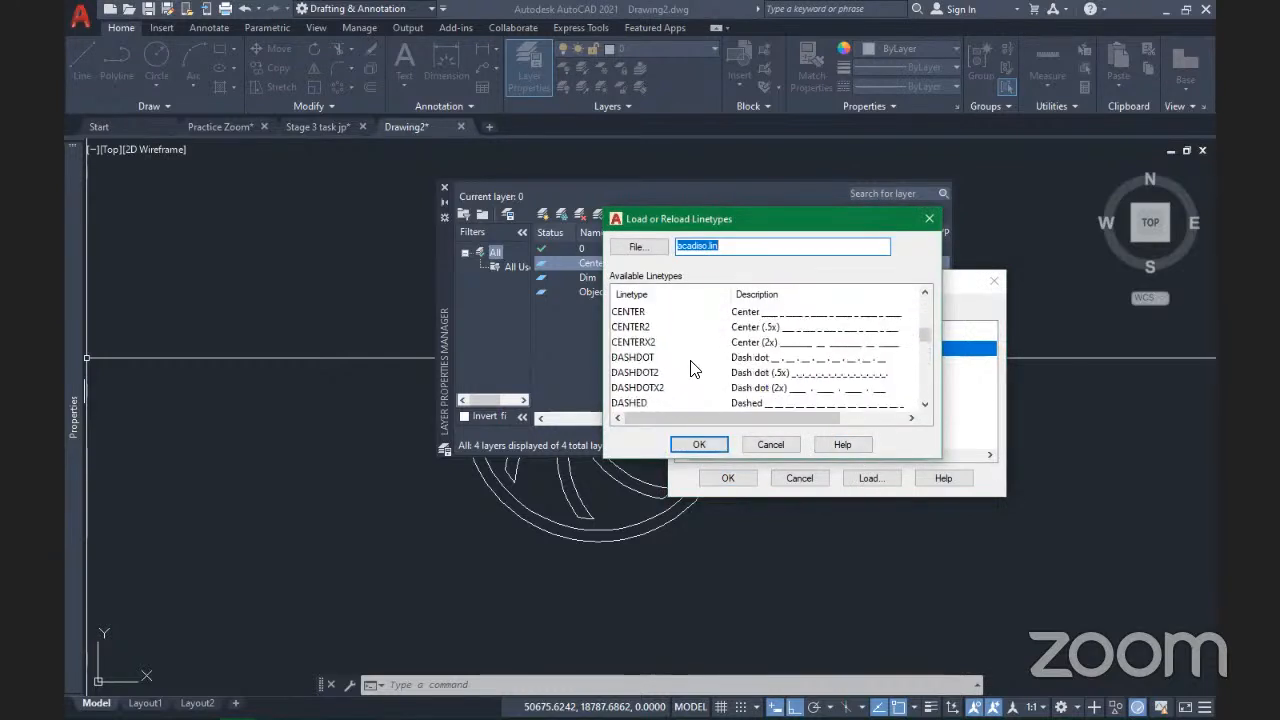
pyautogui.scroll(-1, 690, 368)
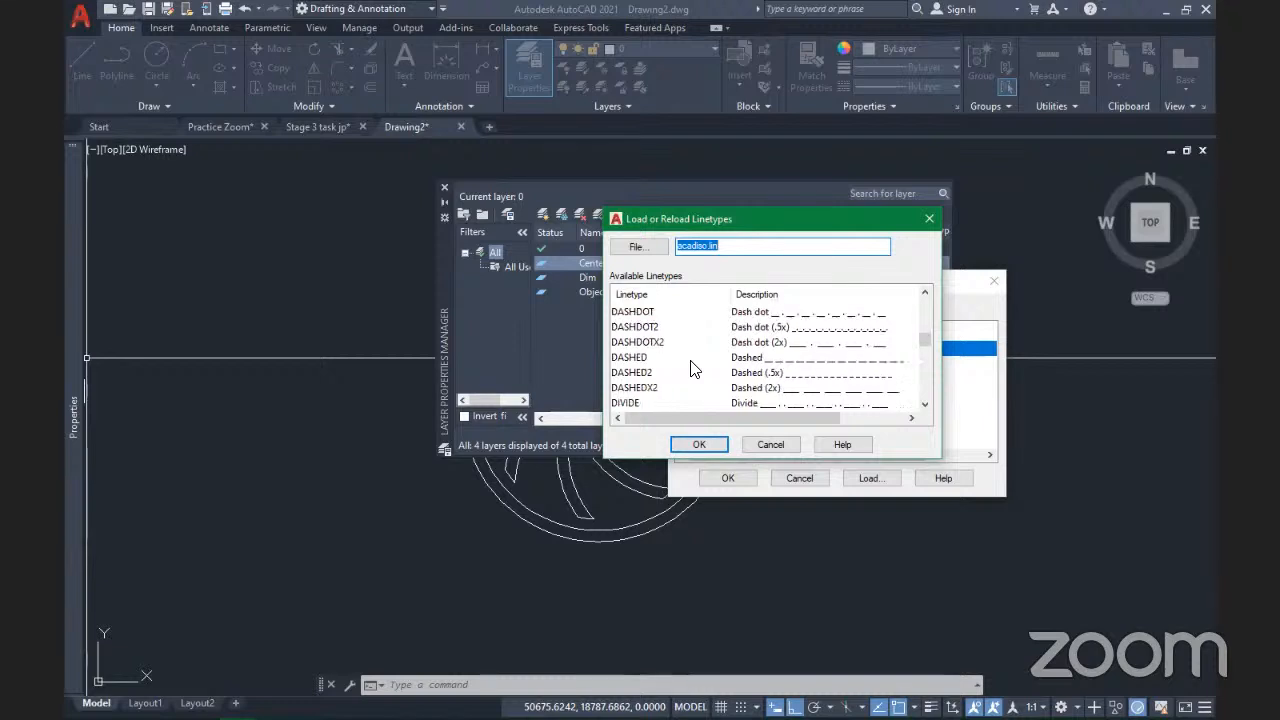
pyautogui.scroll(-4, 692, 368)
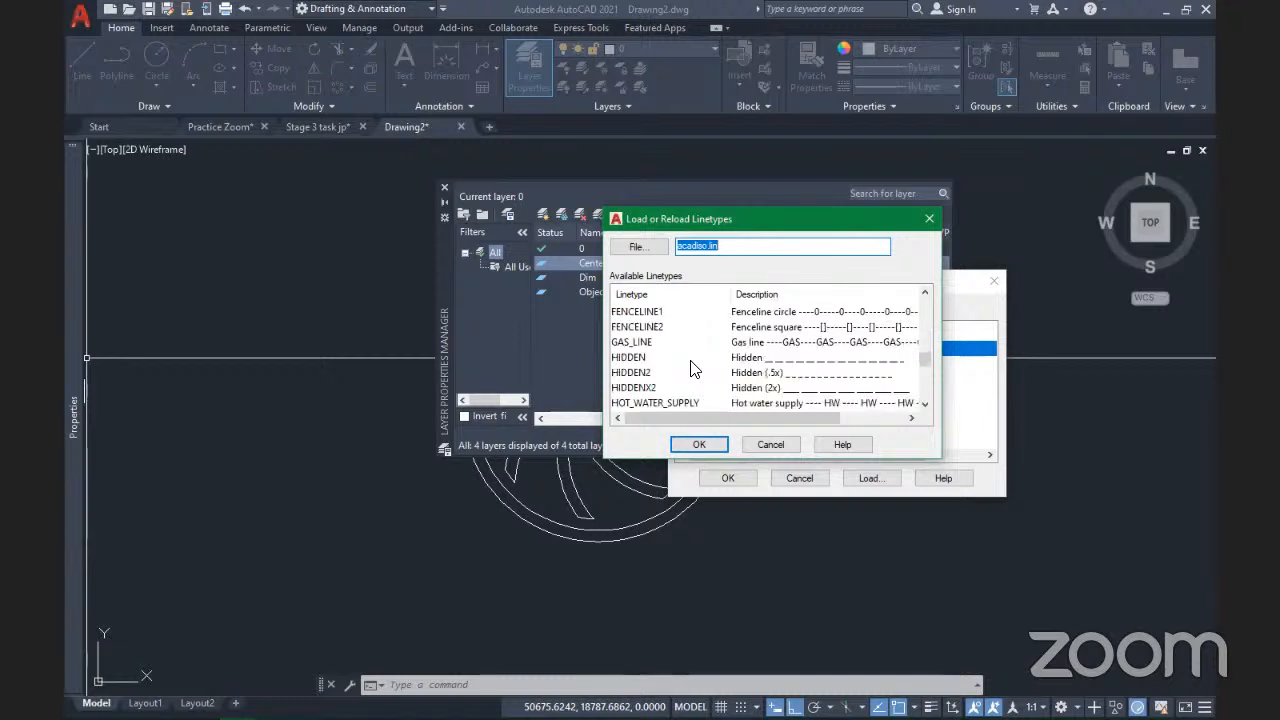
pyautogui.scroll(-3, 673, 382)
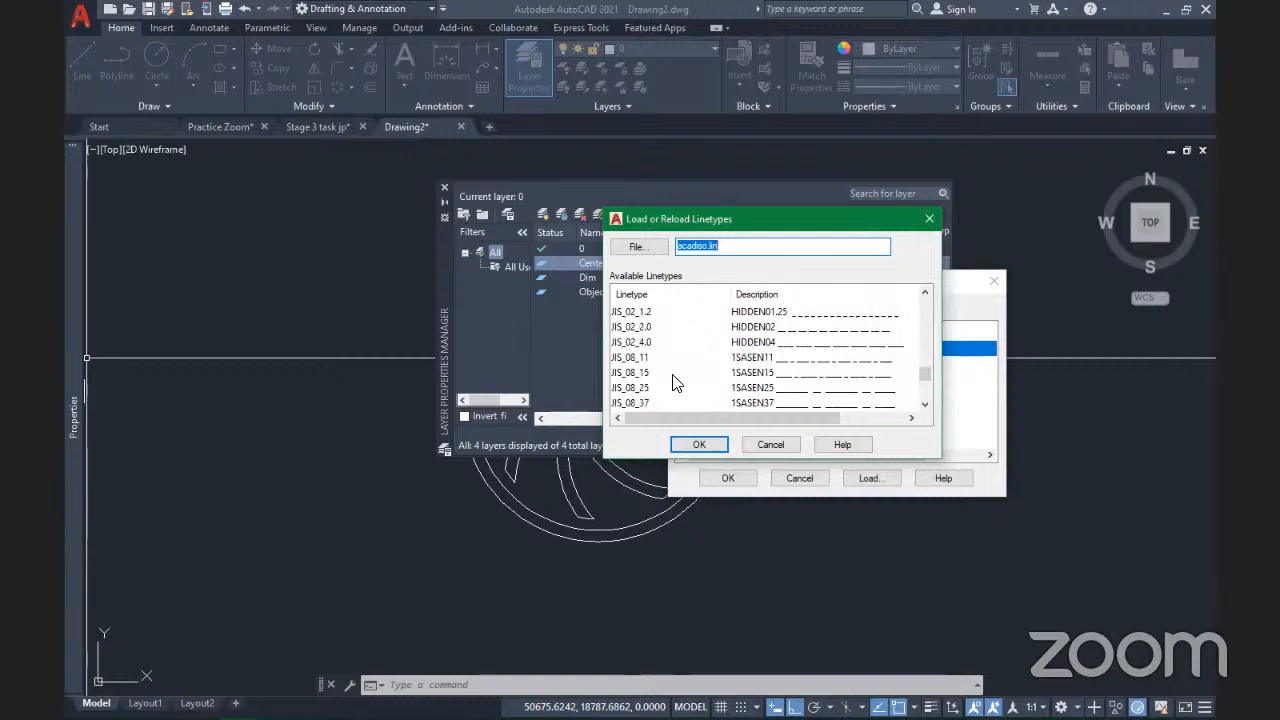
pyautogui.scroll(2, 673, 382)
pyautogui.scroll(2, 673, 382)
pyautogui.scroll(-7, 678, 376)
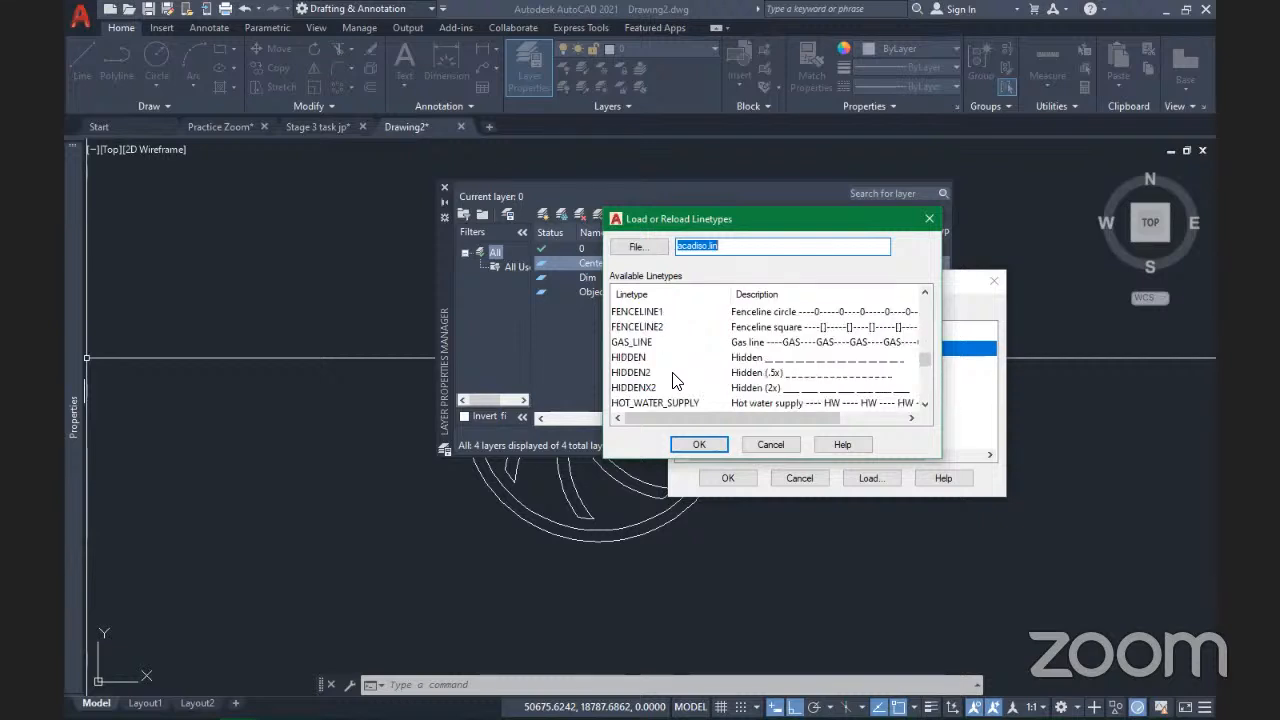
pyautogui.scroll(-1, 678, 372)
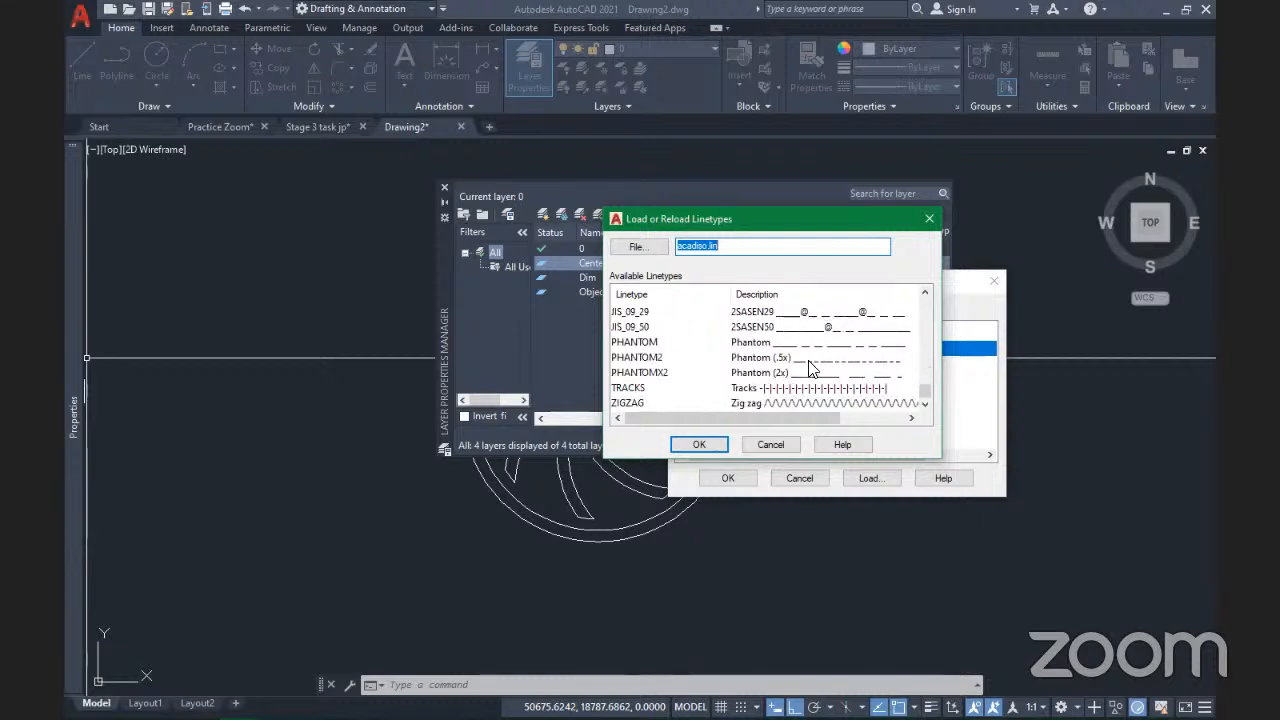
pyautogui.click(650, 358)
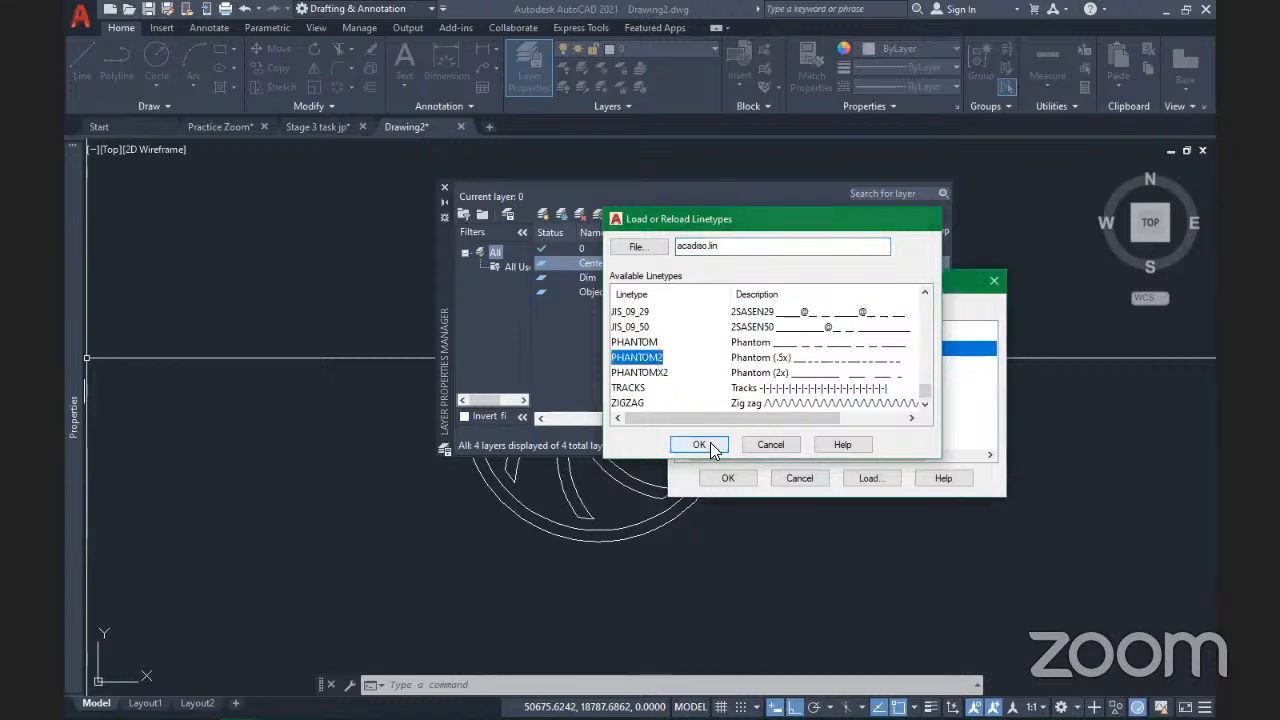
pyautogui.press('Return')
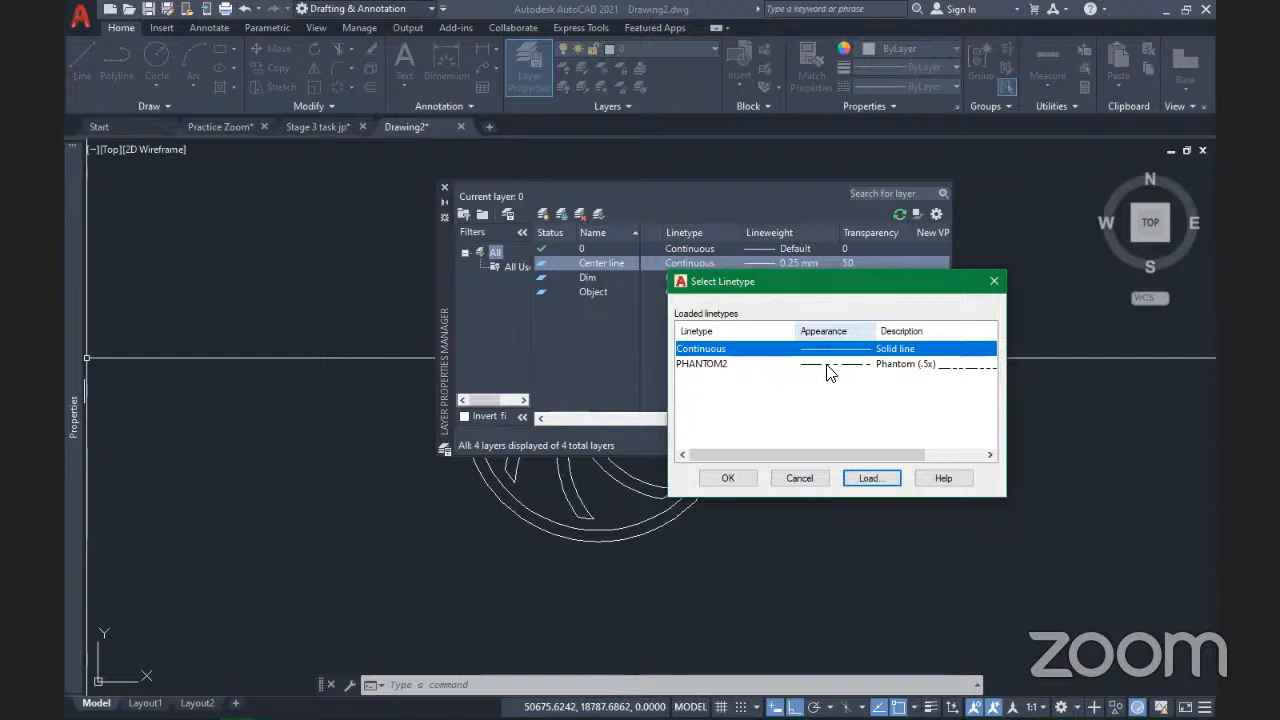
# - Give the Center line layer the PHANTOM2 linetype and index colour 8, and close the layer manager
pyautogui.click(834, 365)
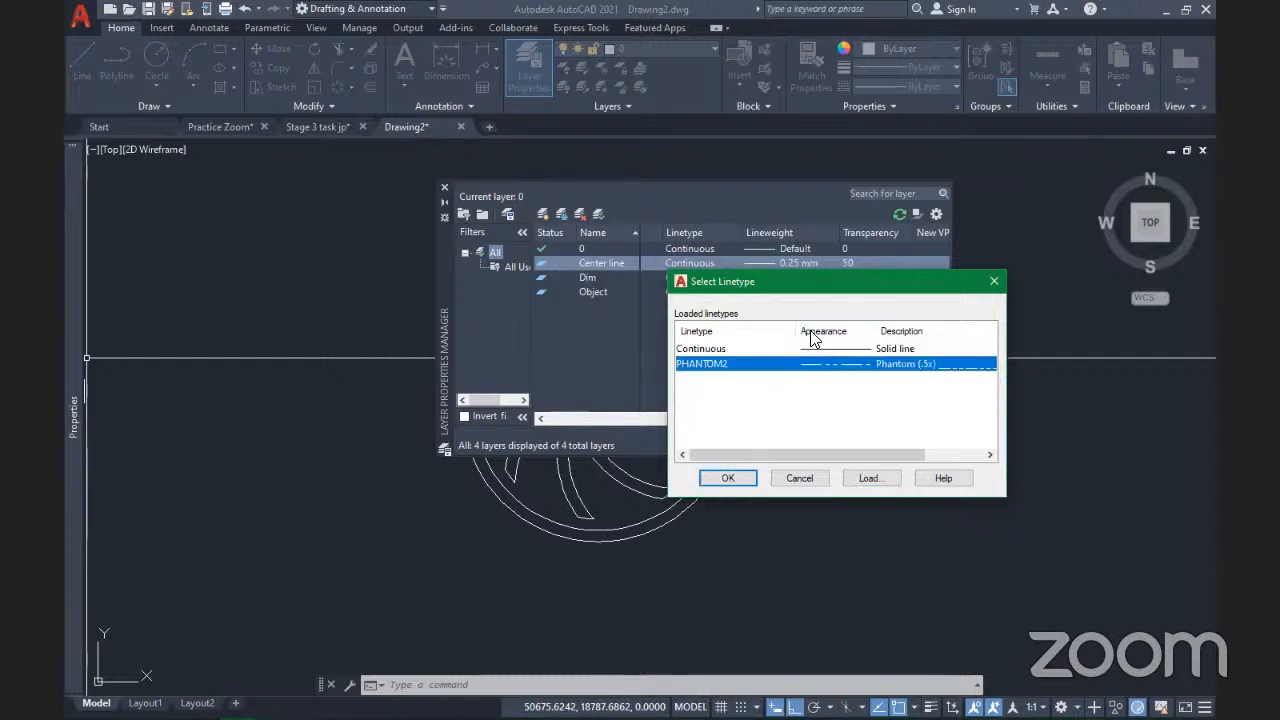
pyautogui.press('Return')
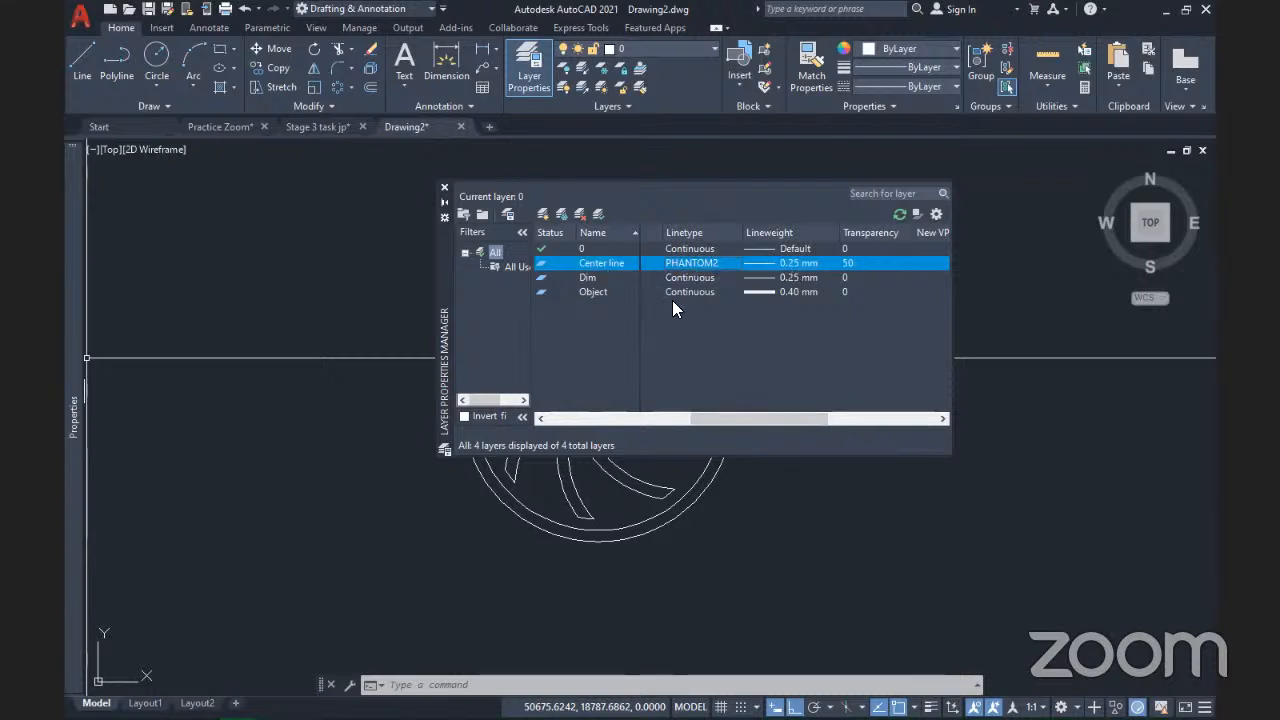
pyautogui.moveTo(728, 418); pyautogui.dragTo(546, 418)
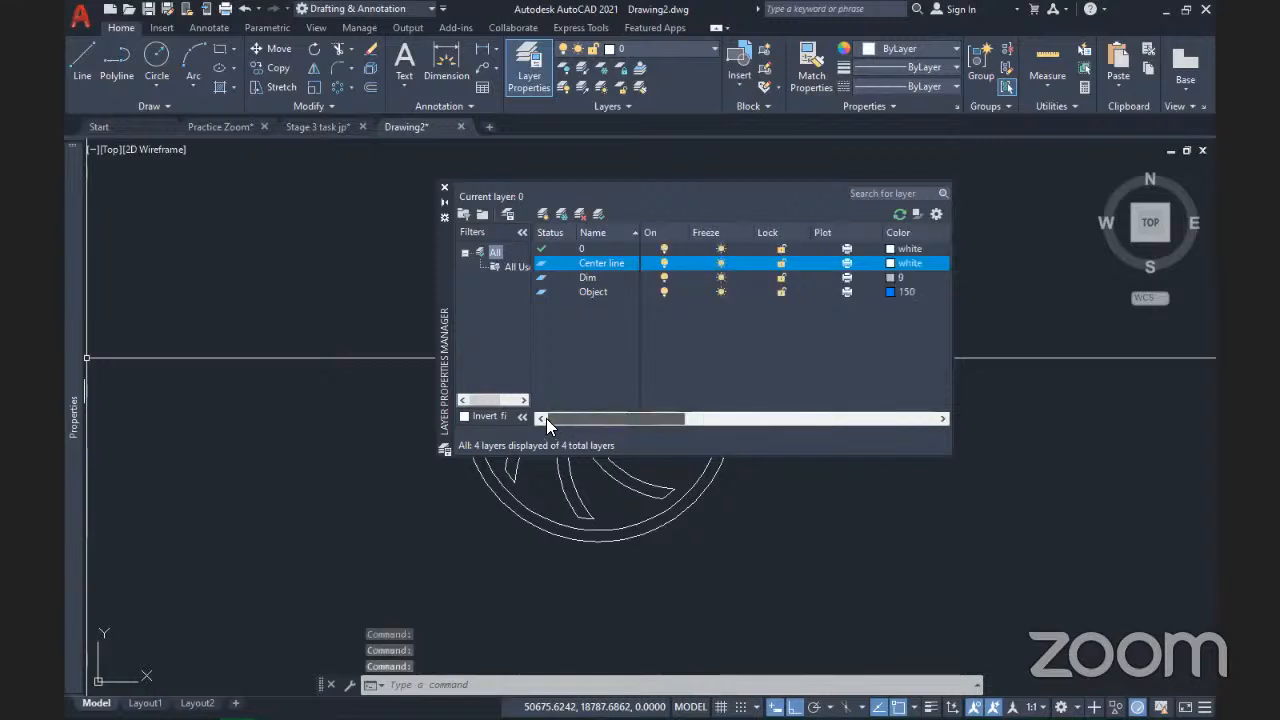
pyautogui.click(888, 262)
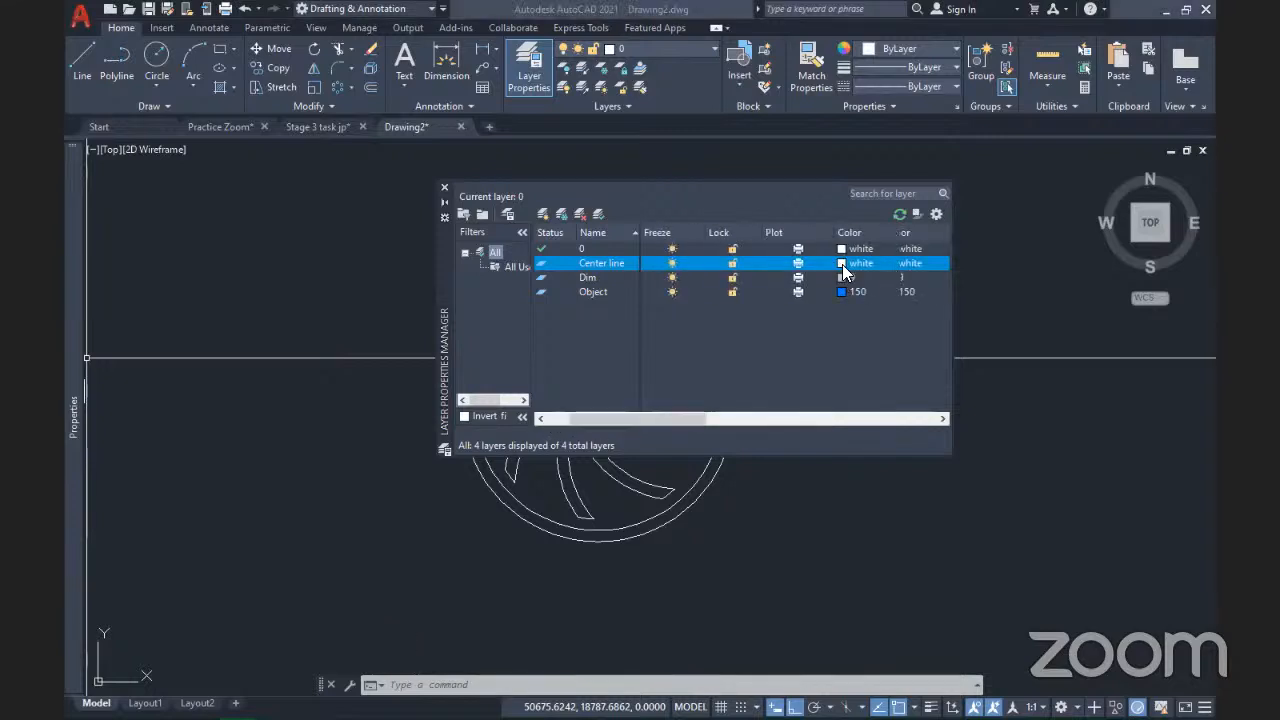
pyautogui.click(842, 264)
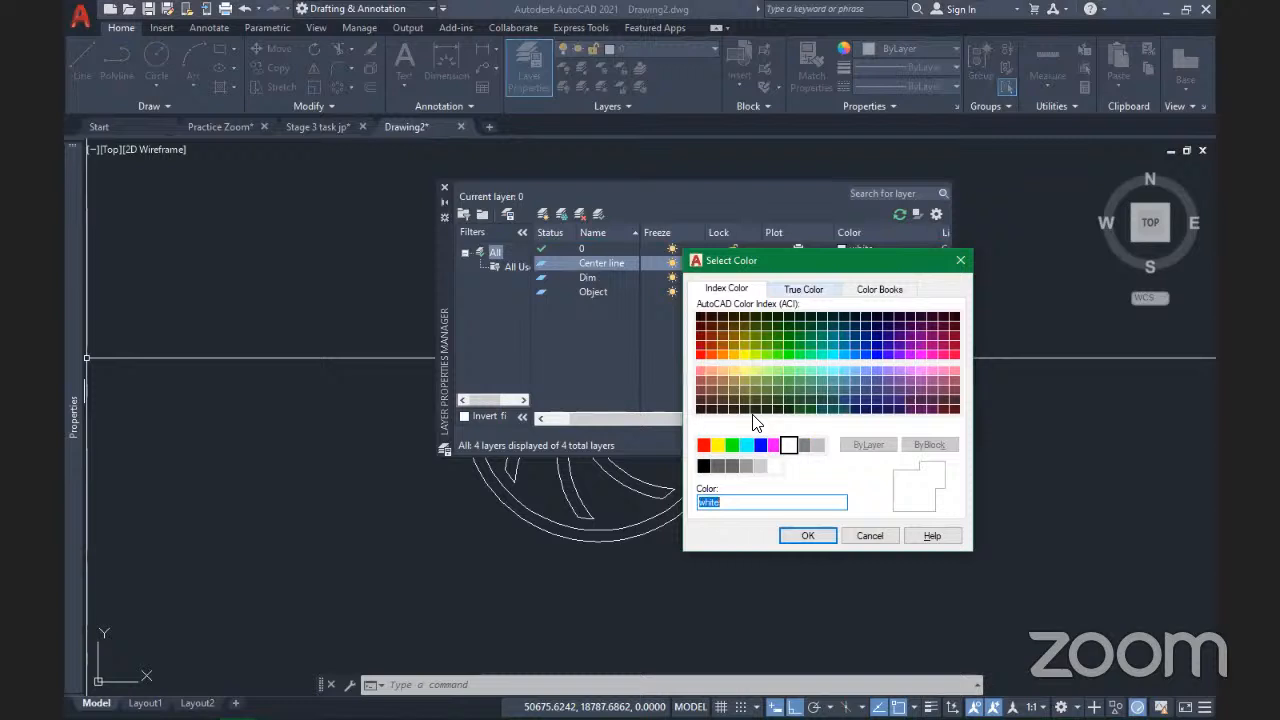
pyautogui.click(802, 445)
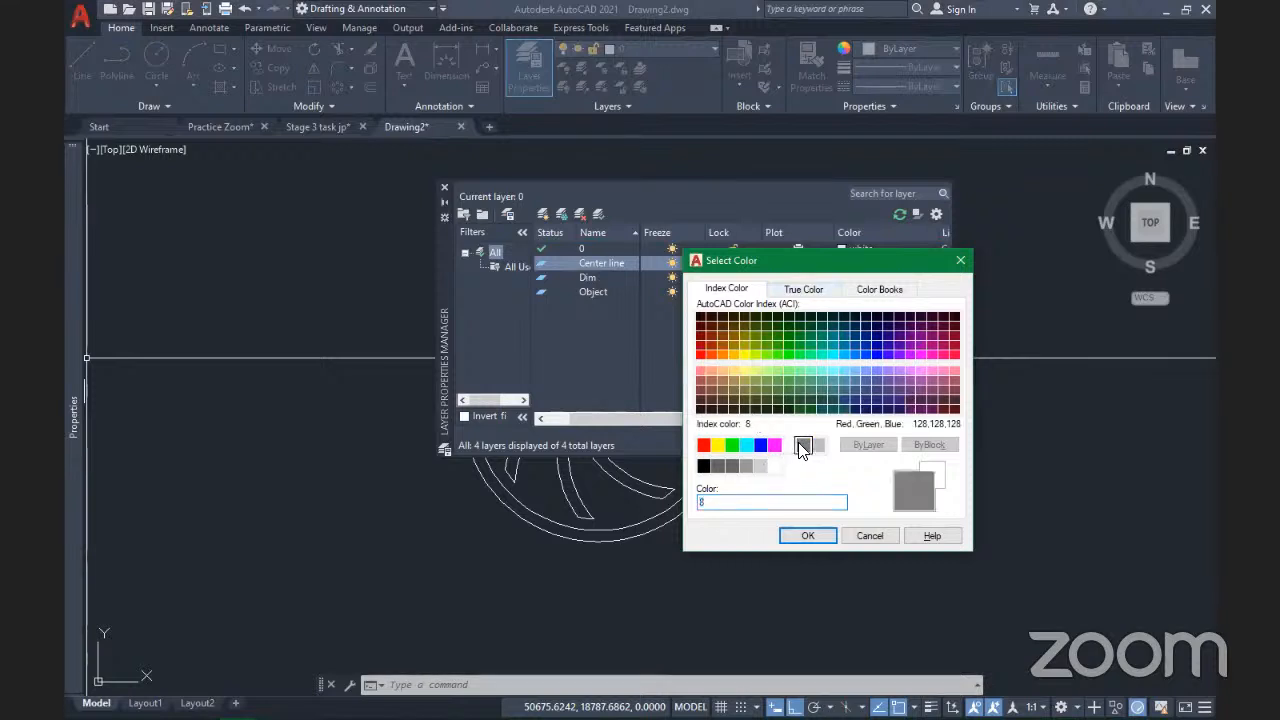
pyautogui.click(808, 536)
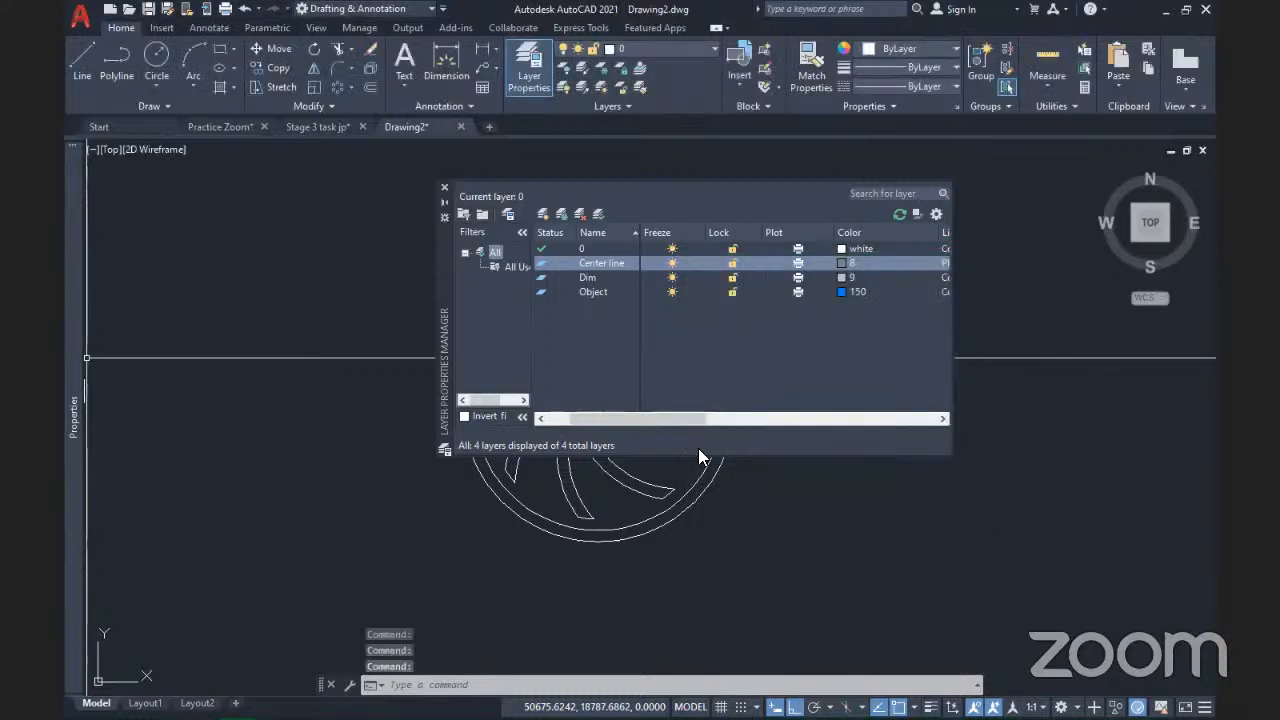
pyautogui.click(445, 191)
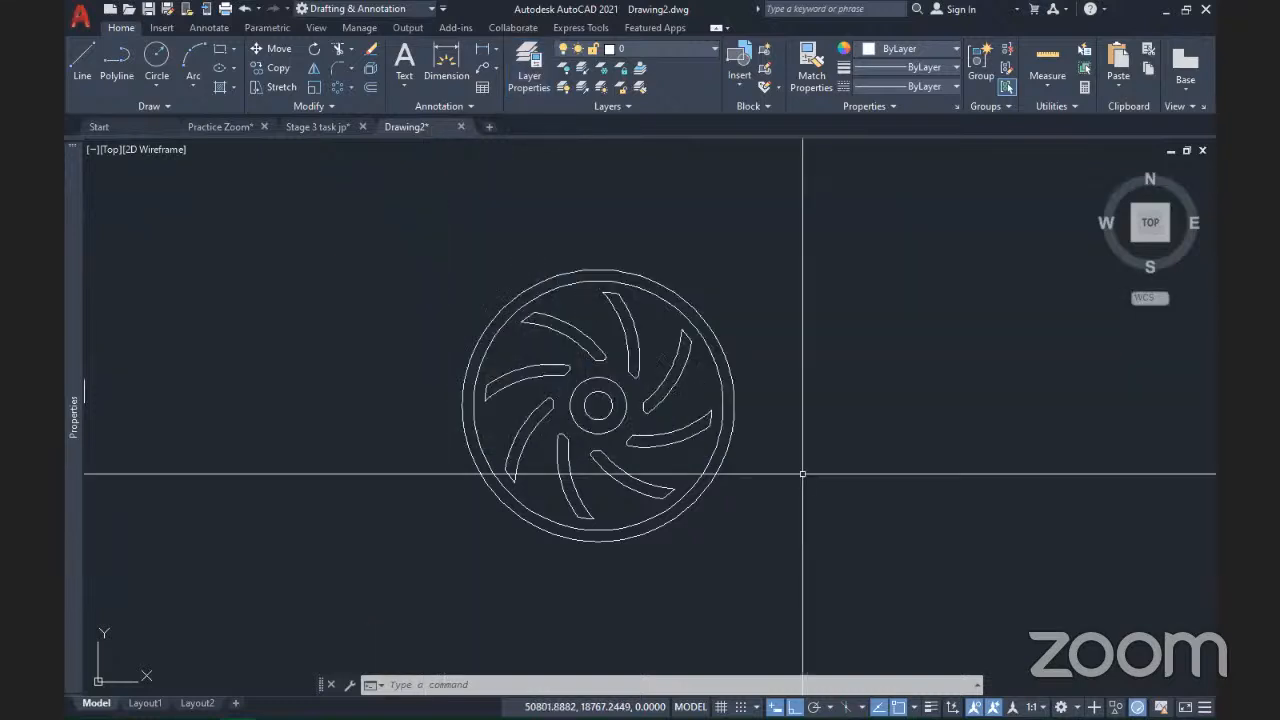
# - Set the DIMLAYER system variable to Dim so that new dimensions are placed on the Dim layer
pyautogui.write('dim')
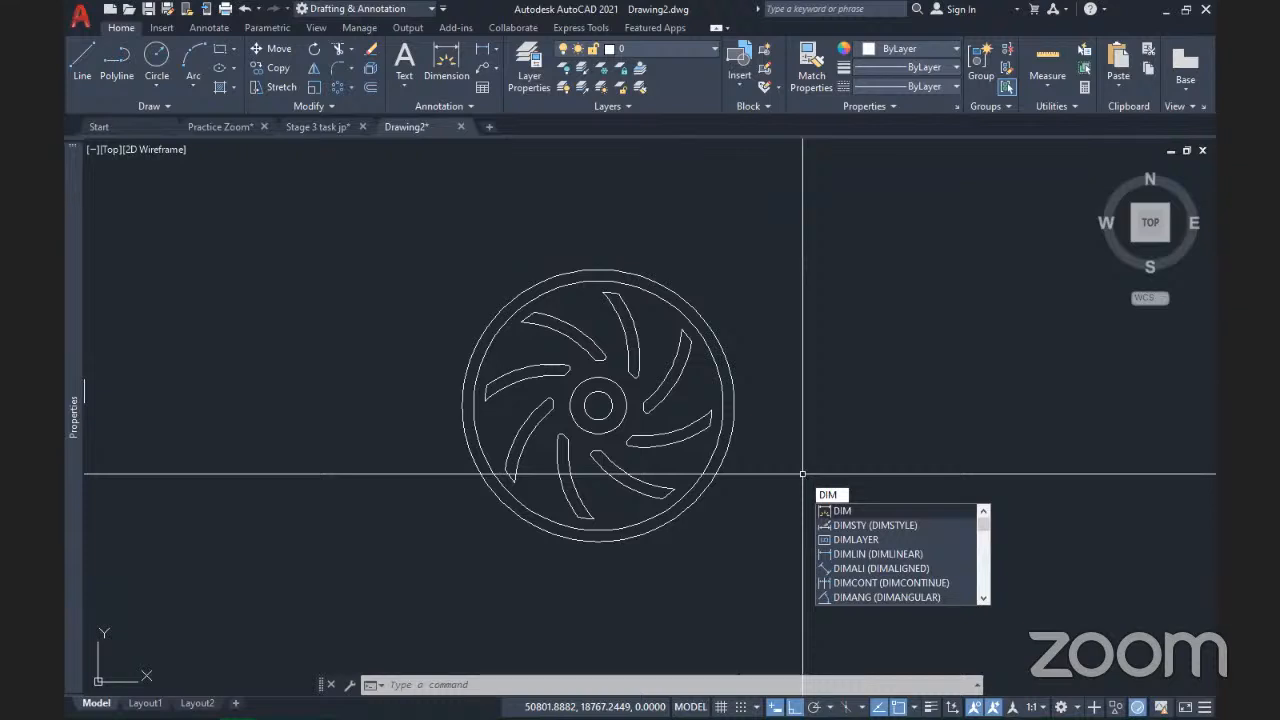
pyautogui.write('lay')
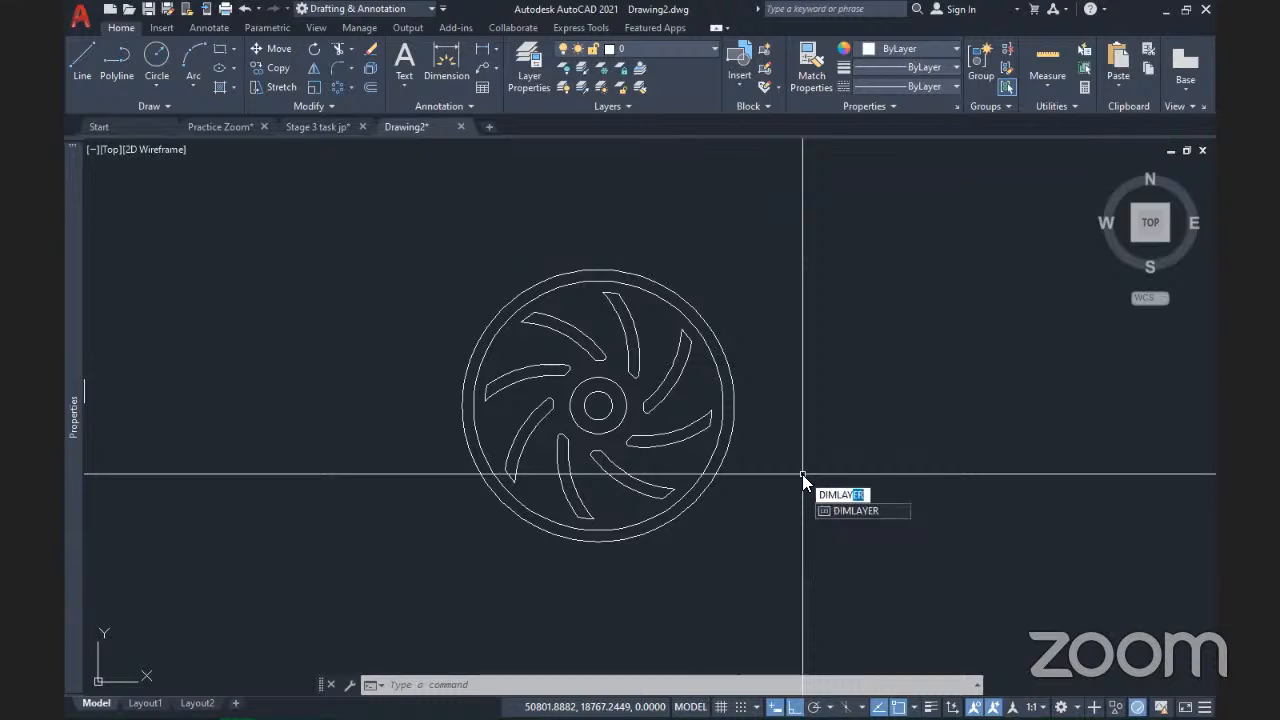
pyautogui.press('Return')
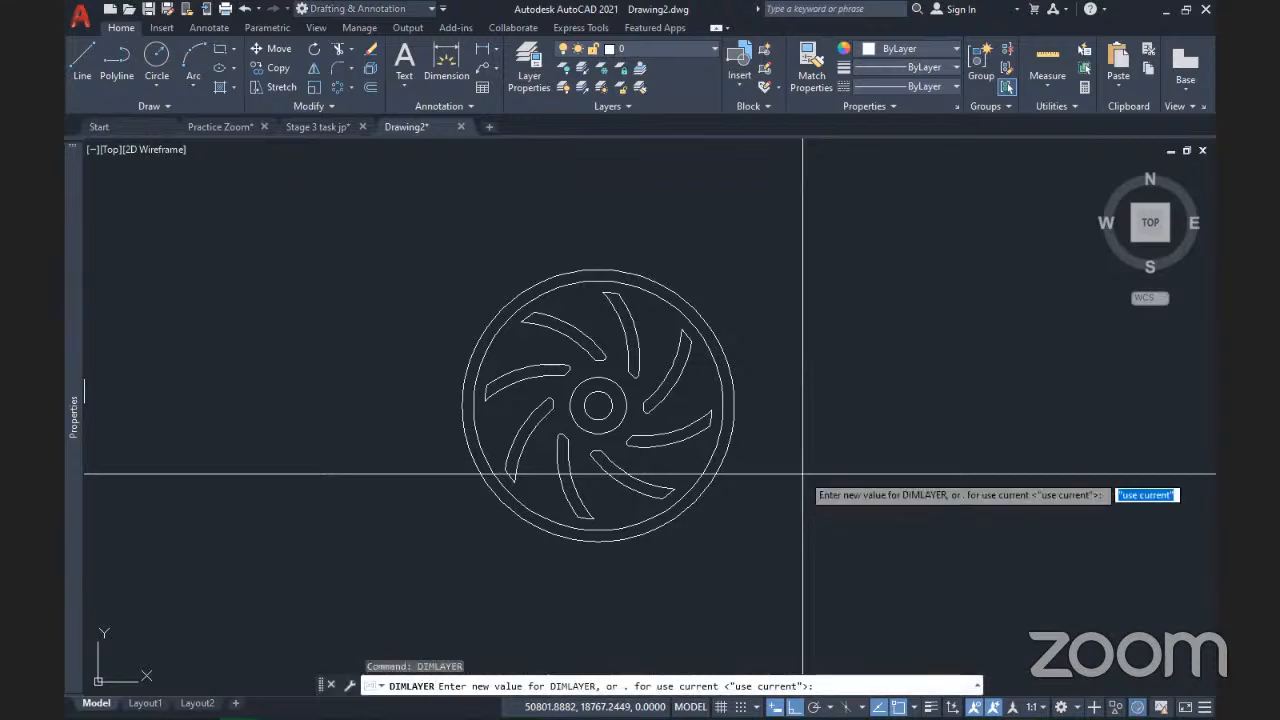
pyautogui.write('Dim')
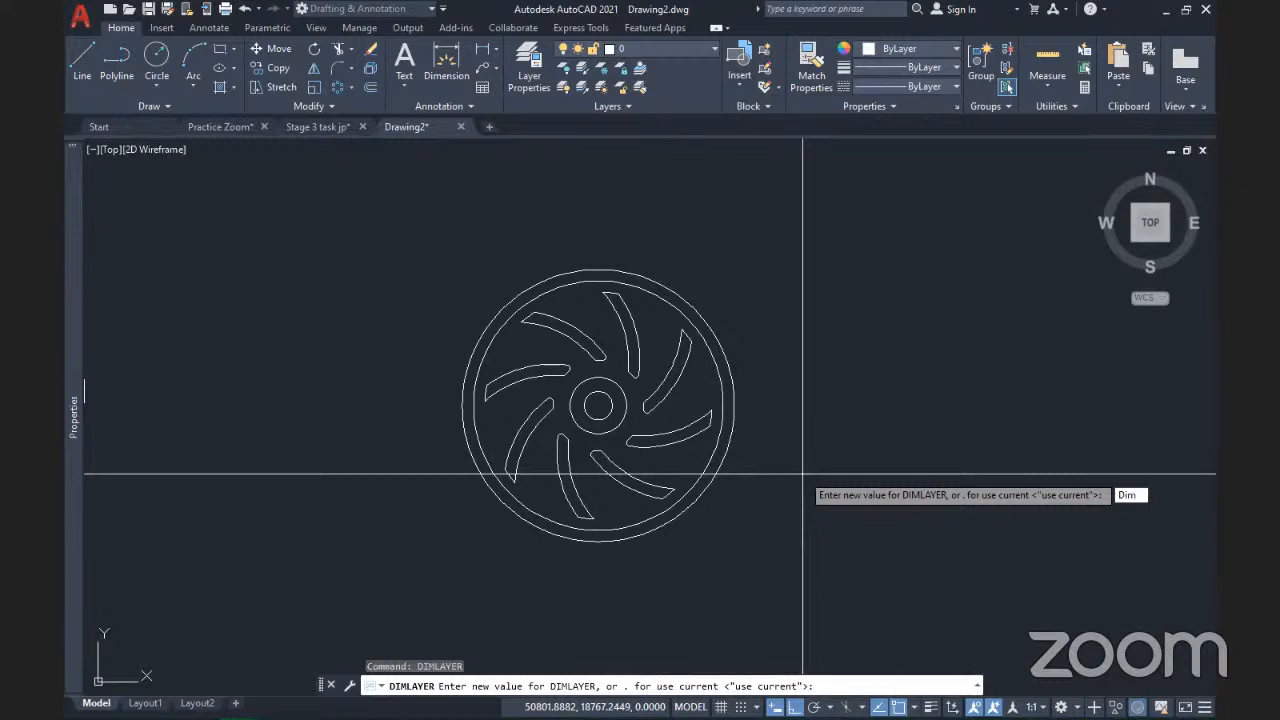
pyautogui.press('Return')
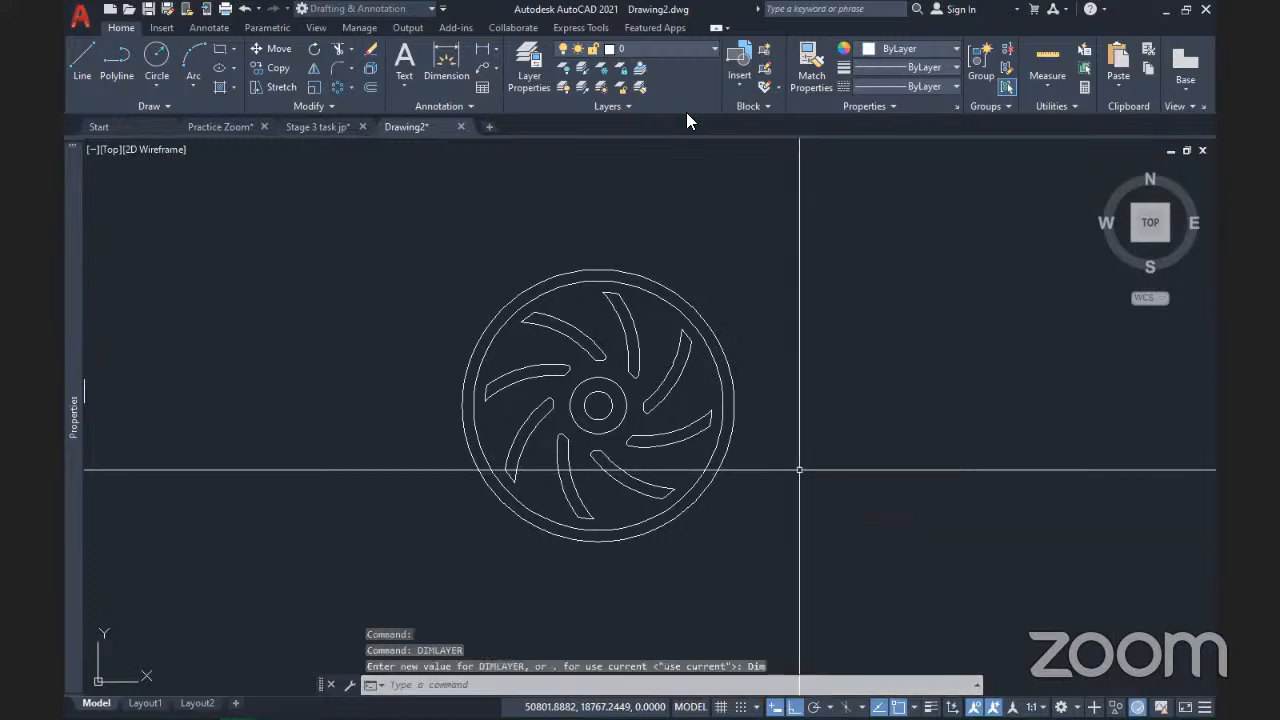
# - Assign all the geometry of both spoked wheels to the Object layer and clear the selection
pyautogui.click(674, 47)
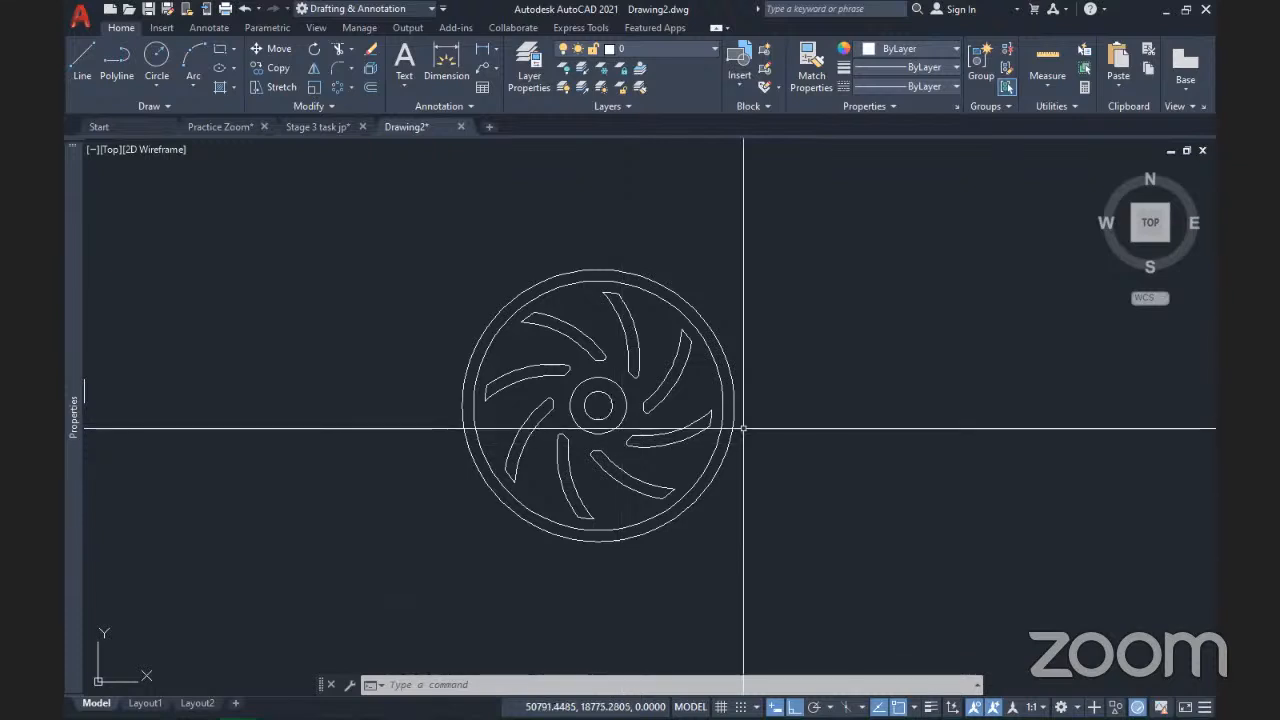
pyautogui.scroll(-3, 746, 427)
pyautogui.click(858, 601)
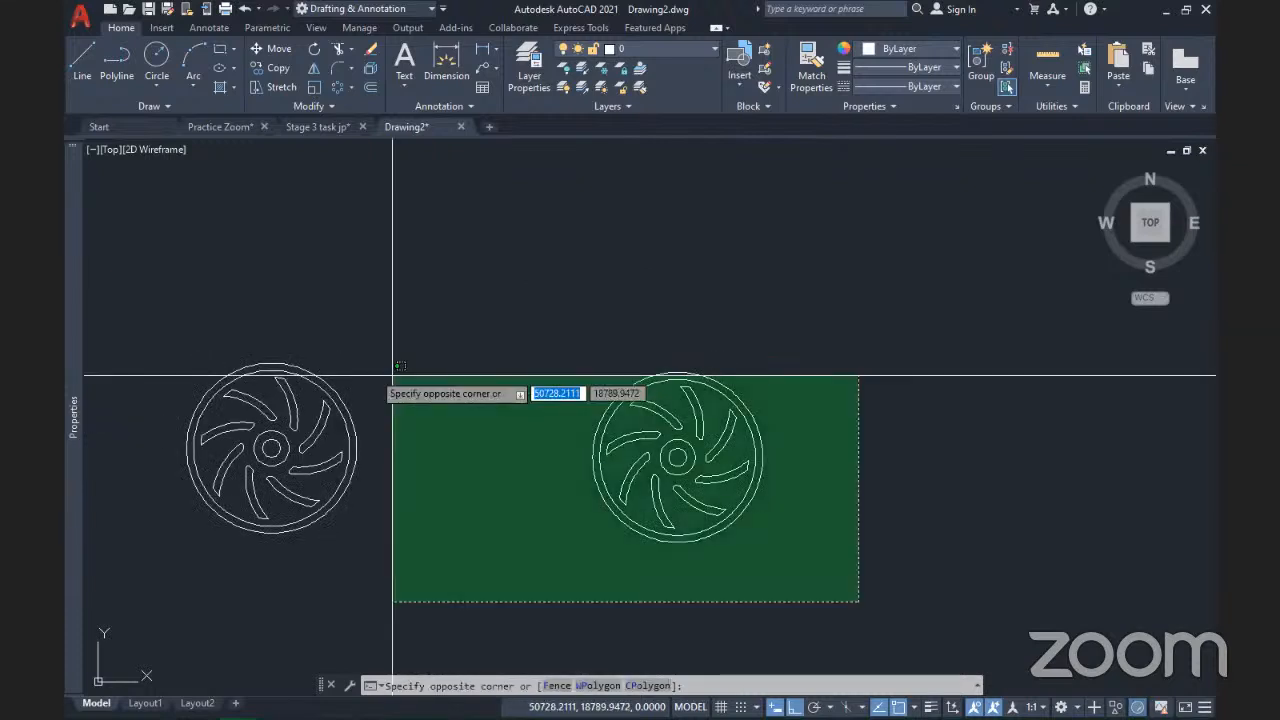
pyautogui.click(170, 283)
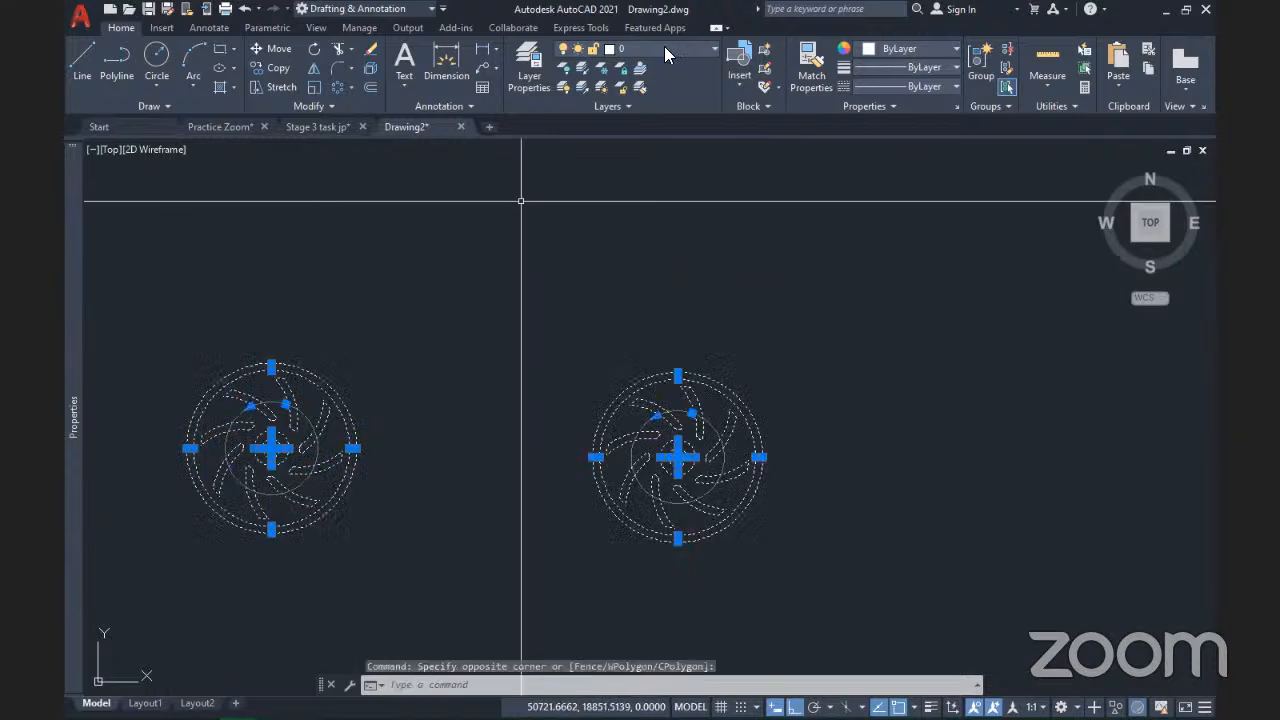
pyautogui.click(664, 46)
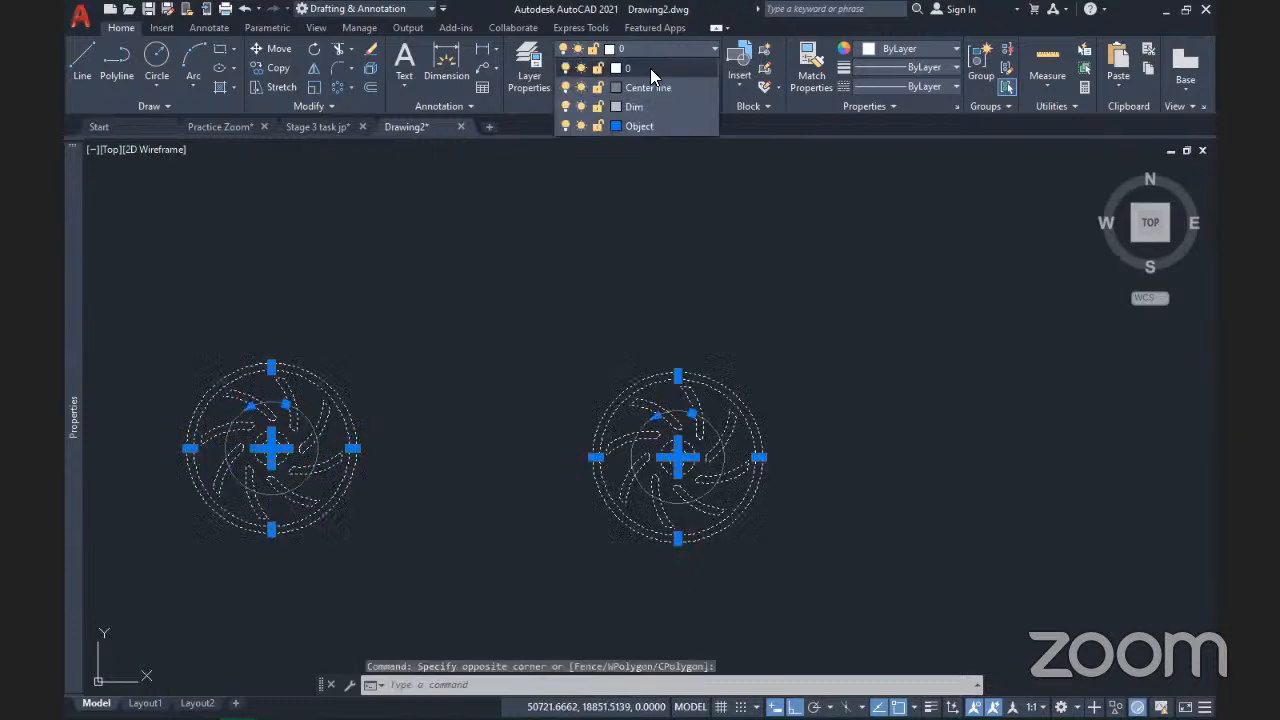
pyautogui.click(640, 126)
pyautogui.click(793, 399)
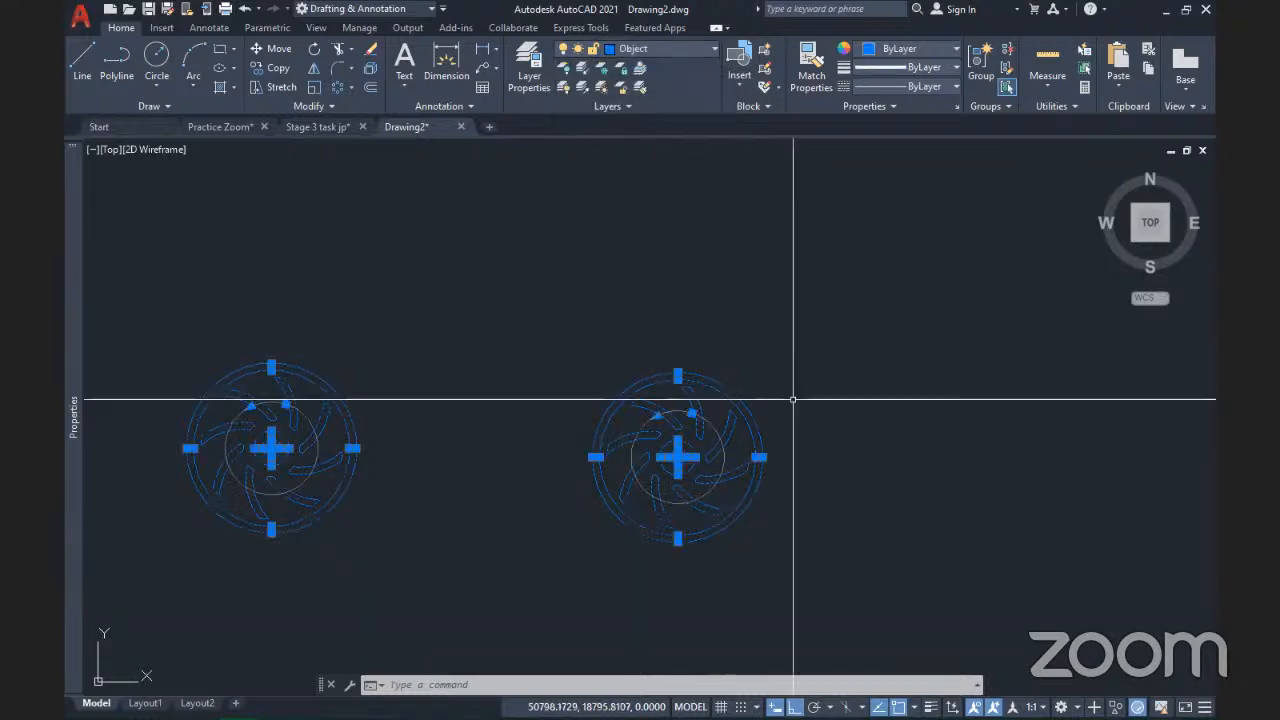
pyautogui.press('Escape')
pyautogui.click(824, 401)
pyautogui.scroll(3, 811, 430)
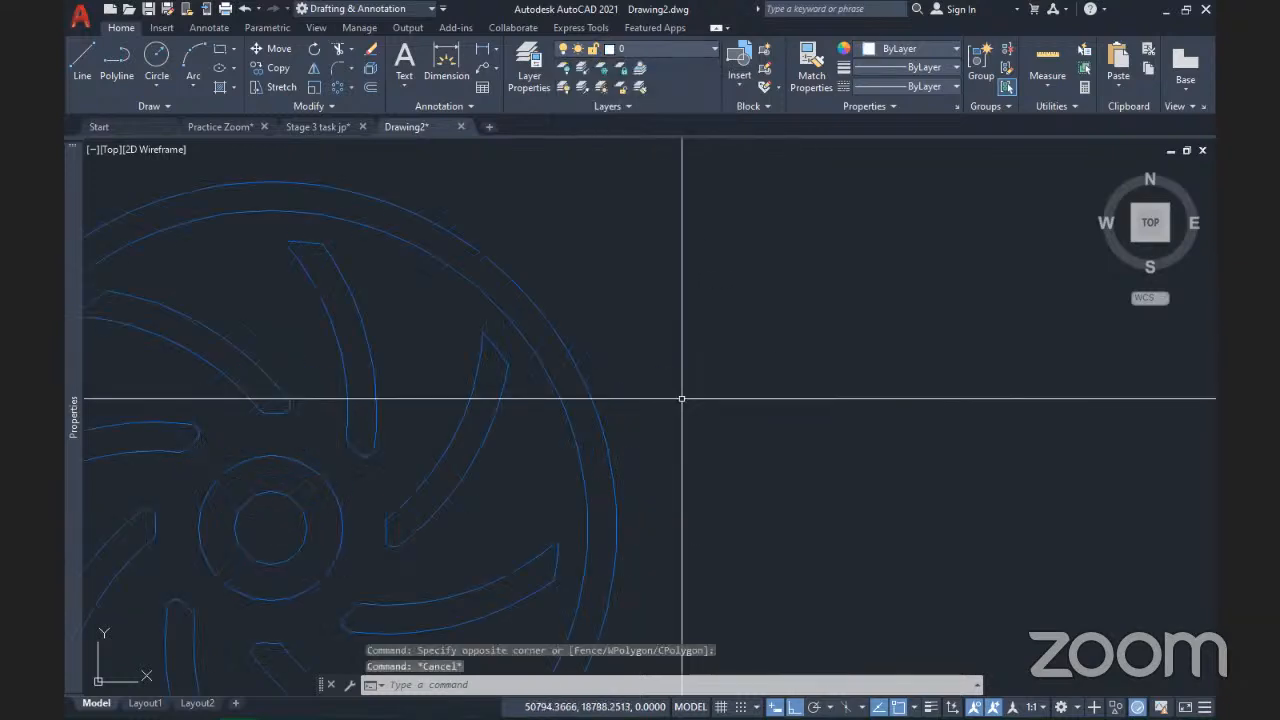
pyautogui.scroll(-1, 681, 398)
pyautogui.moveTo(663, 408)
pyautogui.mouseDown(button='middle')
pyautogui.moveTo(864, 341)
pyautogui.moveTo(849, 341)
pyautogui.mouseUp(button='middle')
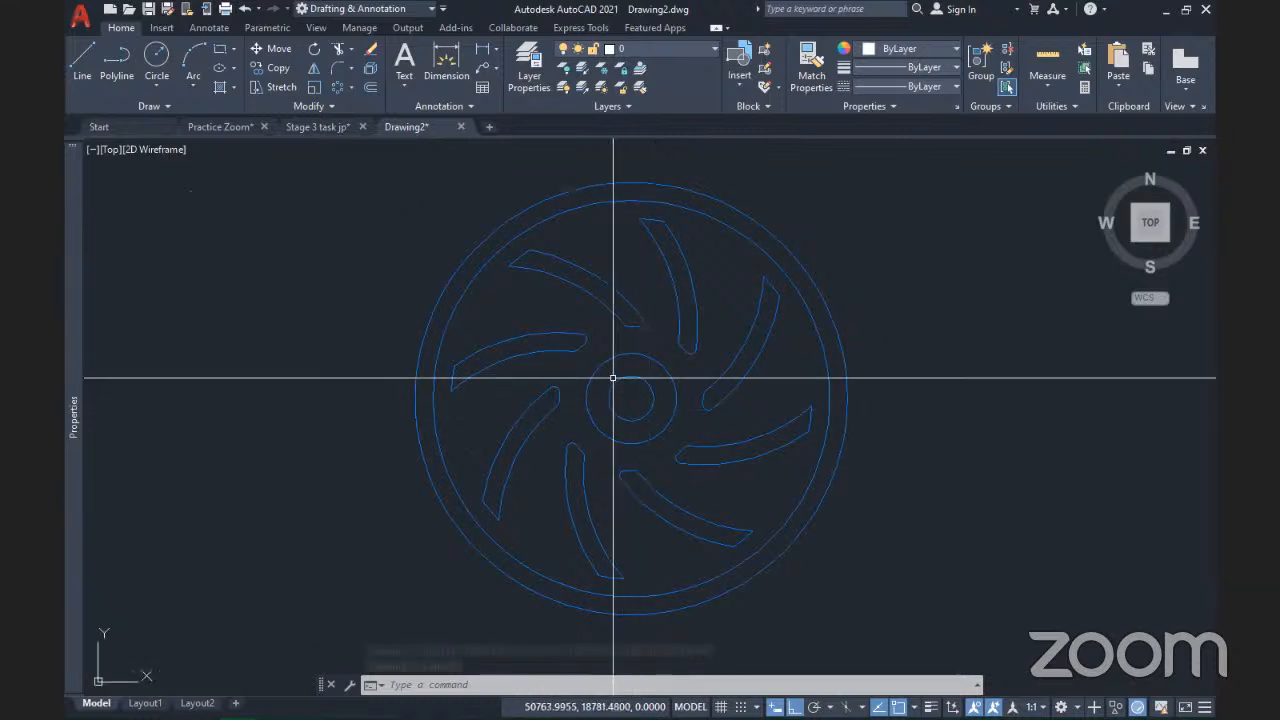
# - Review the Standard dimension style's arrow and fit settings without changing them, and make Standard the current dimension style
pyautogui.click(206, 28)
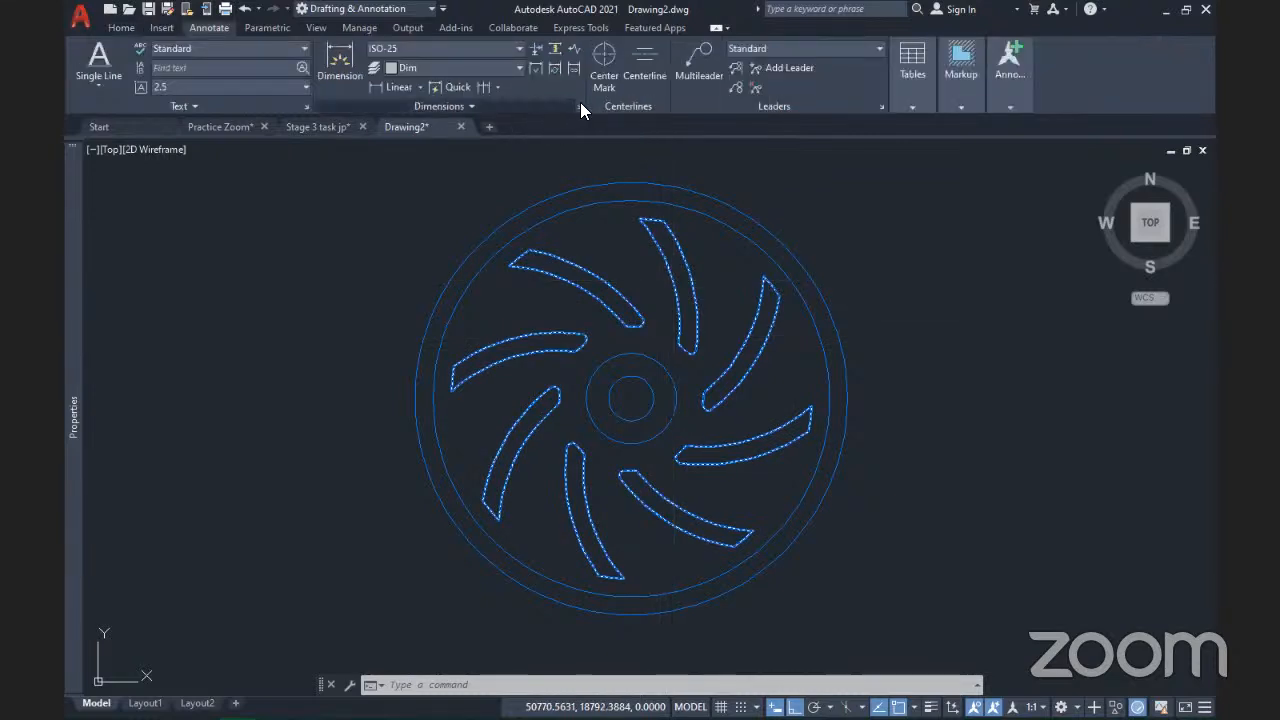
pyautogui.click(580, 104)
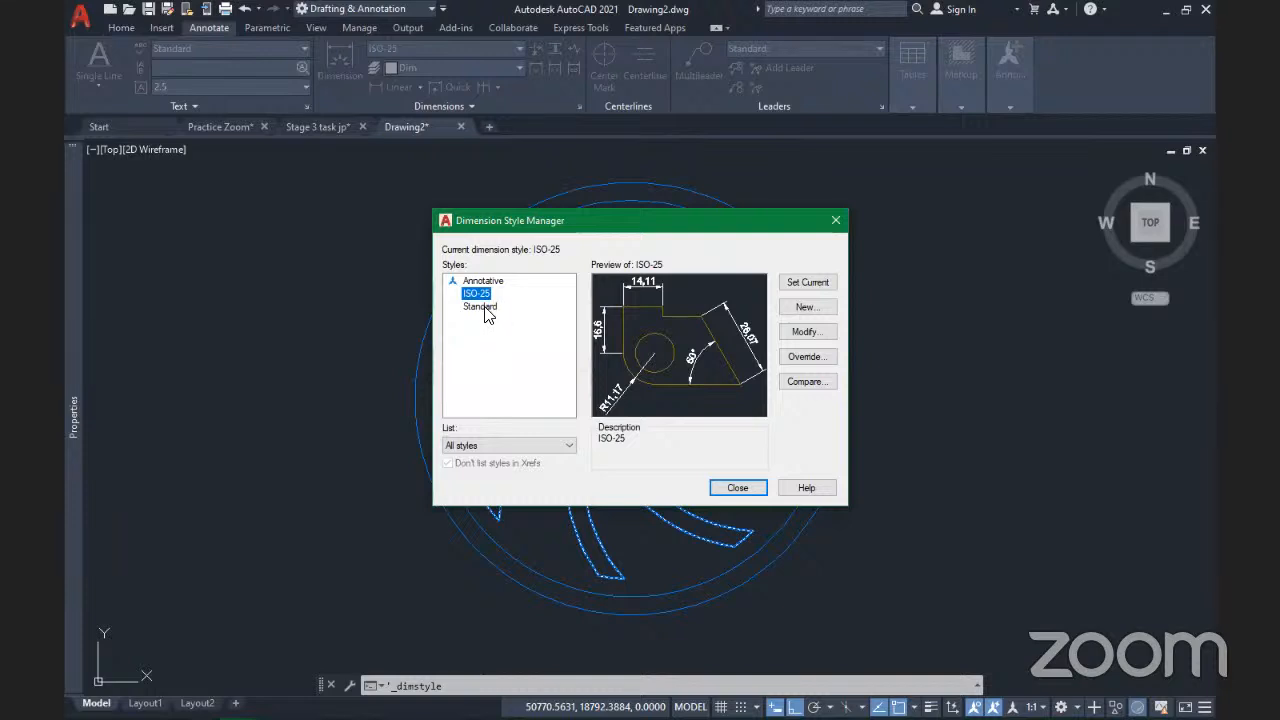
pyautogui.click(487, 310)
pyautogui.press('F2')
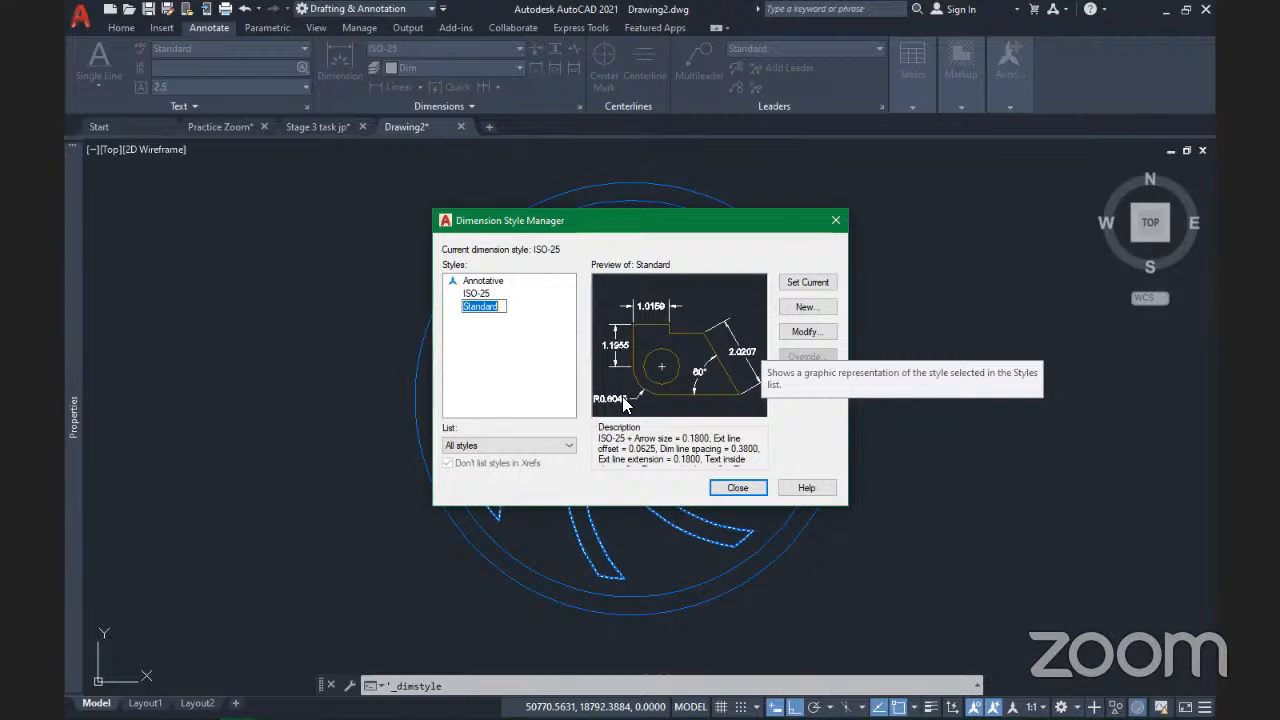
pyautogui.click(812, 336)
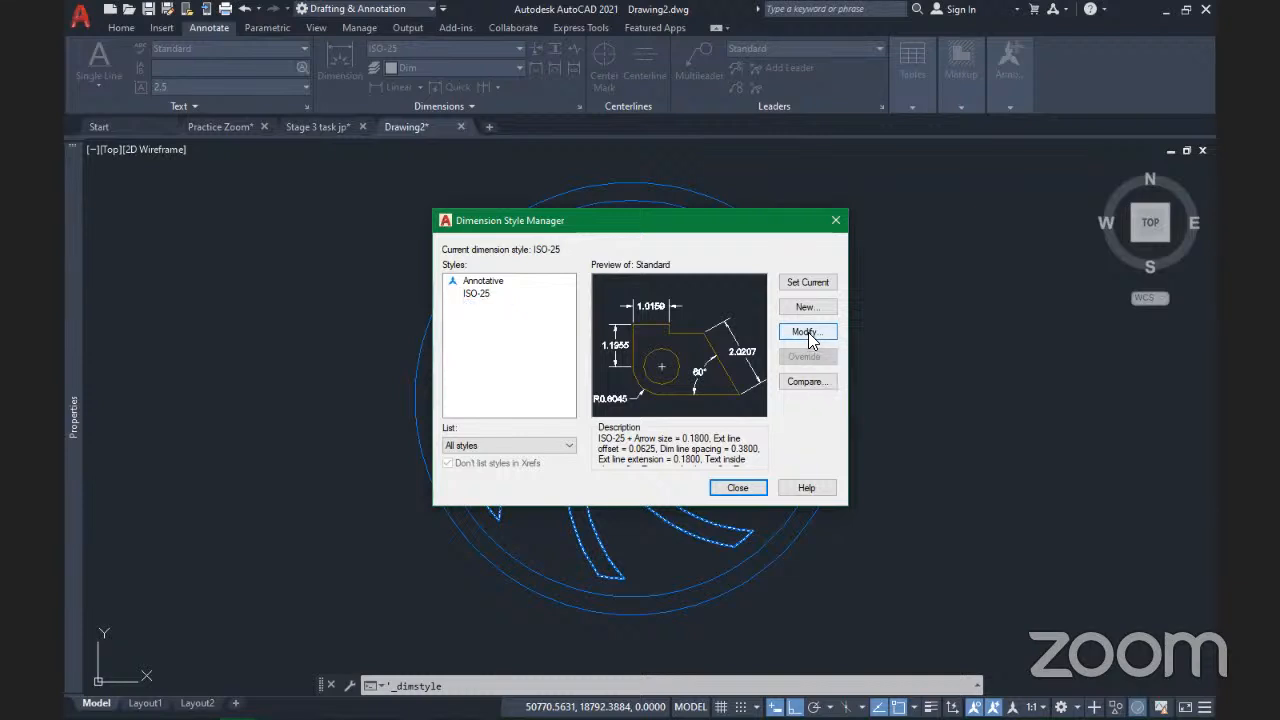
pyautogui.click(810, 340)
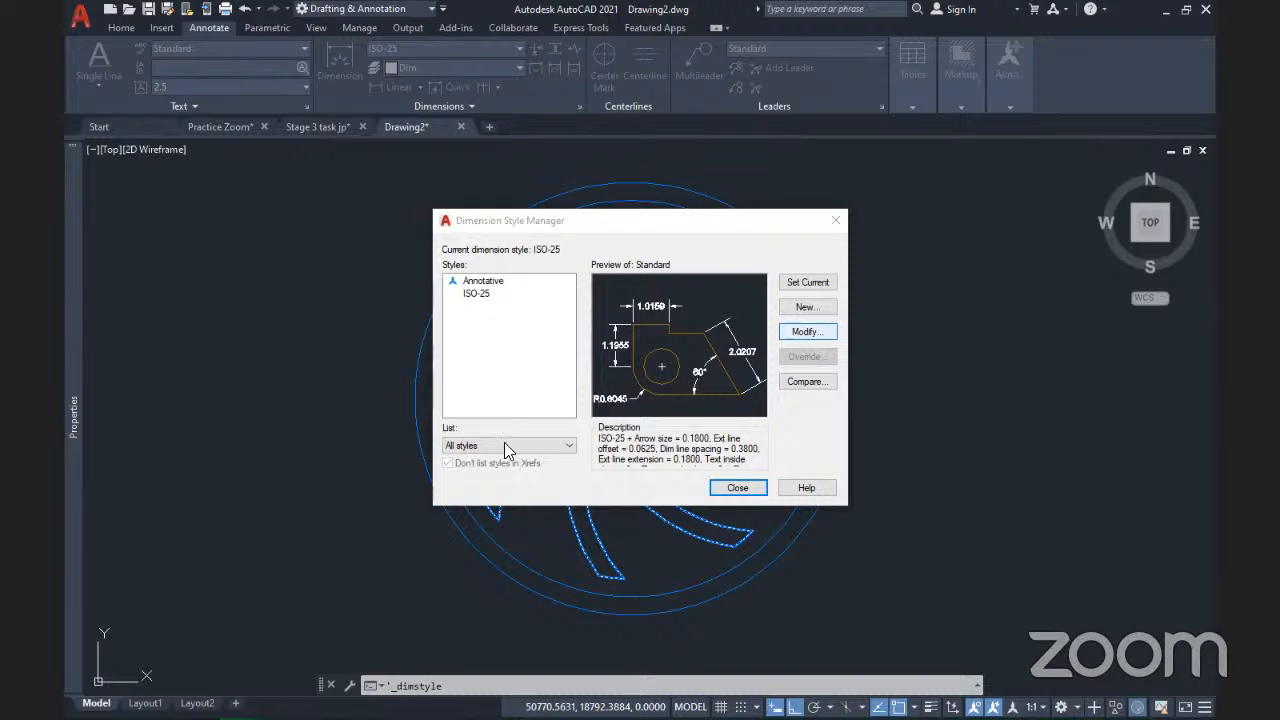
pyautogui.click(815, 333)
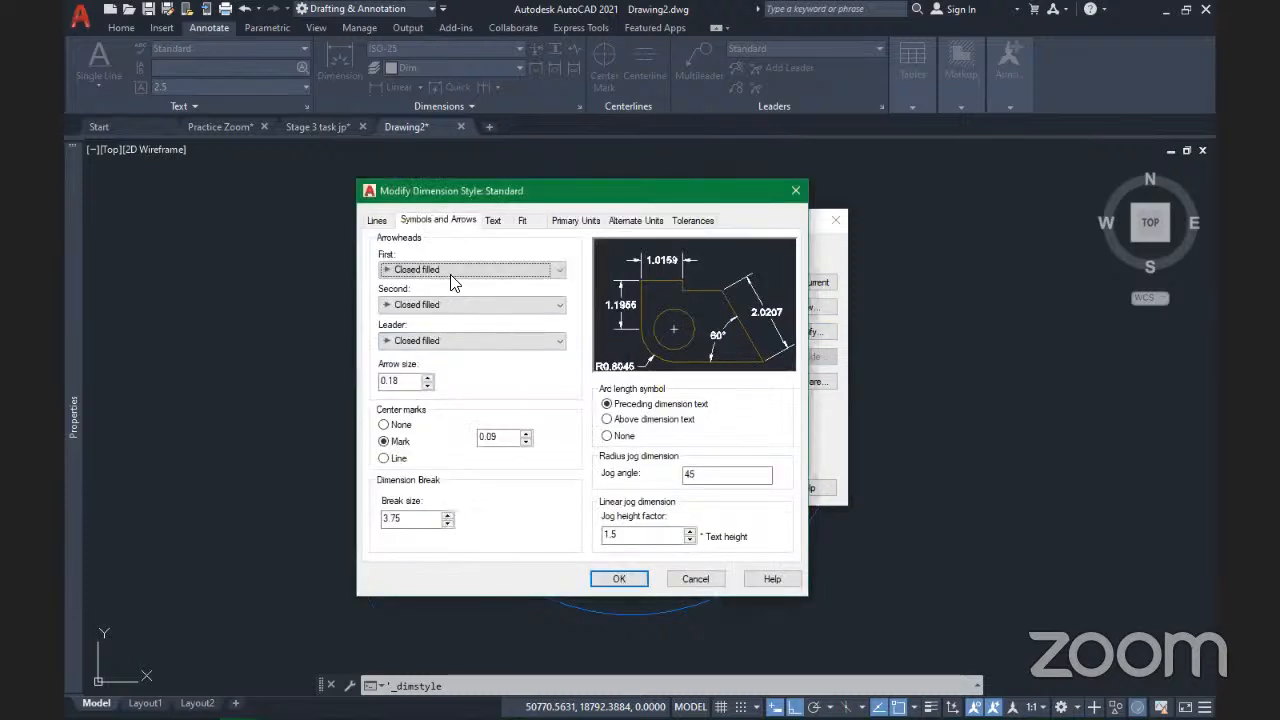
pyautogui.click(530, 224)
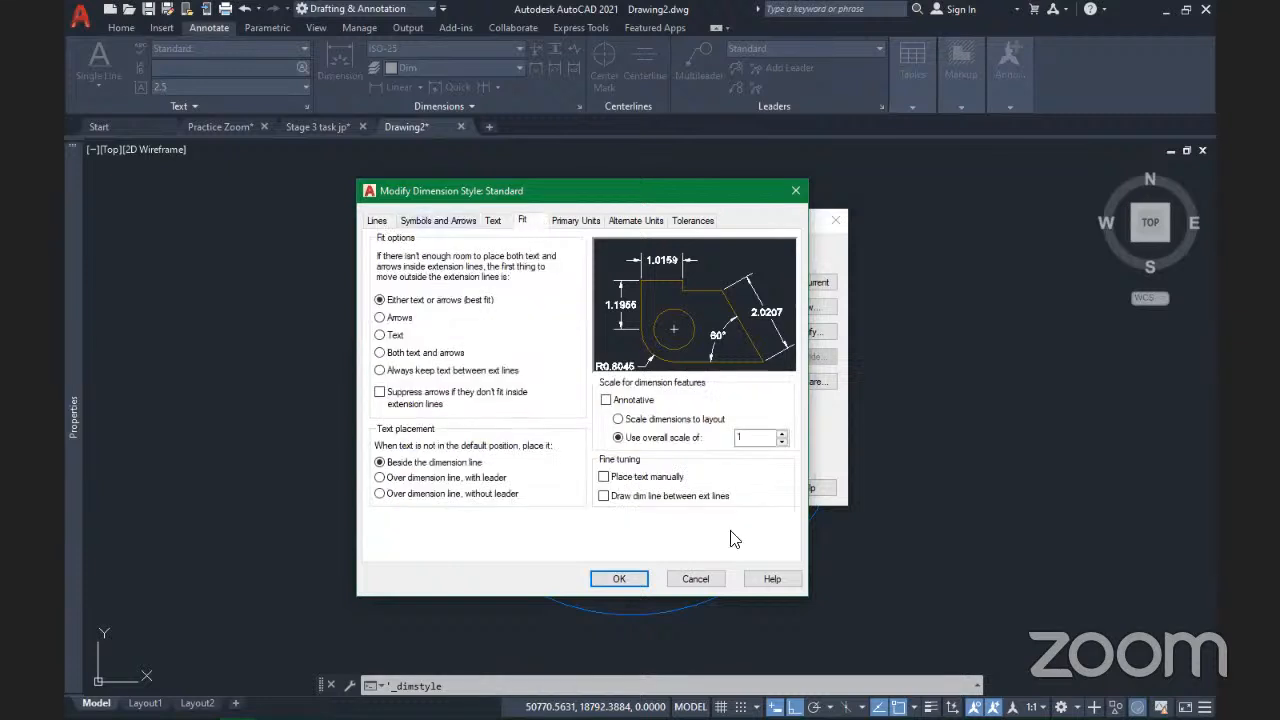
pyautogui.click(690, 580)
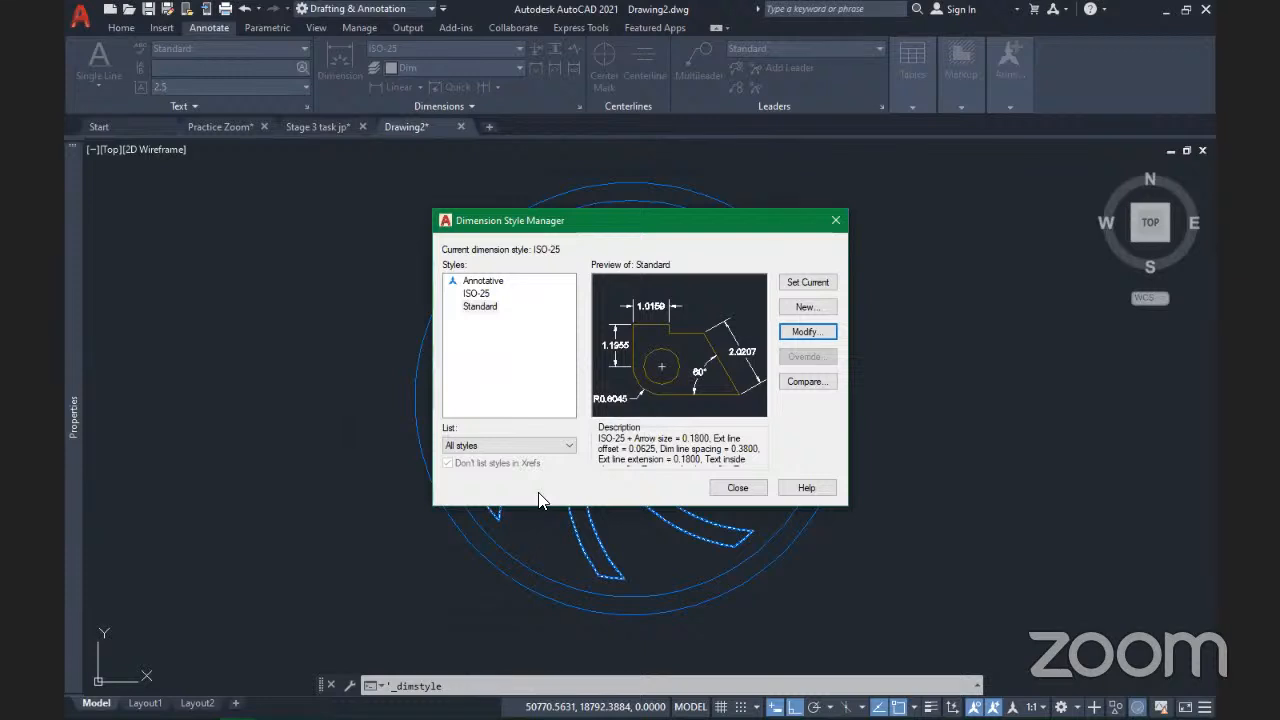
pyautogui.click(800, 282)
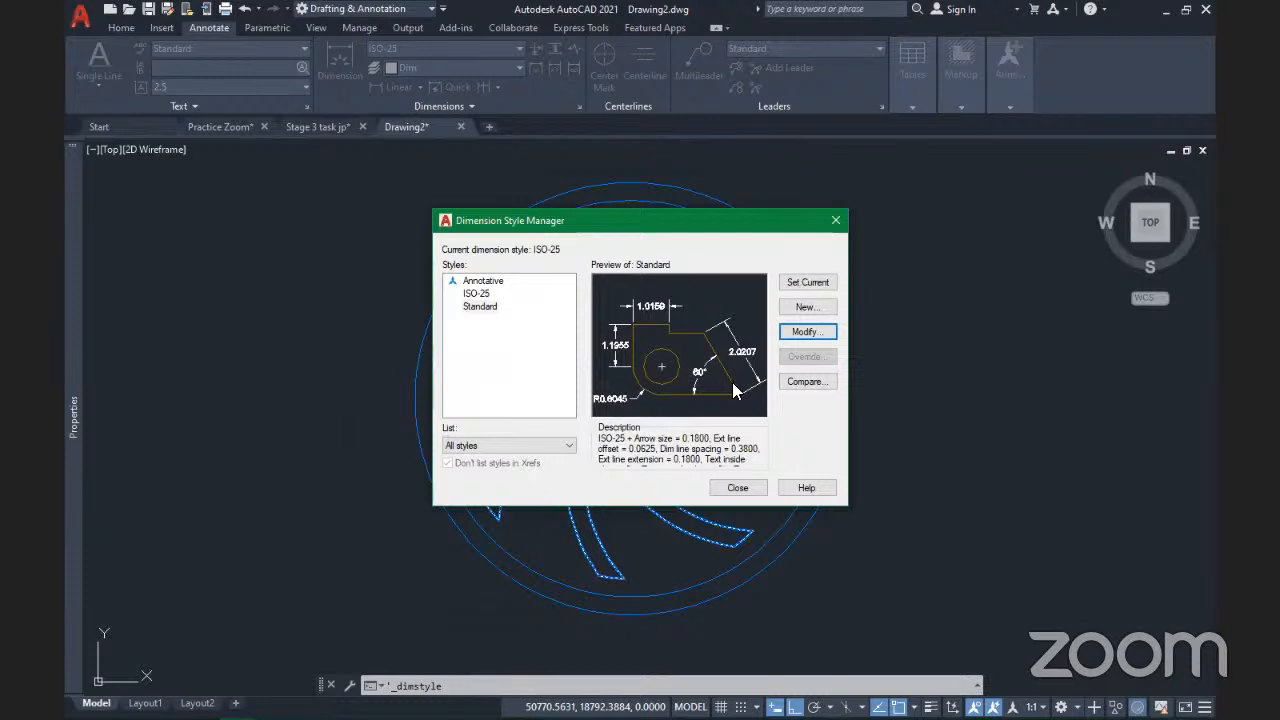
pyautogui.click(766, 487)
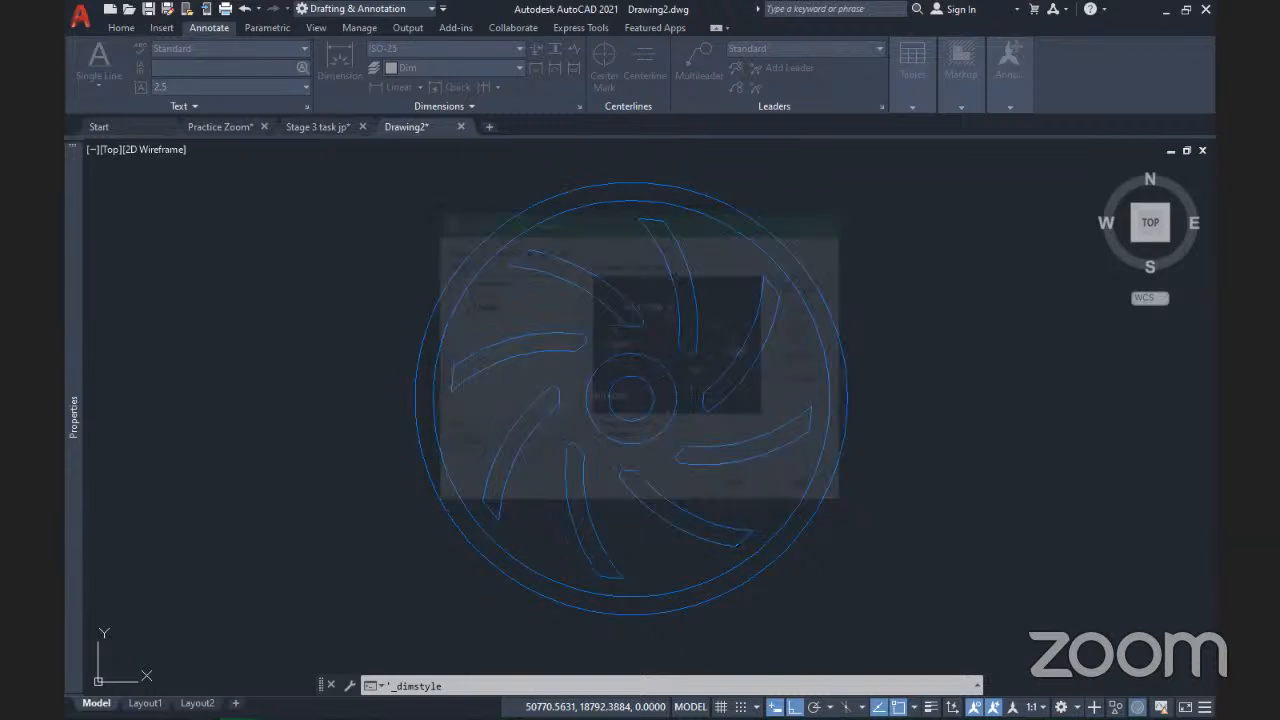
# - Add a center mark to the innermost hub circle of the left-hand wheel and end the command
pyautogui.scroll(-5, 690, 451)
pyautogui.scroll(5, 686, 414)
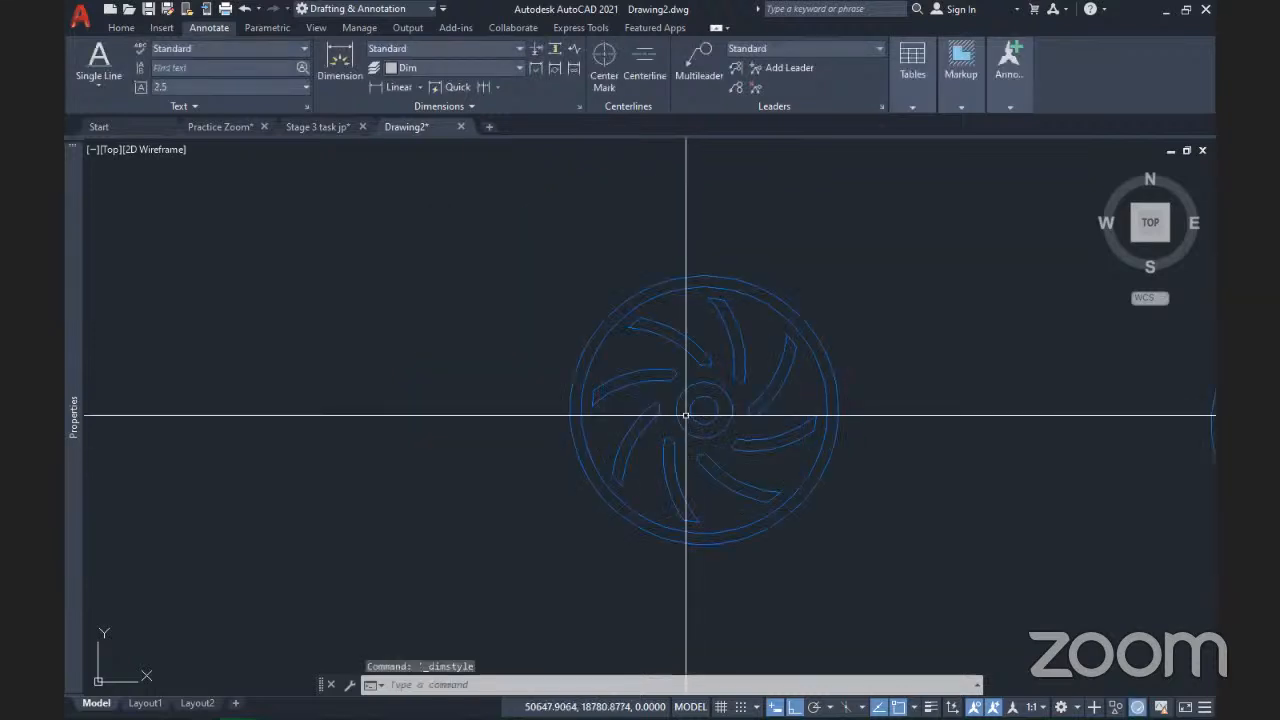
pyautogui.click(610, 60)
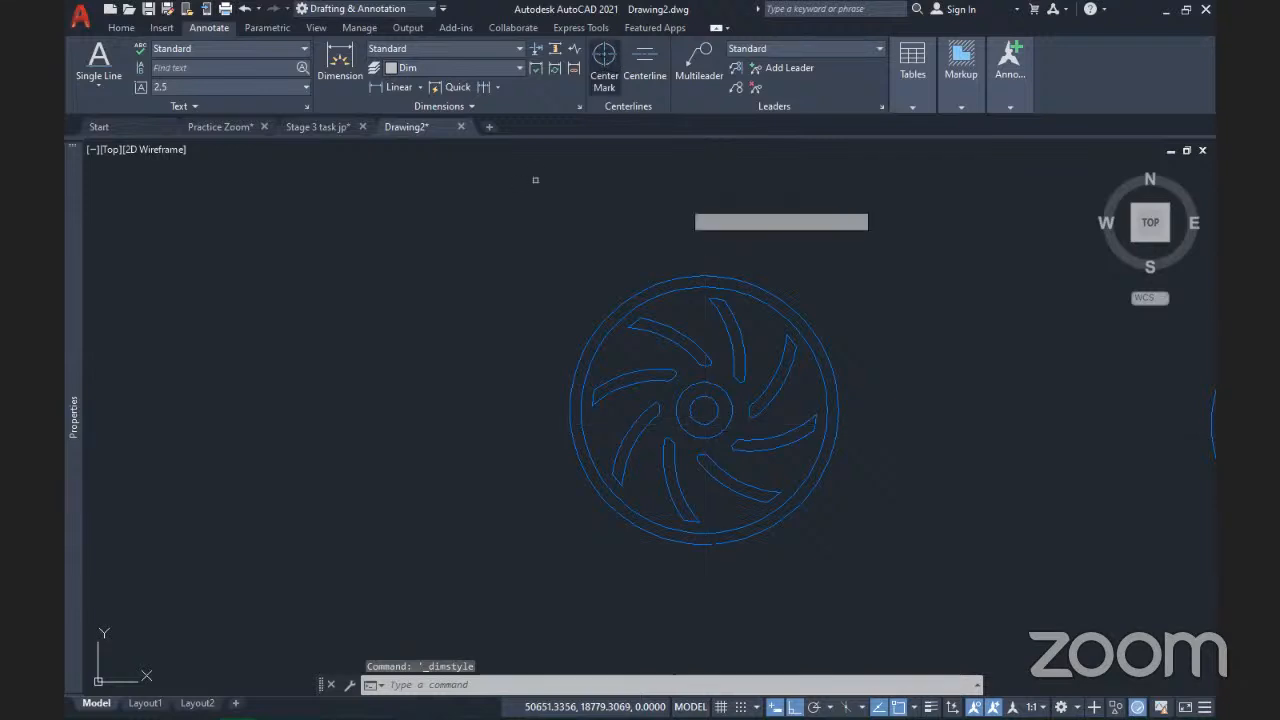
pyautogui.click(699, 420)
pyautogui.scroll(2, 700, 416)
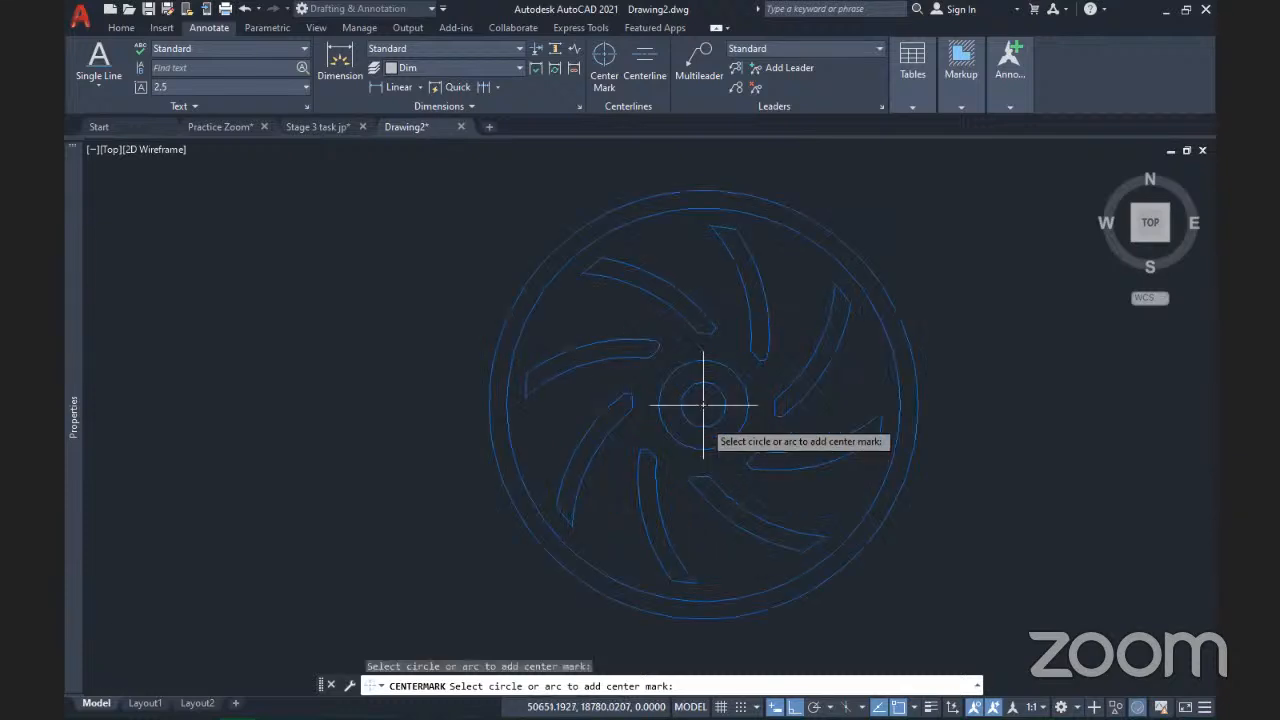
pyautogui.scroll(8, 704, 418)
pyautogui.scroll(-5, 704, 418)
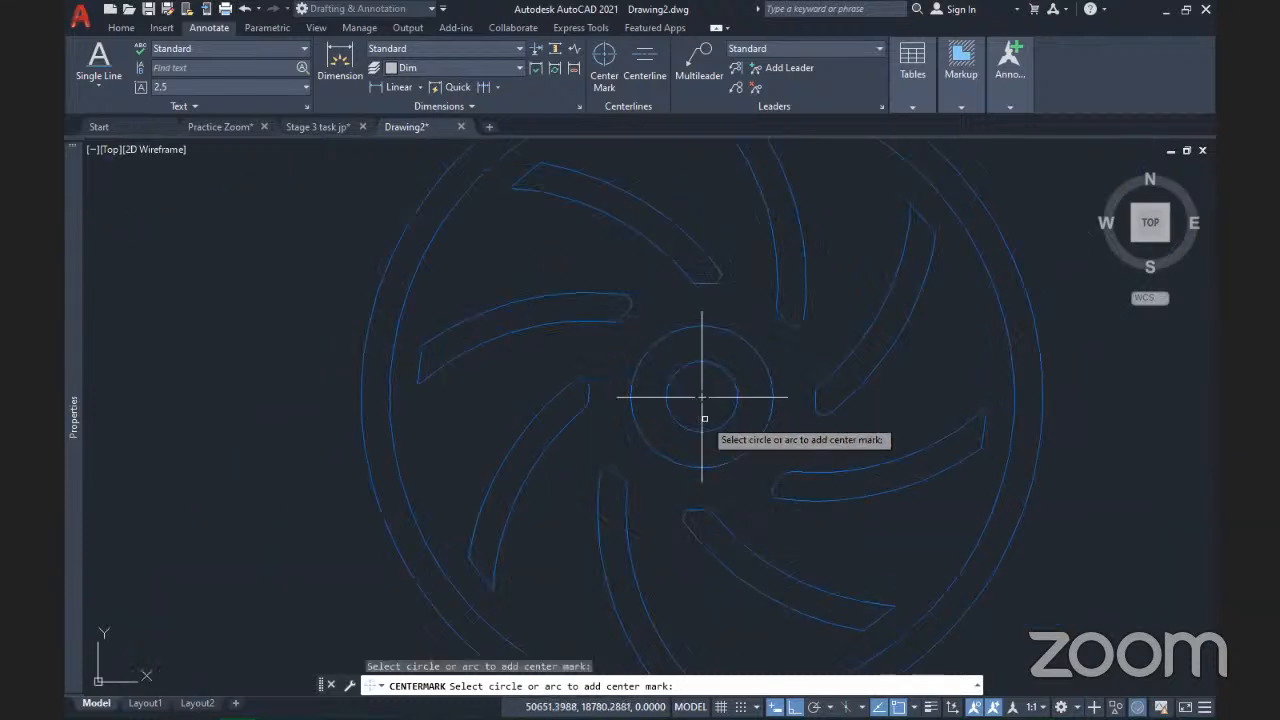
pyautogui.press('Escape')
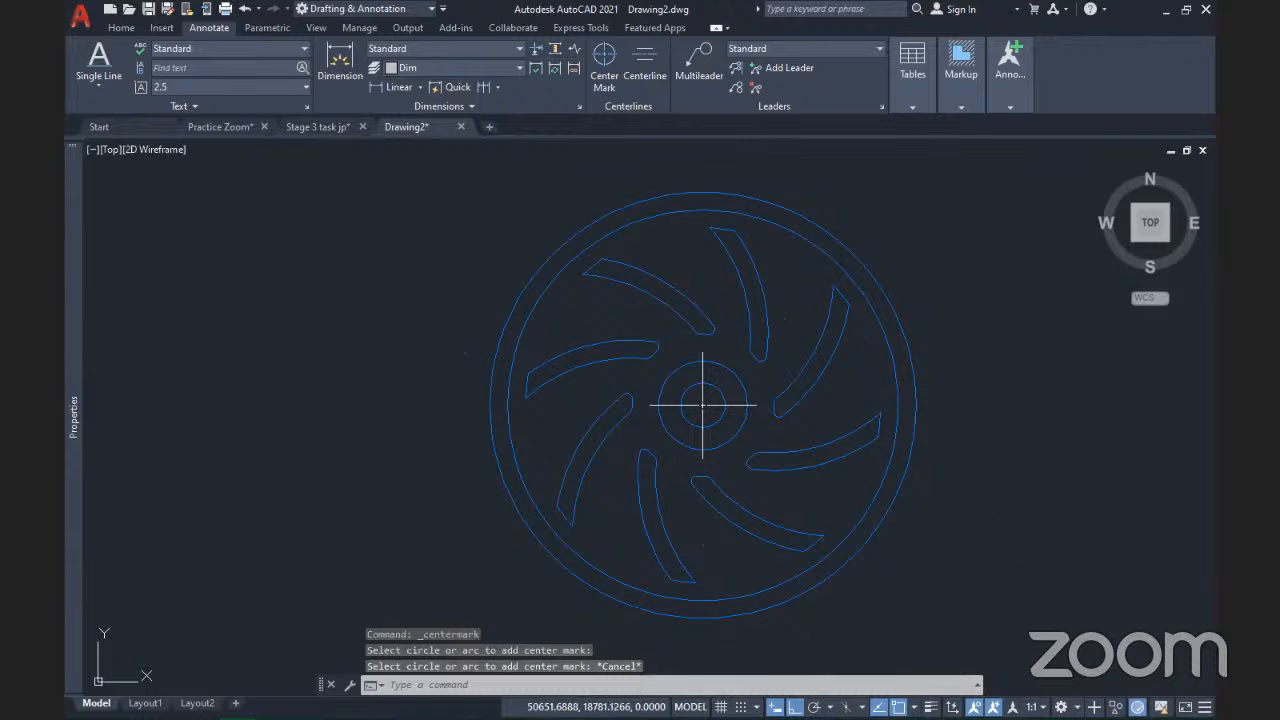
# - Delete the small center mark from the innermost hub circle of the left-hand wheel
pyautogui.click(708, 410)
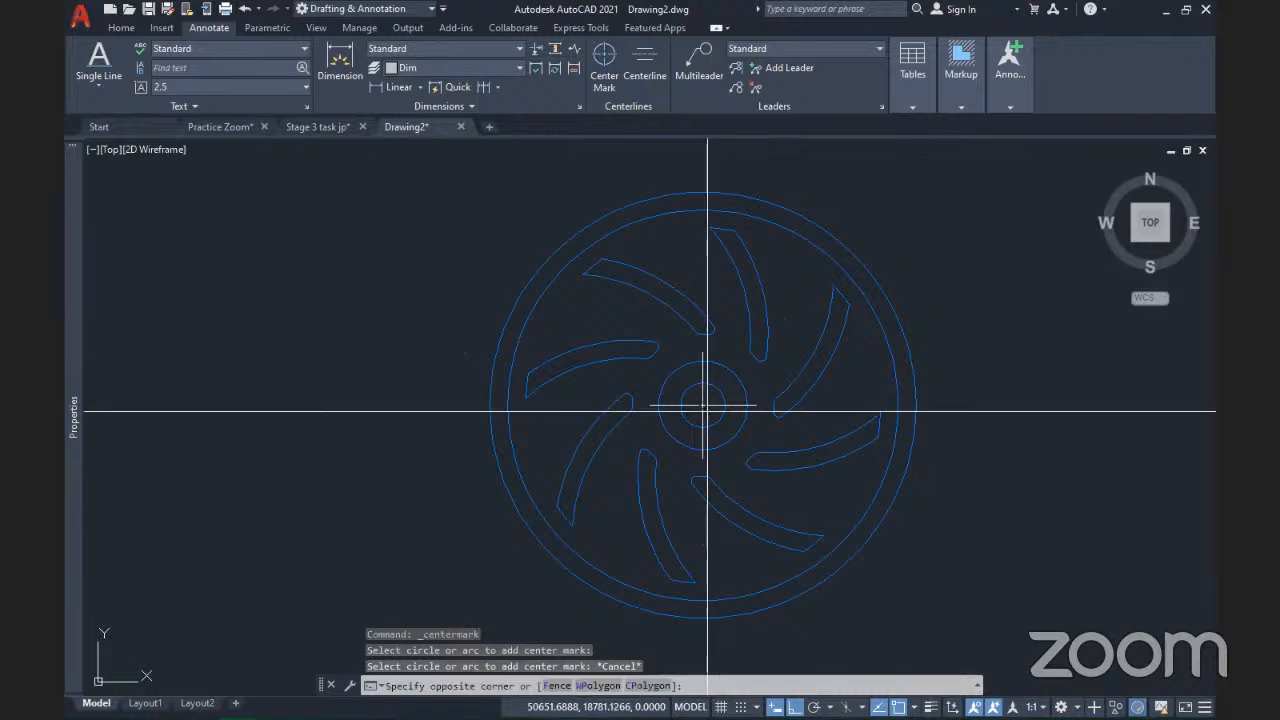
pyautogui.click(703, 405)
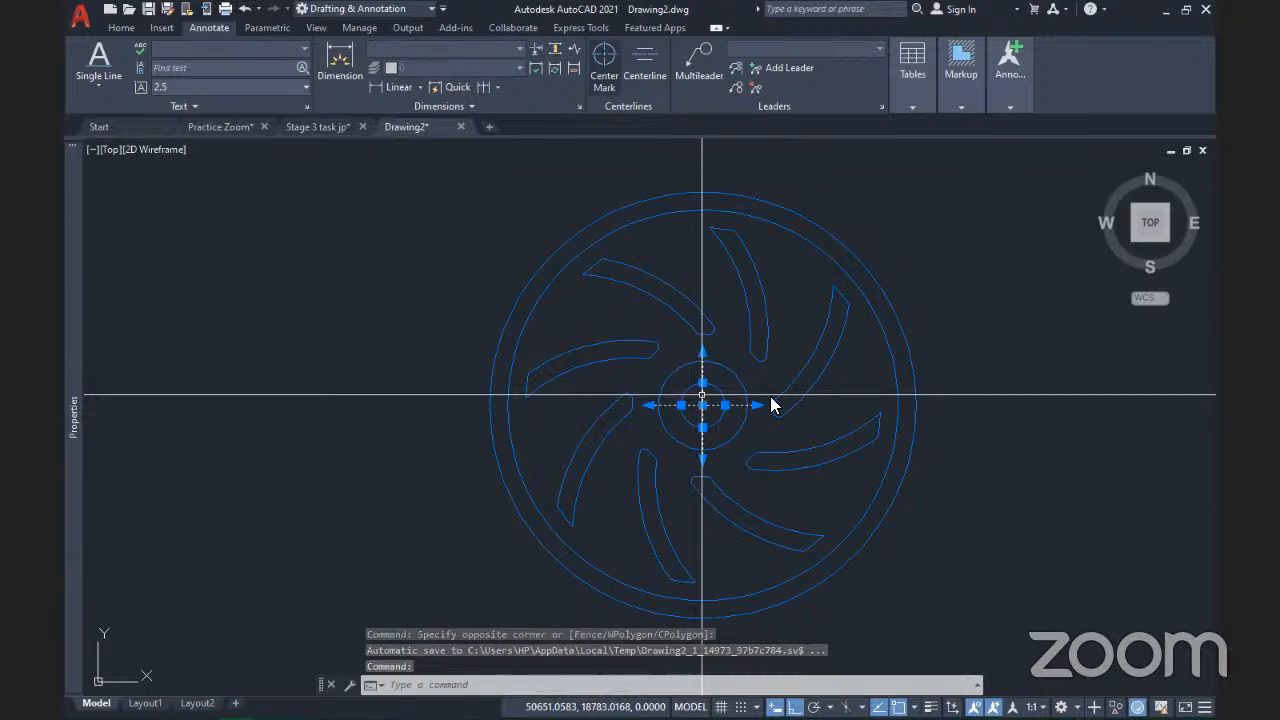
pyautogui.click(706, 410)
pyautogui.moveTo(704, 407)
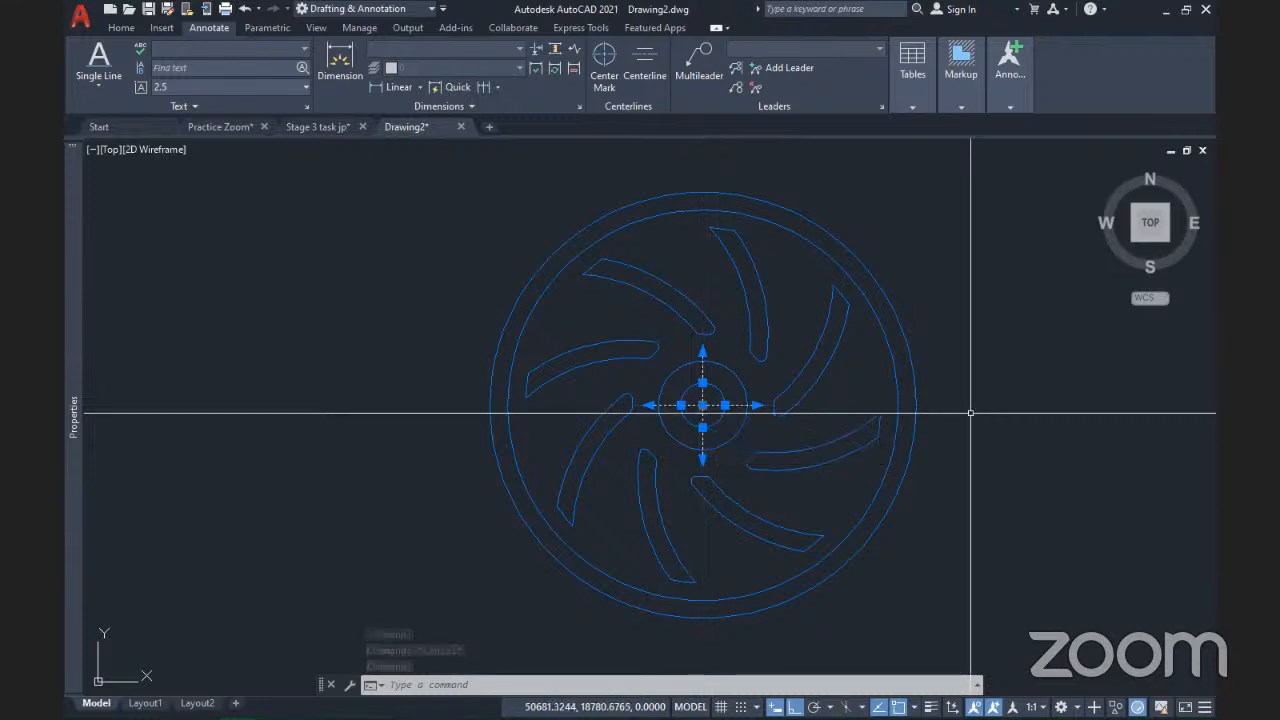
pyautogui.press('Delete')
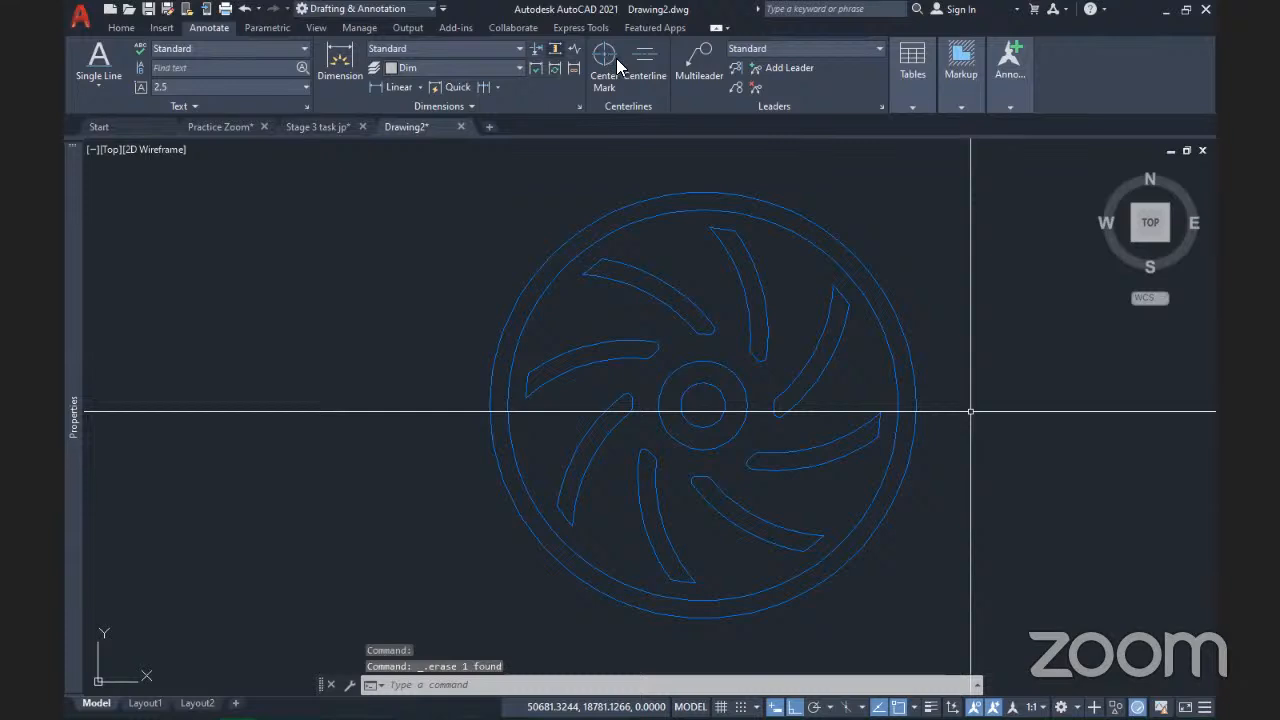
# - Add a center mark to the inner rim circle so its lines span the whole wheel, and end the command
pyautogui.click(610, 60)
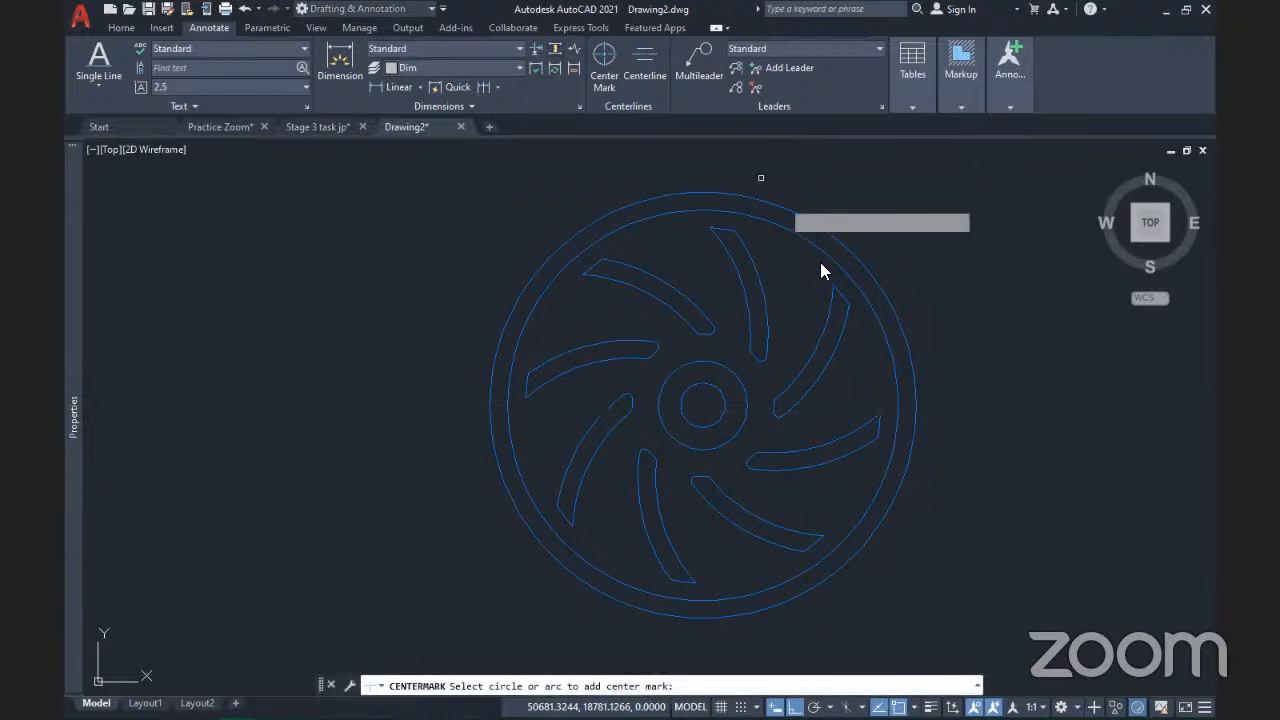
pyautogui.click(870, 303)
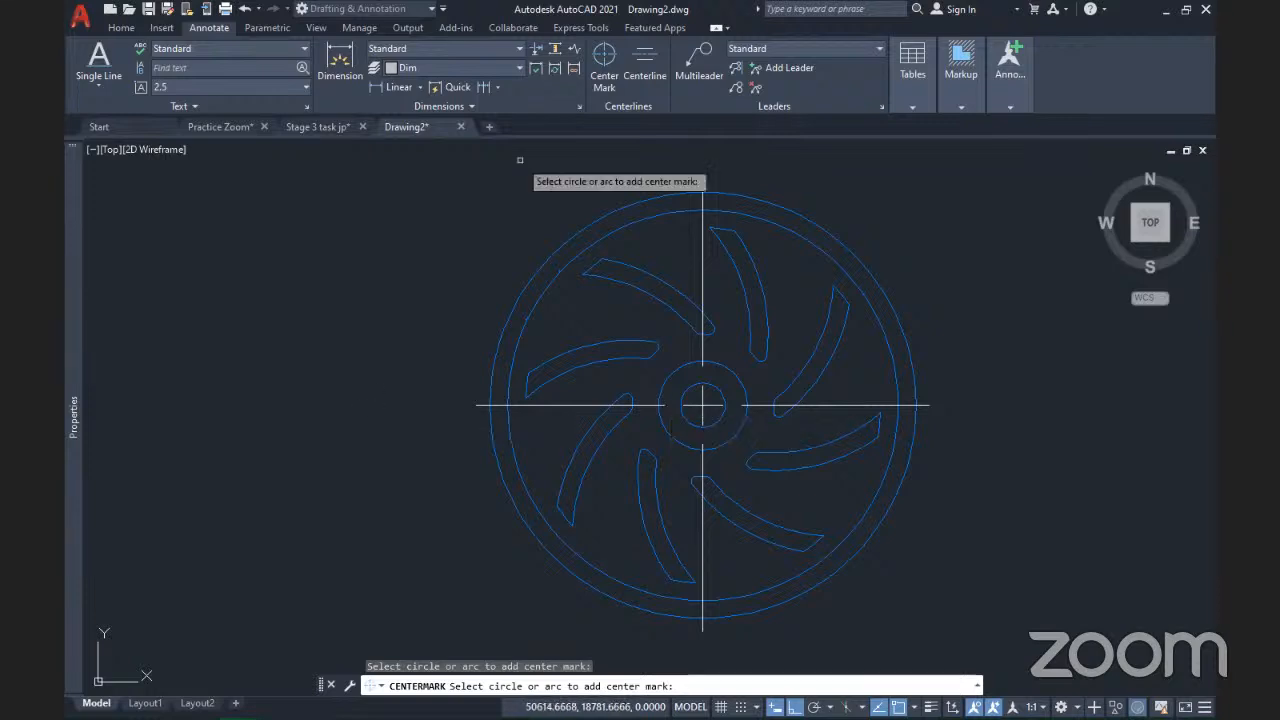
pyautogui.click(126, 27)
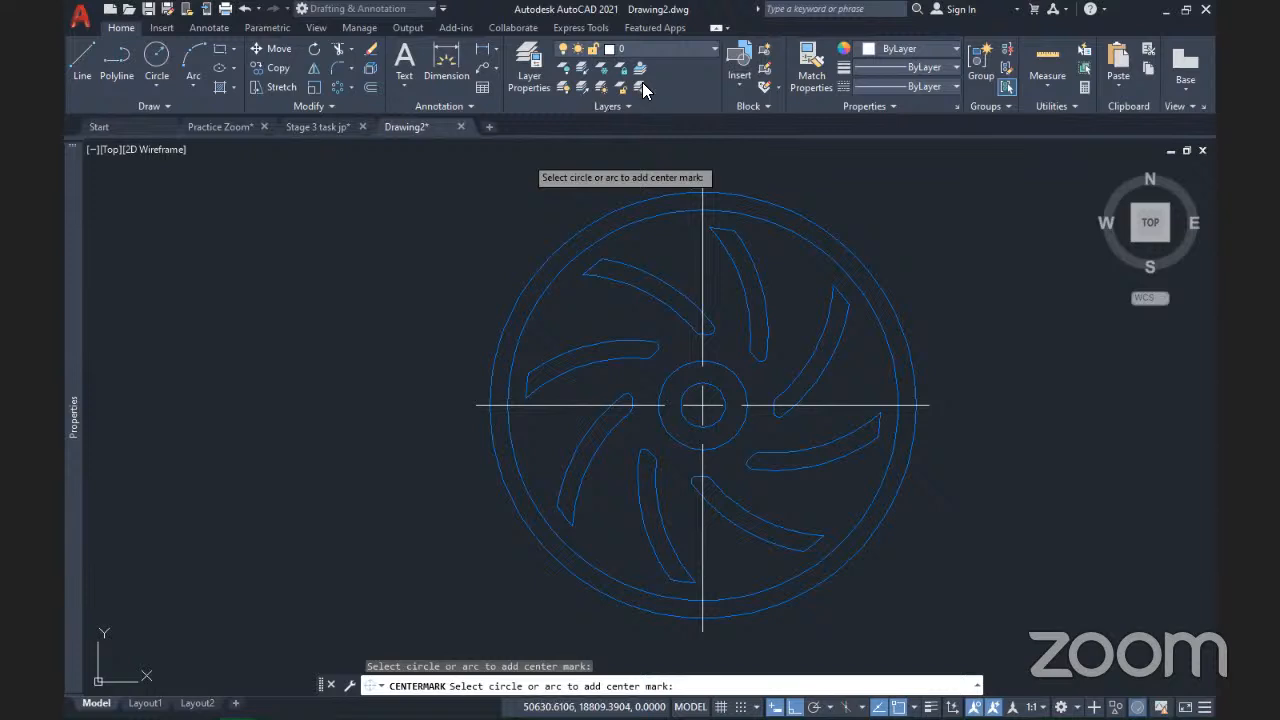
pyautogui.press('Escape')
# - Assign the wheel's center mark to the Center line layer and clear the selection
pyautogui.click(706, 265)
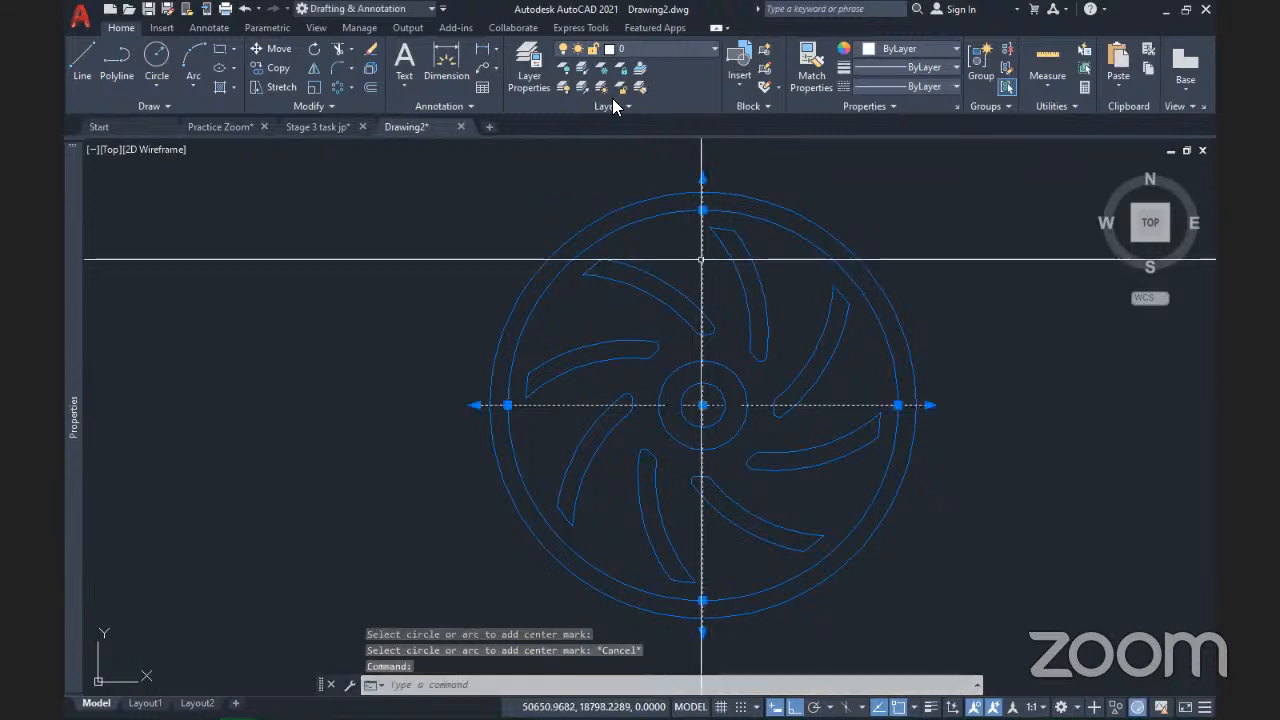
pyautogui.click(662, 48)
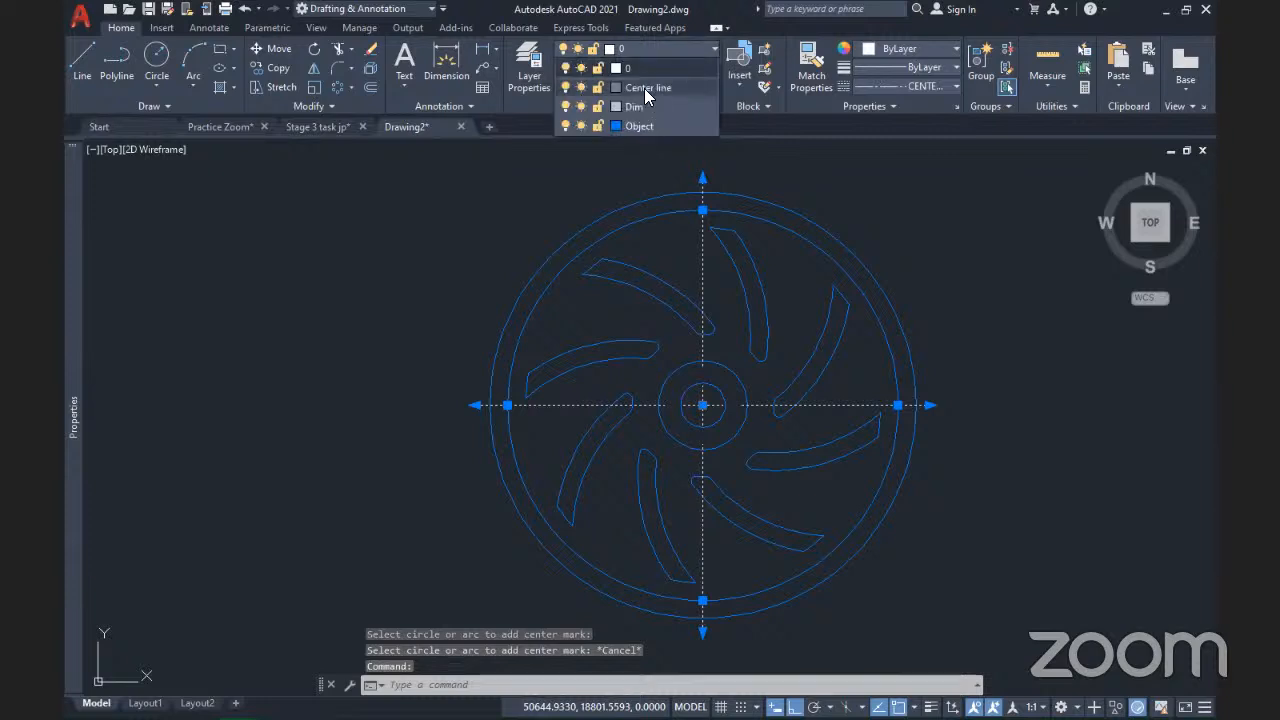
pyautogui.click(644, 88)
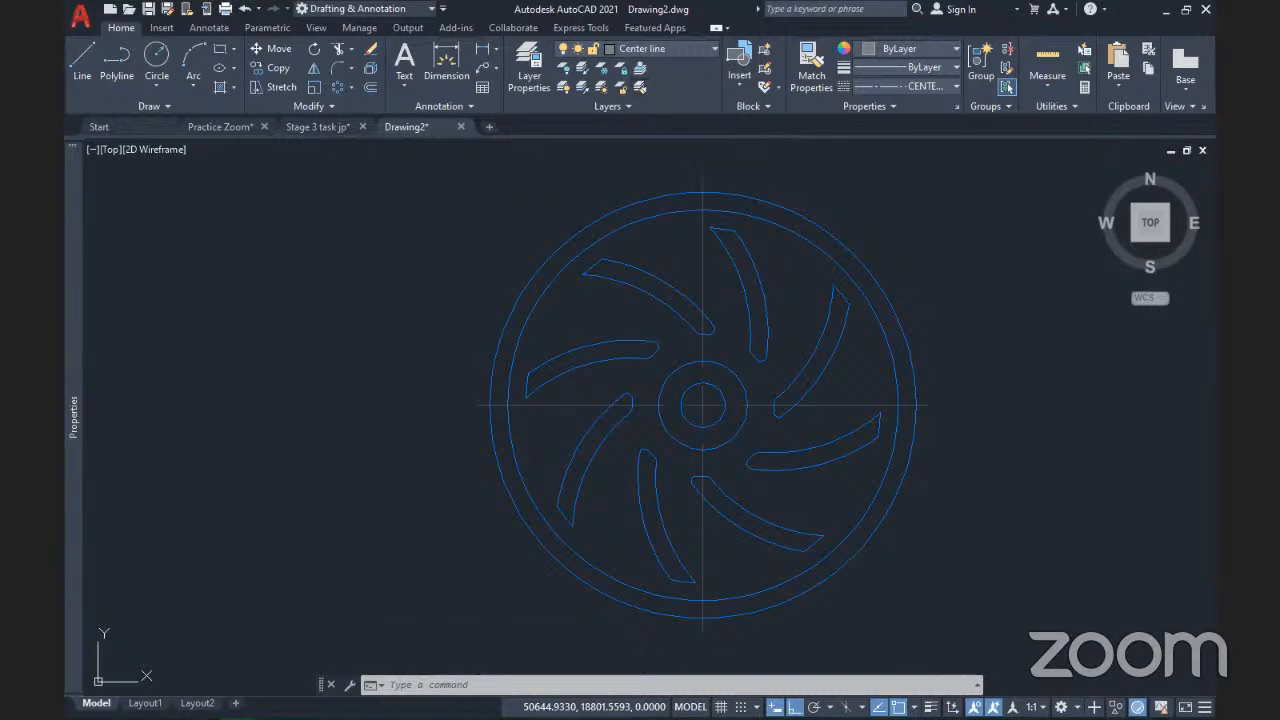
pyautogui.click(837, 406)
pyautogui.press('Escape')
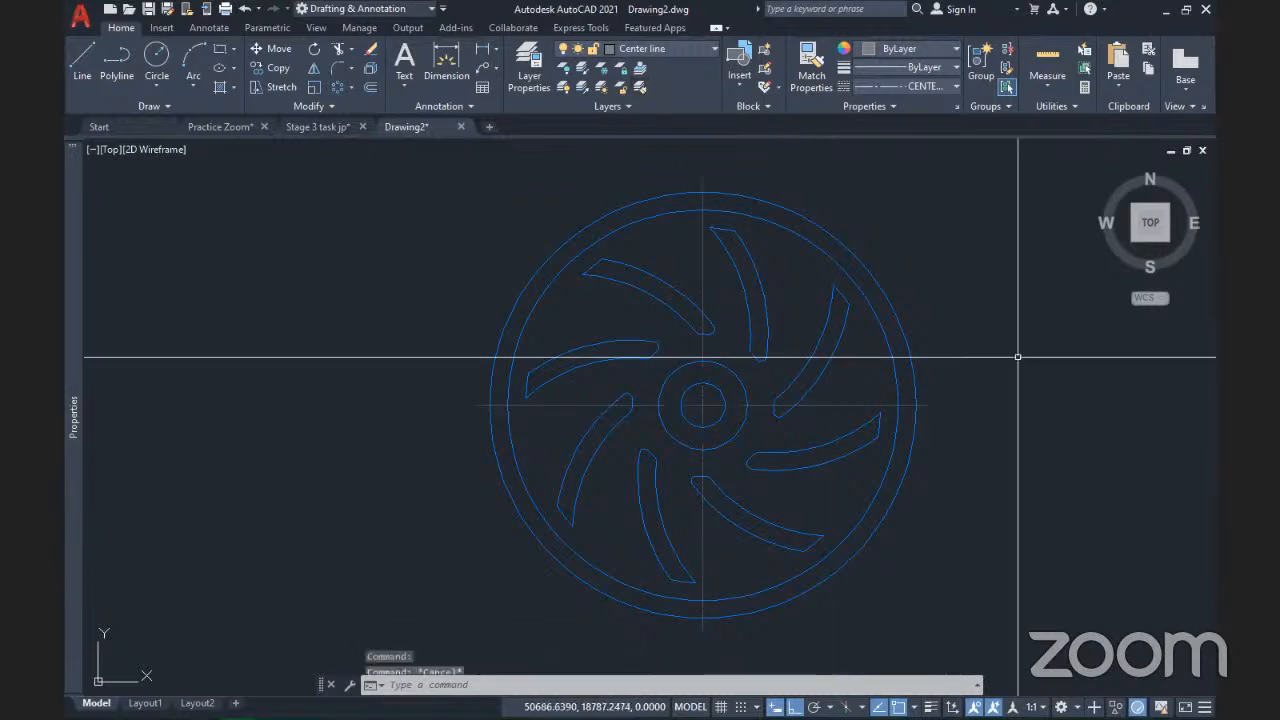
pyautogui.moveTo(945, 361)
pyautogui.mouseDown(button='middle')
pyautogui.moveTo(865, 371)
pyautogui.moveTo(891, 367)
pyautogui.mouseUp(button='middle')
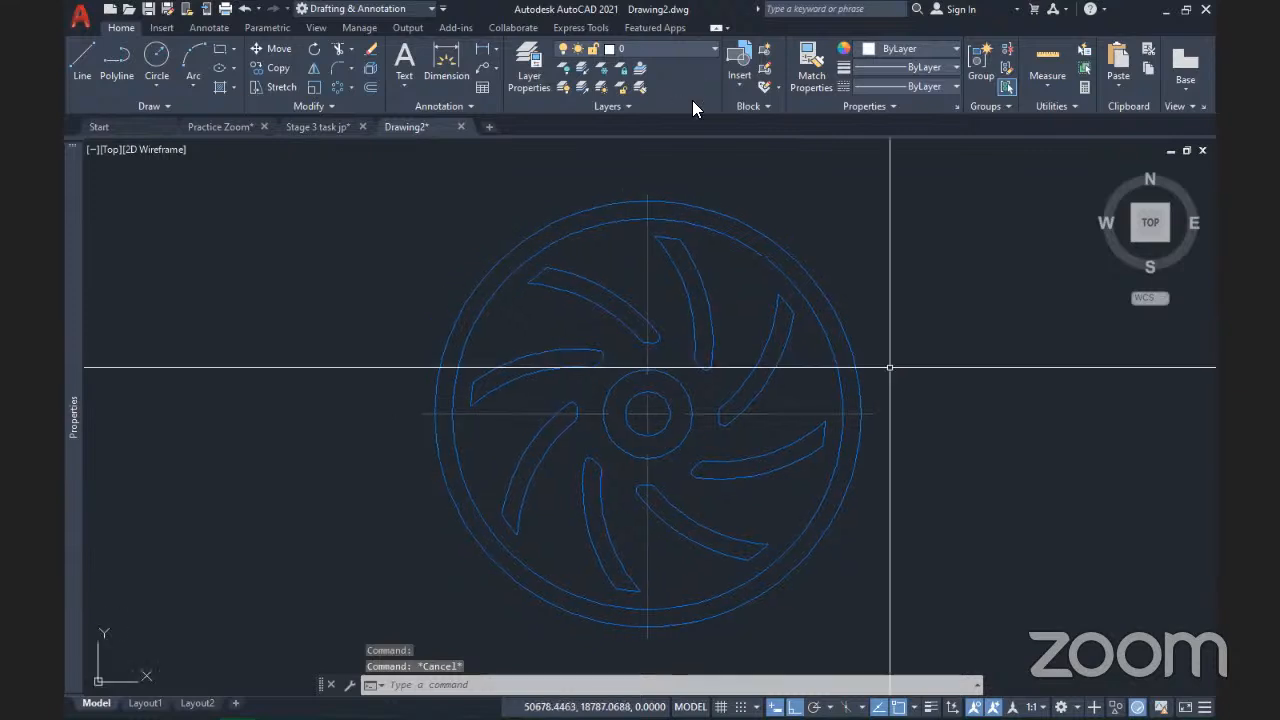
pyautogui.click(688, 254)
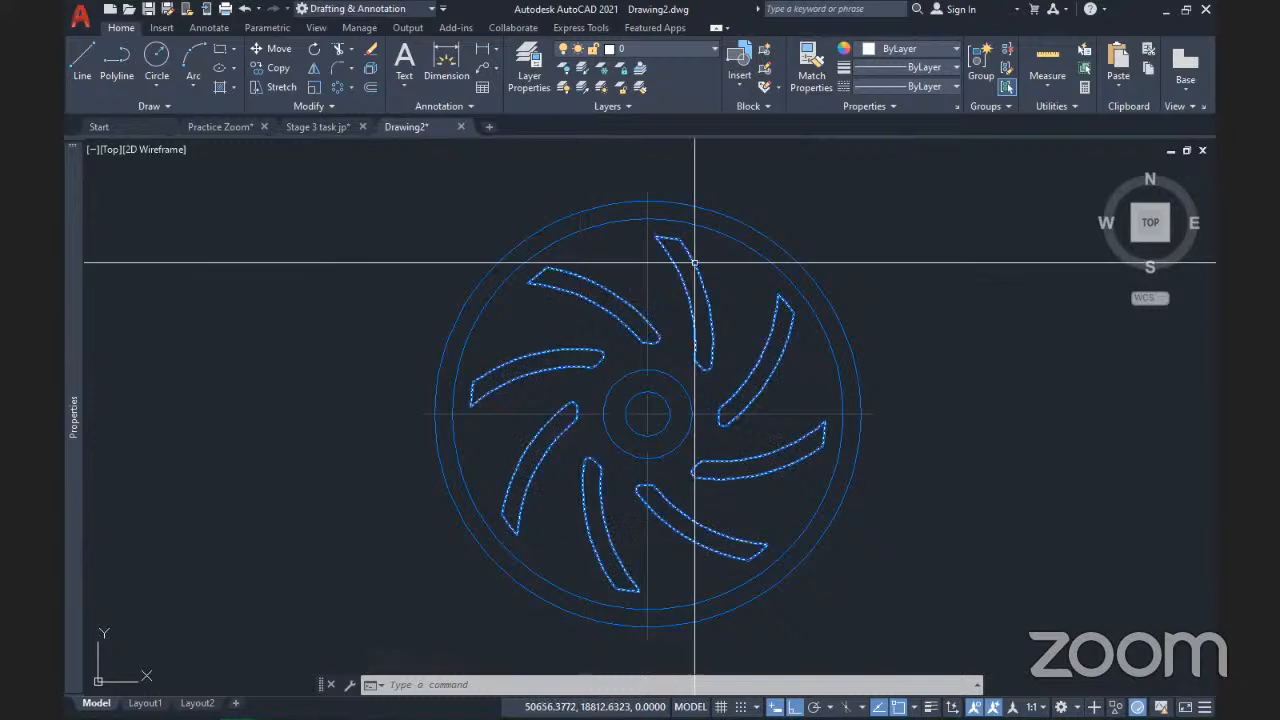
pyautogui.press('Escape')
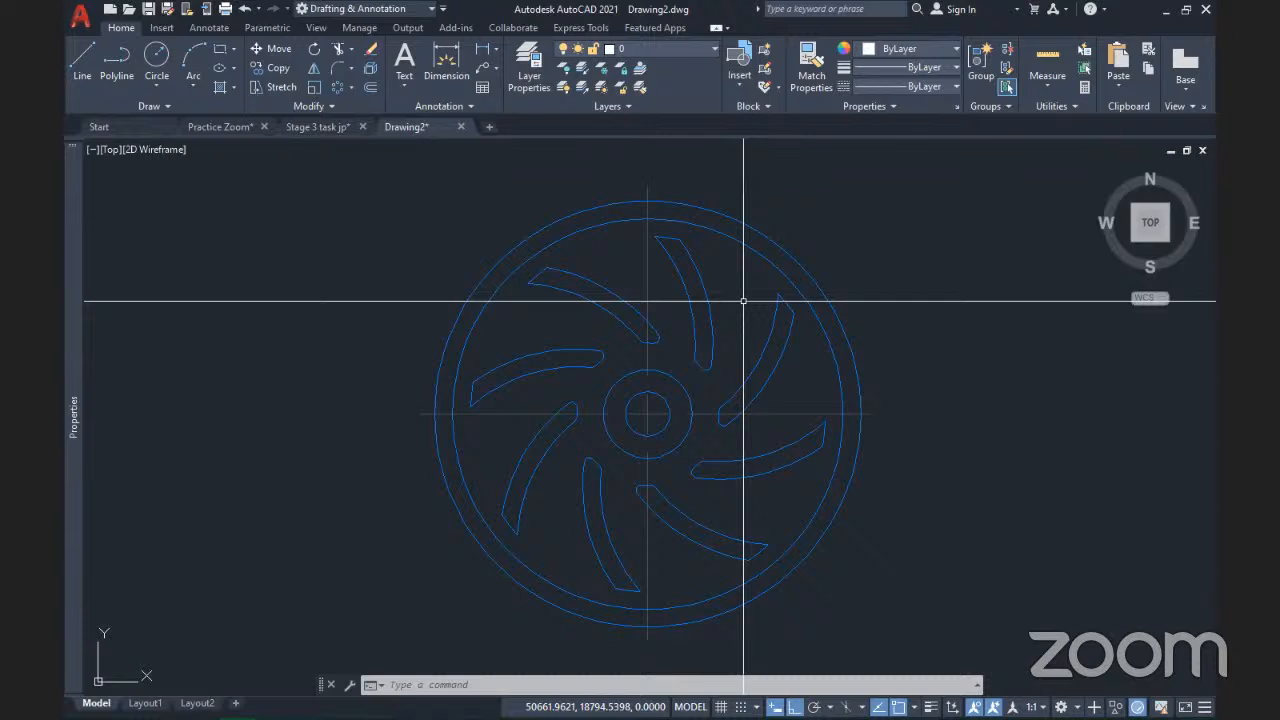
# - Add a diameter dimension to the innermost hub circle, placing its text outside the hub at the lower left
pyautogui.moveTo(743, 300); pyautogui.dragTo(752, 356, button='middle')
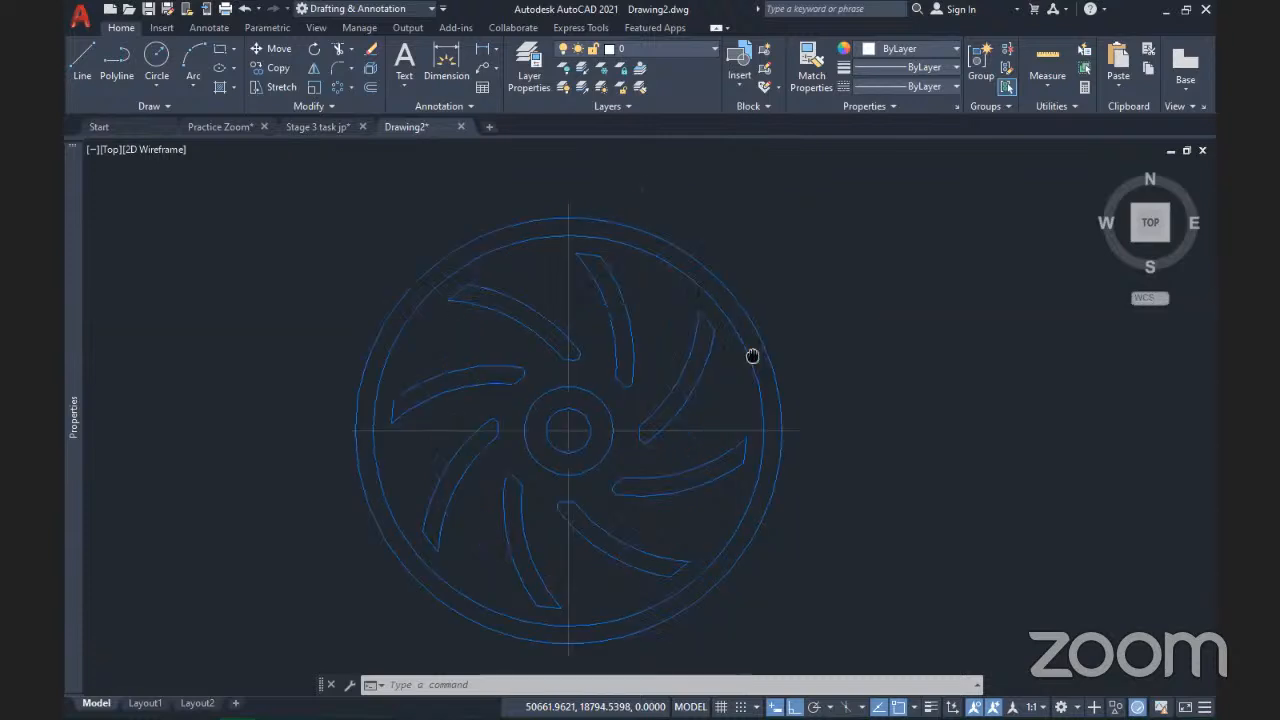
pyautogui.click(446, 62)
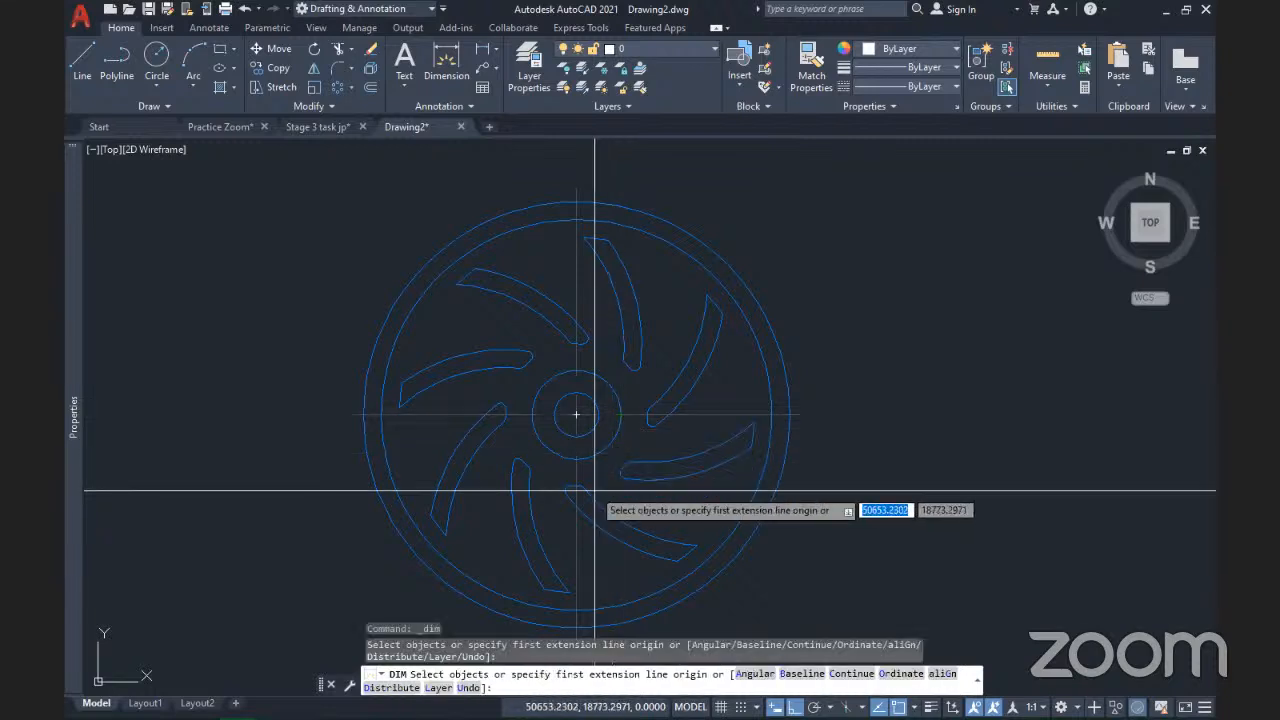
pyautogui.scroll(5, 576, 414)
pyautogui.moveTo(634, 498)
pyautogui.mouseDown(button='middle')
pyautogui.moveTo(611, 324)
pyautogui.moveTo(768, 327)
pyautogui.mouseUp(button='middle')
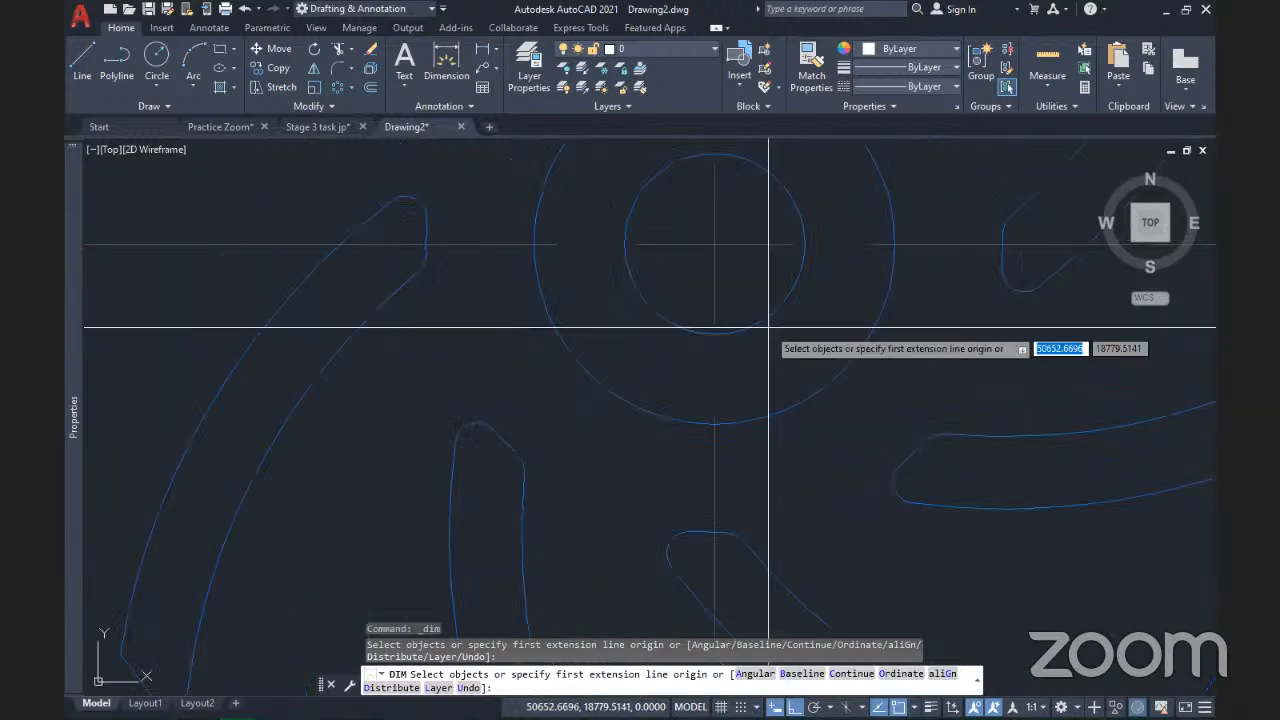
pyautogui.scroll(-2, 768, 327)
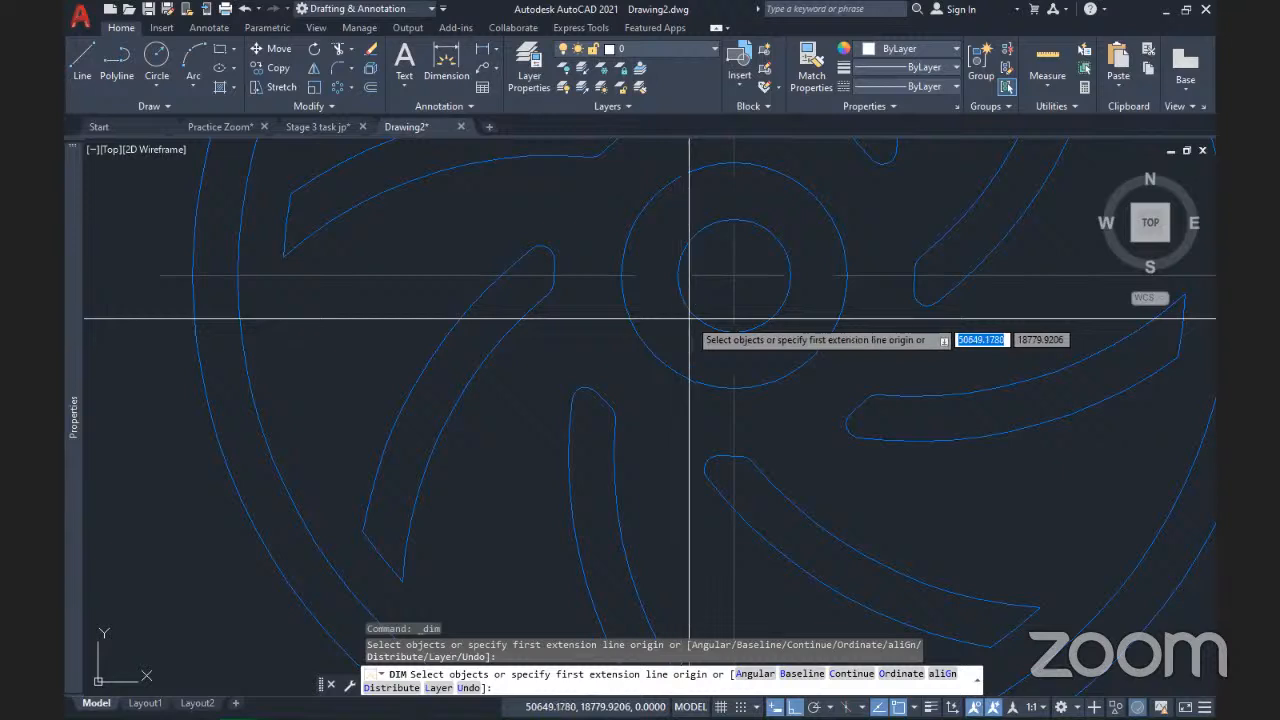
pyautogui.click(696, 316)
pyautogui.click(696, 316)
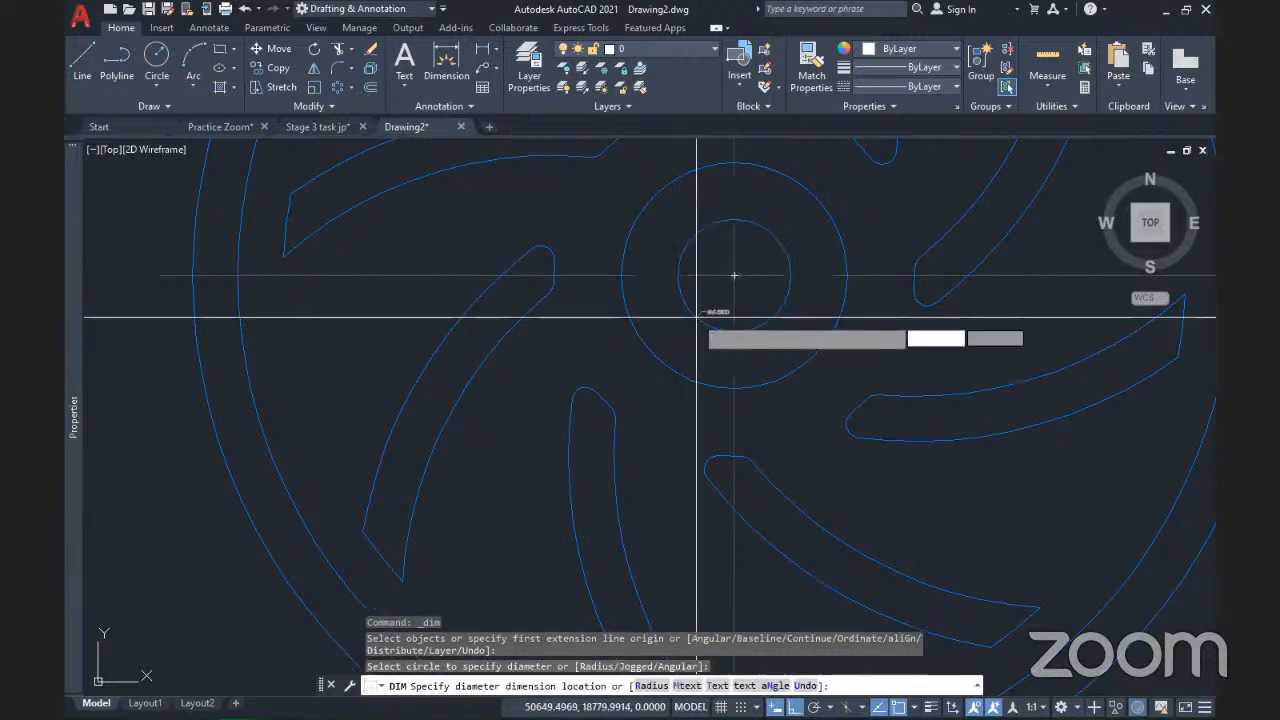
pyautogui.scroll(4, 605, 350)
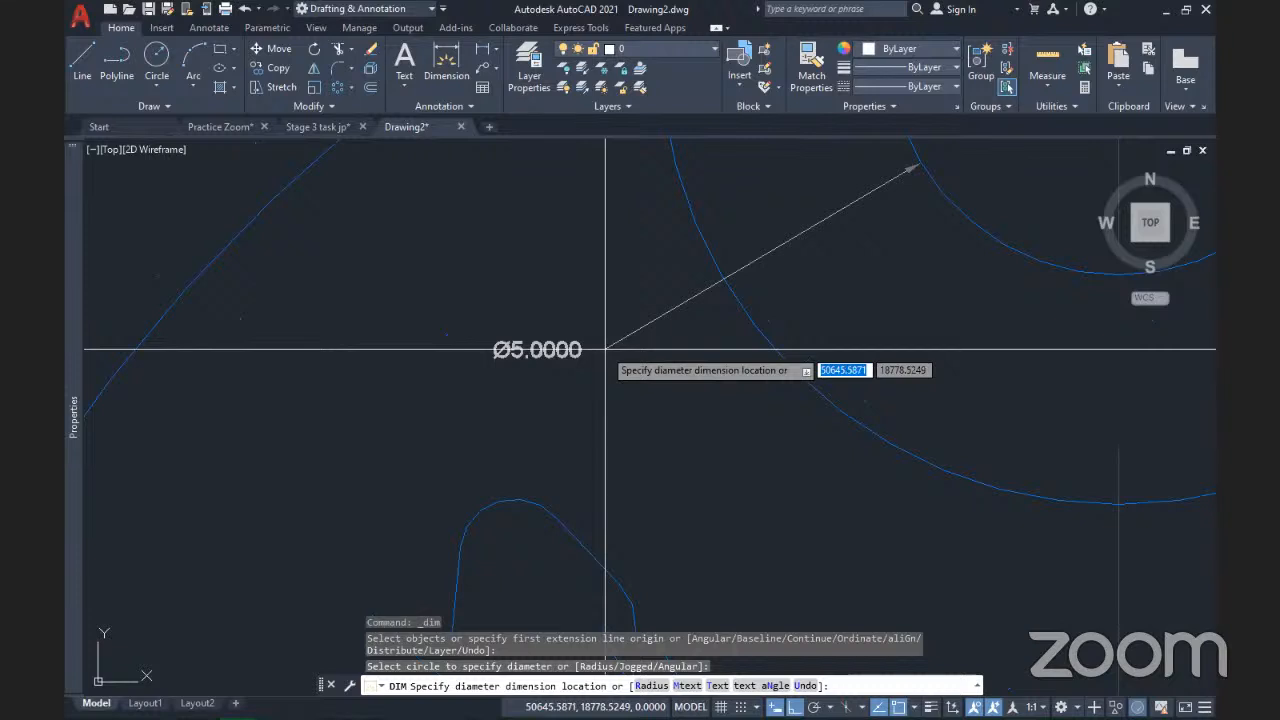
pyautogui.scroll(-4, 605, 350)
pyautogui.scroll(-2, 605, 350)
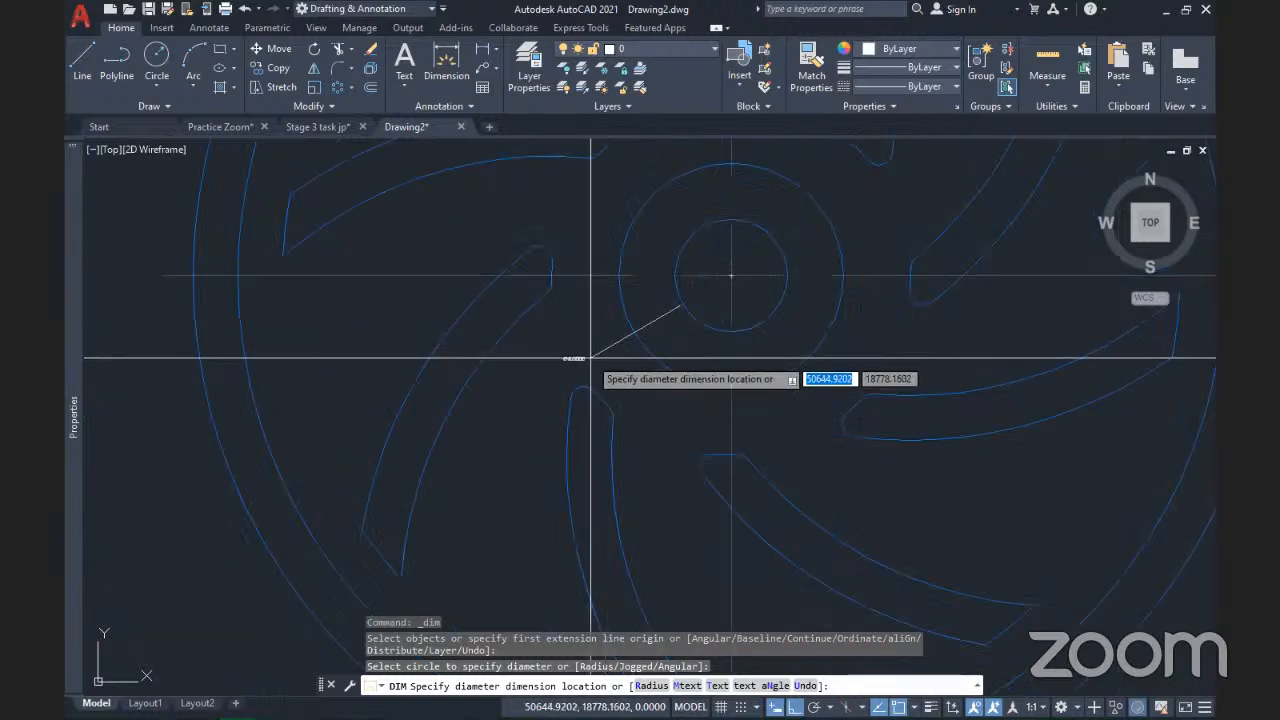
pyautogui.click(590, 357)
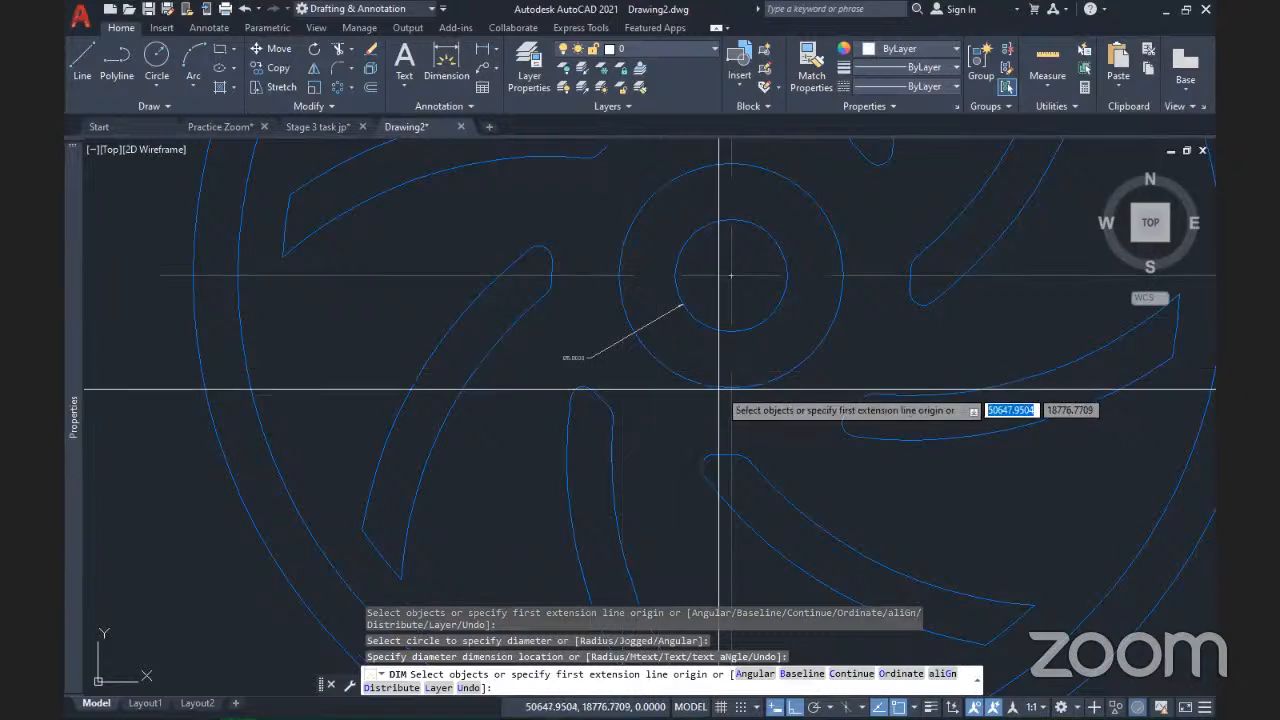
# - Add a diameter dimension to the outer hub circle, placing its text below and to the right of the hub
pyautogui.moveTo(720, 390); pyautogui.dragTo(611, 402, button='middle')
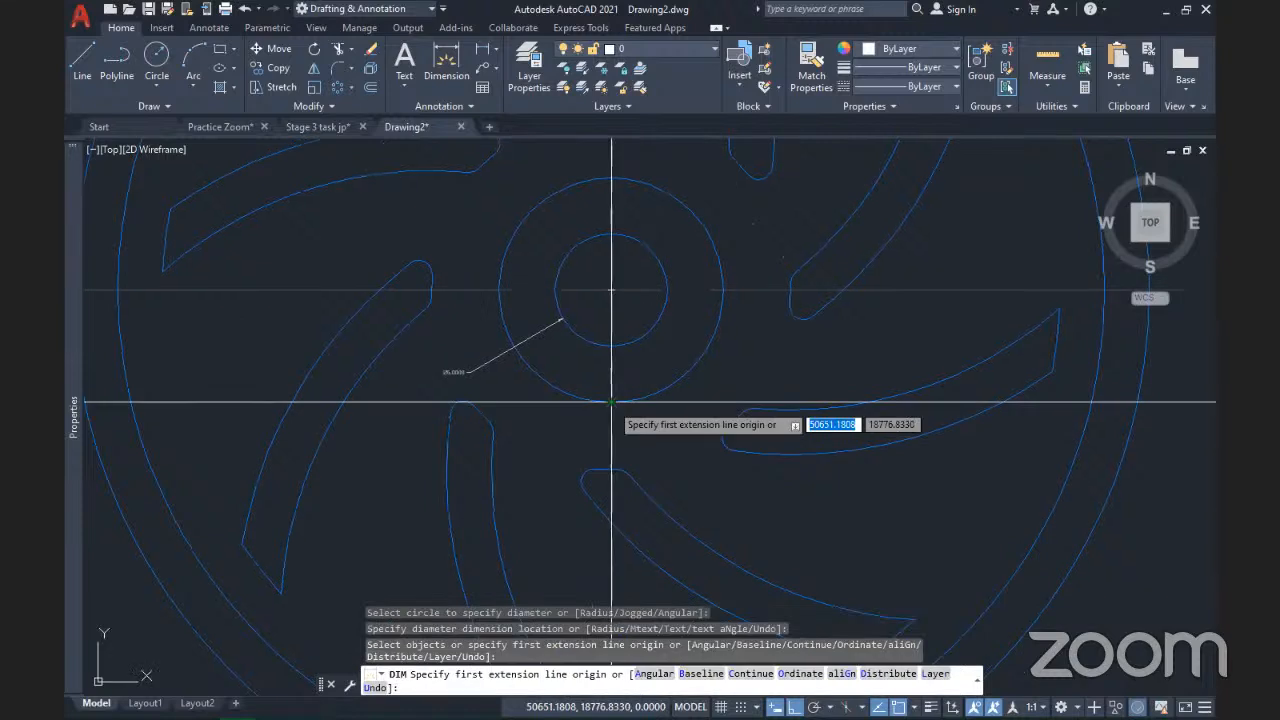
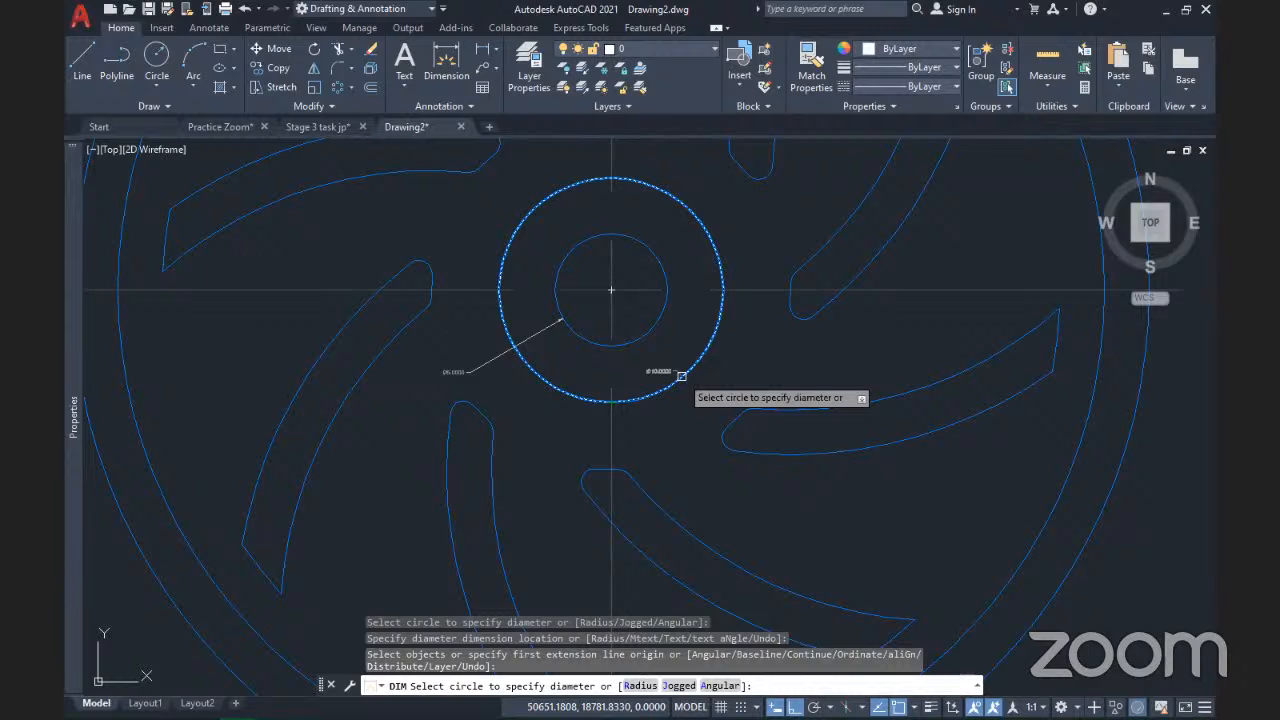
pyautogui.click(681, 376)
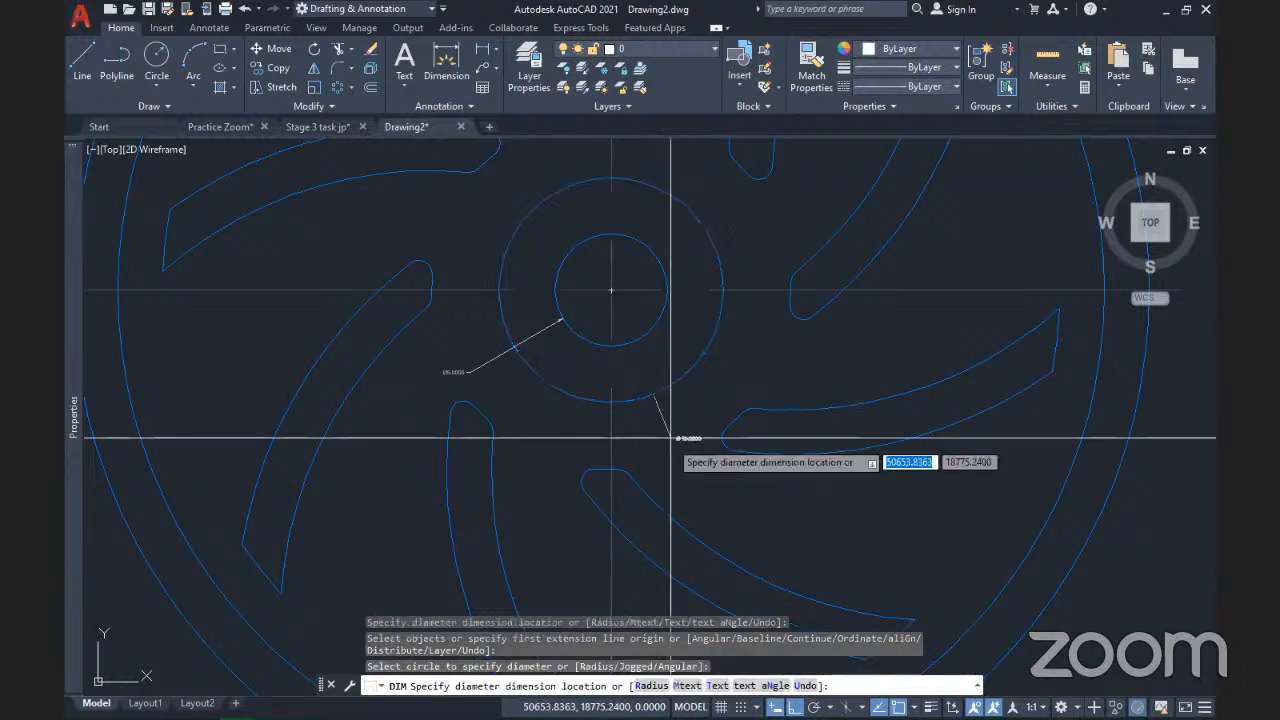
pyautogui.click(675, 466)
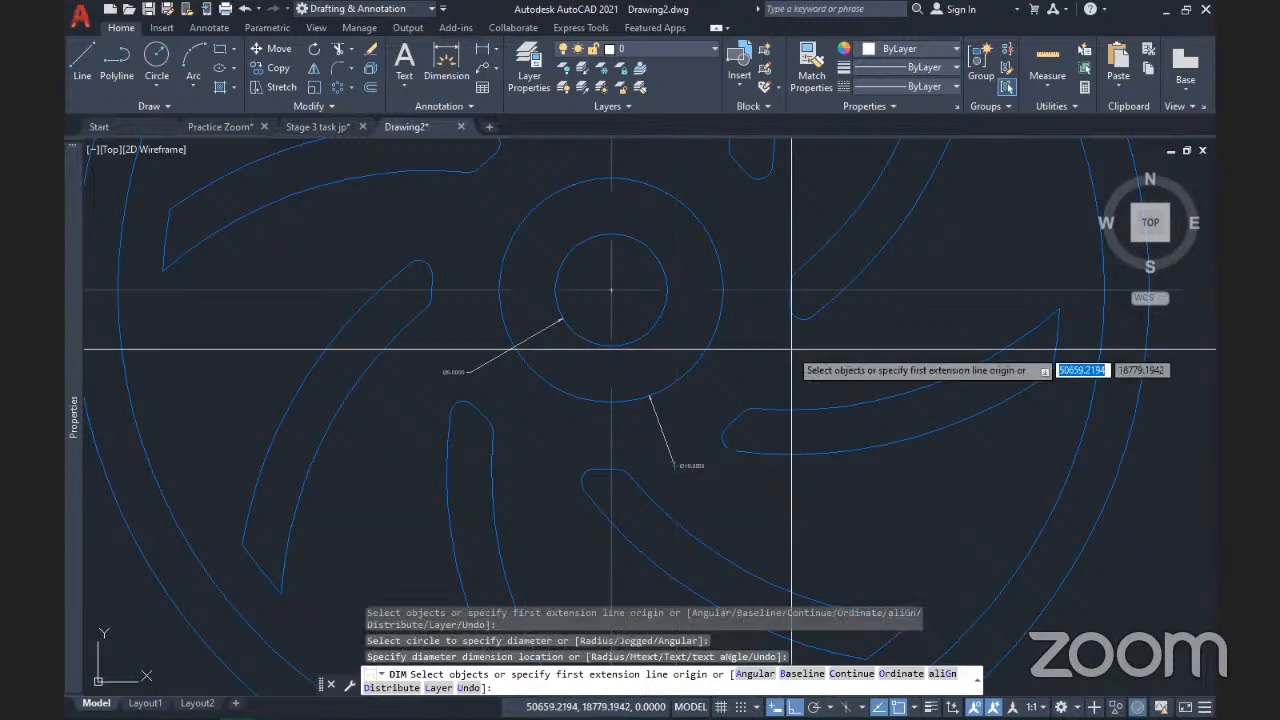
# - Add a radius dimension to the inner end arc of the curved slot right of the hub, placing its text above the arc
pyautogui.scroll(-2, 791, 350)
pyautogui.moveTo(791, 350)
pyautogui.mouseDown(button='middle')
pyautogui.moveTo(676, 405)
pyautogui.moveTo(614, 456)
pyautogui.mouseUp(button='middle')
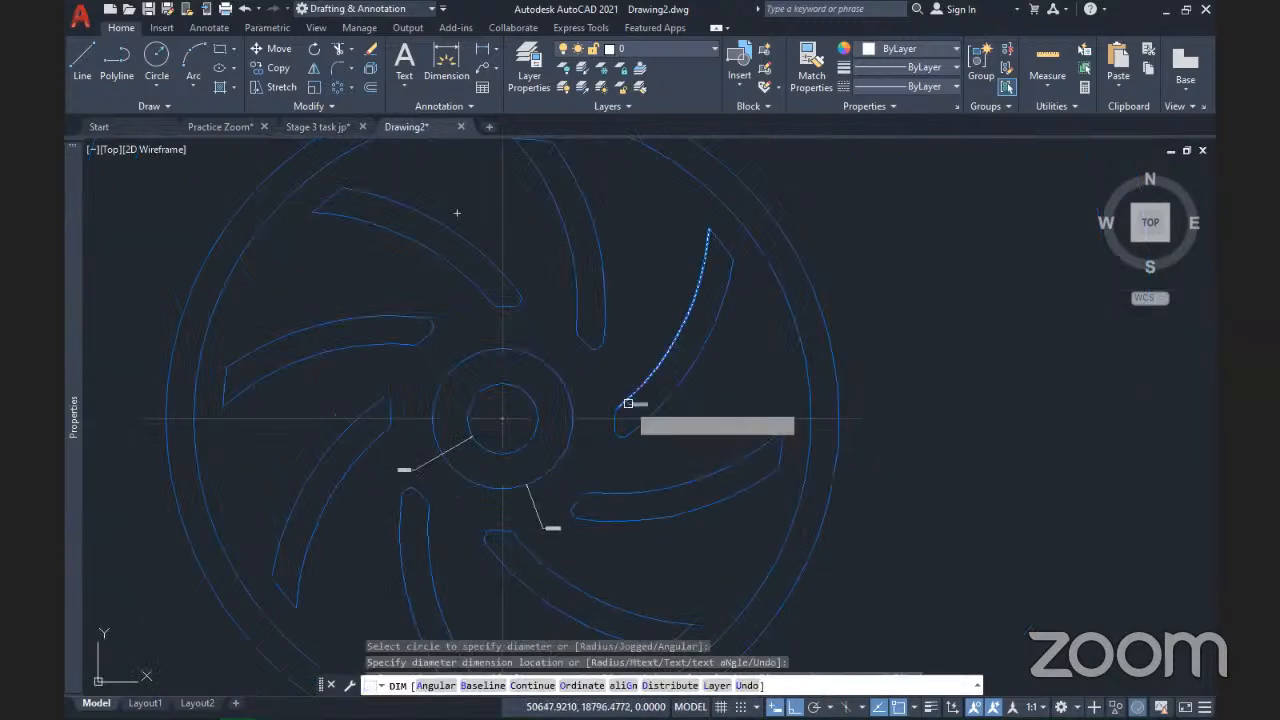
pyautogui.scroll(4, 630, 403)
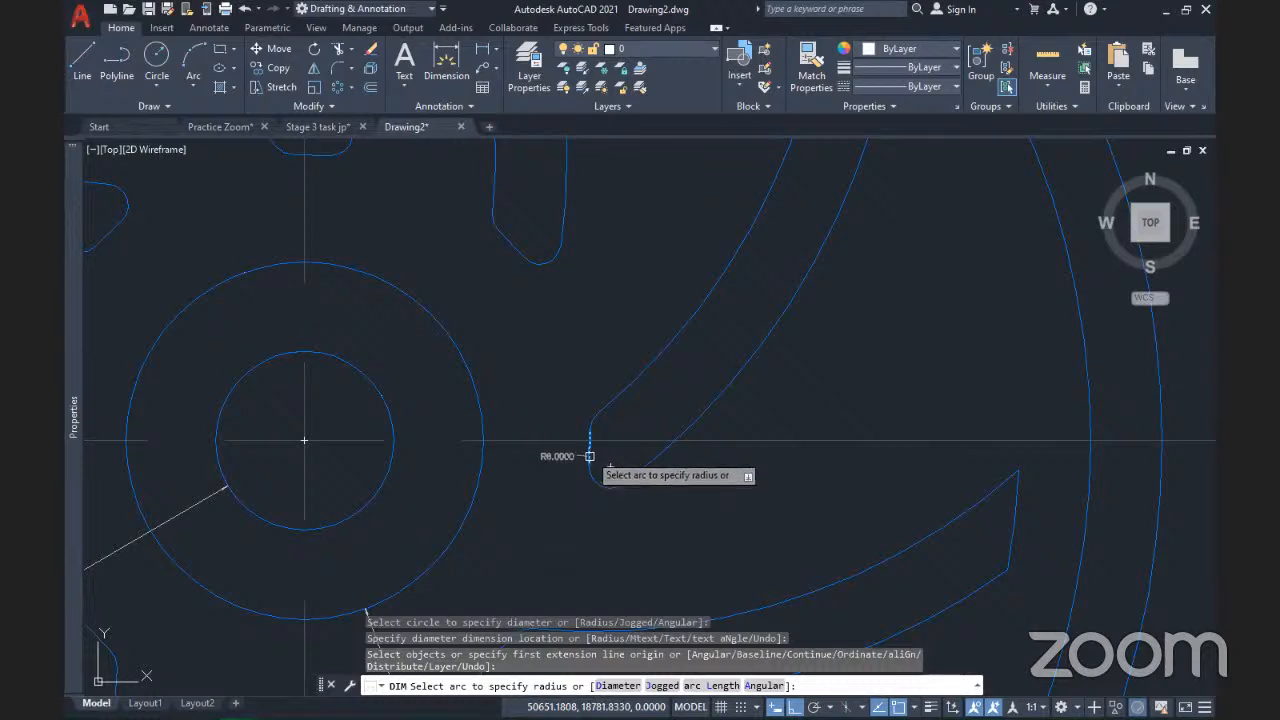
pyautogui.click(590, 456)
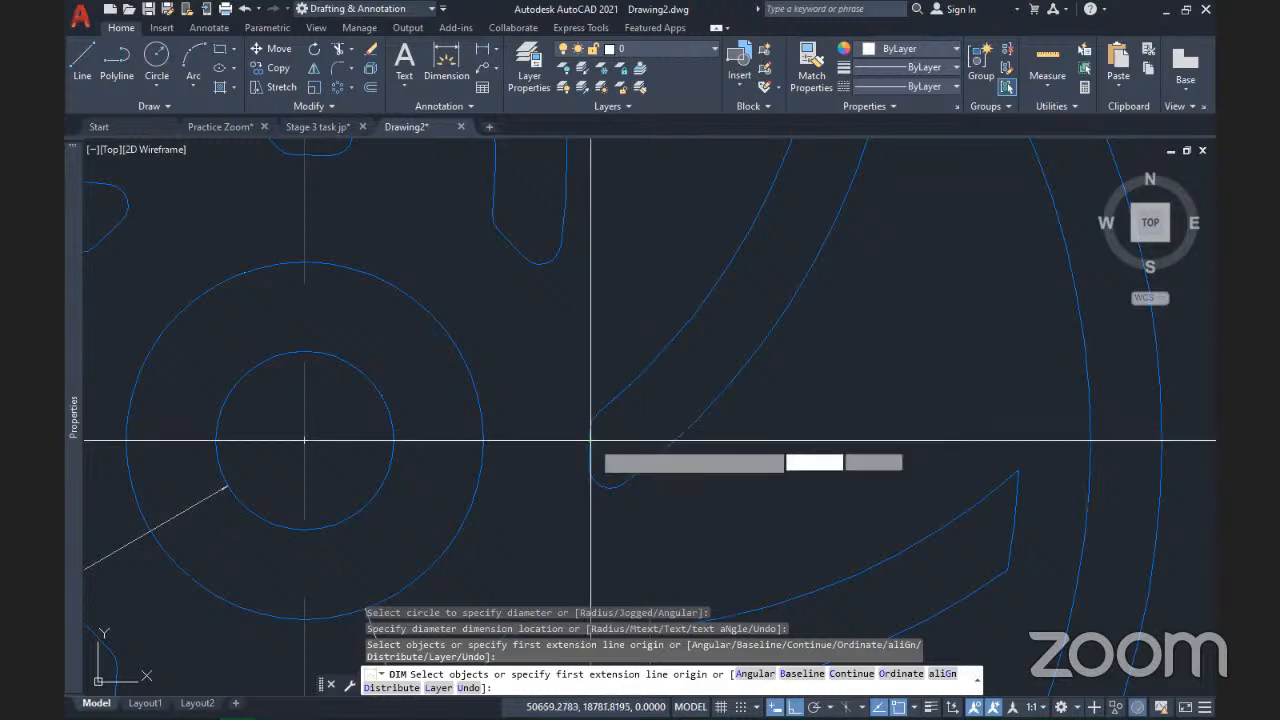
pyautogui.scroll(3, 590, 440)
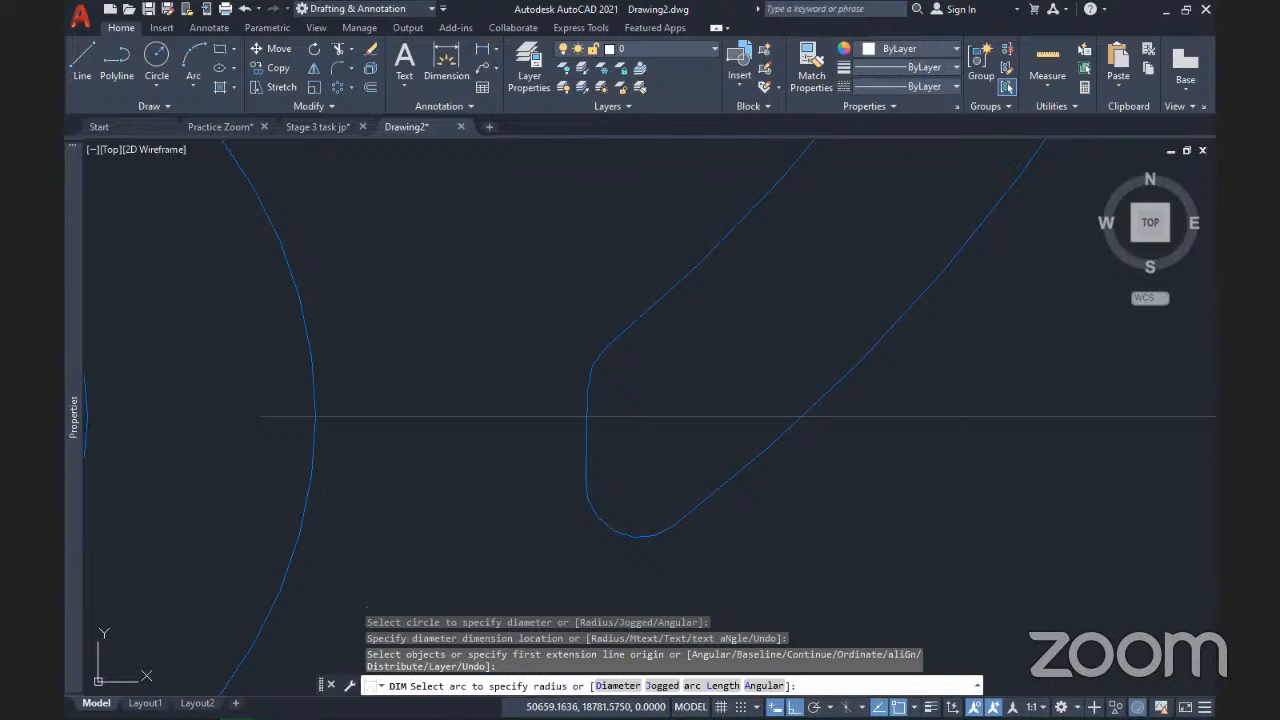
pyautogui.click(588, 416)
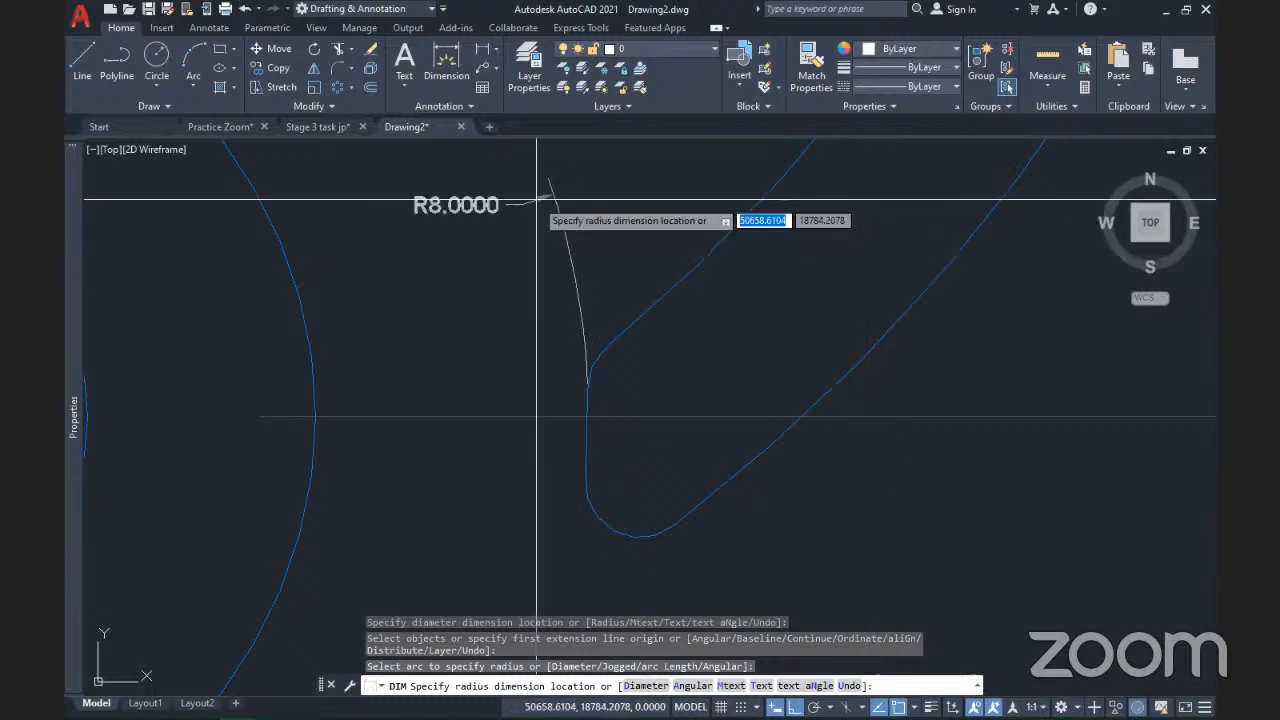
pyautogui.moveTo(537, 200); pyautogui.dragTo(558, 507, button='middle')
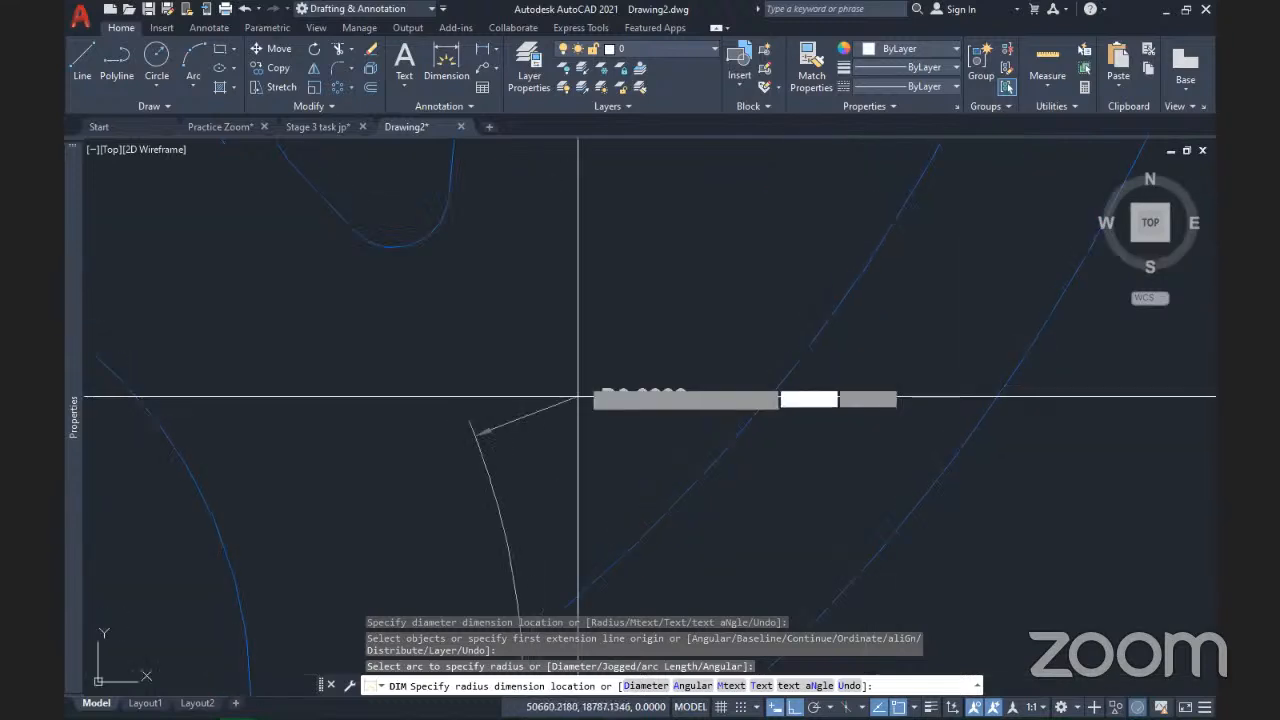
pyautogui.click(600, 329)
# - Add a radius dimension to the outer end arc of the curved slot at the wheel's lower right, placing its text above the arc
pyautogui.scroll(-5, 600, 329)
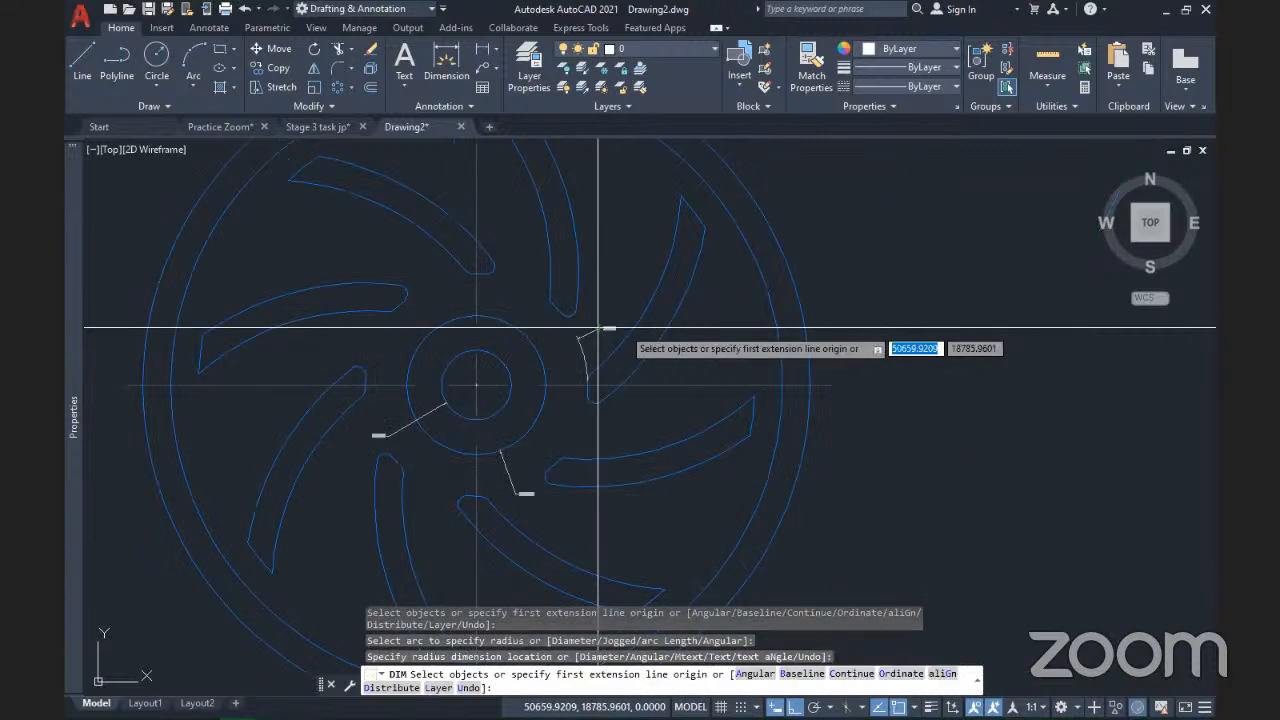
pyautogui.moveTo(707, 357); pyautogui.dragTo(630, 367, button='middle')
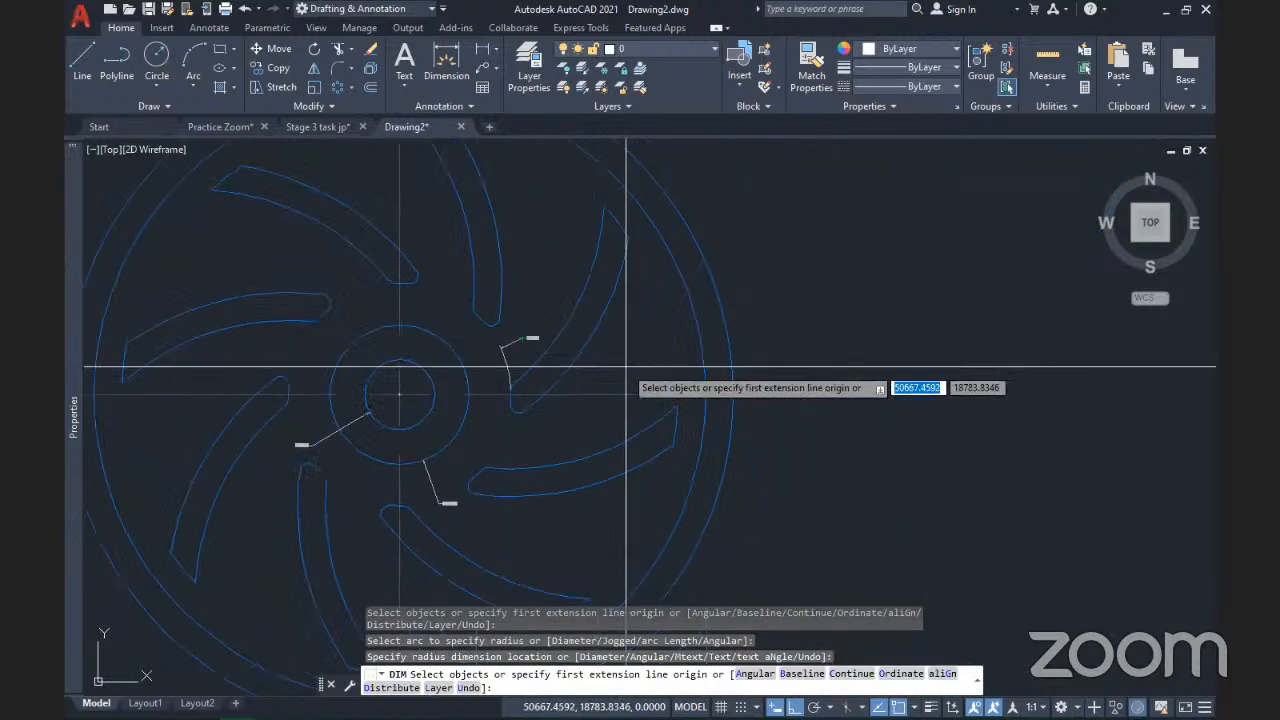
pyautogui.click(677, 431)
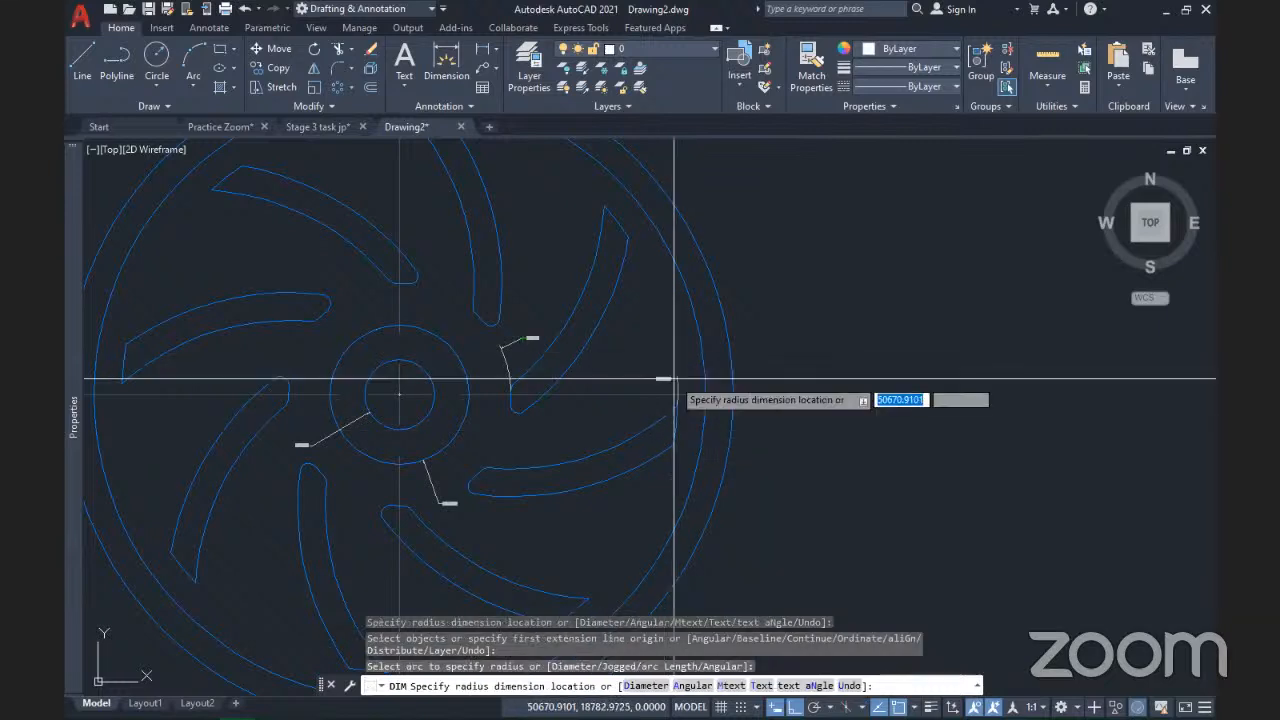
pyautogui.click(672, 373)
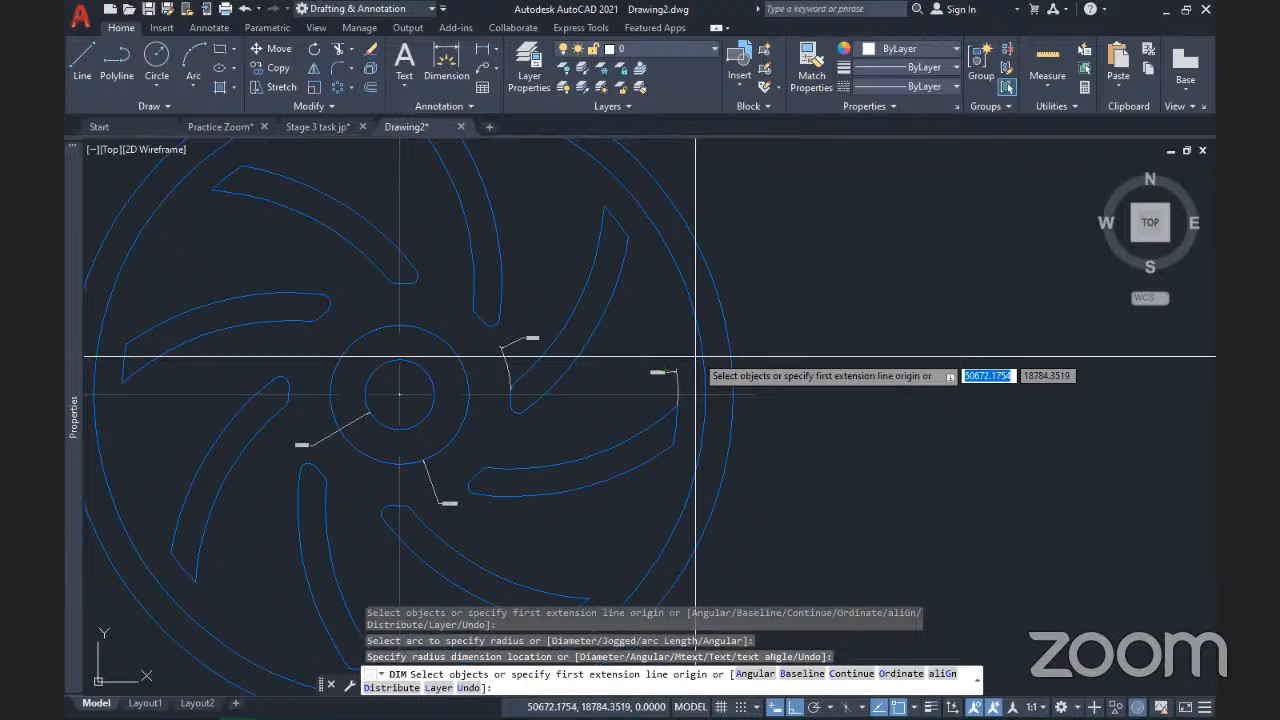
# - Add diameter dimensions to the inner and outer rim circles, placing both texts outside the wheel at its upper right
pyautogui.moveTo(695, 357); pyautogui.dragTo(645, 436, button='middle')
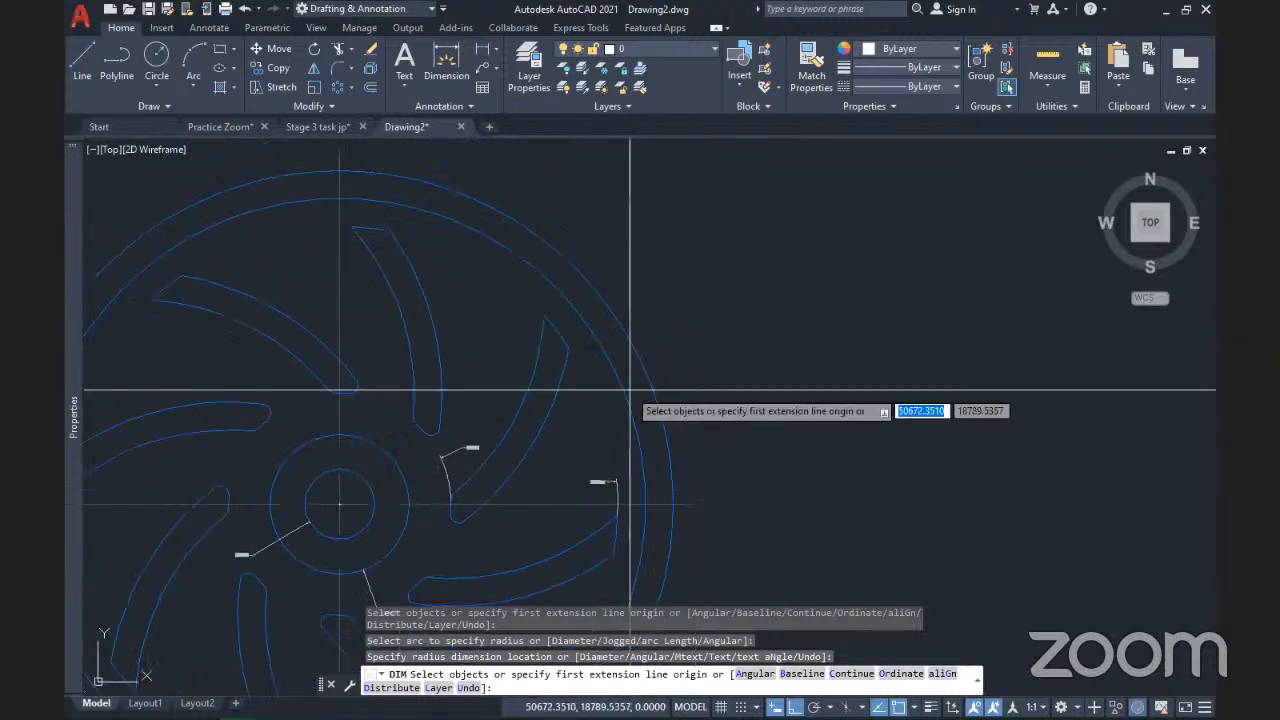
pyautogui.click(625, 388)
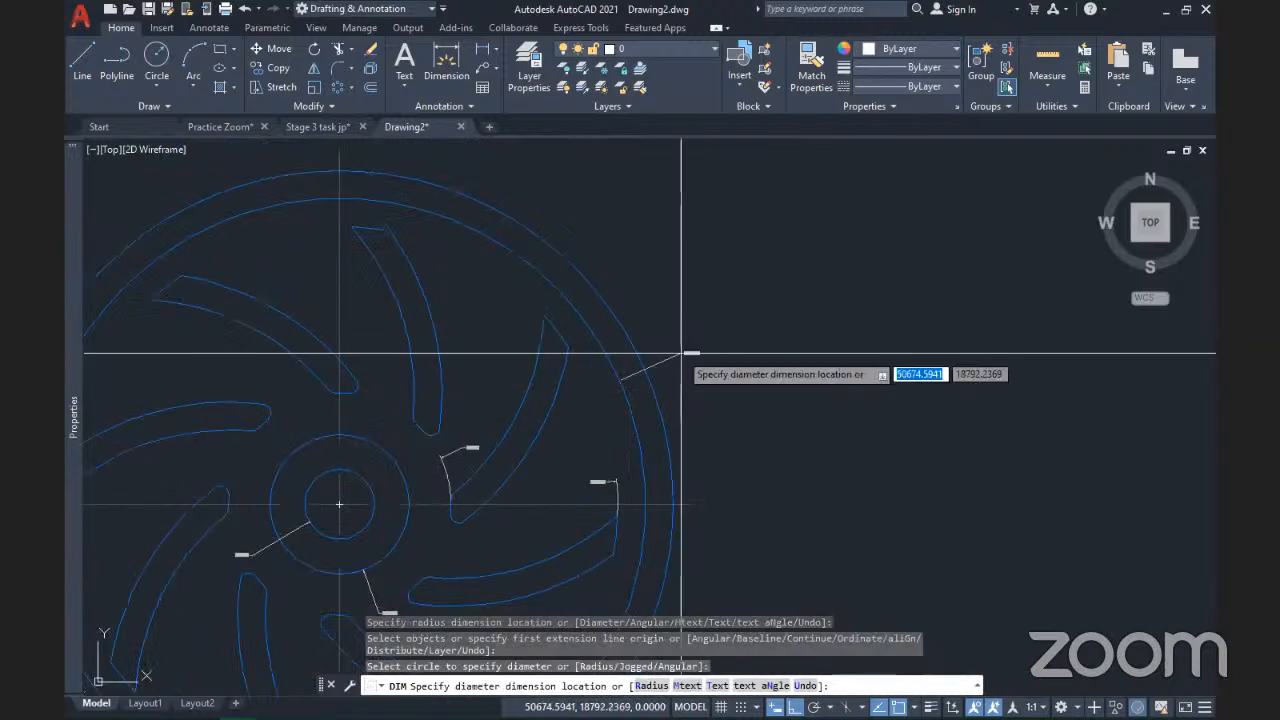
pyautogui.click(740, 273)
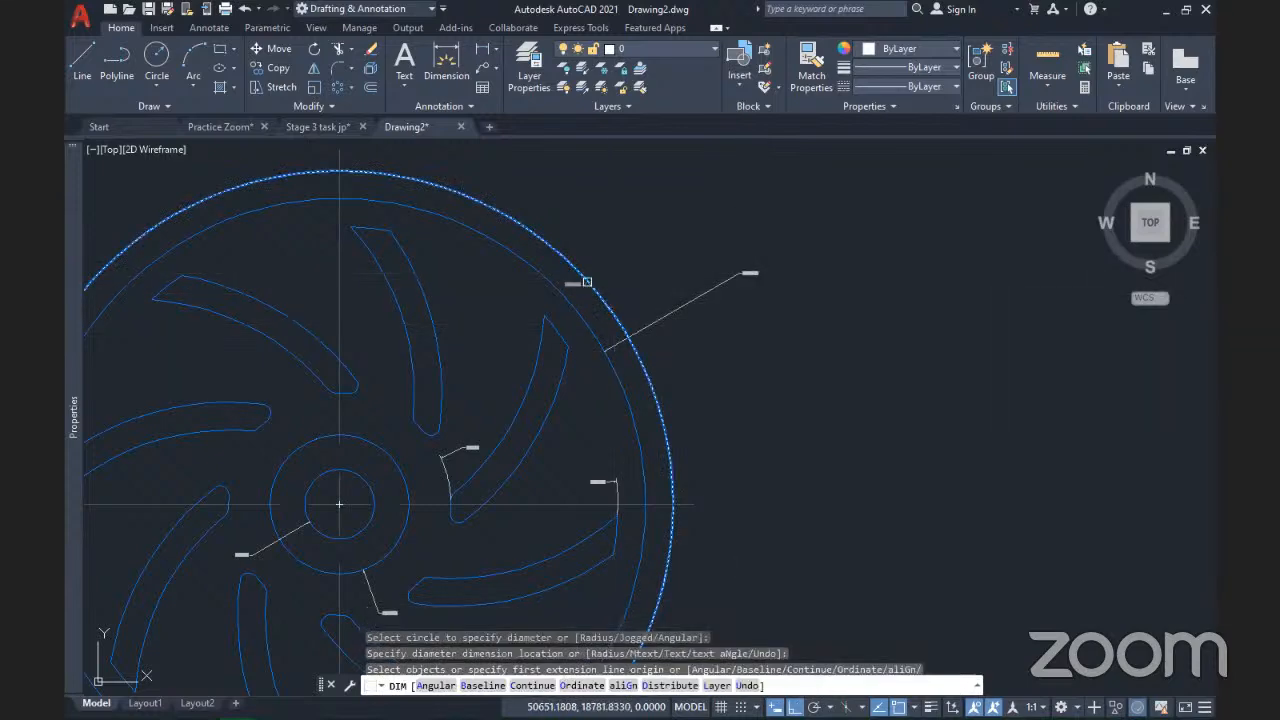
pyautogui.click(587, 282)
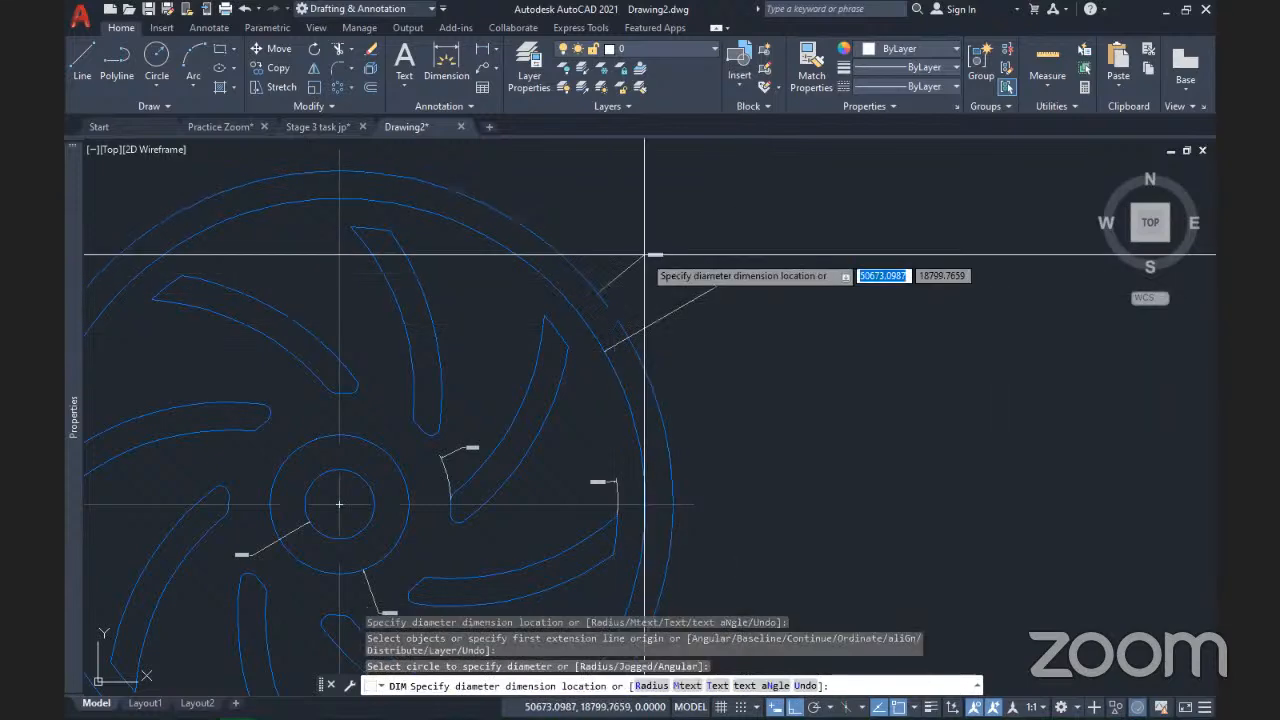
pyautogui.click(716, 239)
pyautogui.scroll(5, 731, 242)
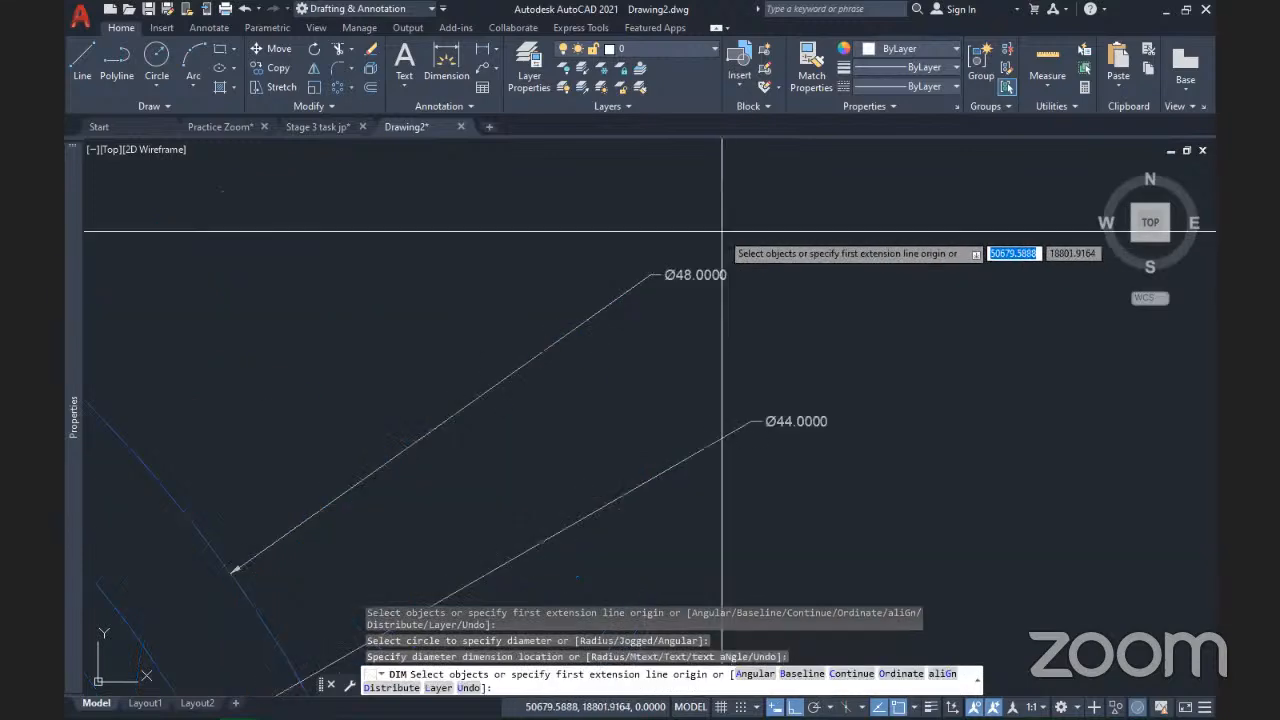
pyautogui.scroll(-5, 722, 232)
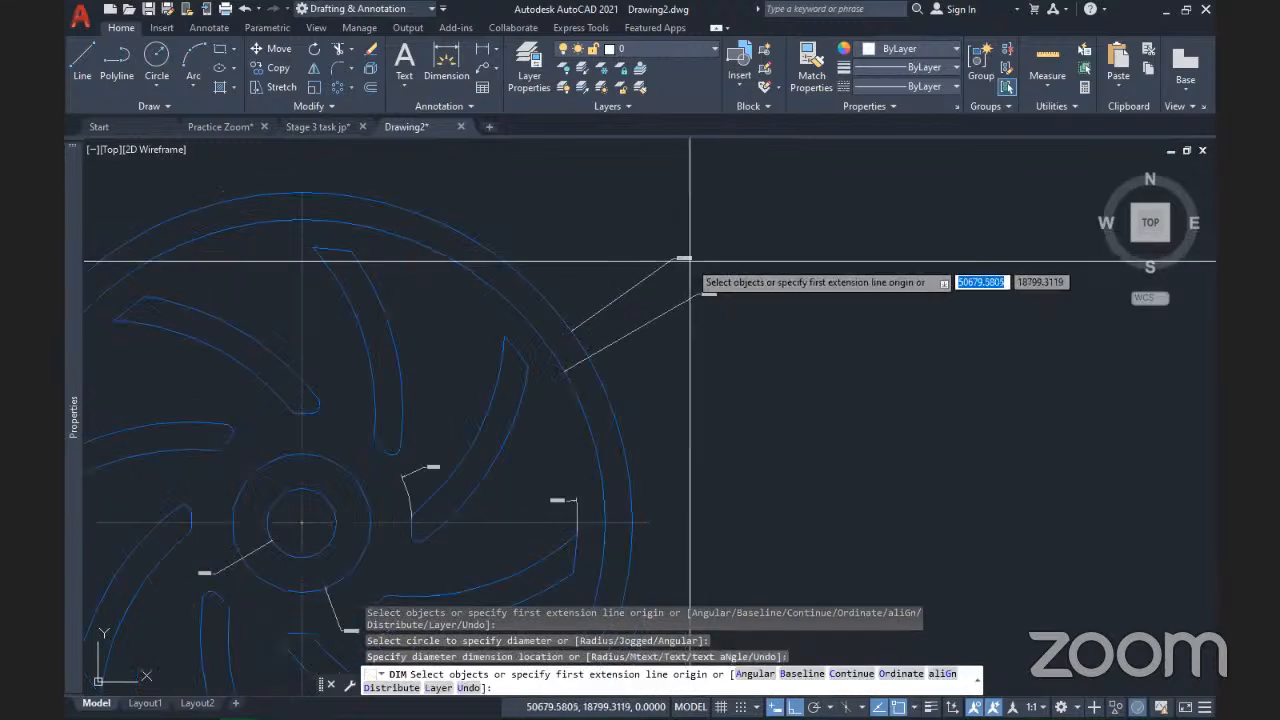
pyautogui.scroll(5, 690, 261)
pyautogui.scroll(-5, 690, 258)
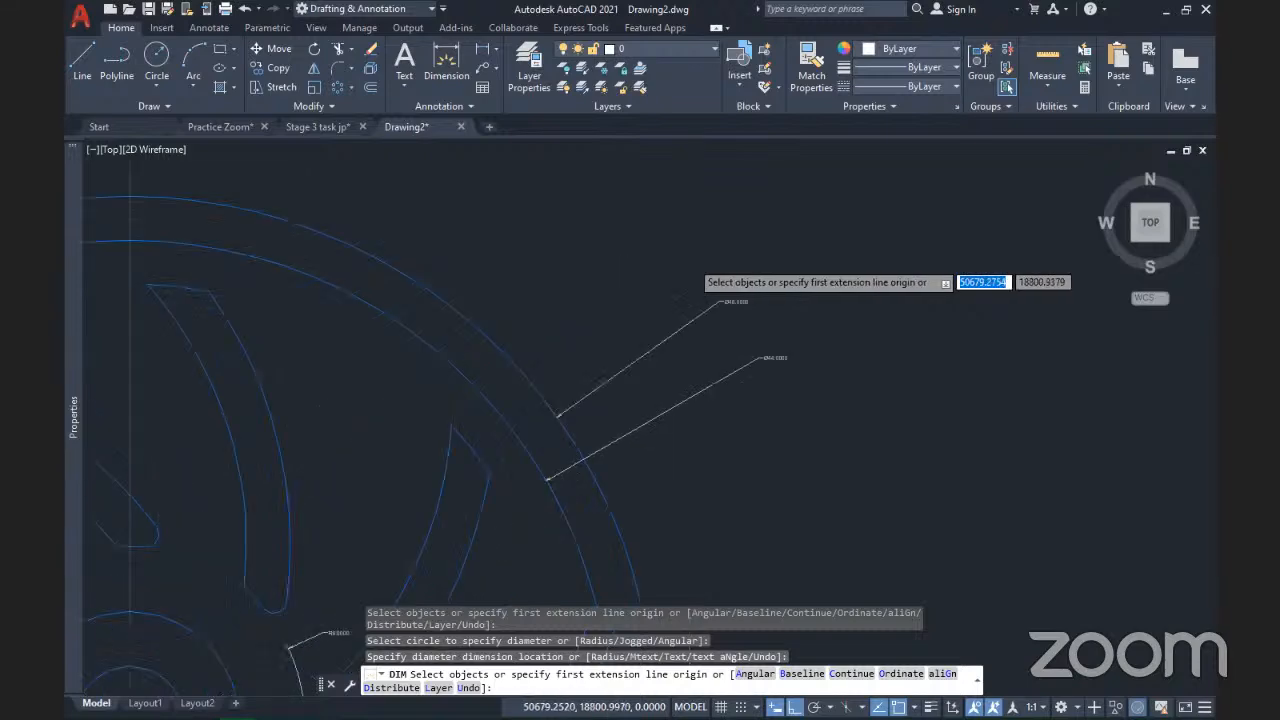
# - Add a radius dimension to the small rounded corner at the lower-right slot's hub end, placing its text below, and end the dimension command
pyautogui.moveTo(632, 488)
pyautogui.mouseDown(button='middle')
pyautogui.moveTo(671, 477)
pyautogui.moveTo(661, 386)
pyautogui.mouseUp(button='middle')
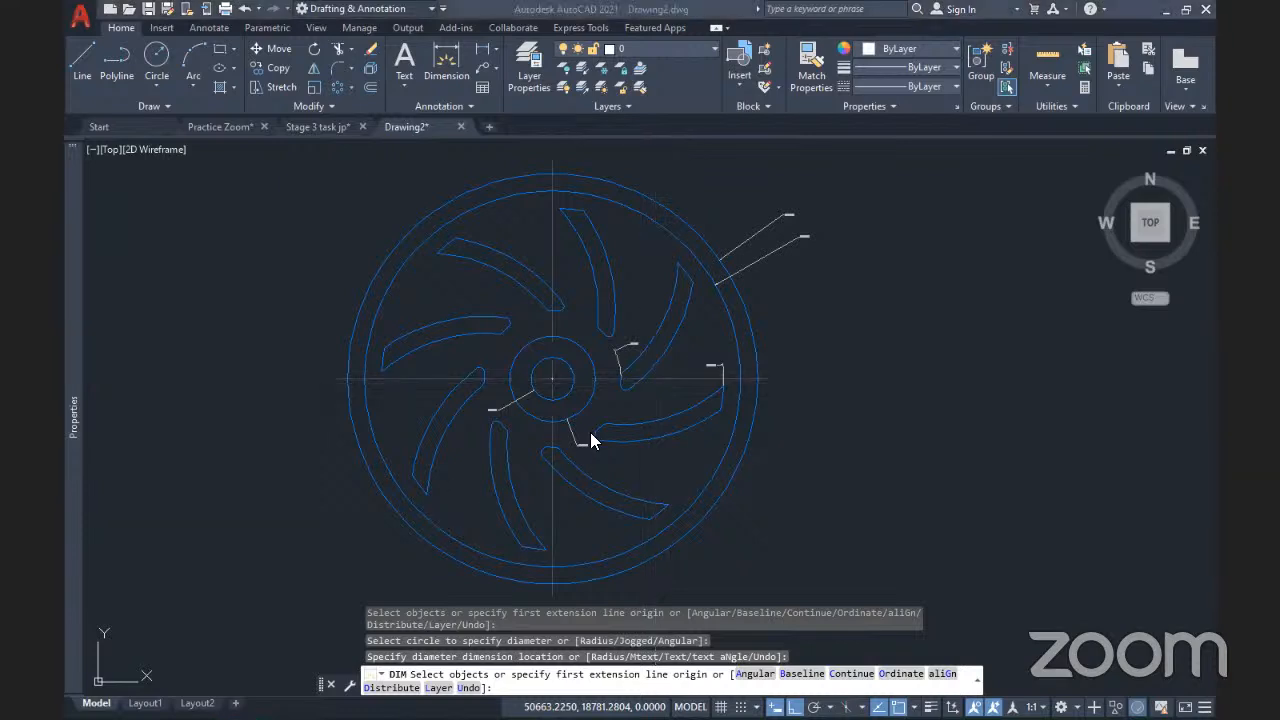
pyautogui.scroll(5, 590, 440)
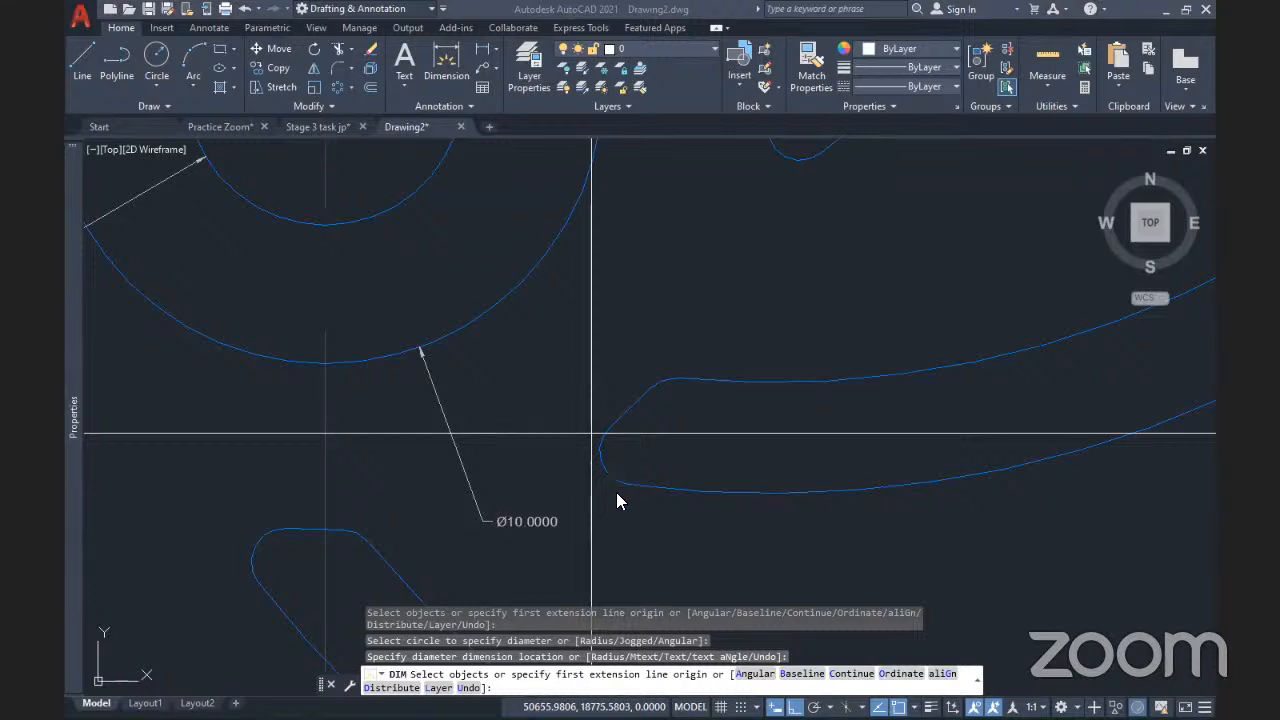
pyautogui.scroll(2, 608, 472)
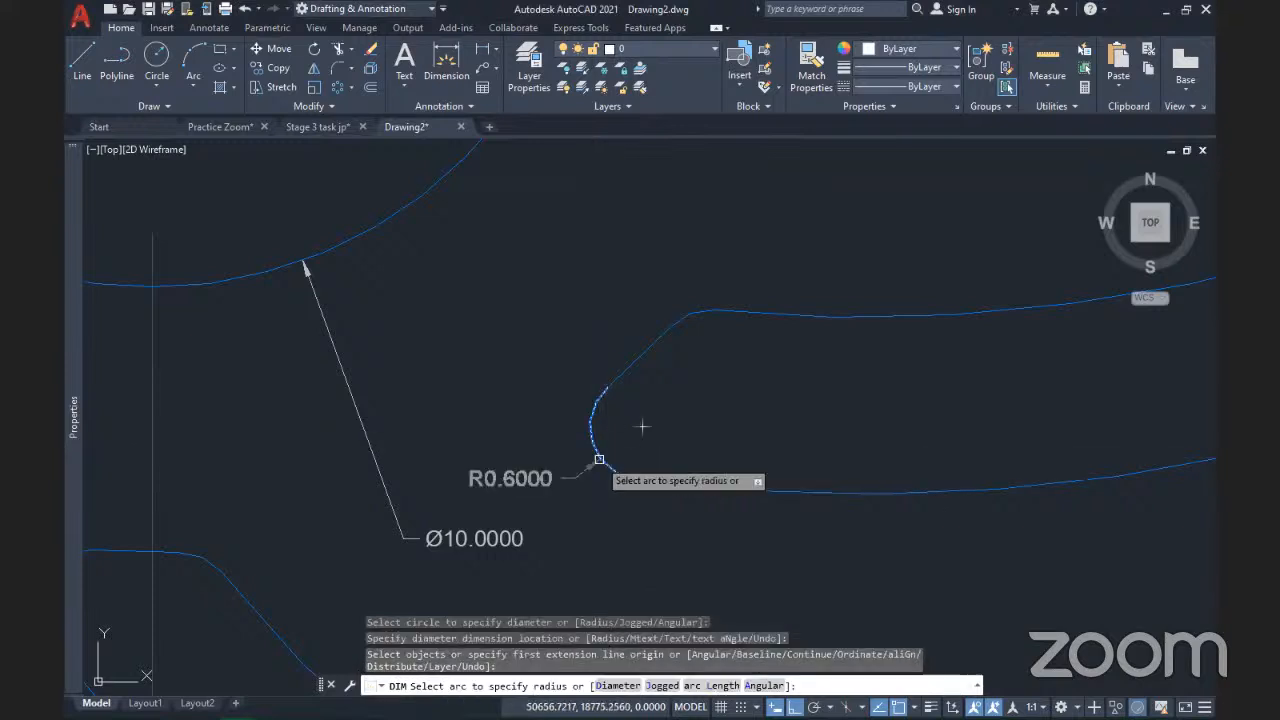
pyautogui.click(599, 459)
pyautogui.scroll(-4, 599, 459)
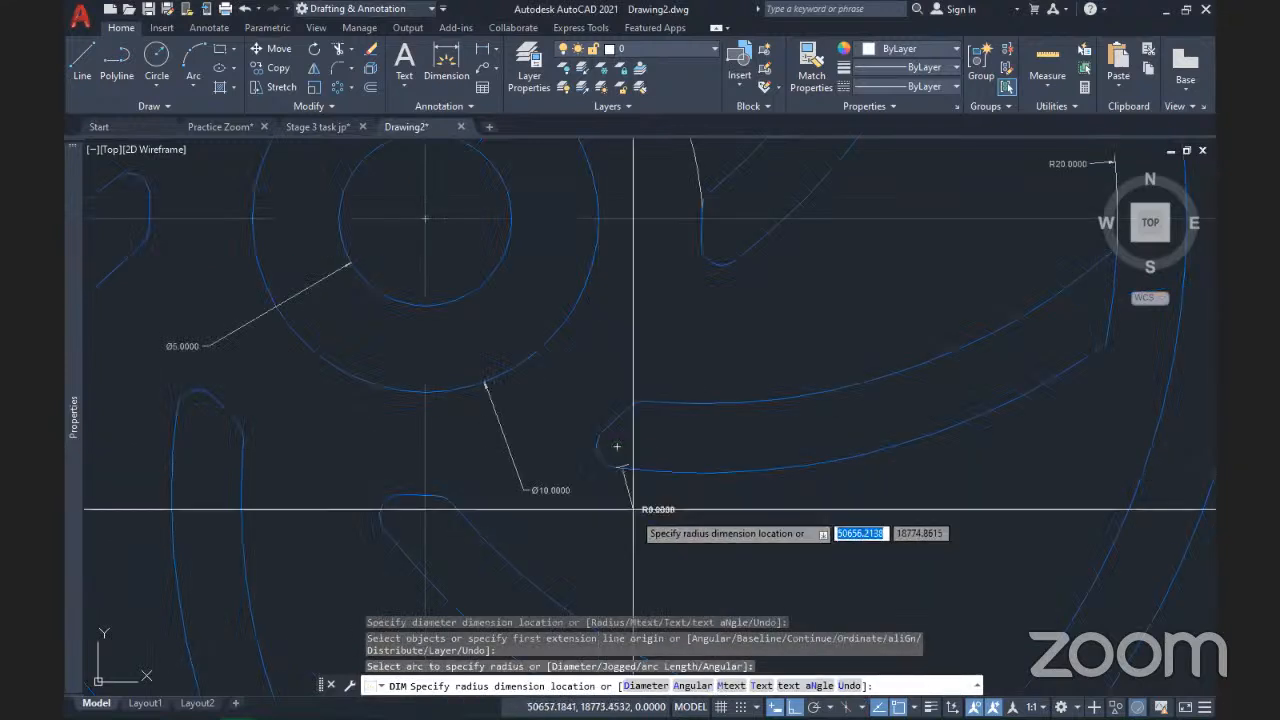
pyautogui.click(575, 556)
pyautogui.scroll(-3, 575, 556)
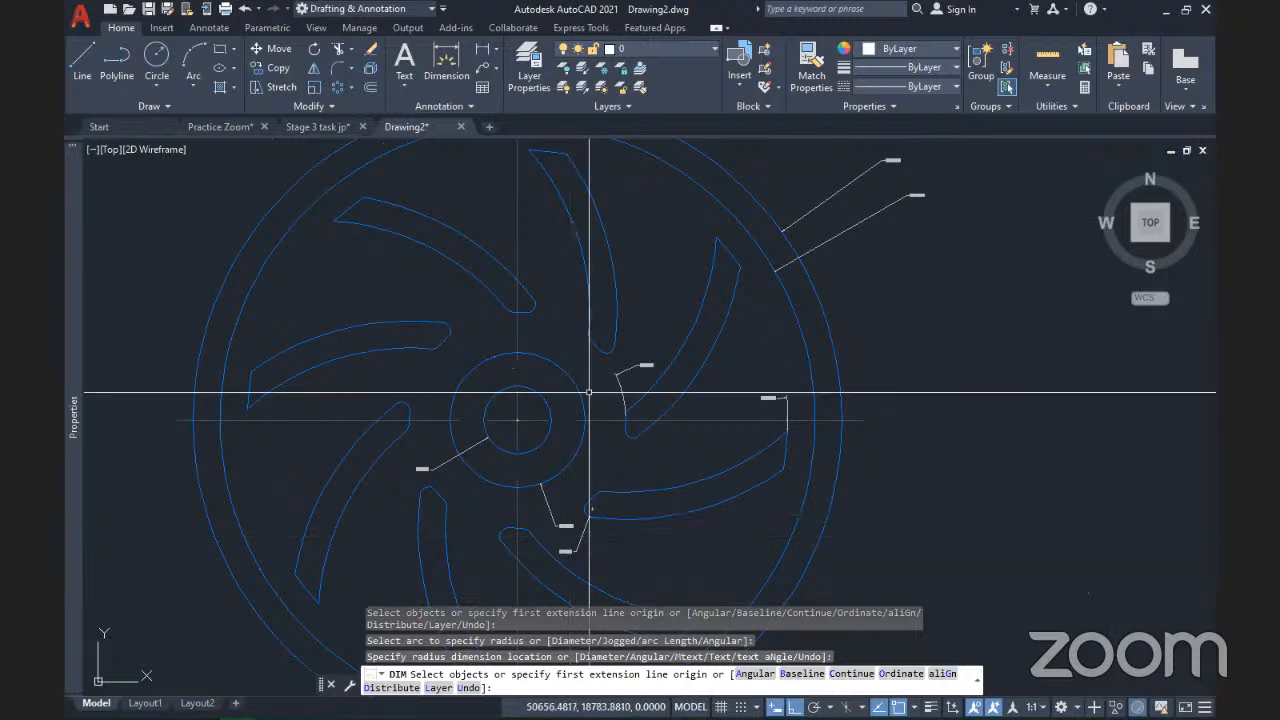
pyautogui.scroll(-4, 620, 369)
pyautogui.press('Return')
pyautogui.moveTo(620, 369); pyautogui.dragTo(587, 339, button='middle')
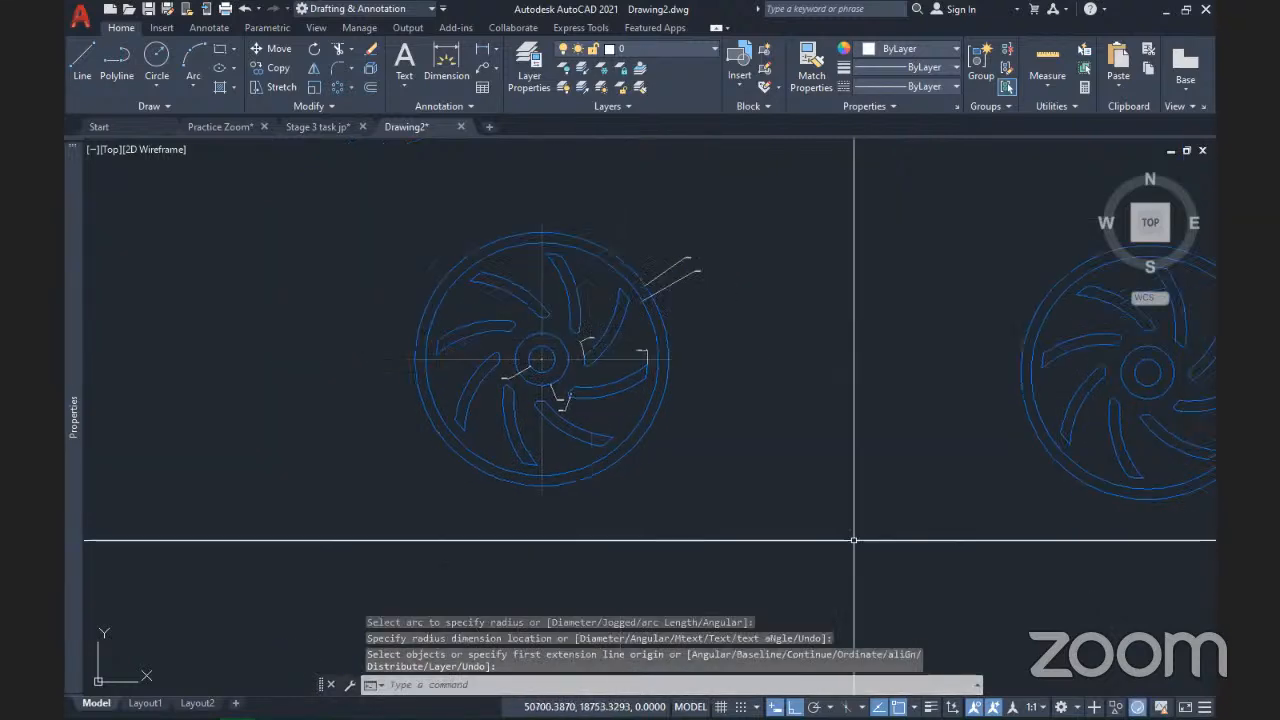
# - Try the annotation scale 1:4 for the current view and set it to 1:5 instead
pyautogui.click(1031, 707)
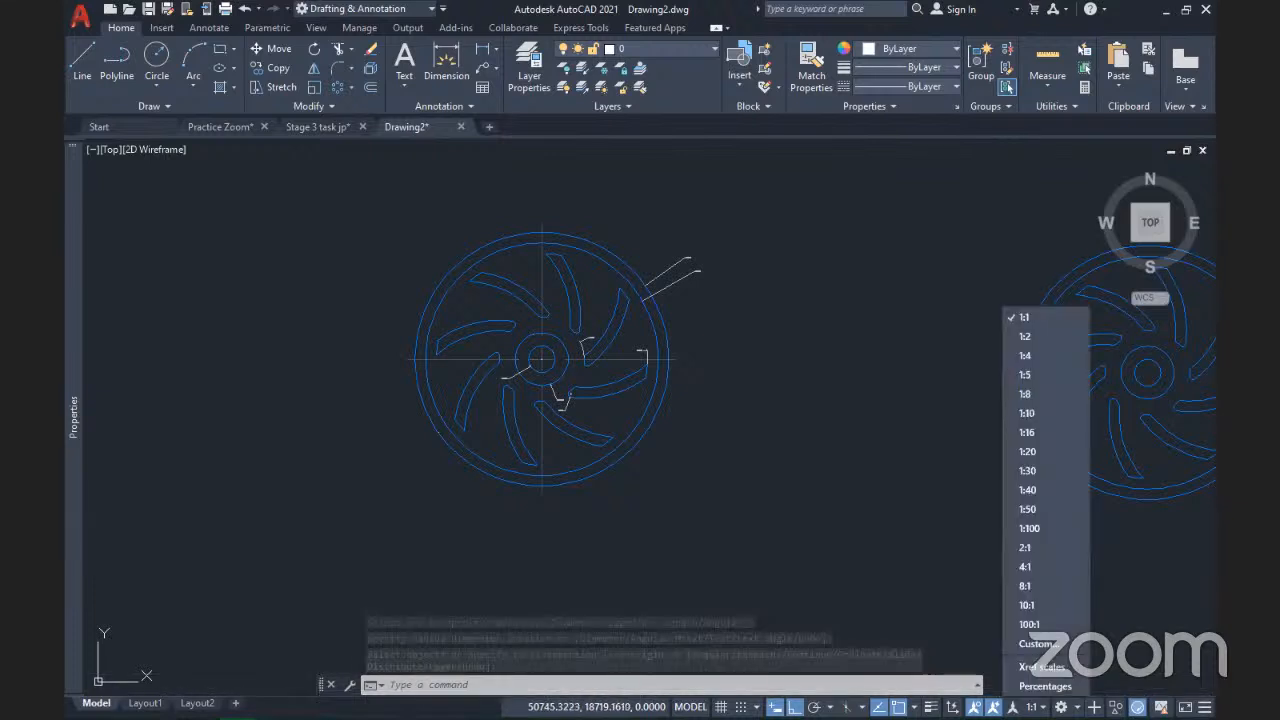
pyautogui.click(1031, 358)
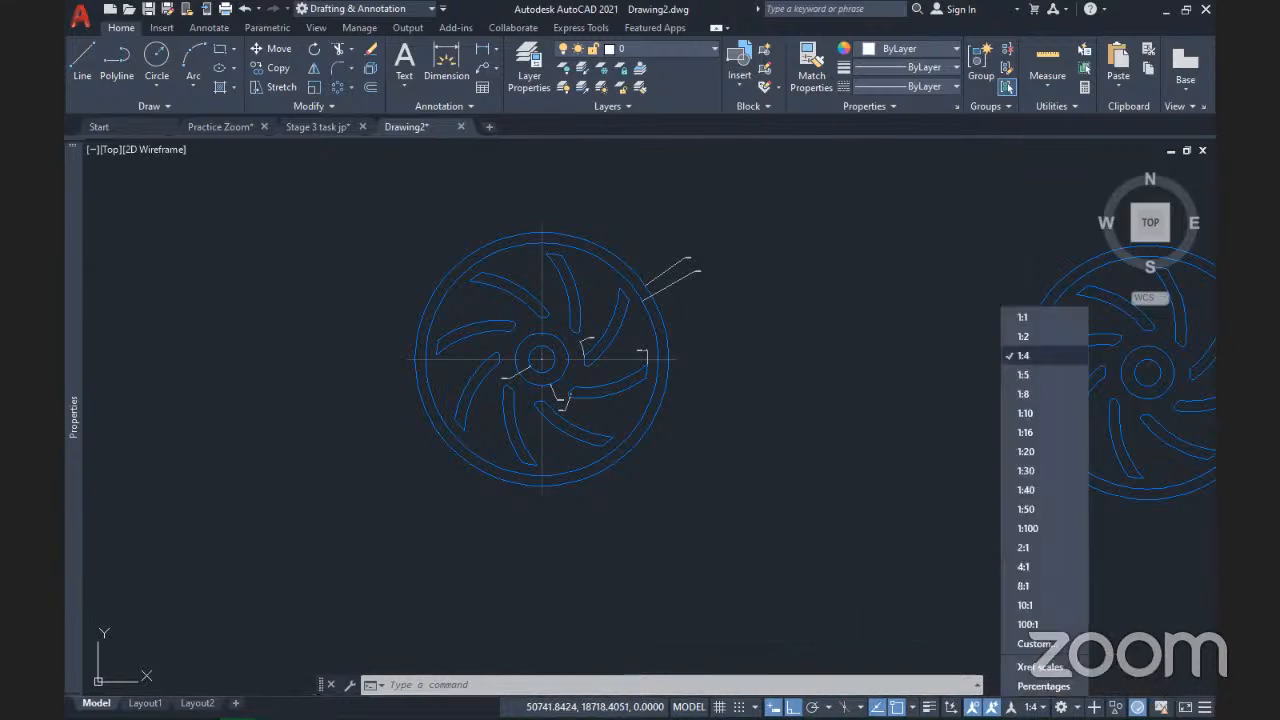
pyautogui.click(1040, 356)
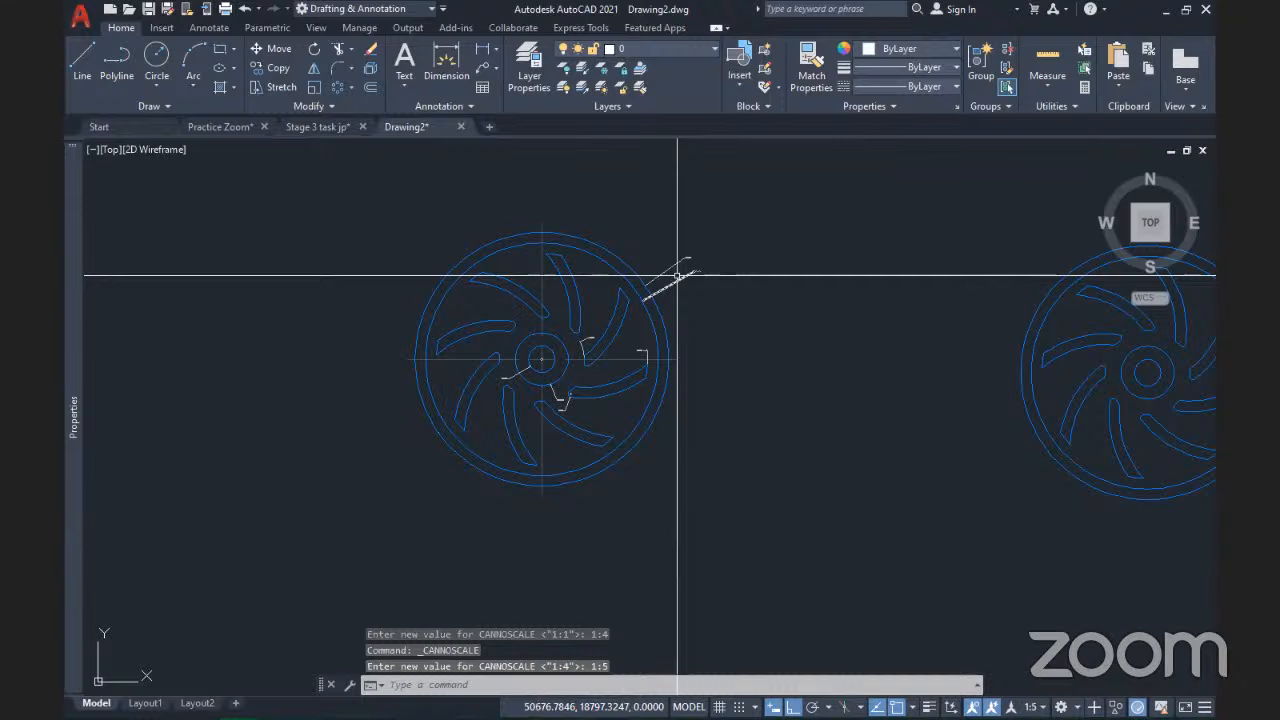
# - Examine the text size of the rim, hub and slot dimensions at the new annotation scale
pyautogui.scroll(7, 677, 275)
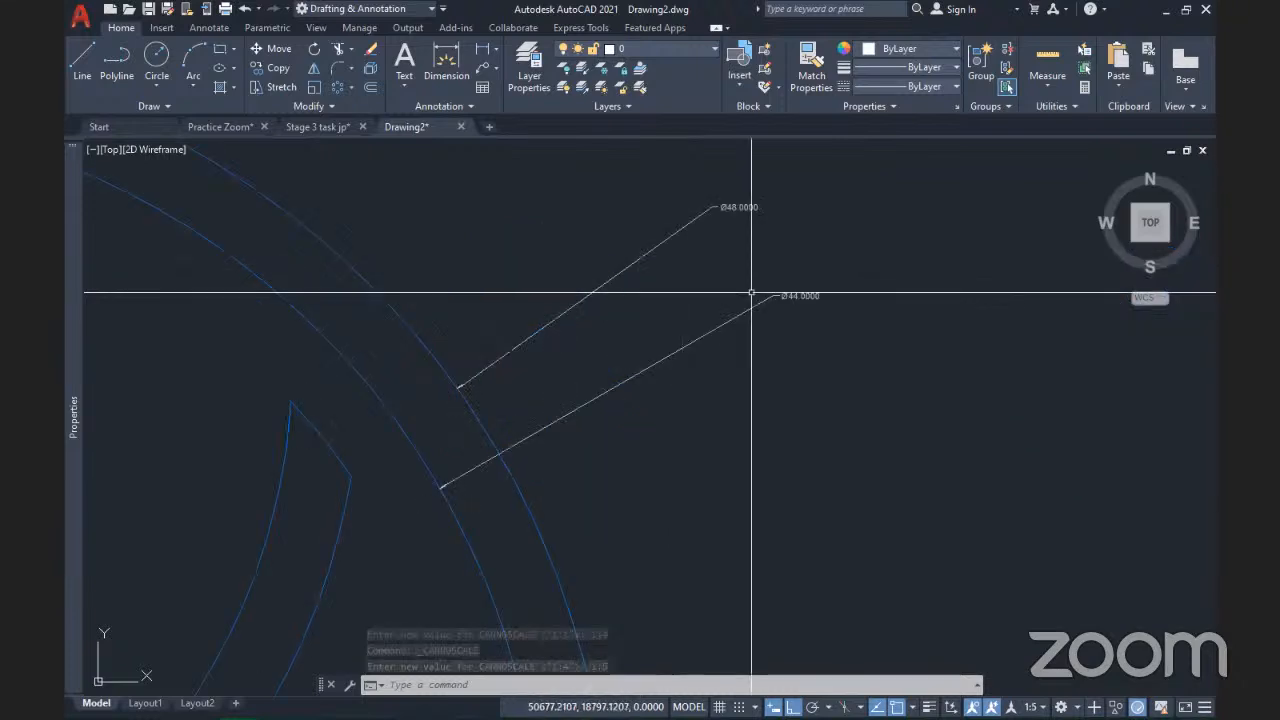
pyautogui.scroll(-5, 751, 293)
pyautogui.scroll(3, 686, 386)
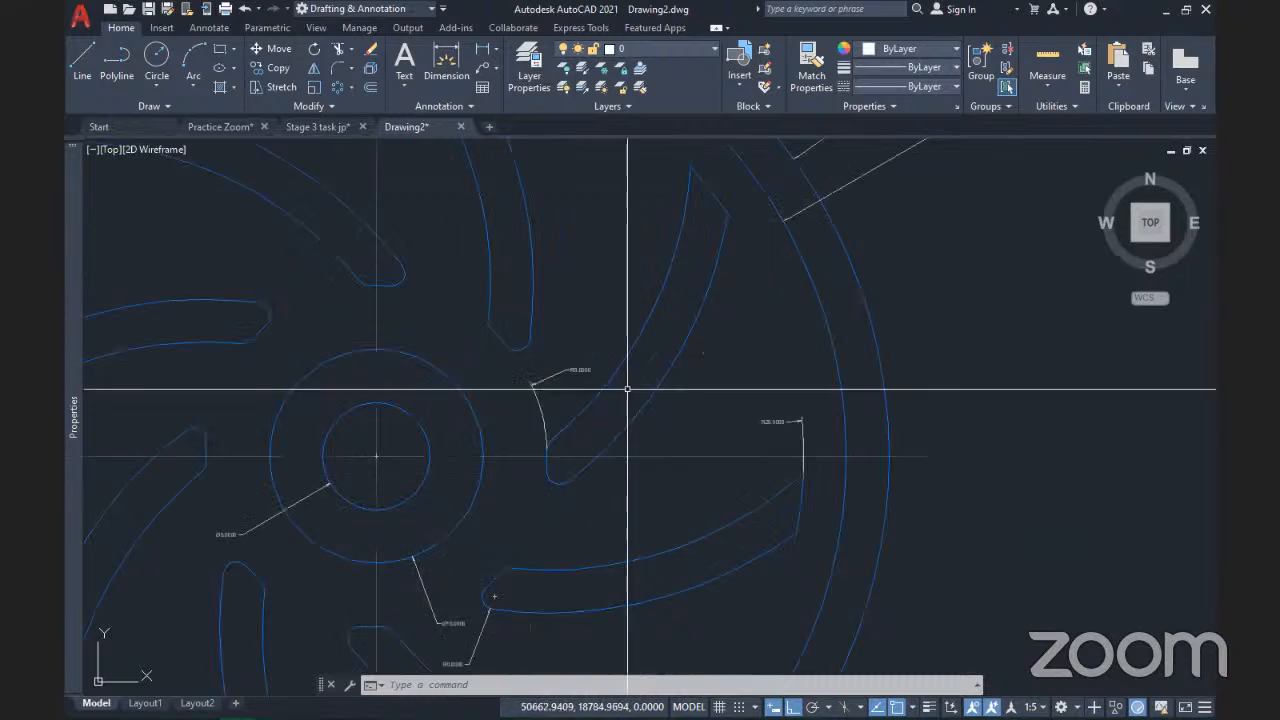
pyautogui.scroll(4, 627, 389)
pyautogui.scroll(-8, 723, 388)
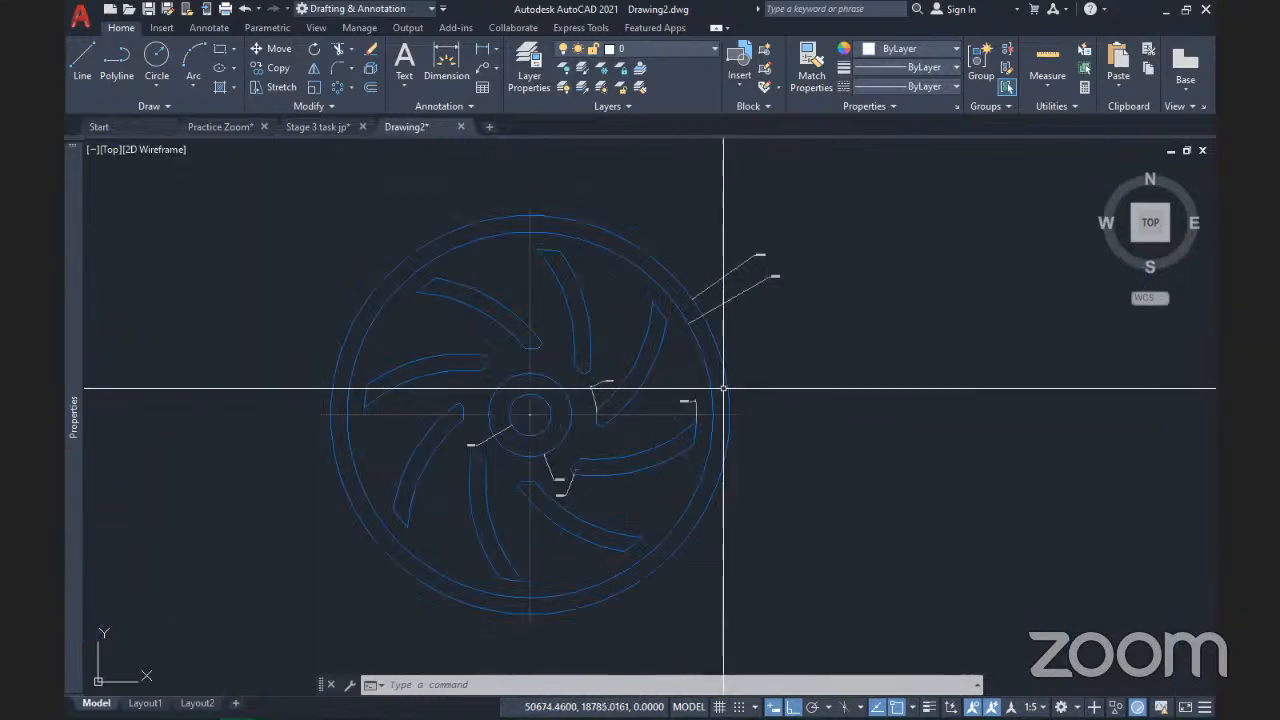
pyautogui.scroll(5, 777, 251)
pyautogui.scroll(2, 760, 258)
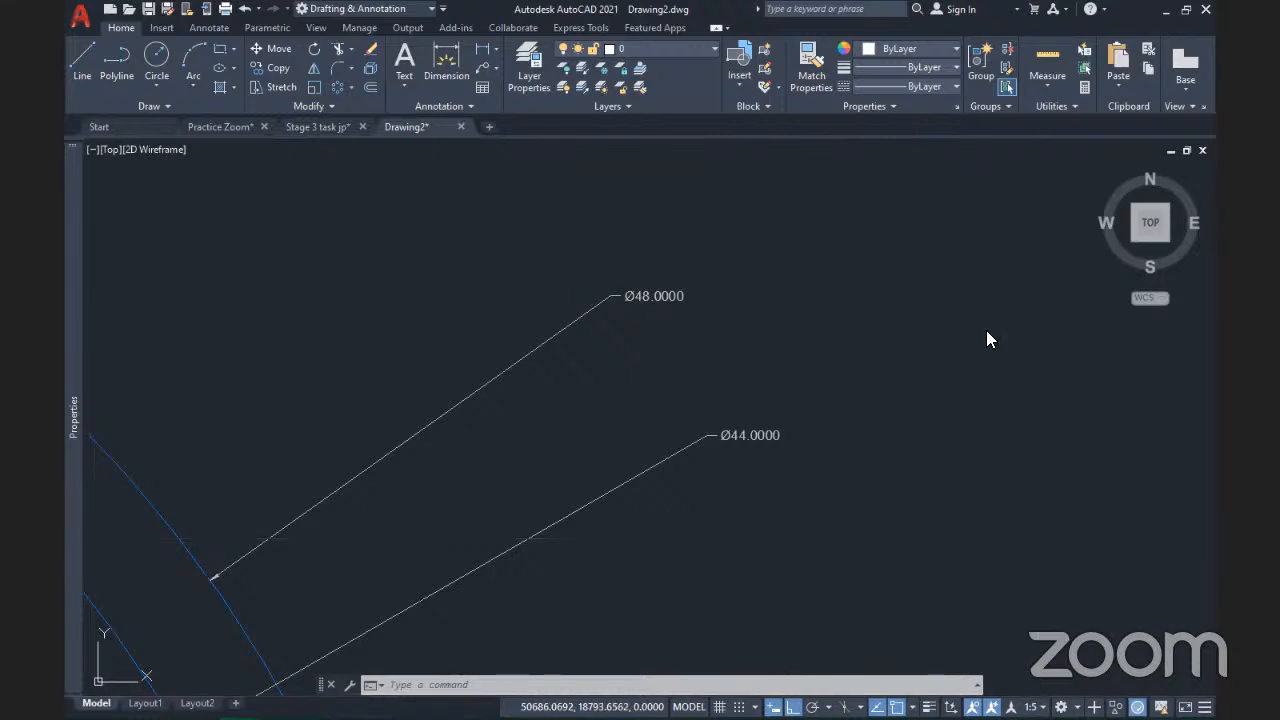
pyautogui.click(1030, 707)
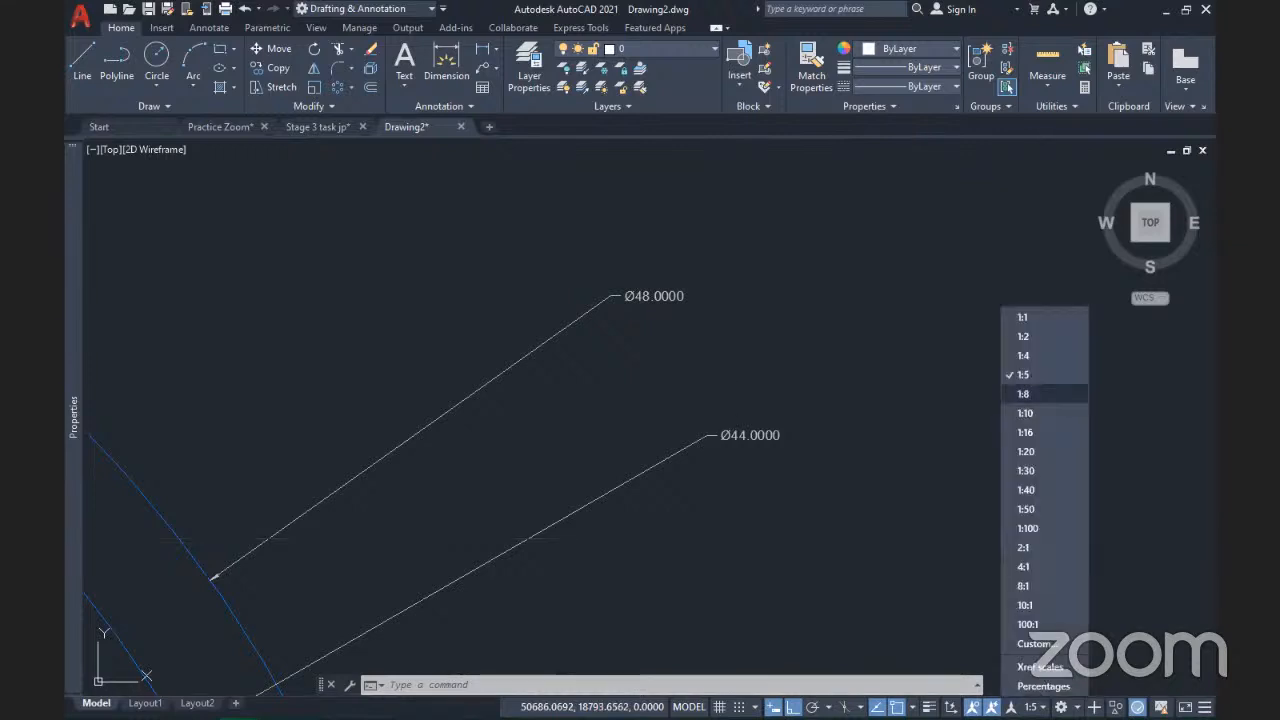
pyautogui.click(720, 364)
pyautogui.scroll(-2, 748, 410)
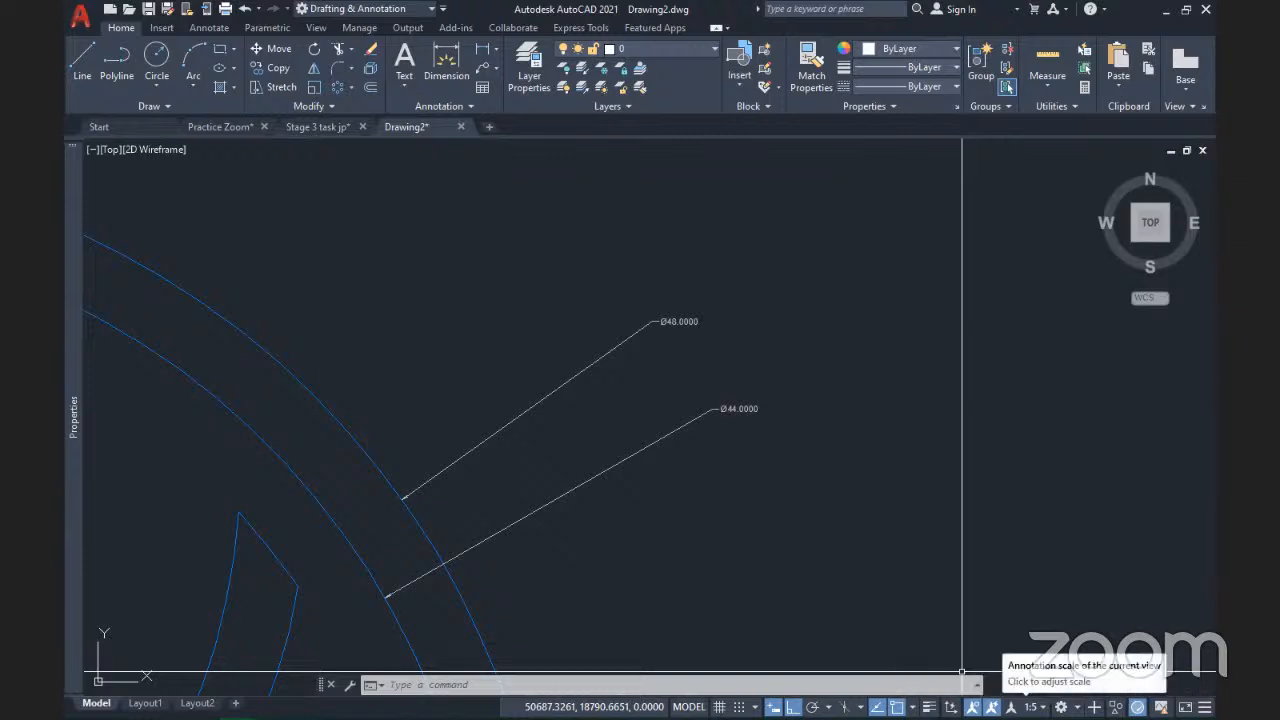
# - Inspect the dimensioned wheel's rim dimensions up close and compare the wheel with the undimensioned copy beside it
pyautogui.scroll(-5, 962, 672)
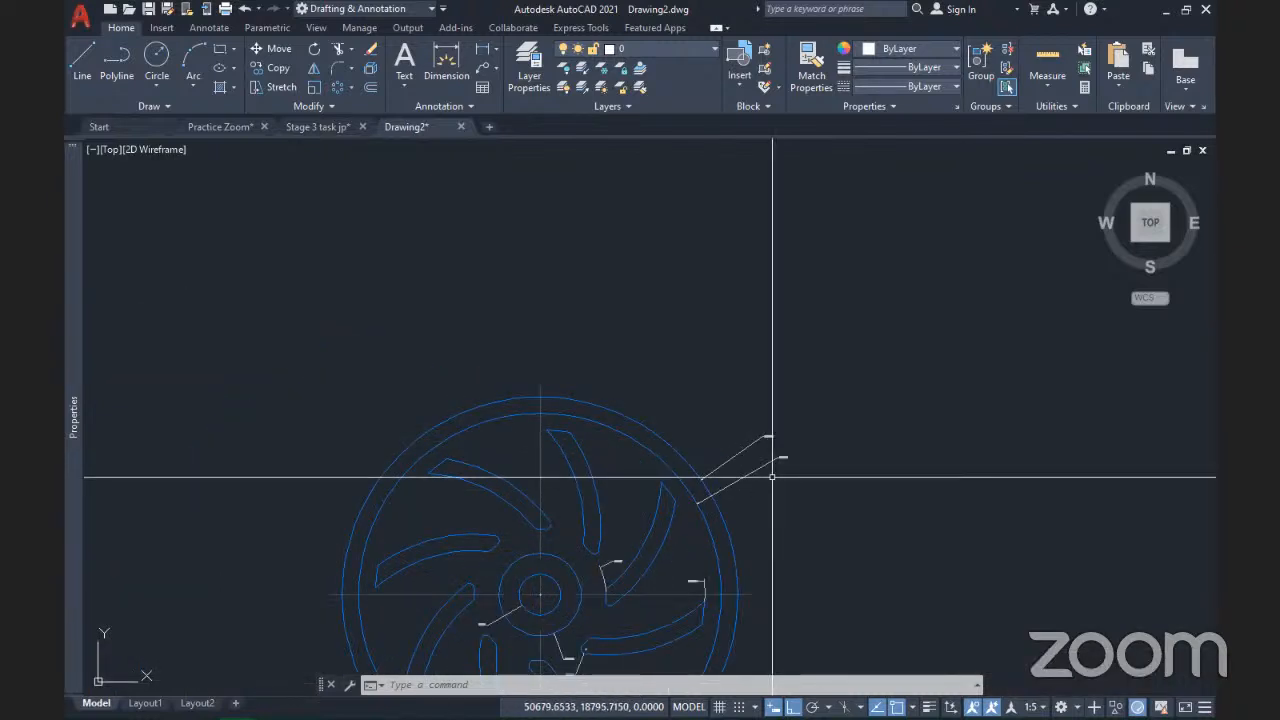
pyautogui.moveTo(762, 465)
pyautogui.mouseDown(button='middle')
pyautogui.moveTo(740, 478)
pyautogui.moveTo(652, 386)
pyautogui.mouseUp(button='middle')
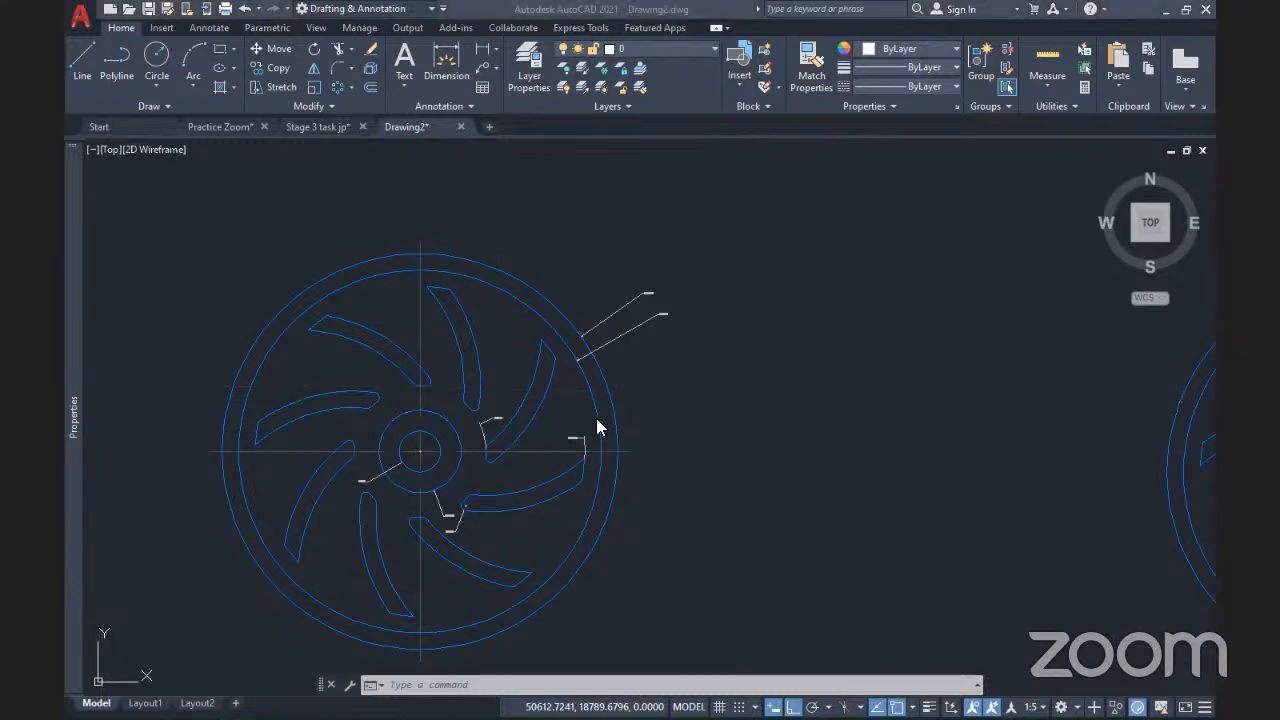
pyautogui.scroll(6, 666, 309)
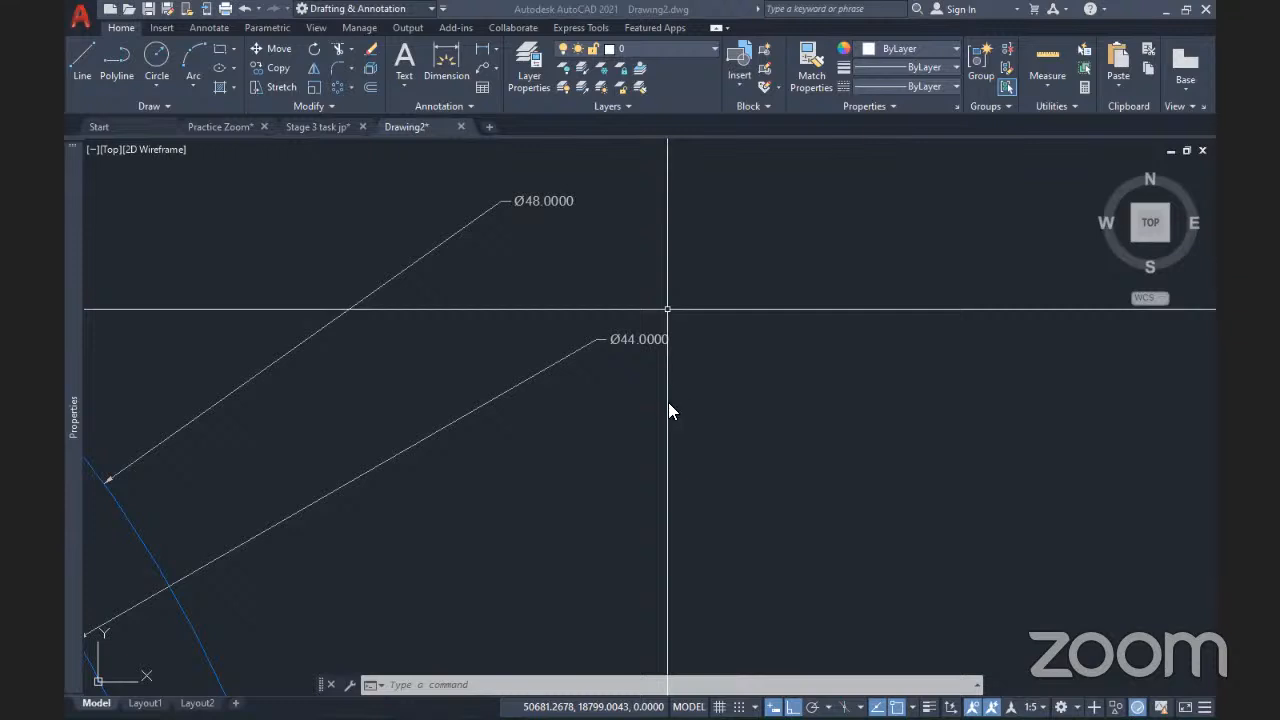
pyautogui.scroll(-3, 660, 447)
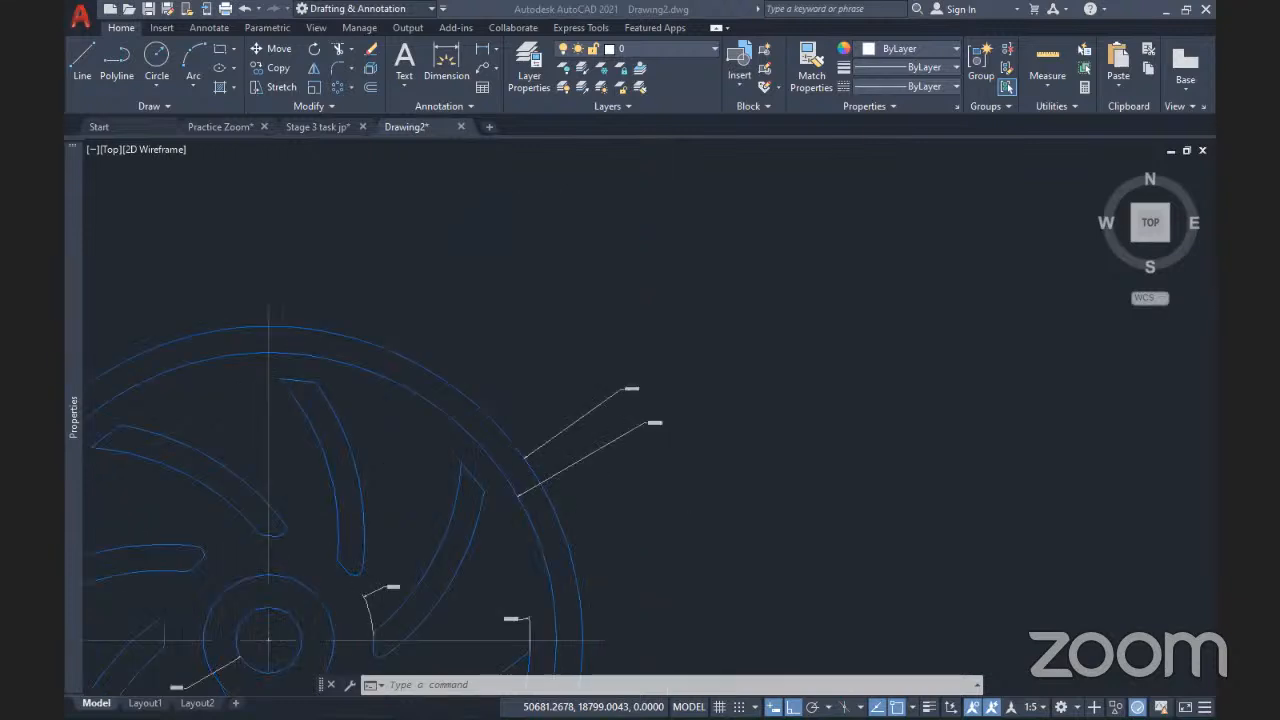
pyautogui.scroll(-2, 670, 470)
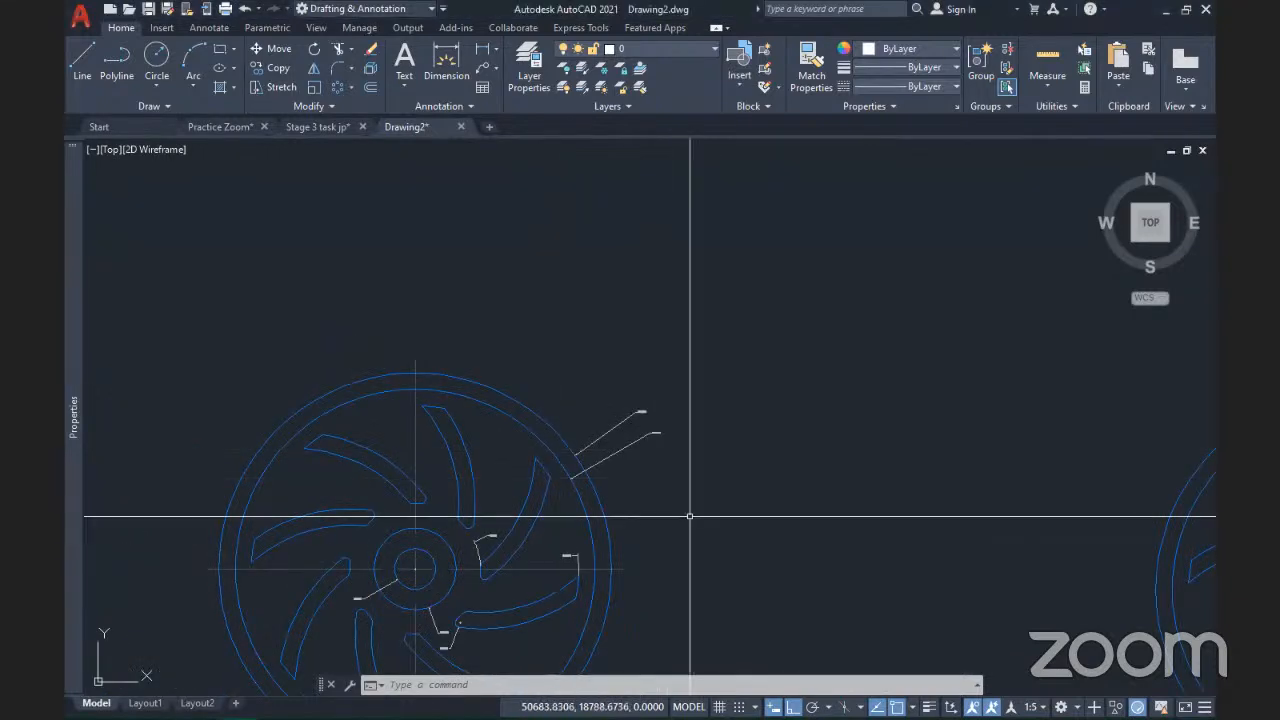
pyautogui.scroll(-2, 423, 400)
pyautogui.moveTo(963, 467); pyautogui.dragTo(798, 442, button='middle')
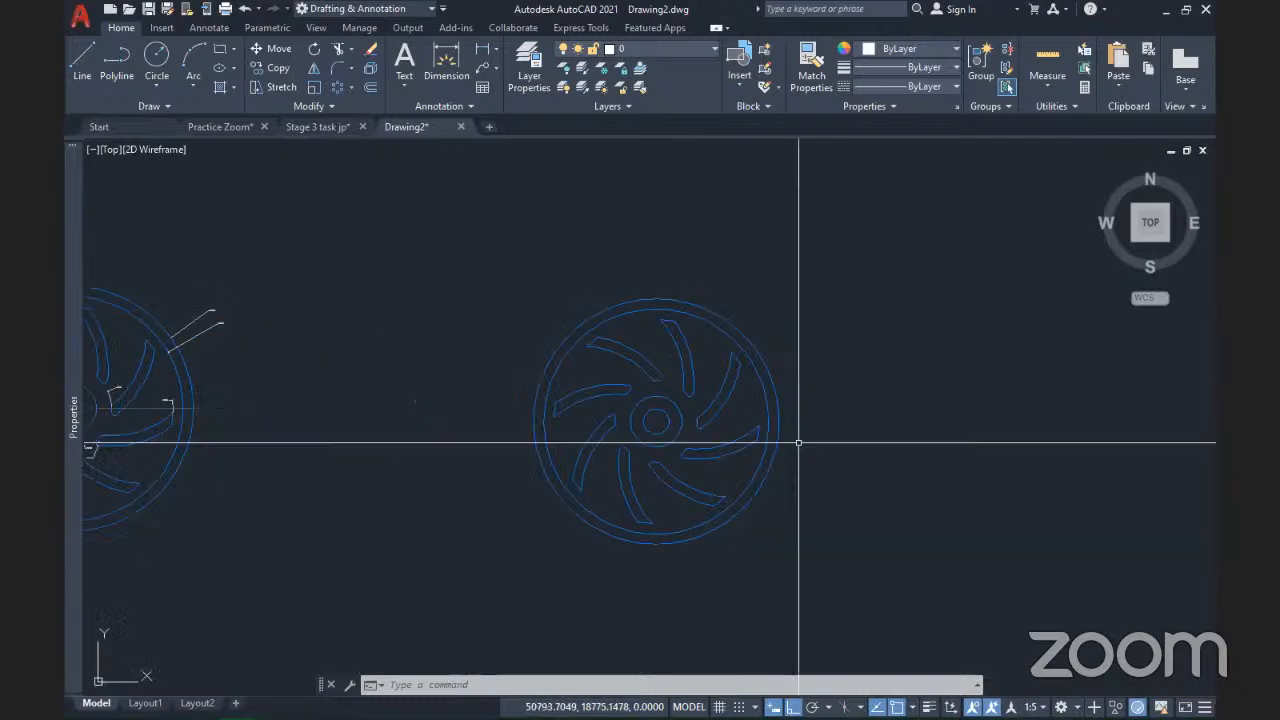
pyautogui.scroll(5, 798, 442)
pyautogui.scroll(-3, 787, 428)
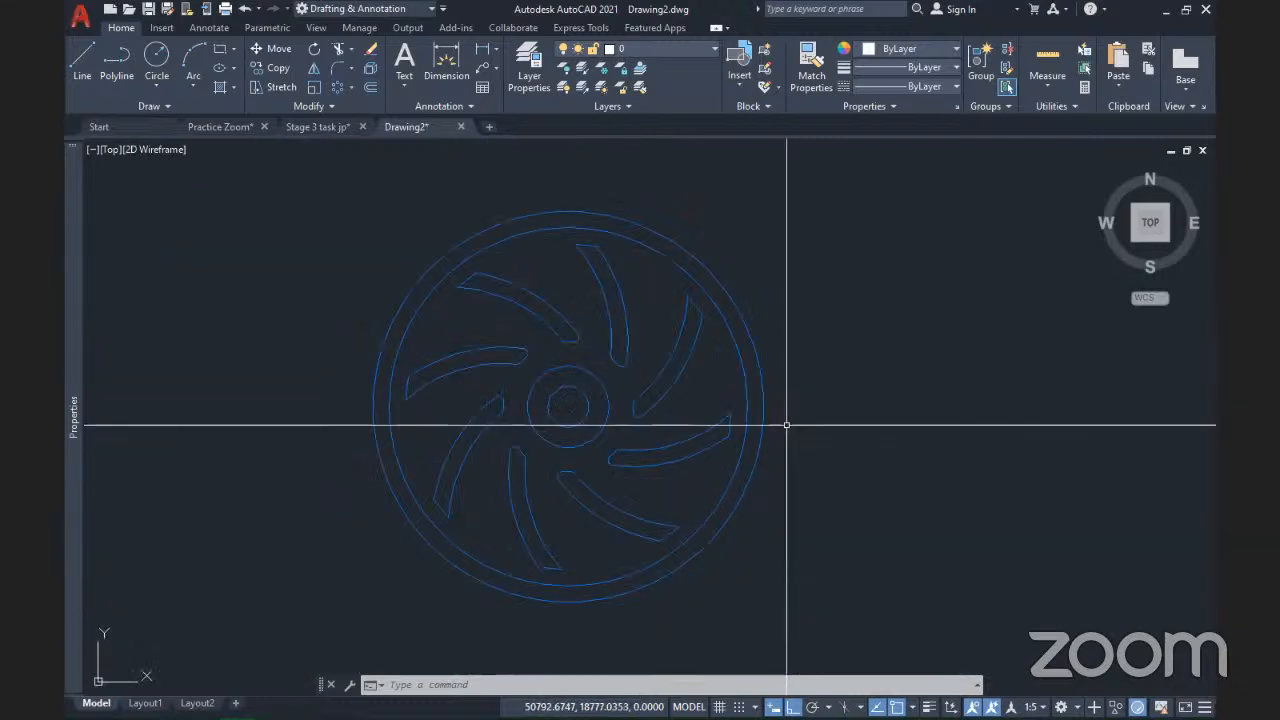
pyautogui.scroll(-3, 787, 425)
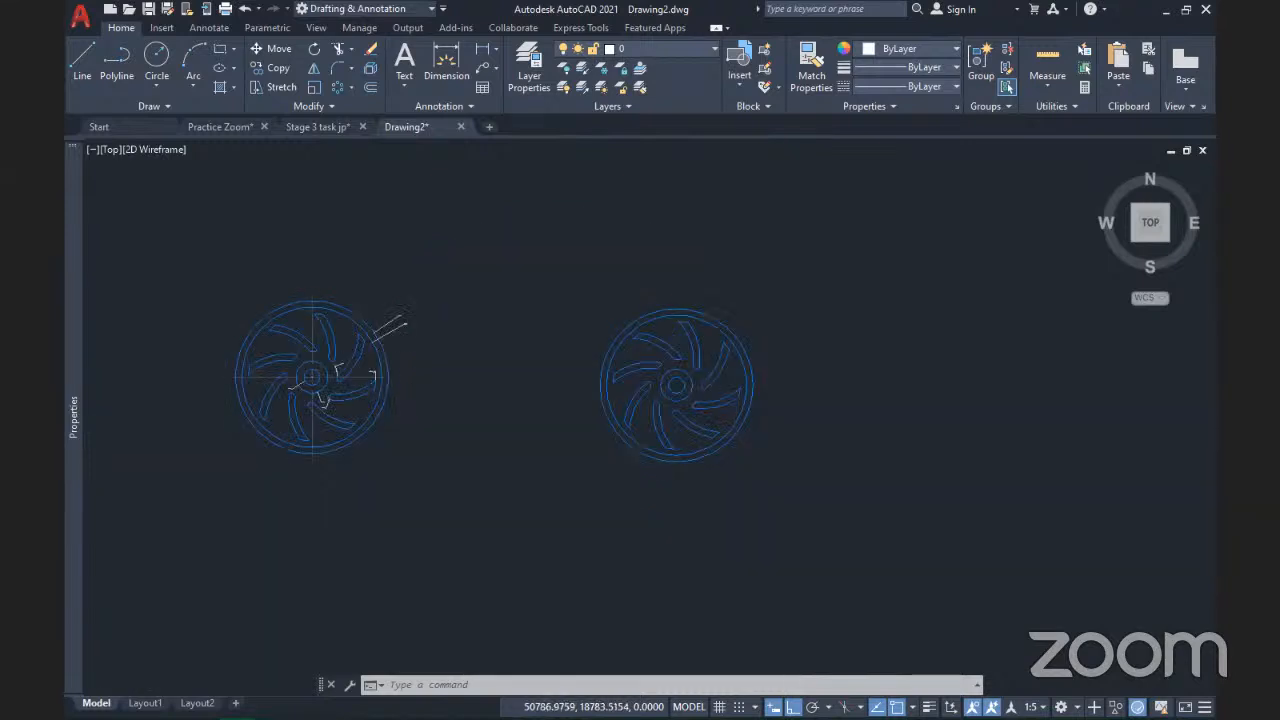
pyautogui.scroll(4, 336, 390)
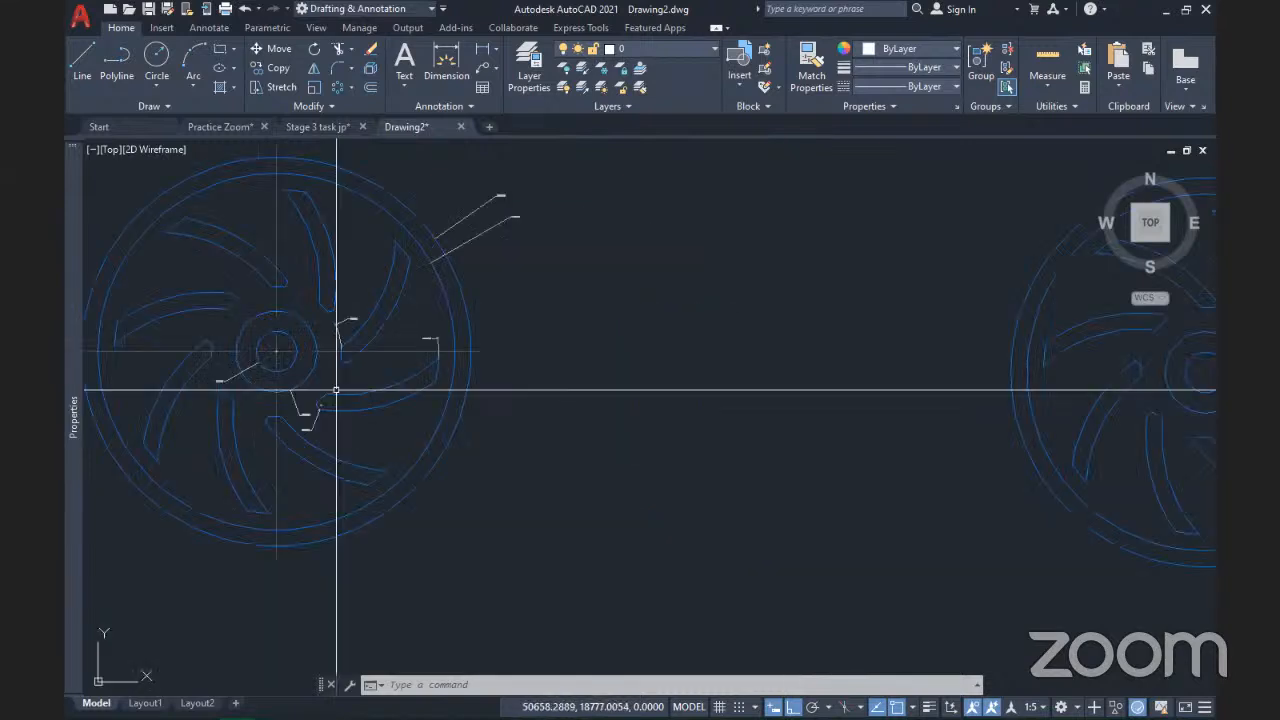
# - Open the Standard dimension style for modification and set its arrow size to 0.5
pyautogui.scroll(-3, 370, 378)
pyautogui.scroll(5, 388, 310)
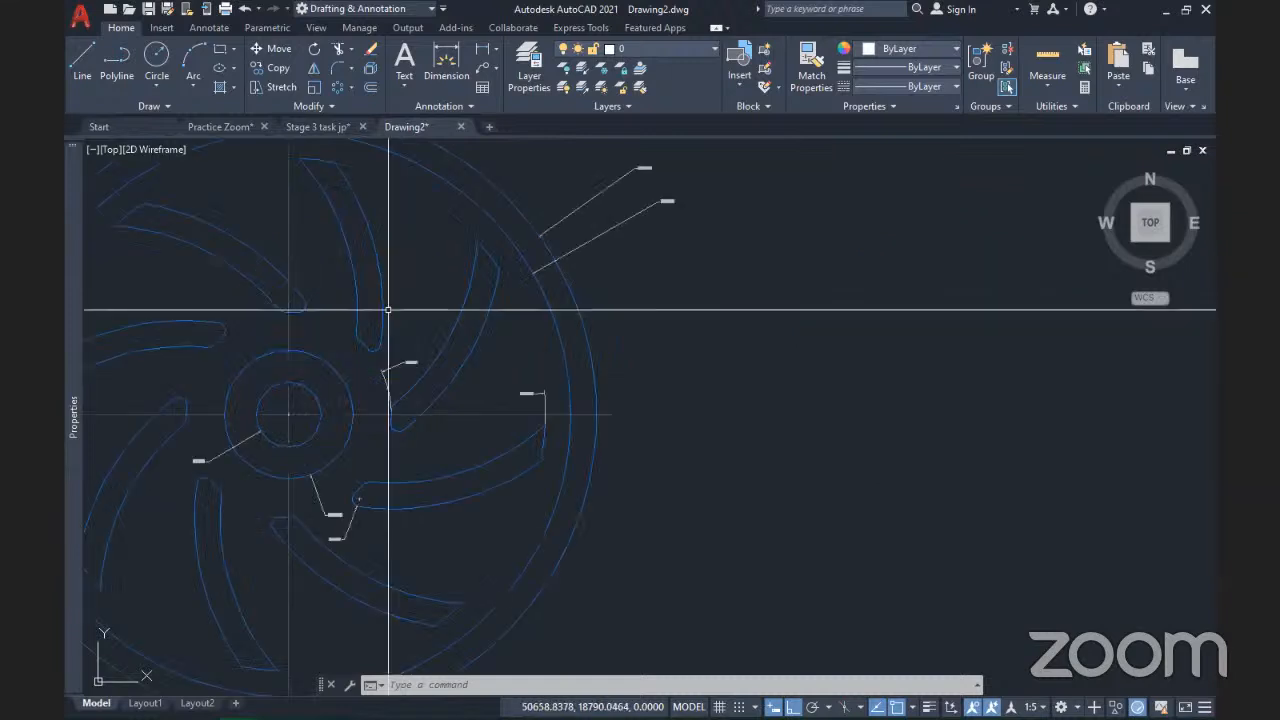
pyautogui.scroll(-1, 497, 374)
pyautogui.scroll(-1, 513, 370)
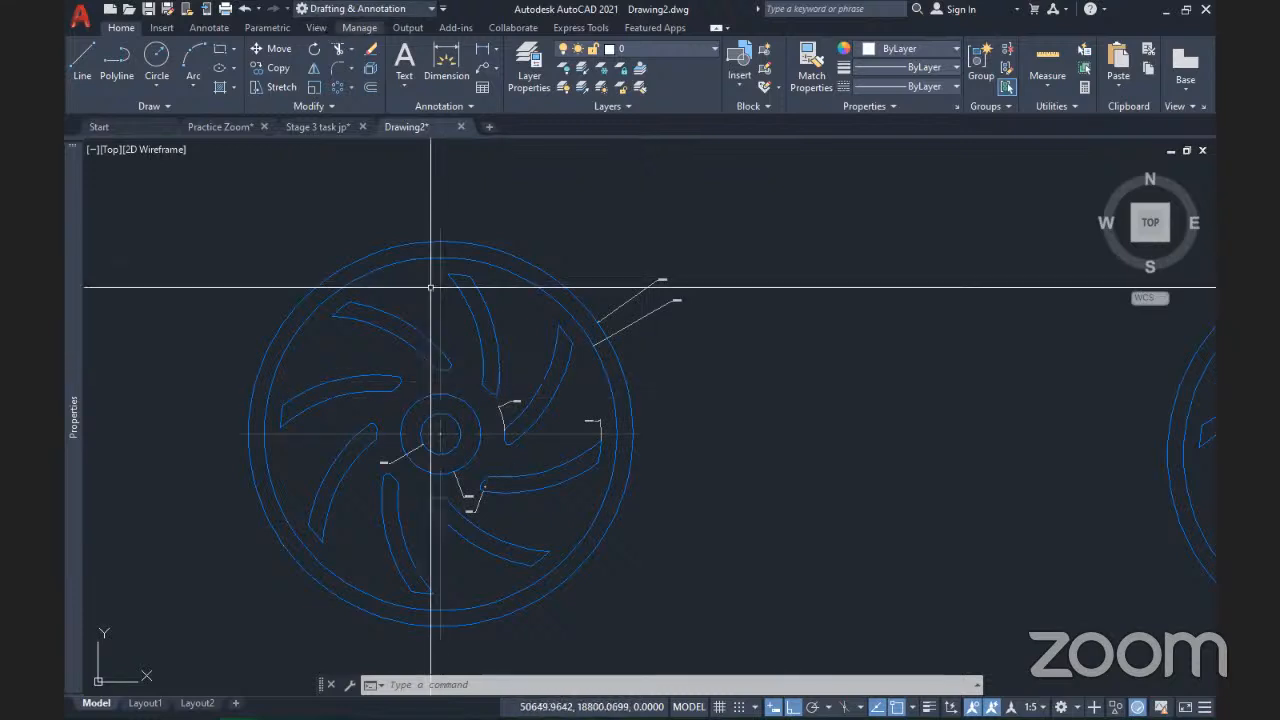
pyautogui.write('dimst')
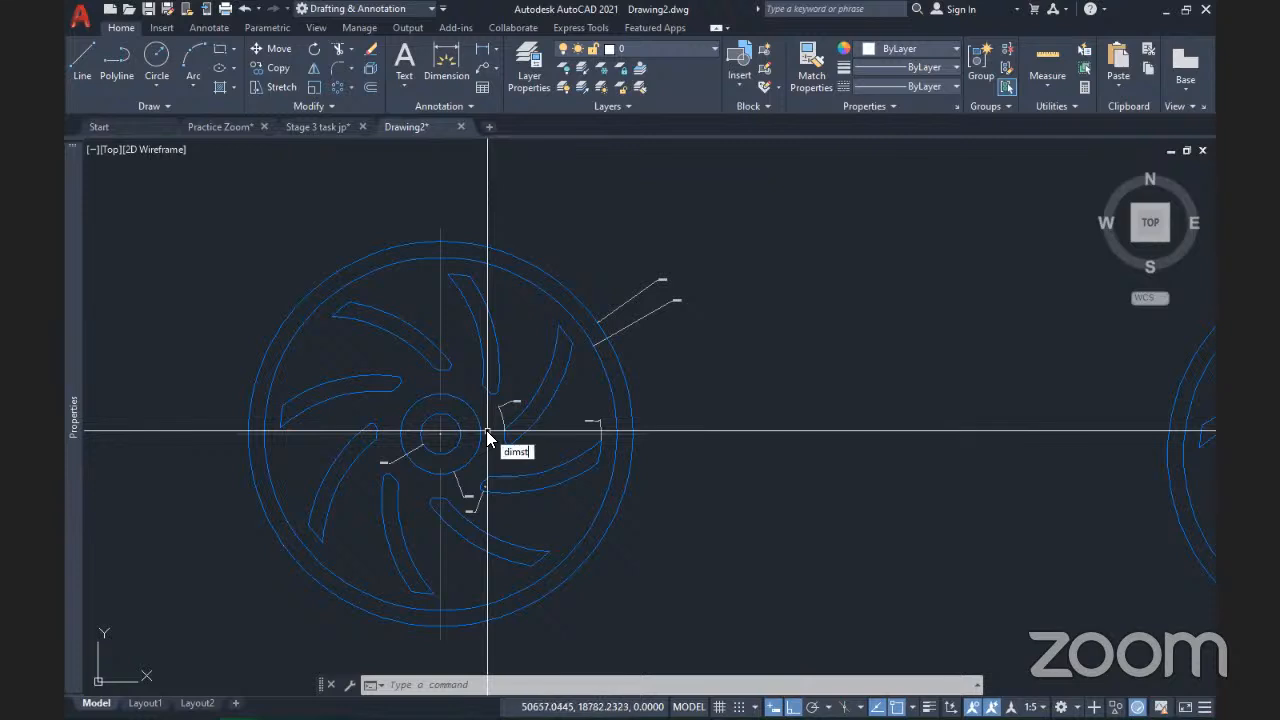
pyautogui.press('Return')
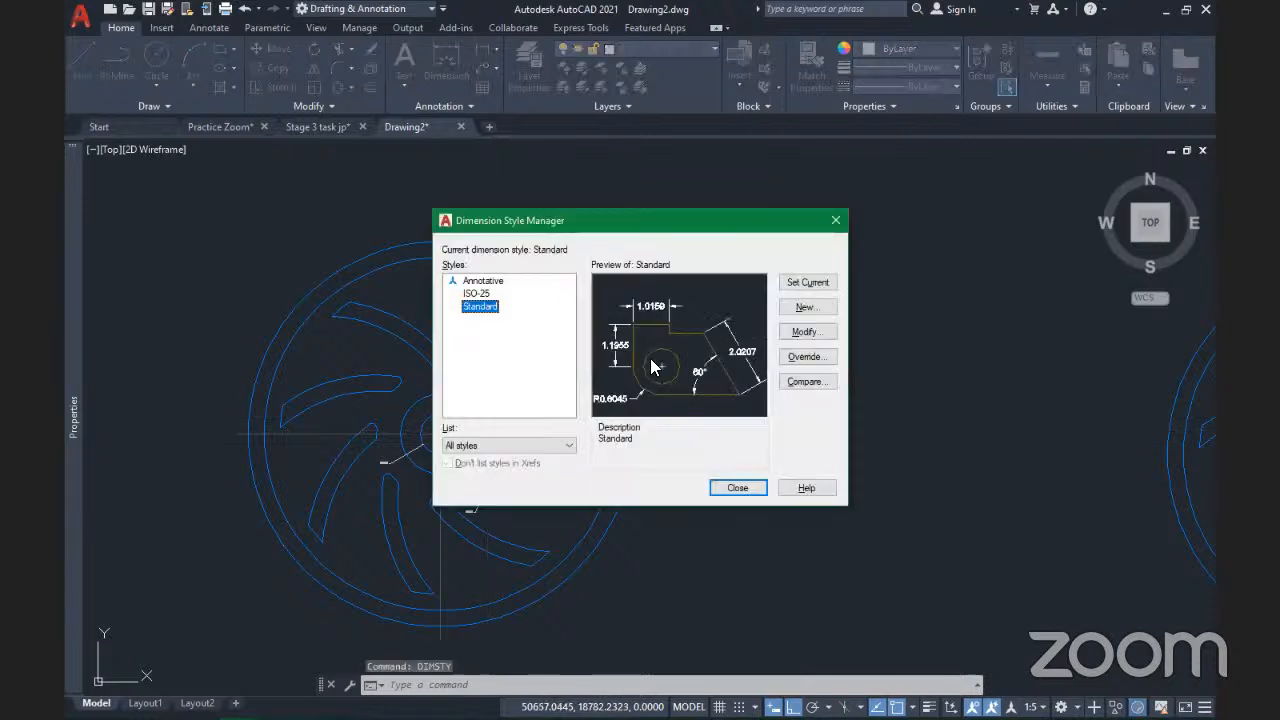
pyautogui.click(817, 333)
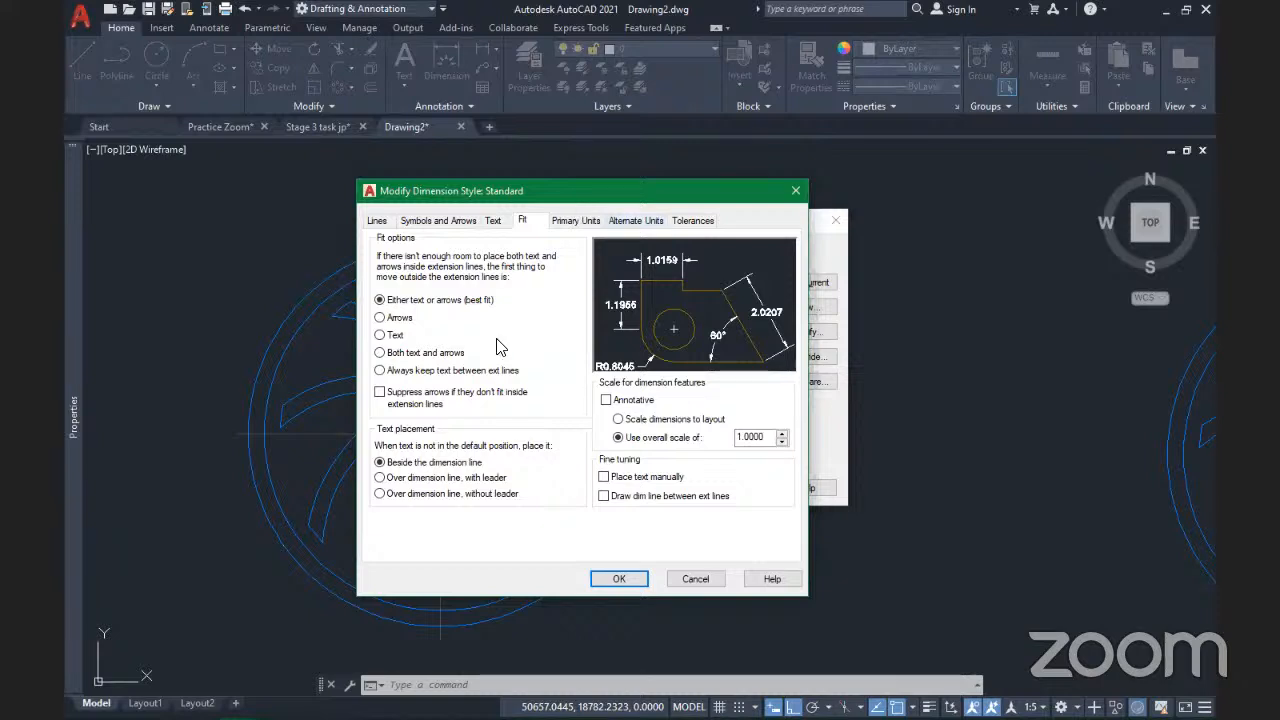
pyautogui.click(432, 222)
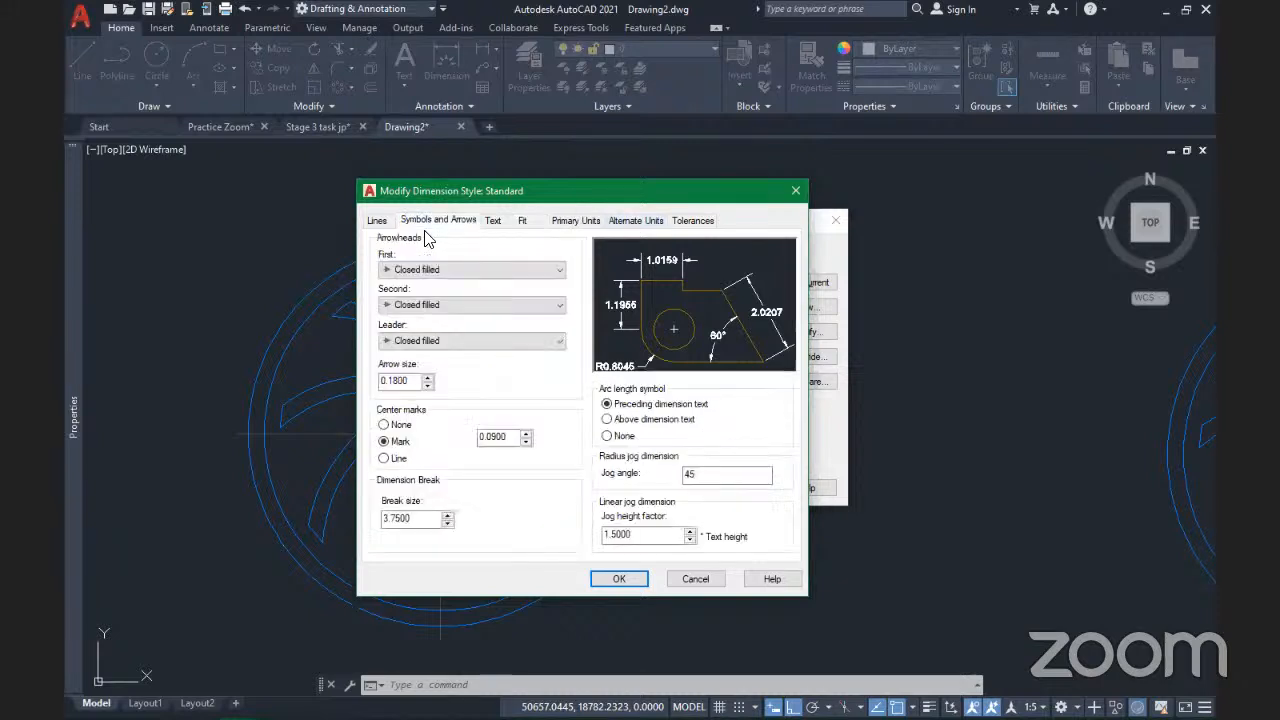
pyautogui.moveTo(412, 380); pyautogui.dragTo(347, 385)
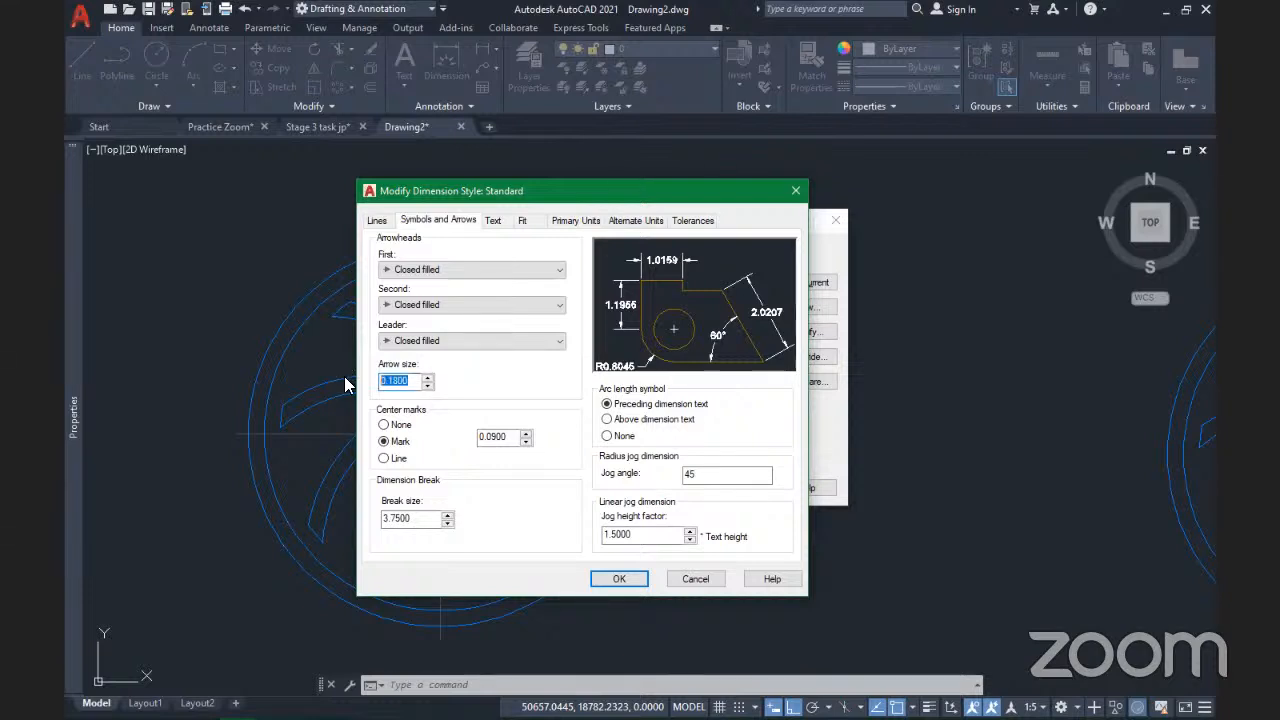
pyautogui.write('5')
# - Set the Standard dimension style's text height to 0.5, accept the changes and close the Dimension Style Manager
pyautogui.click(493, 220)
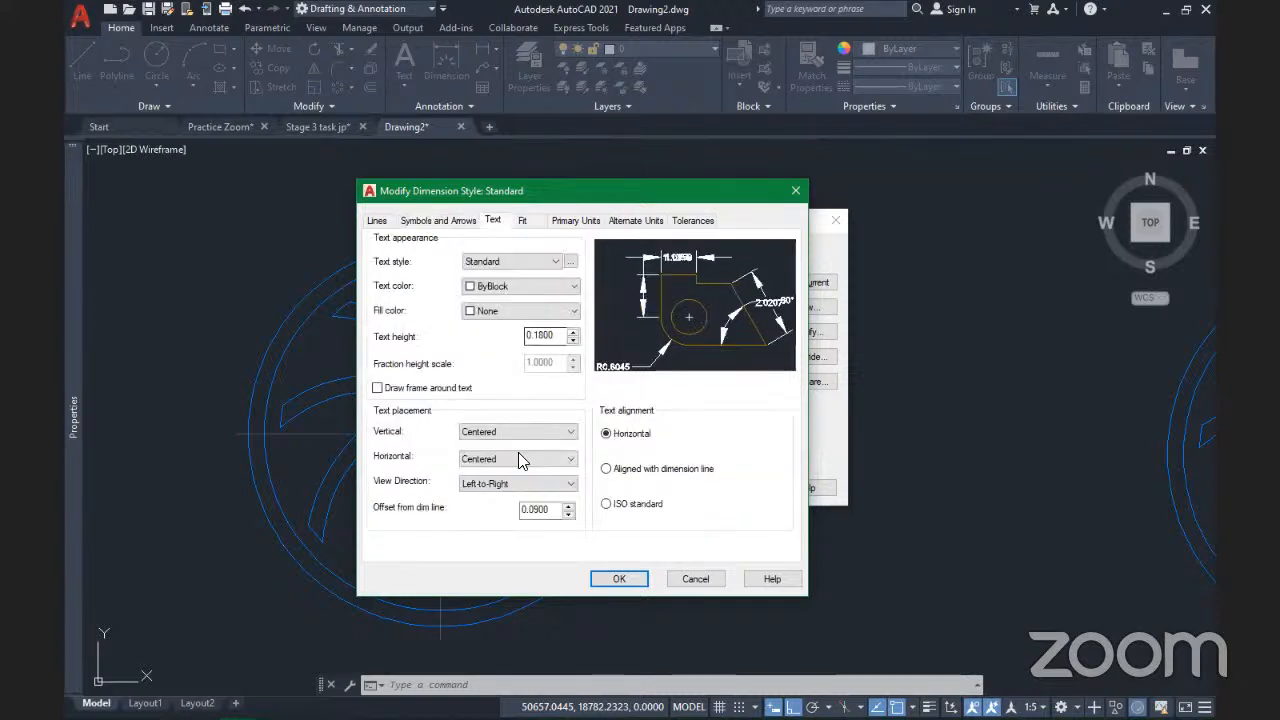
pyautogui.doubleClick(540, 336)
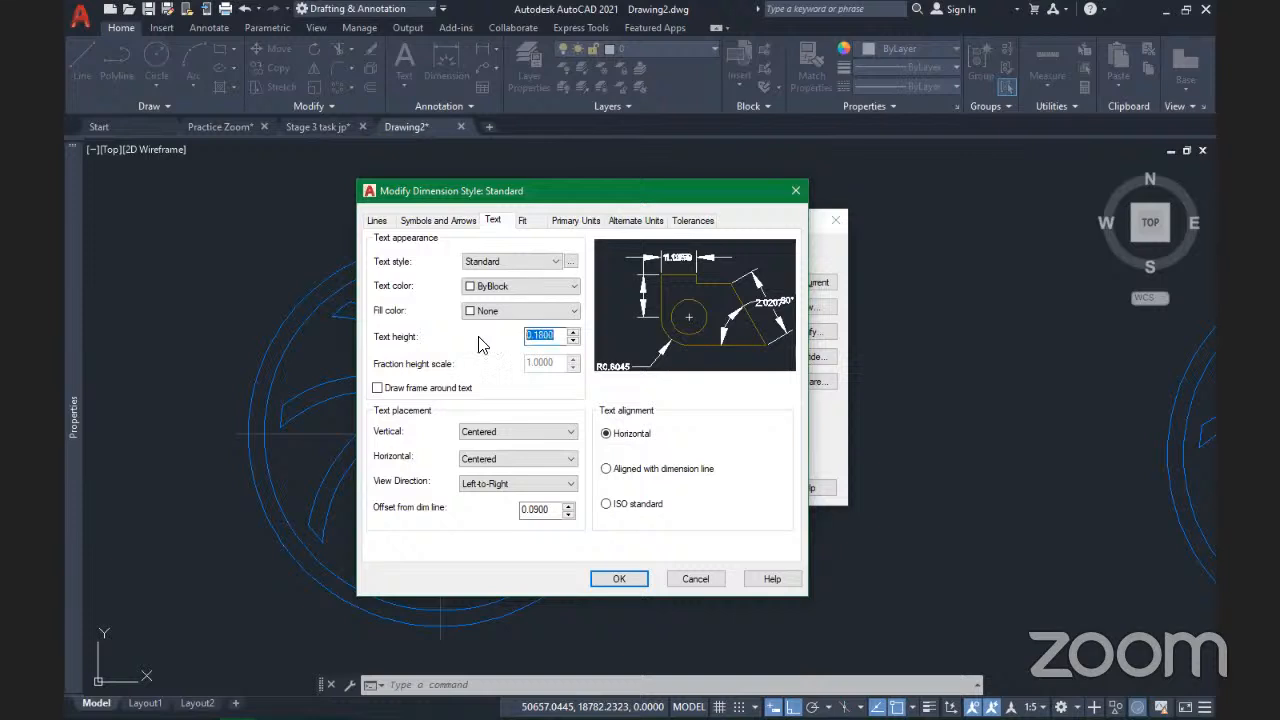
pyautogui.write('5')
pyautogui.click(618, 580)
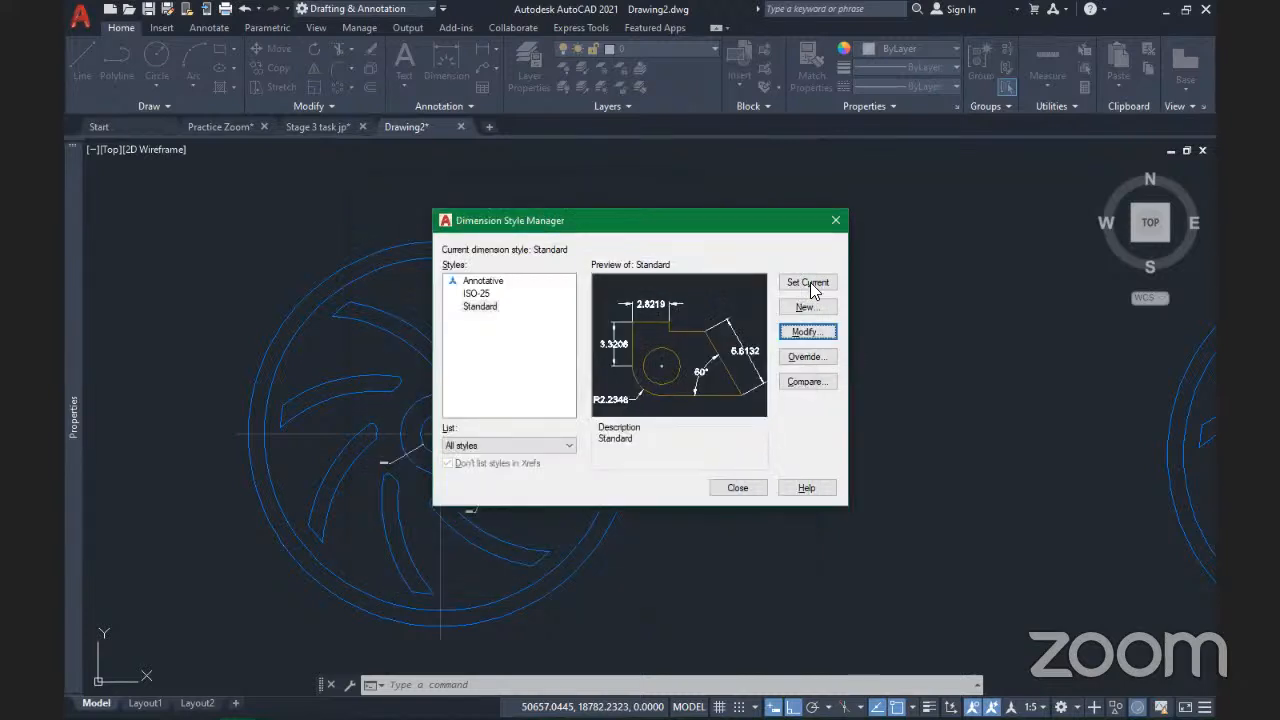
pyautogui.click(738, 489)
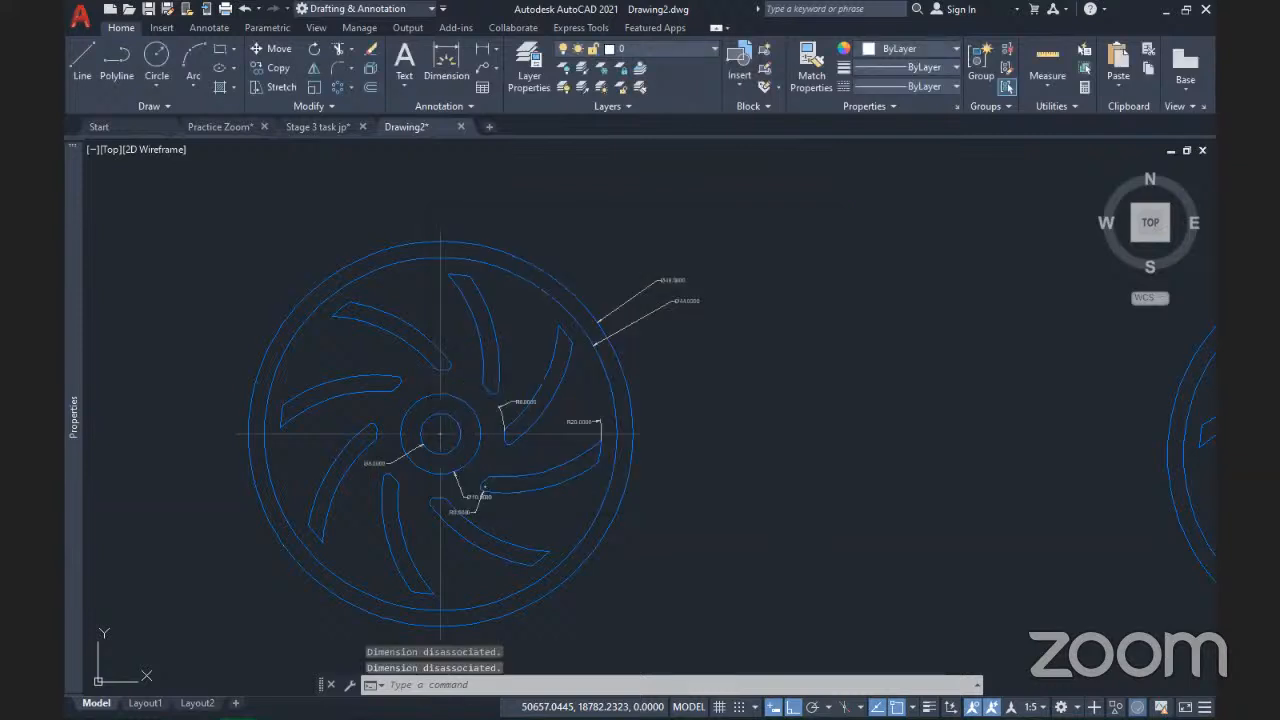
# - Delete the overlapping diameter dimension of the outer hub circle and radius dimension of the lower-right slot's rounded corner
pyautogui.scroll(1, 654, 471)
pyautogui.scroll(3, 668, 305)
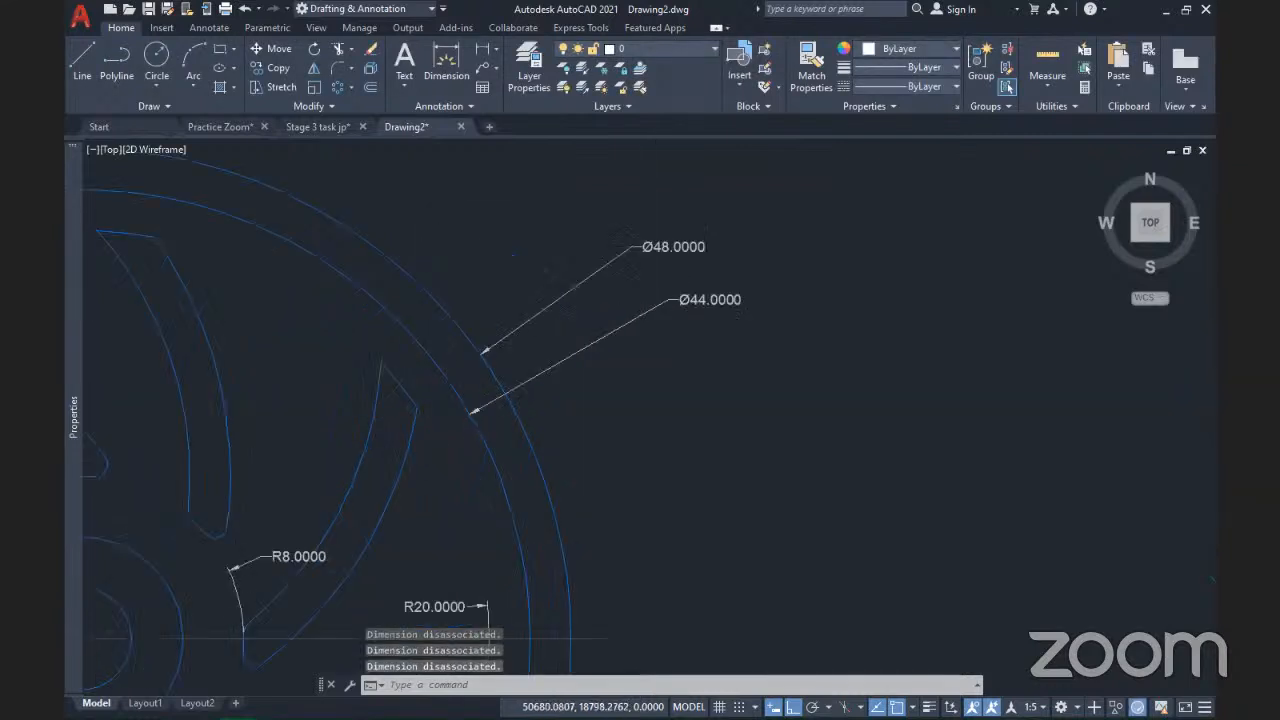
pyautogui.scroll(-4, 731, 245)
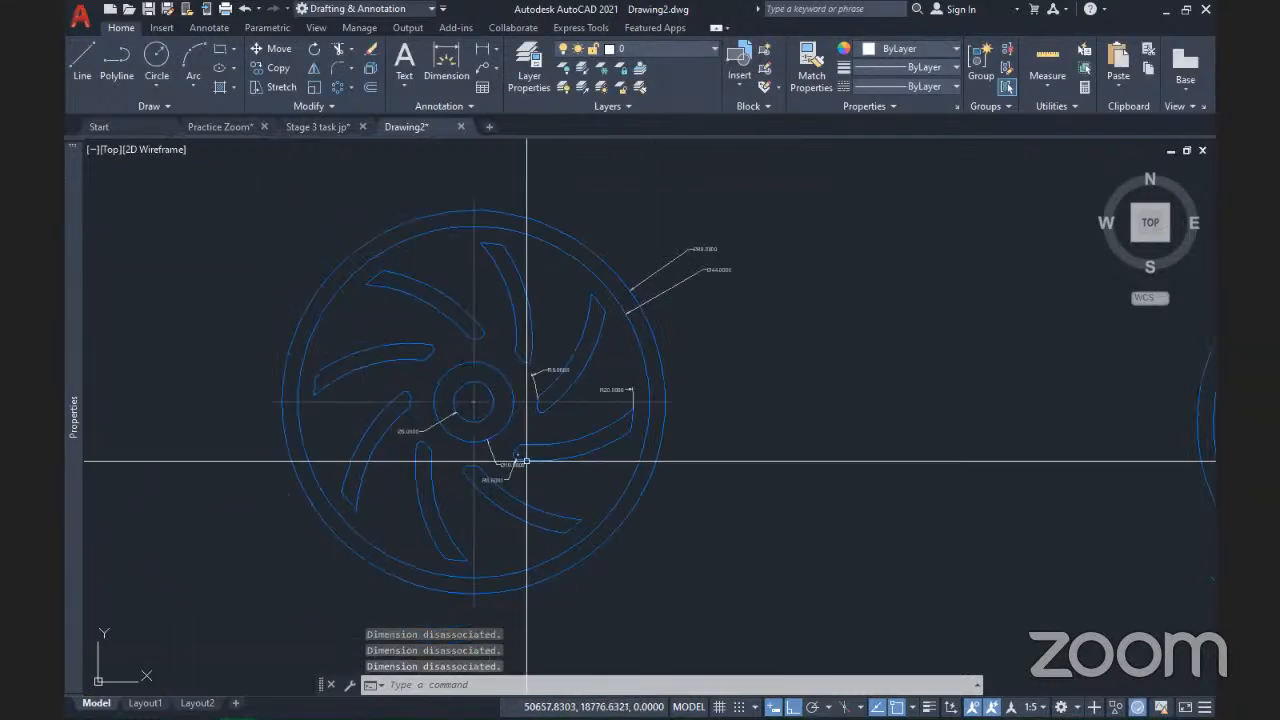
pyautogui.scroll(5, 527, 462)
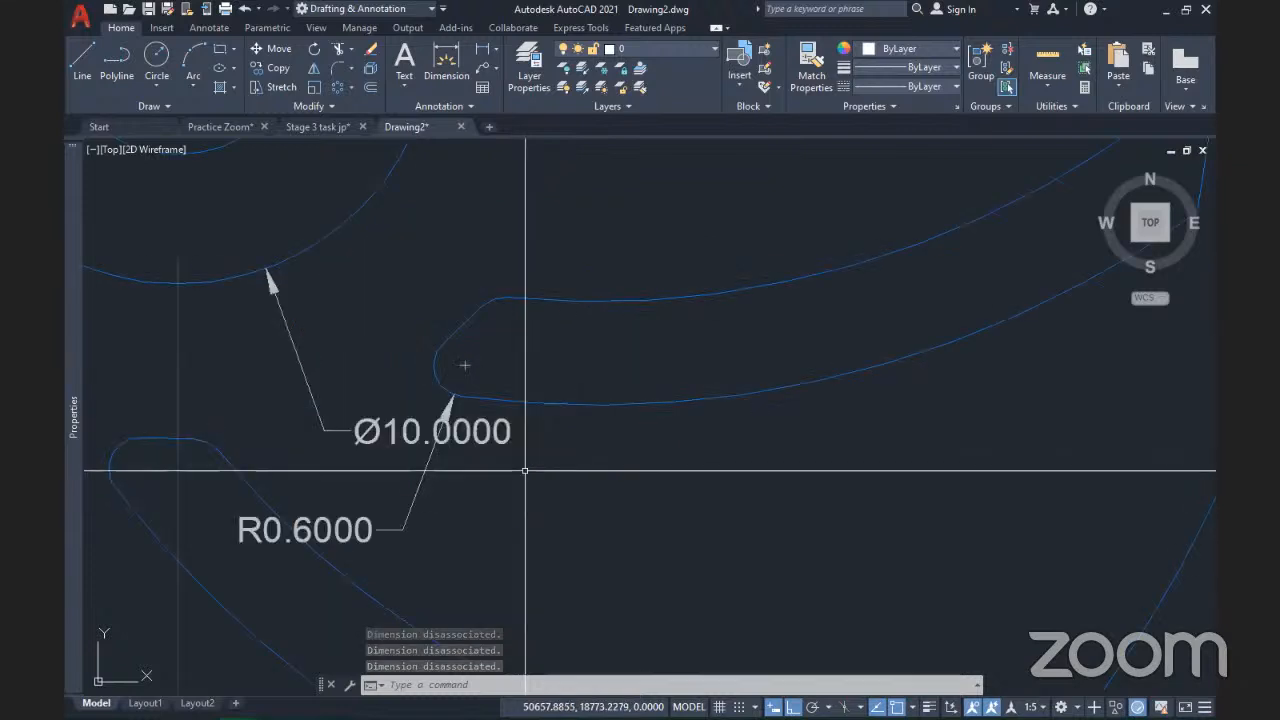
pyautogui.scroll(-3, 523, 462)
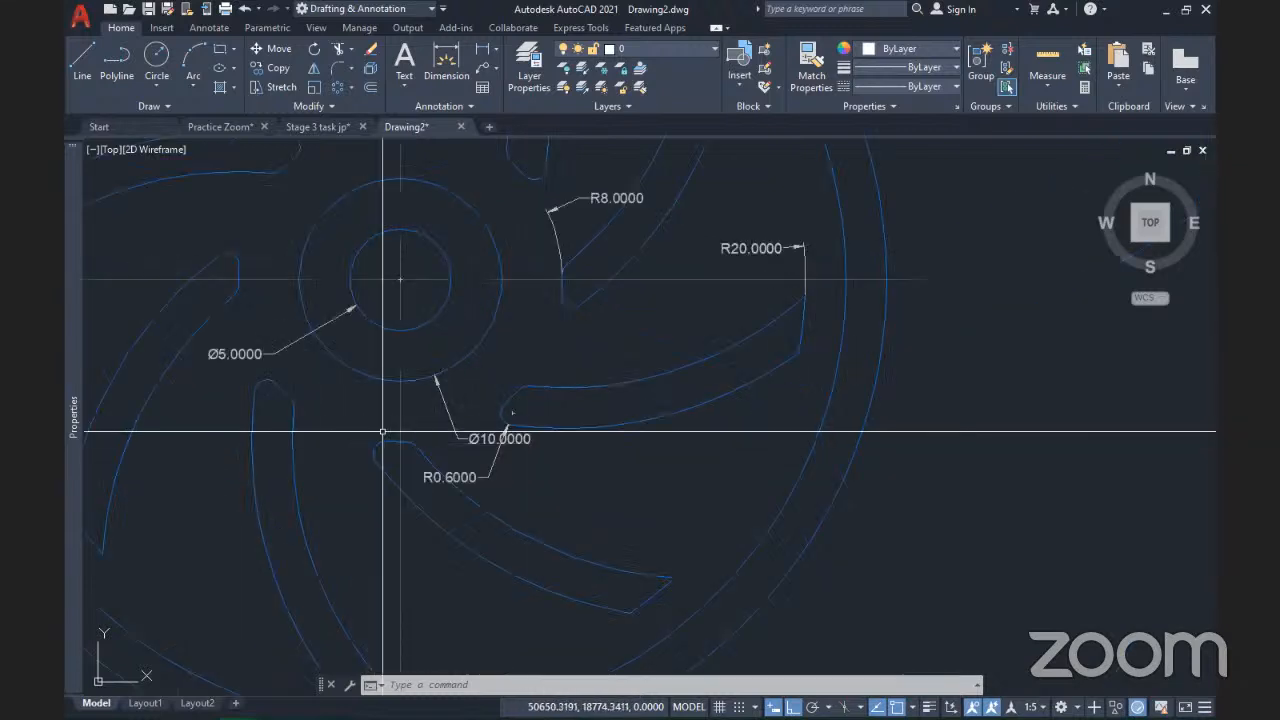
pyautogui.click(478, 440)
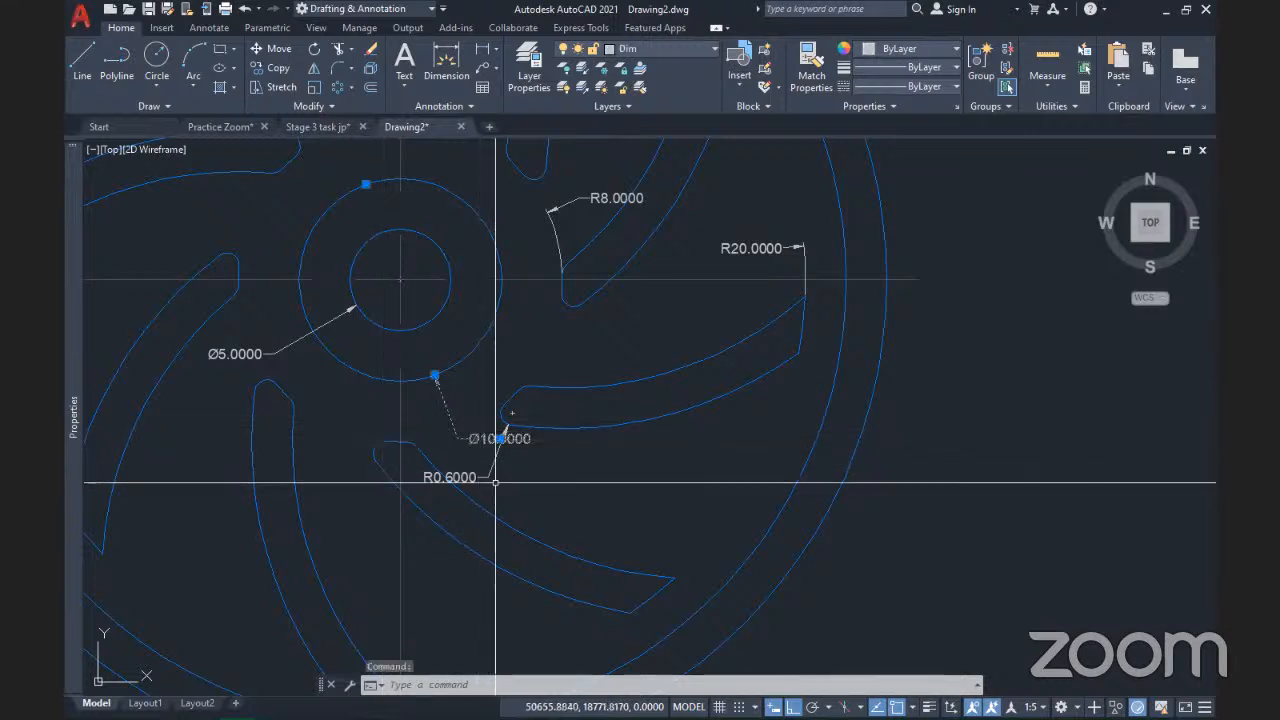
pyautogui.press('Delete')
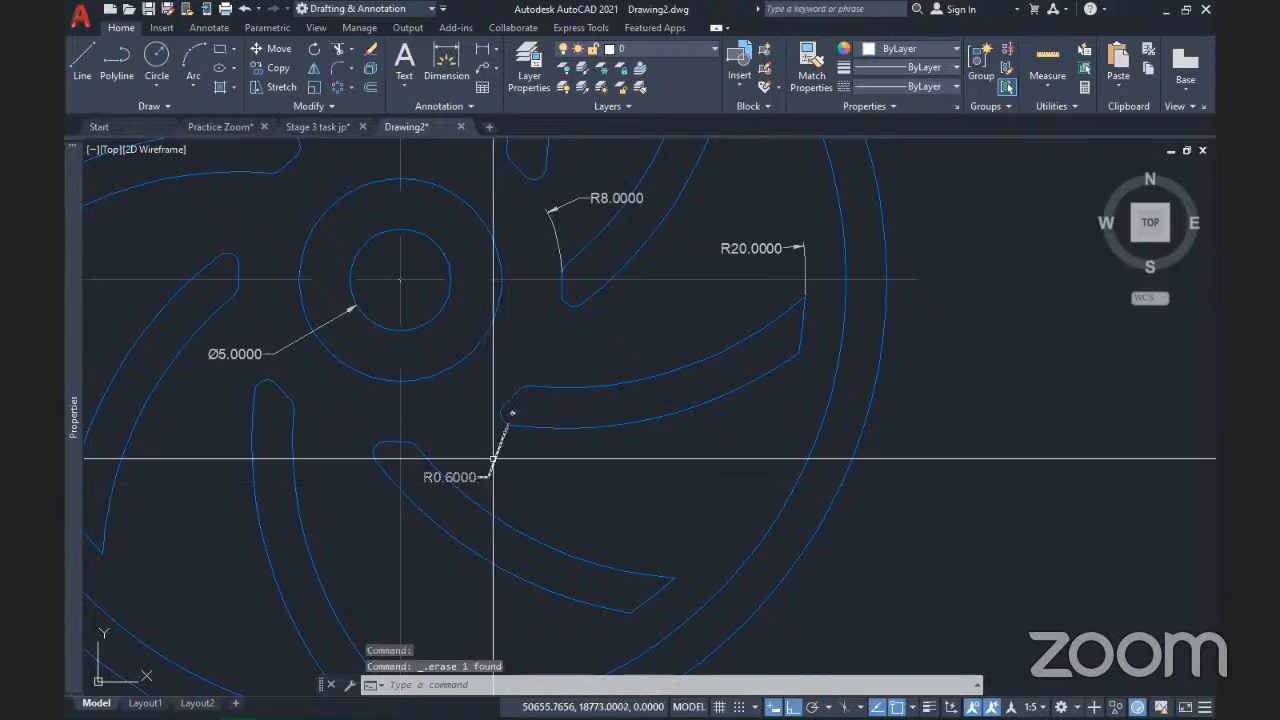
pyautogui.click(493, 459)
pyautogui.press('Delete')
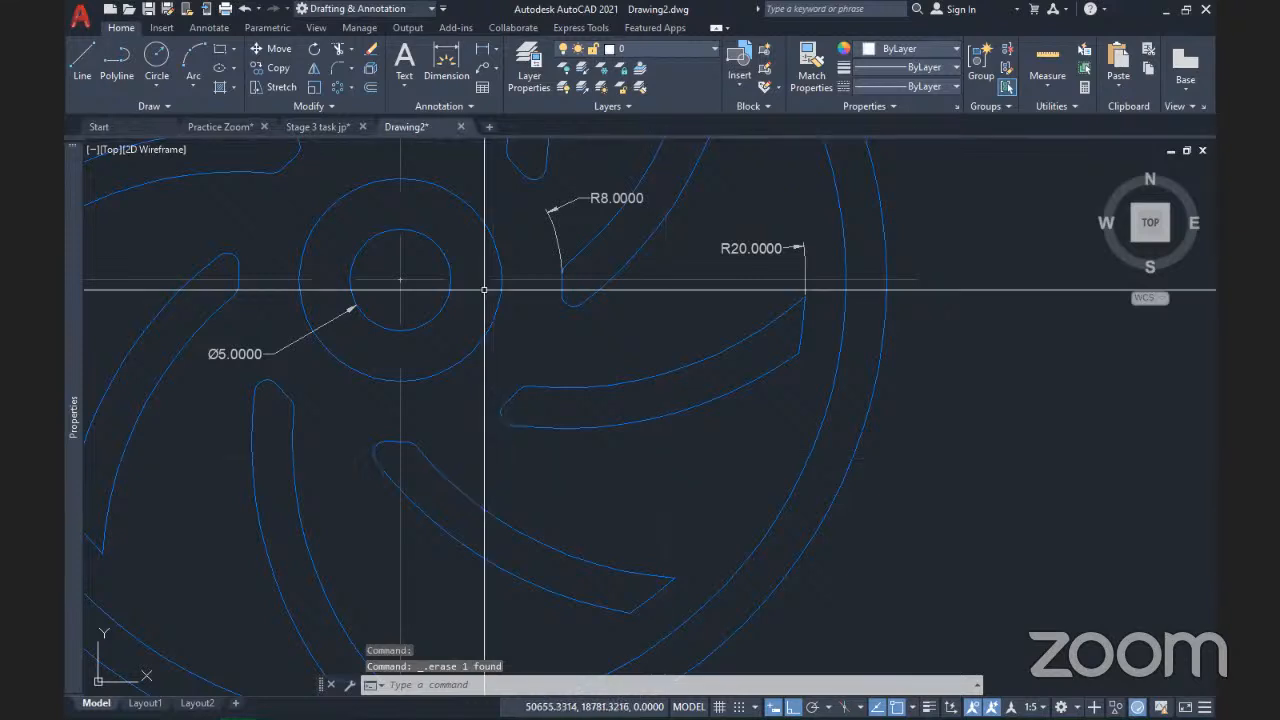
# - Add a diameter dimension to the outer hub circle, placing its text just outside the circle to the lower right
pyautogui.scroll(-2, 484, 289)
pyautogui.moveTo(518, 378)
pyautogui.mouseDown(button='middle')
pyautogui.moveTo(540, 404)
pyautogui.moveTo(473, 425)
pyautogui.mouseUp(button='middle')
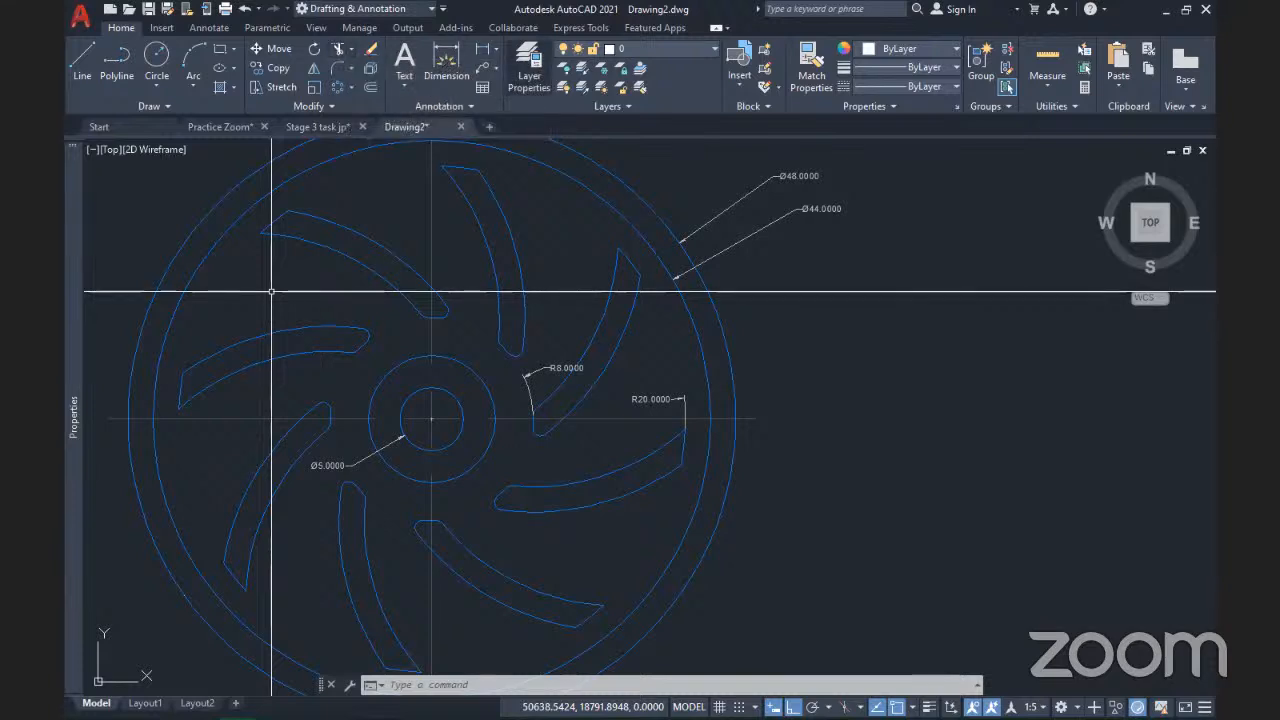
pyautogui.click(446, 62)
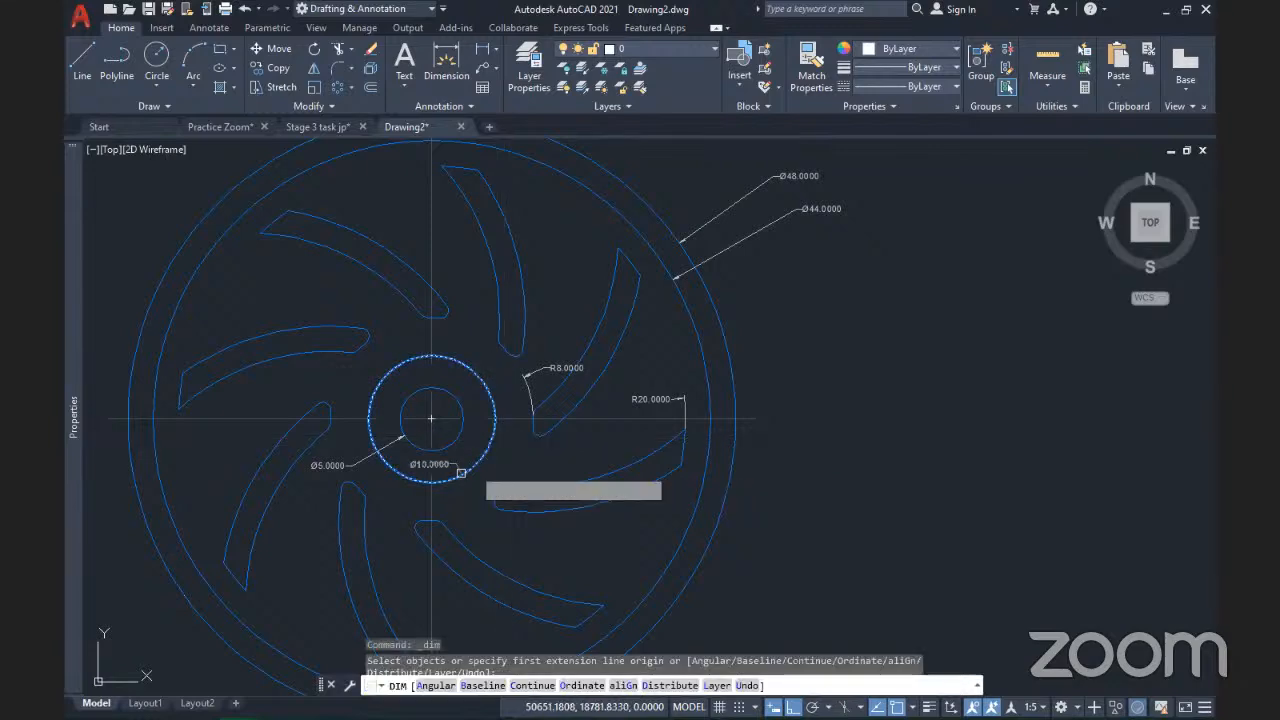
pyautogui.scroll(2, 490, 455)
pyautogui.click(483, 443)
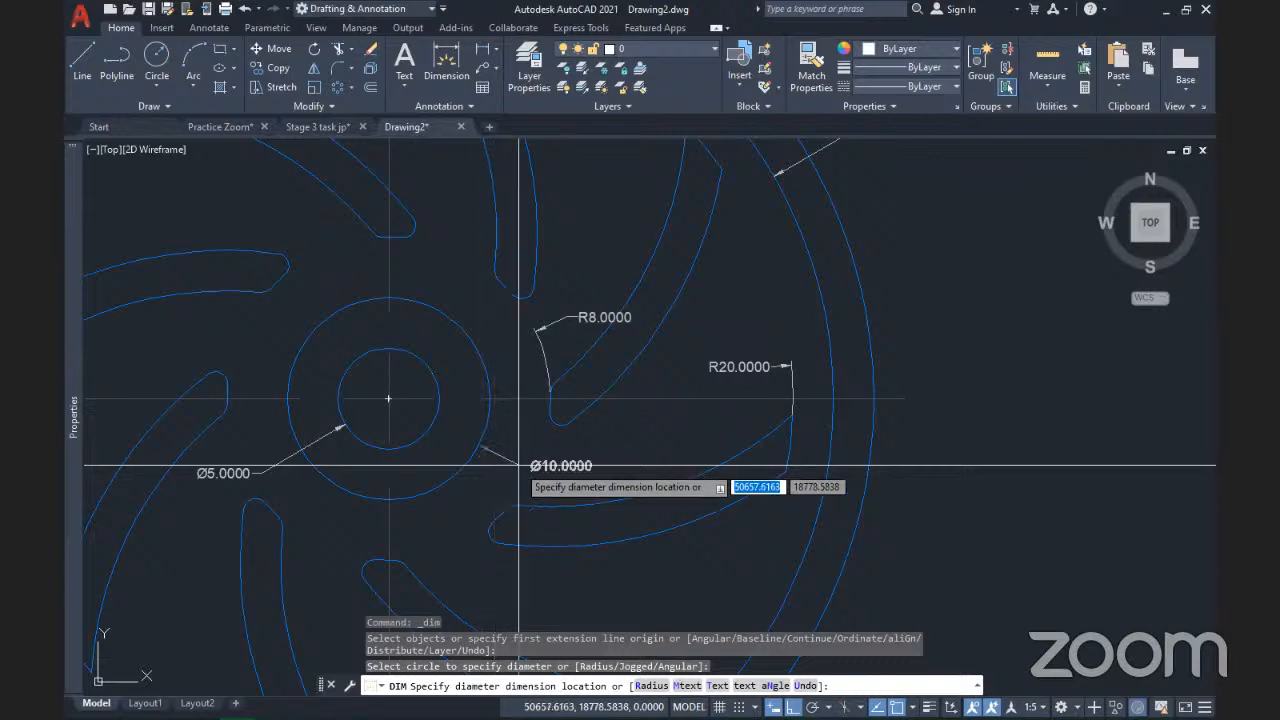
pyautogui.click(518, 465)
# - Add a radius dimension to the rounded corner at the lower-right slot's hub end, placing its text to the left, and end the dimension command
pyautogui.moveTo(566, 516); pyautogui.dragTo(610, 380, button='middle')
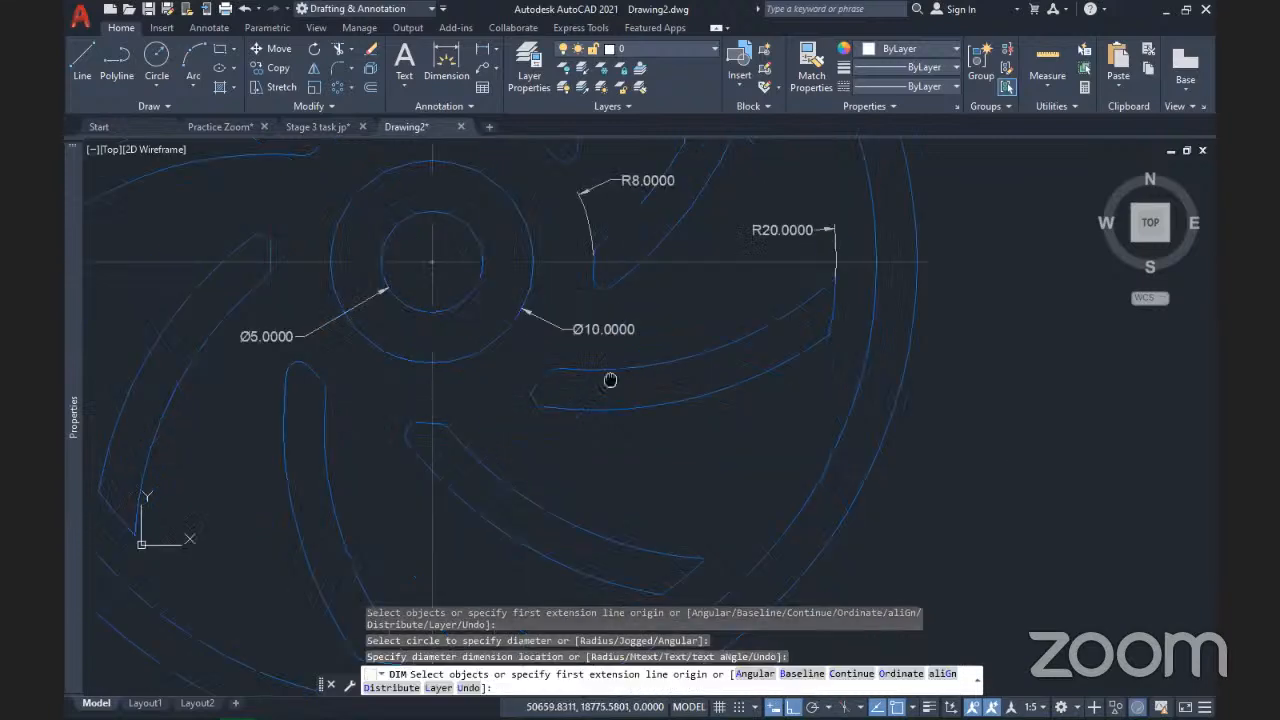
pyautogui.scroll(4, 600, 372)
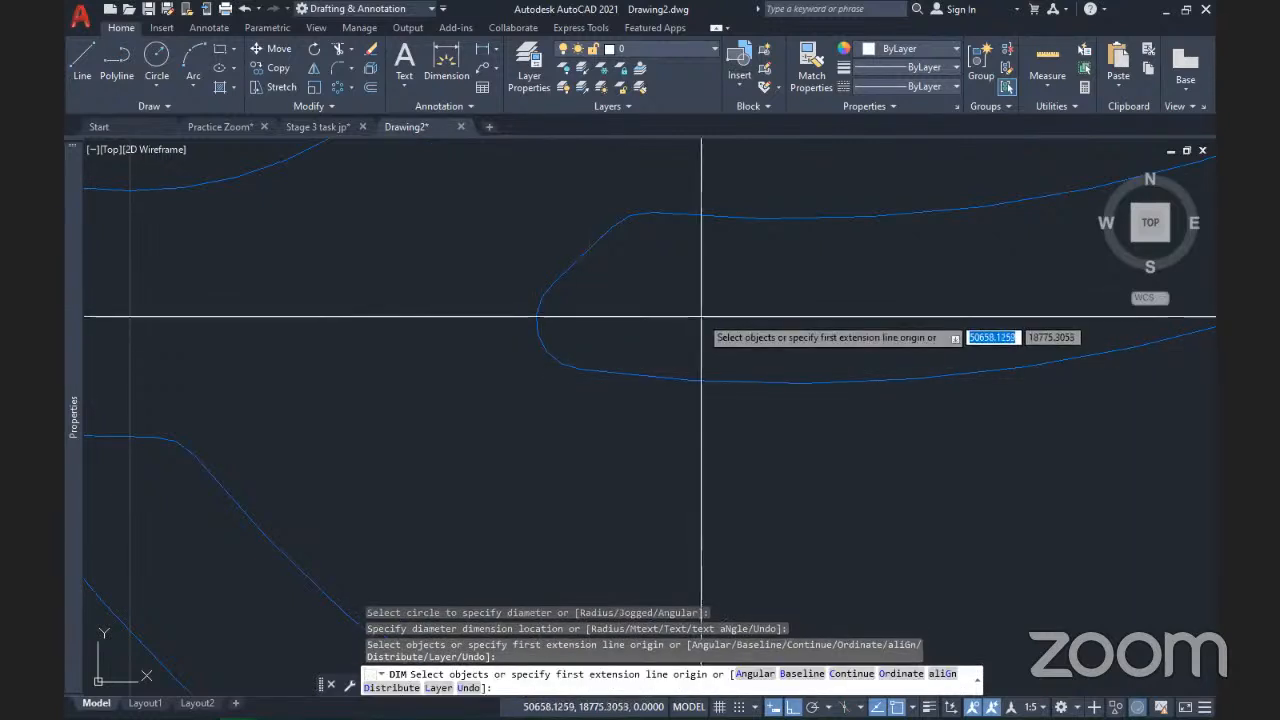
pyautogui.scroll(-2, 701, 318)
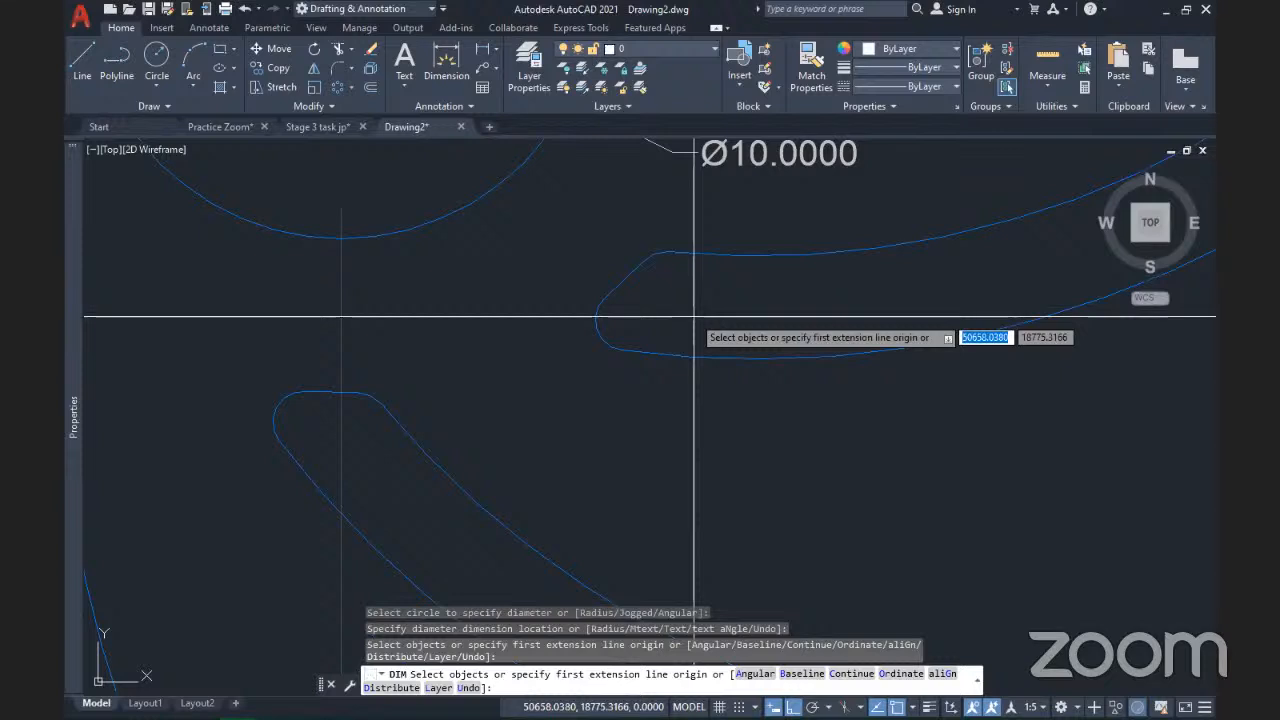
pyautogui.click(597, 332)
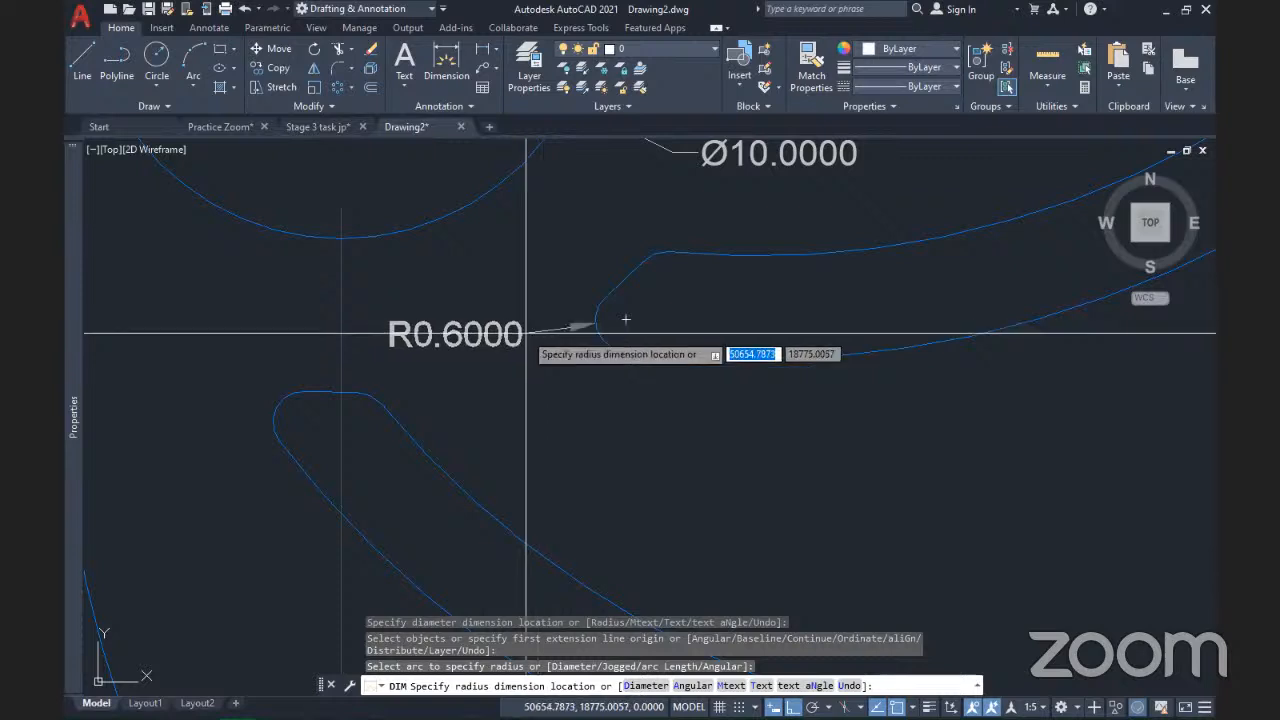
pyautogui.click(626, 319)
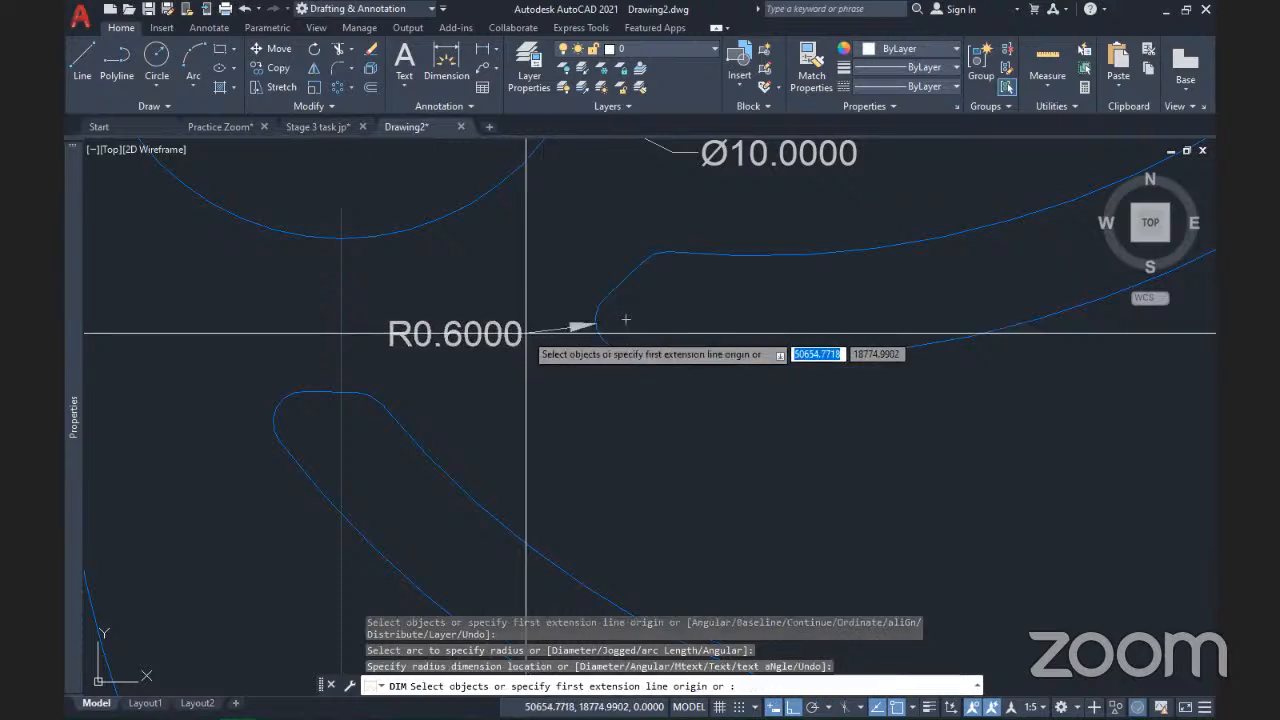
pyautogui.scroll(-5, 626, 319)
pyautogui.scroll(-2, 640, 425)
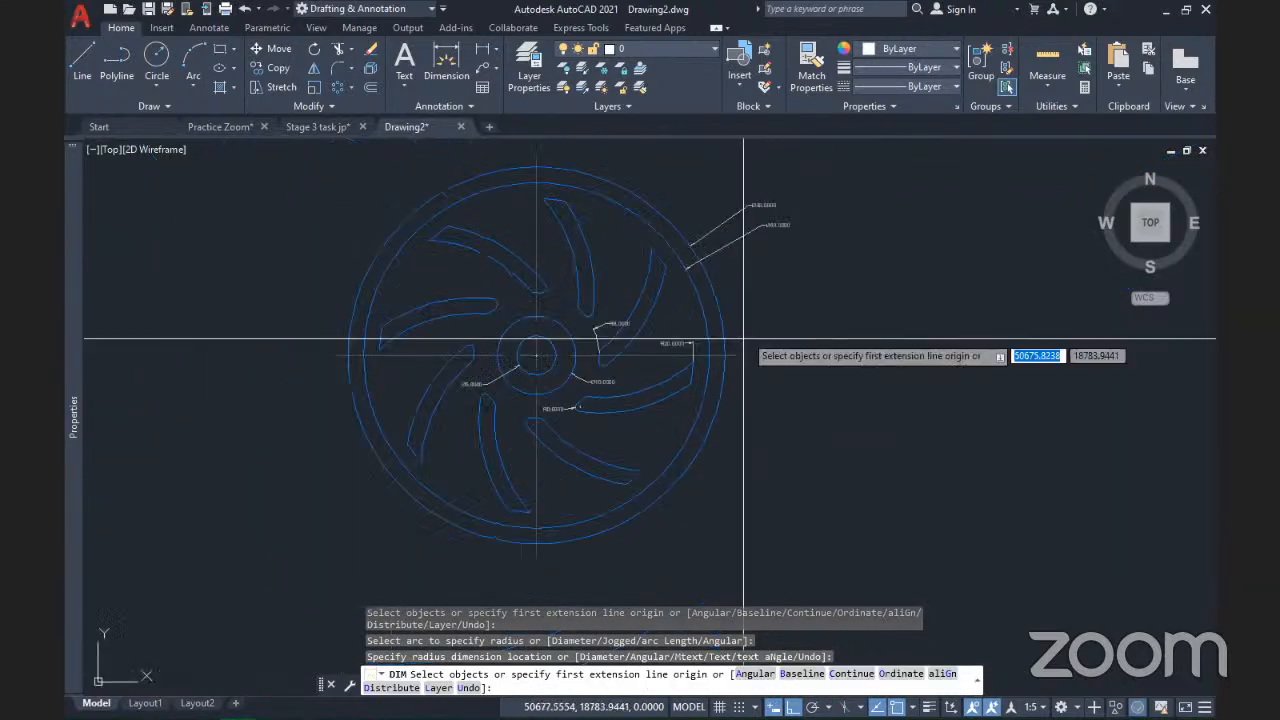
pyautogui.scroll(2, 774, 269)
pyautogui.moveTo(774, 269)
pyautogui.mouseDown(button='middle')
pyautogui.moveTo(804, 356)
pyautogui.moveTo(791, 322)
pyautogui.mouseUp(button='middle')
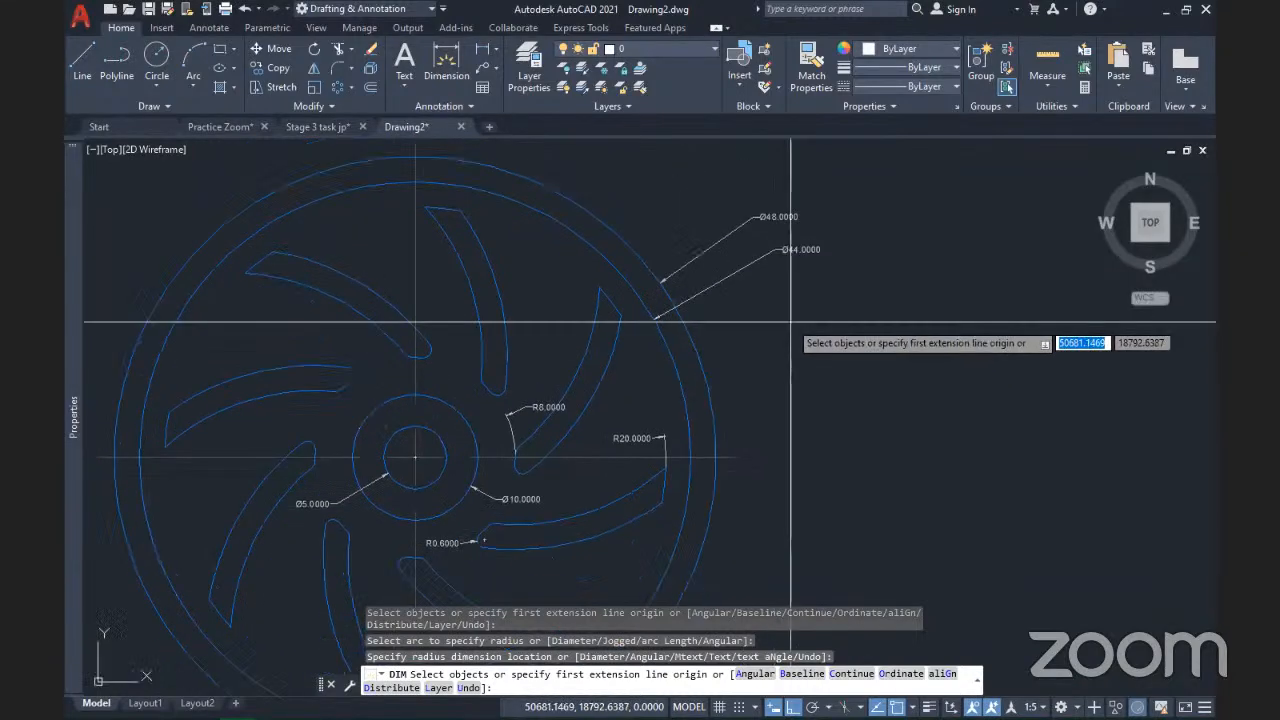
pyautogui.press('Escape')
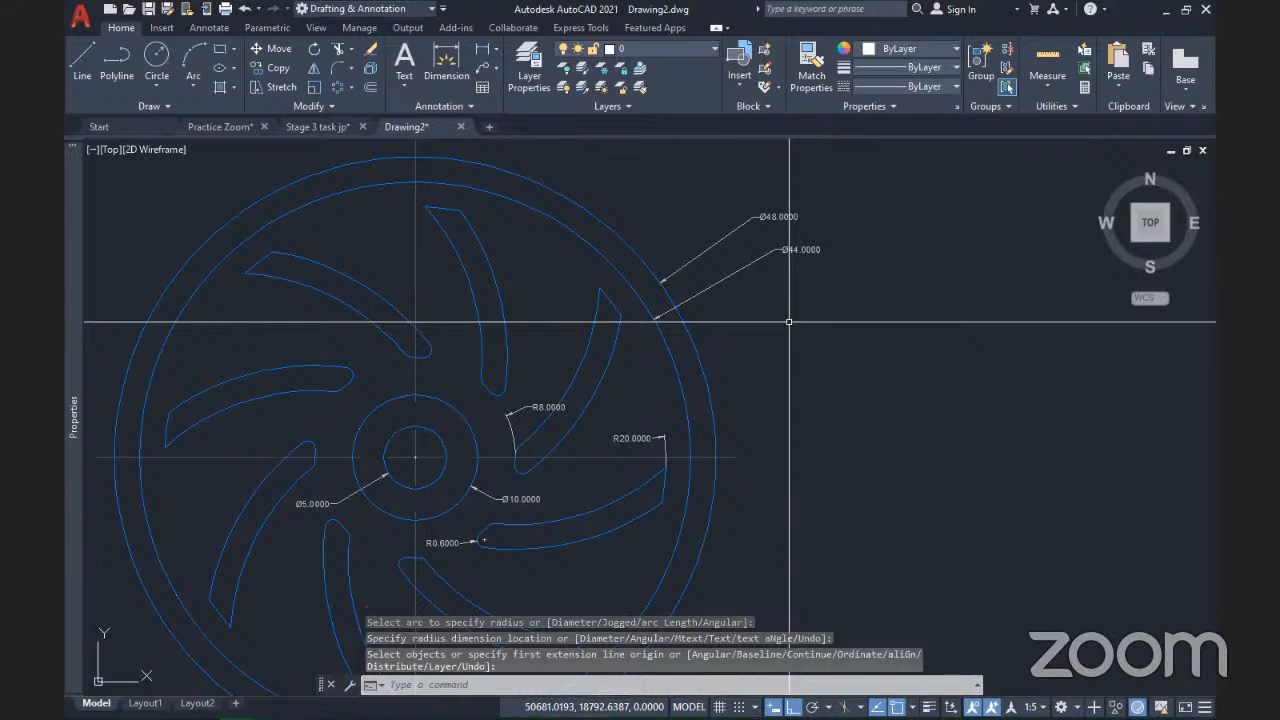
# - Set the annotation scale of the current view to 1:1
pyautogui.scroll(-3, 789, 322)
pyautogui.scroll(1, 928, 537)
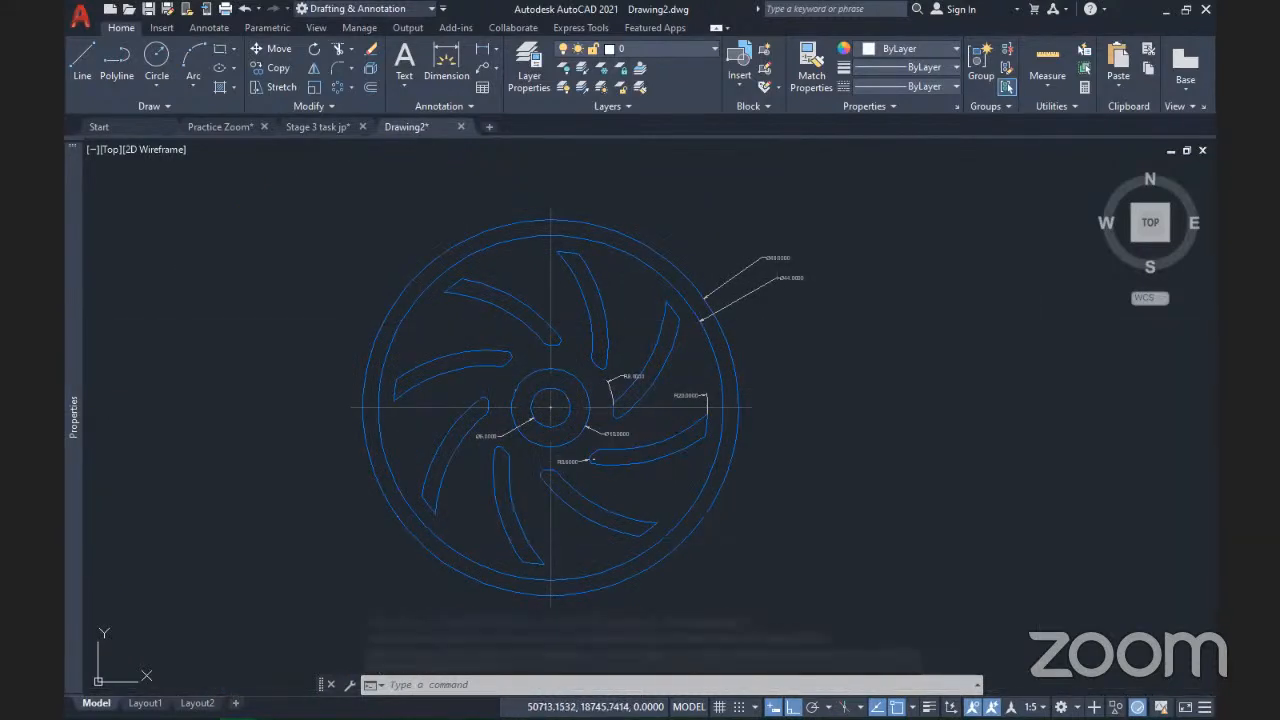
pyautogui.click(1035, 707)
pyautogui.click(1042, 318)
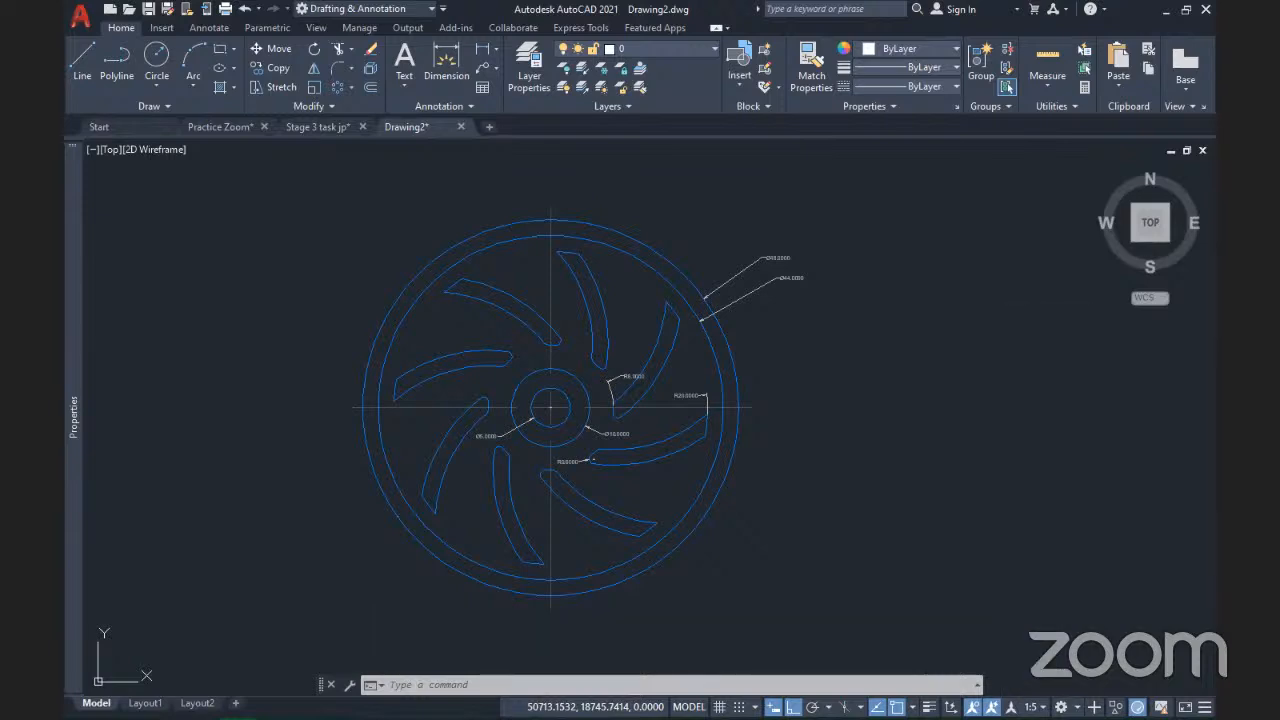
# - Compare the dimensioned wheel with the undimensioned copy beside it and inspect the copy up close
pyautogui.moveTo(841, 505); pyautogui.dragTo(673, 483, button='middle')
pyautogui.scroll(-2, 597, 426)
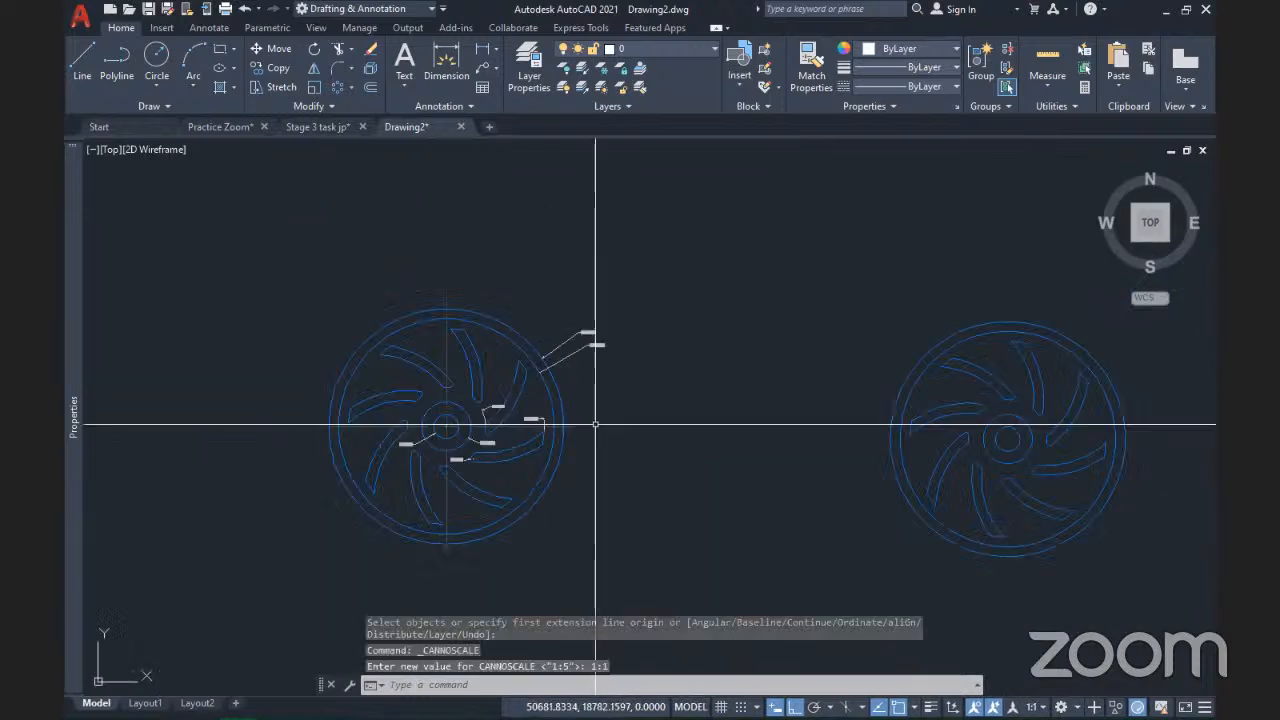
pyautogui.moveTo(1071, 511); pyautogui.dragTo(810, 494, button='middle')
pyautogui.scroll(2, 810, 494)
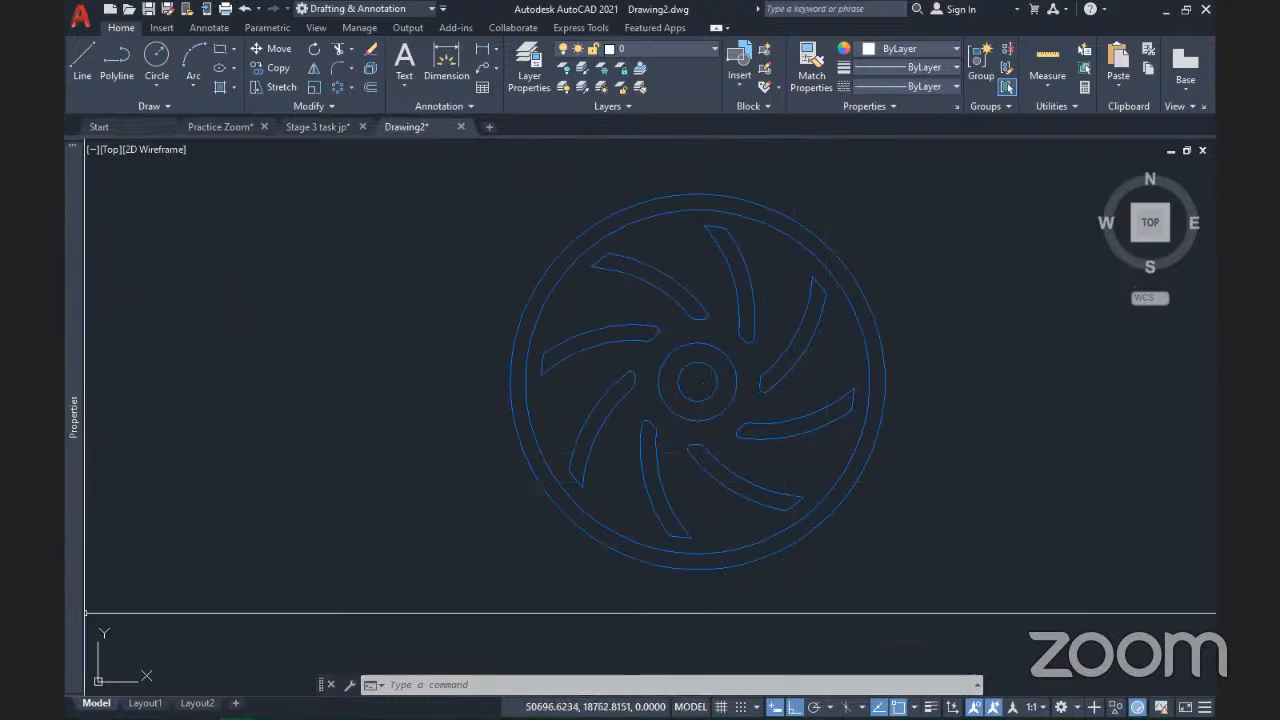
pyautogui.moveTo(76, 717)
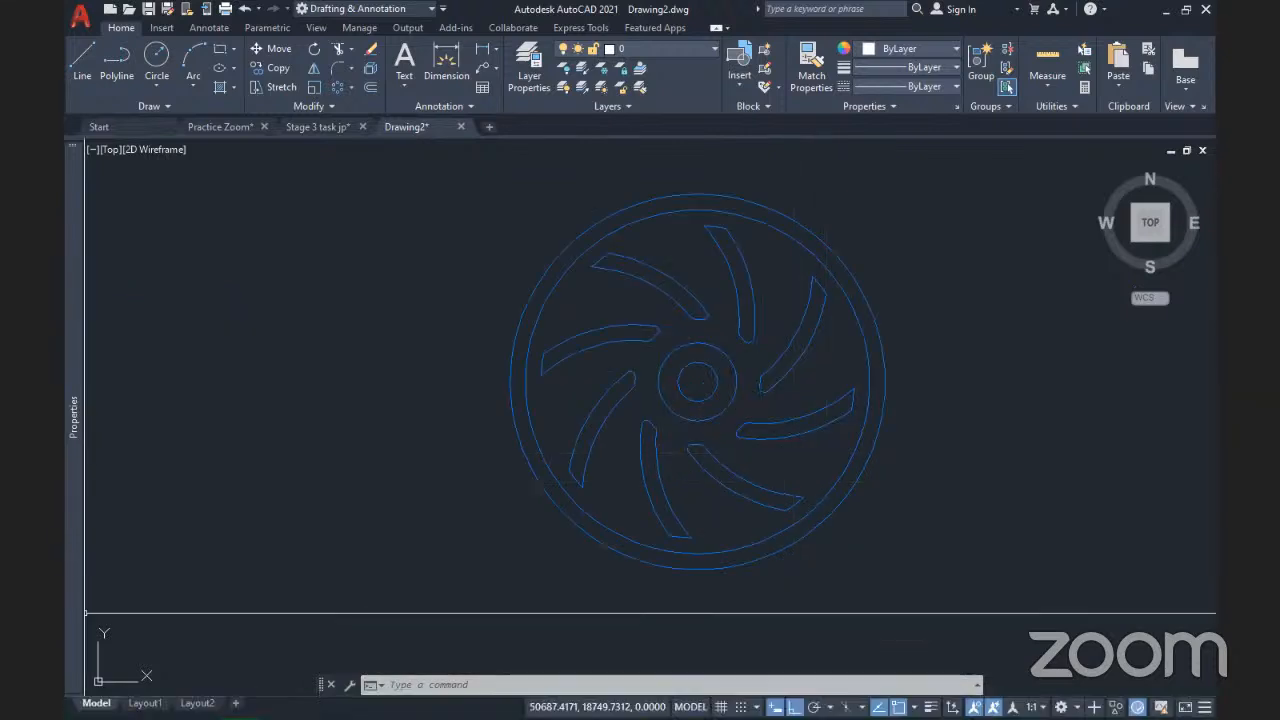
pyautogui.moveTo(718, 328); pyautogui.dragTo(609, 350, button='middle')
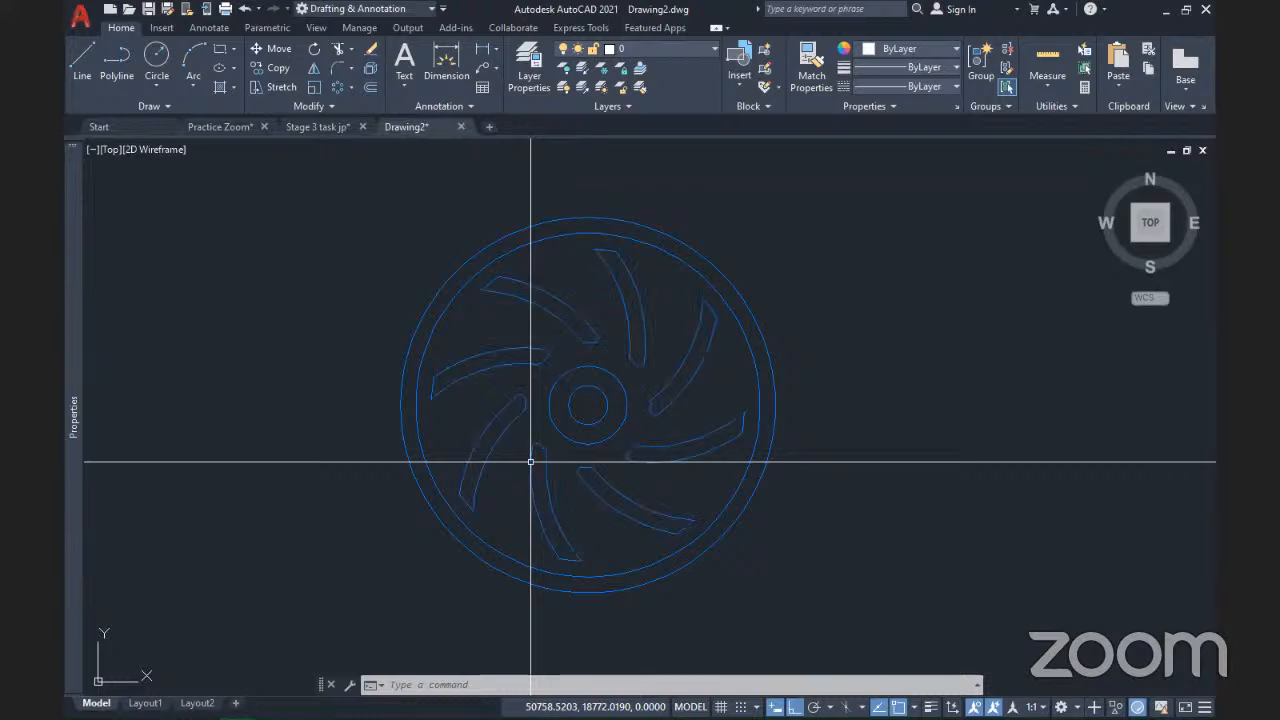
# - Set Annotative as the current dimension style and compare the dimensioned wheel with the undimensioned copy
pyautogui.click(207, 28)
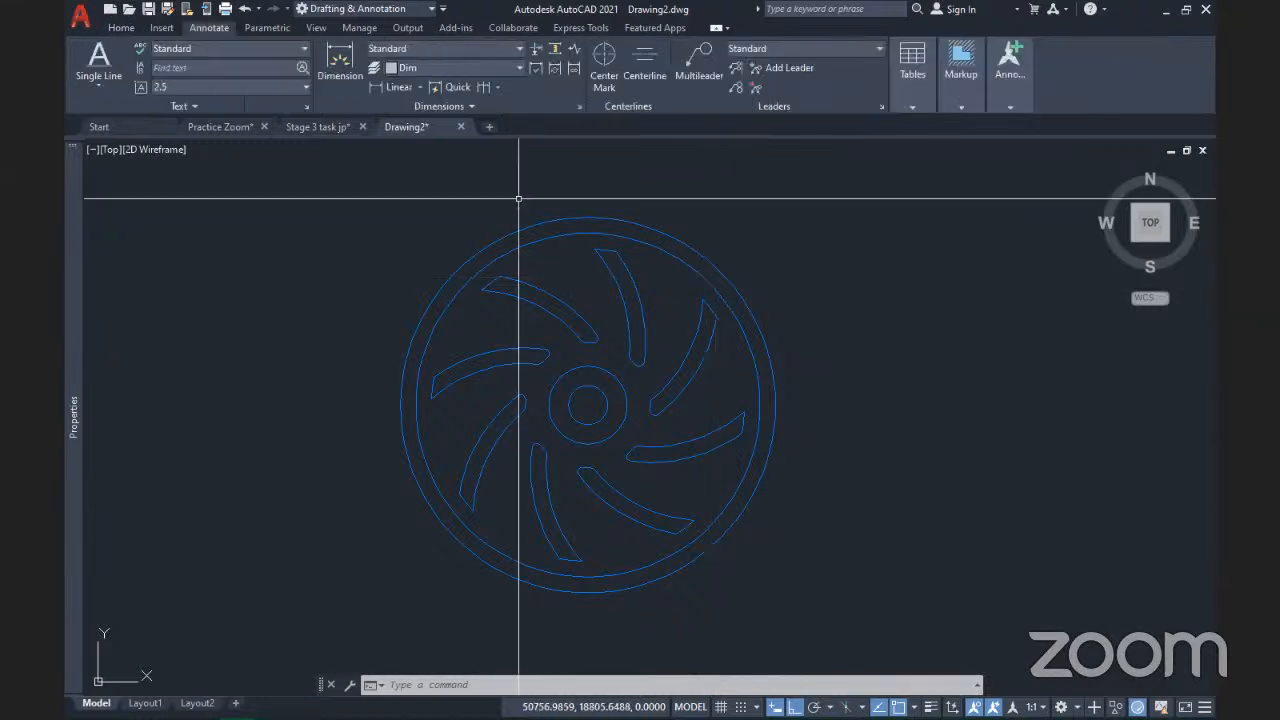
pyautogui.click(486, 48)
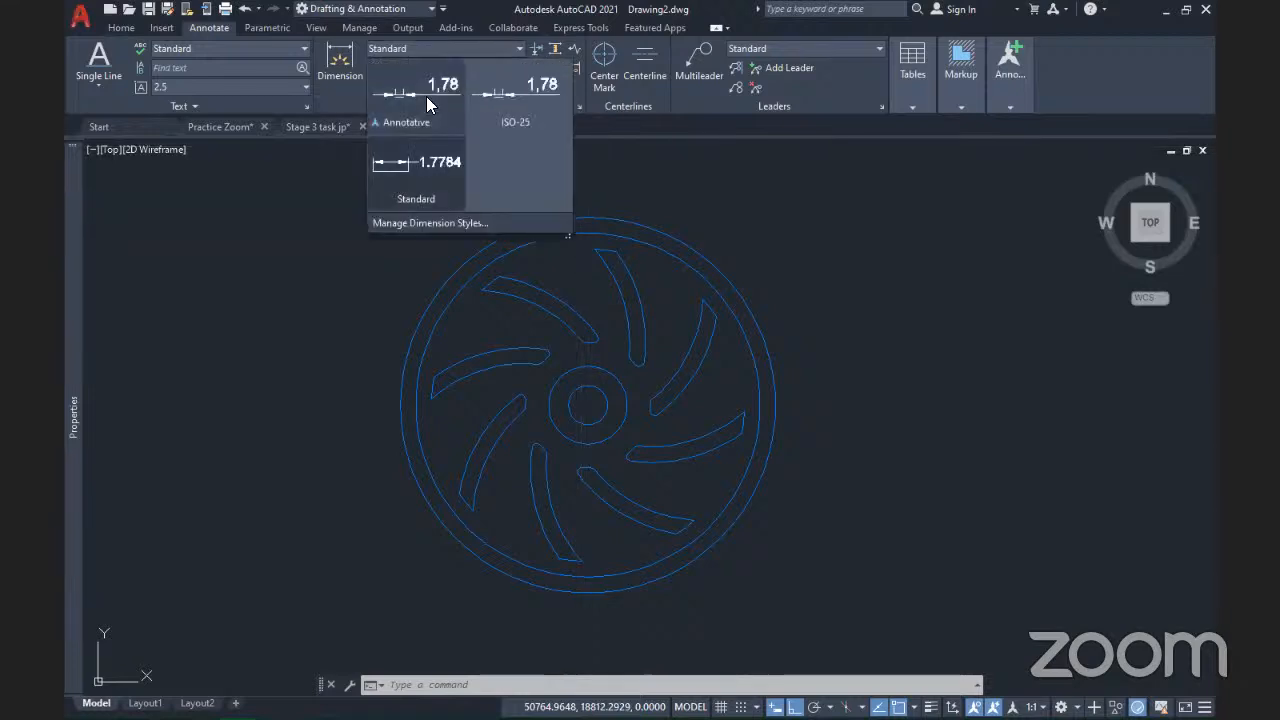
pyautogui.click(450, 106)
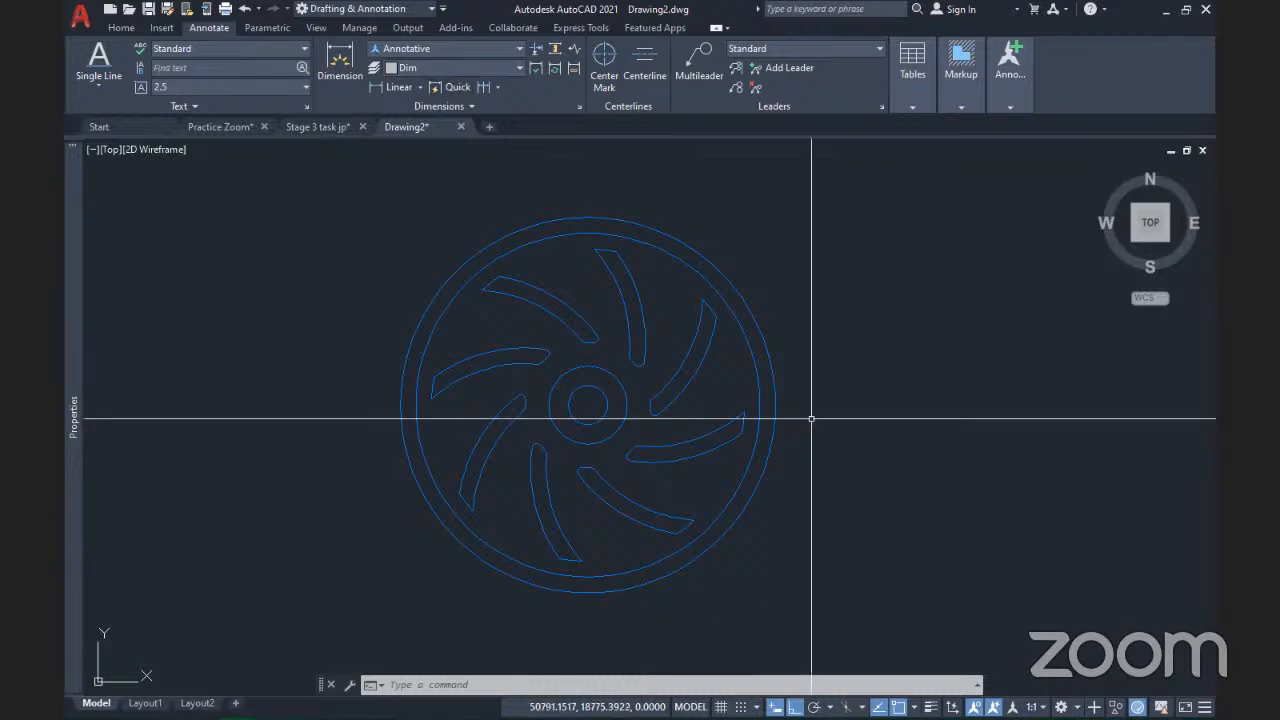
pyautogui.scroll(-4, 811, 419)
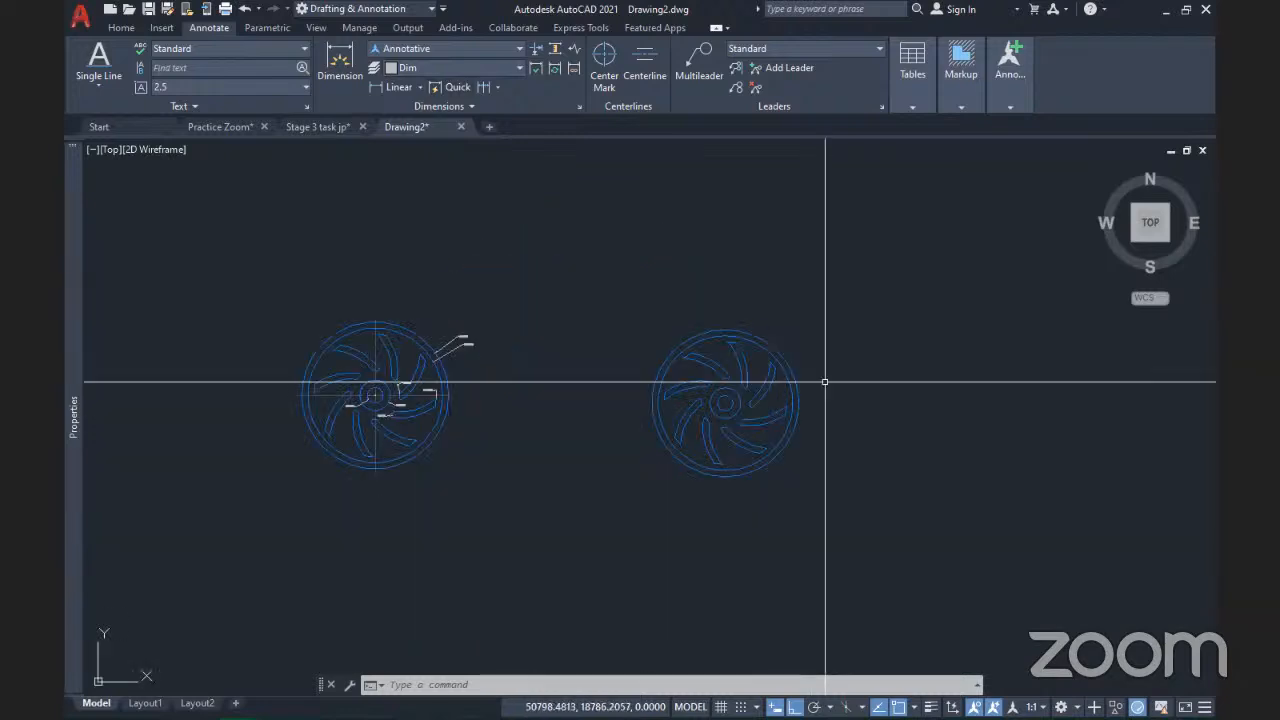
pyautogui.scroll(4, 825, 381)
pyautogui.scroll(-2, 825, 380)
pyautogui.scroll(1, 823, 376)
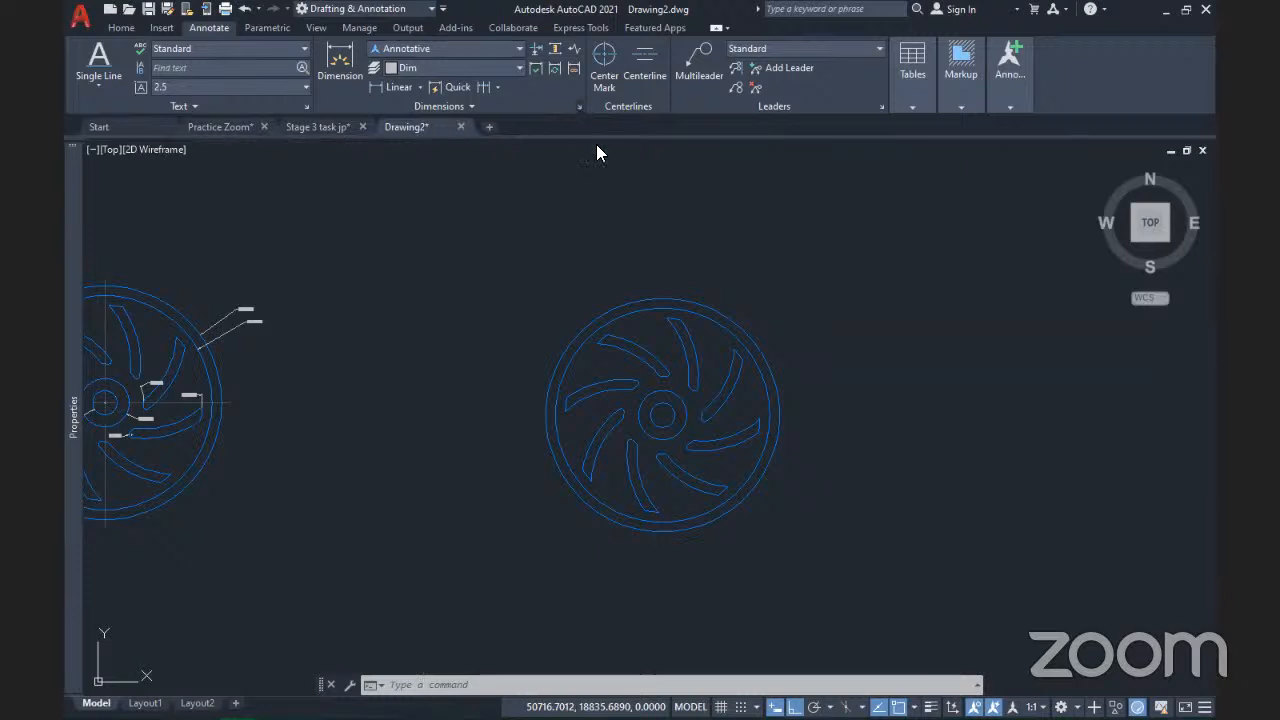
# - Review the text, symbols and arrows, and fit settings of the Annotative dimension style without changing them
pyautogui.click(579, 106)
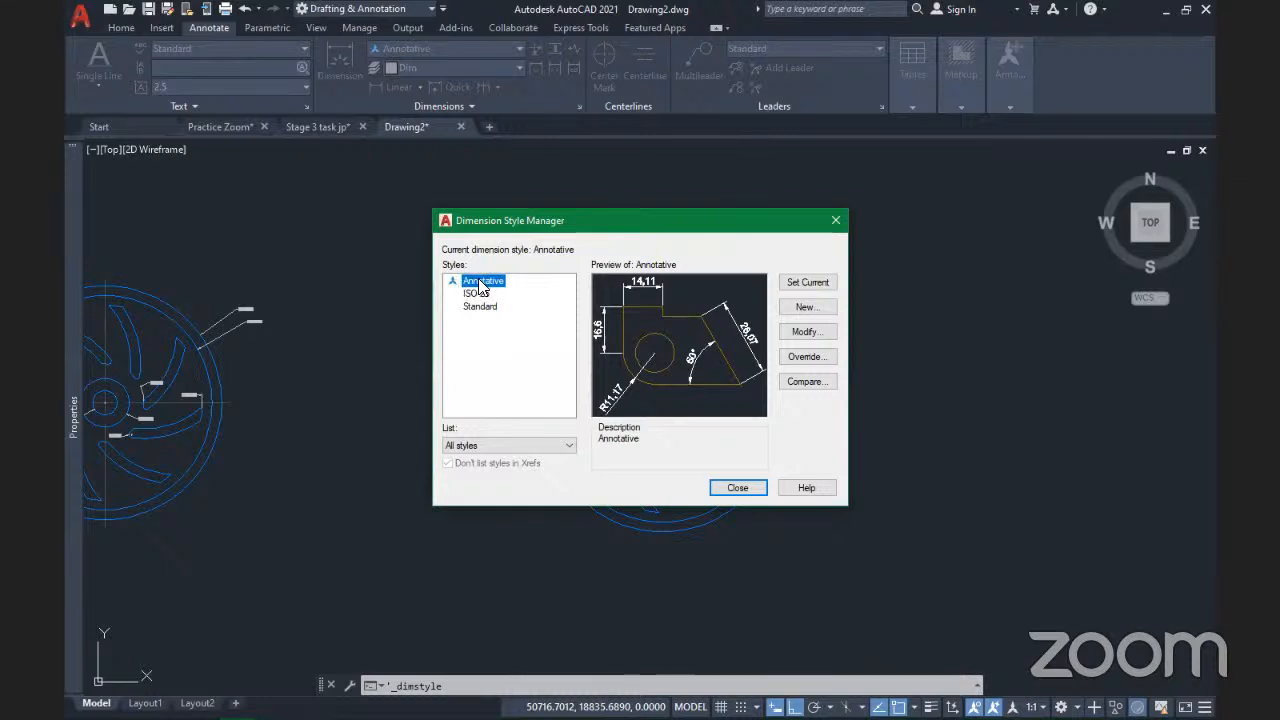
pyautogui.click(806, 332)
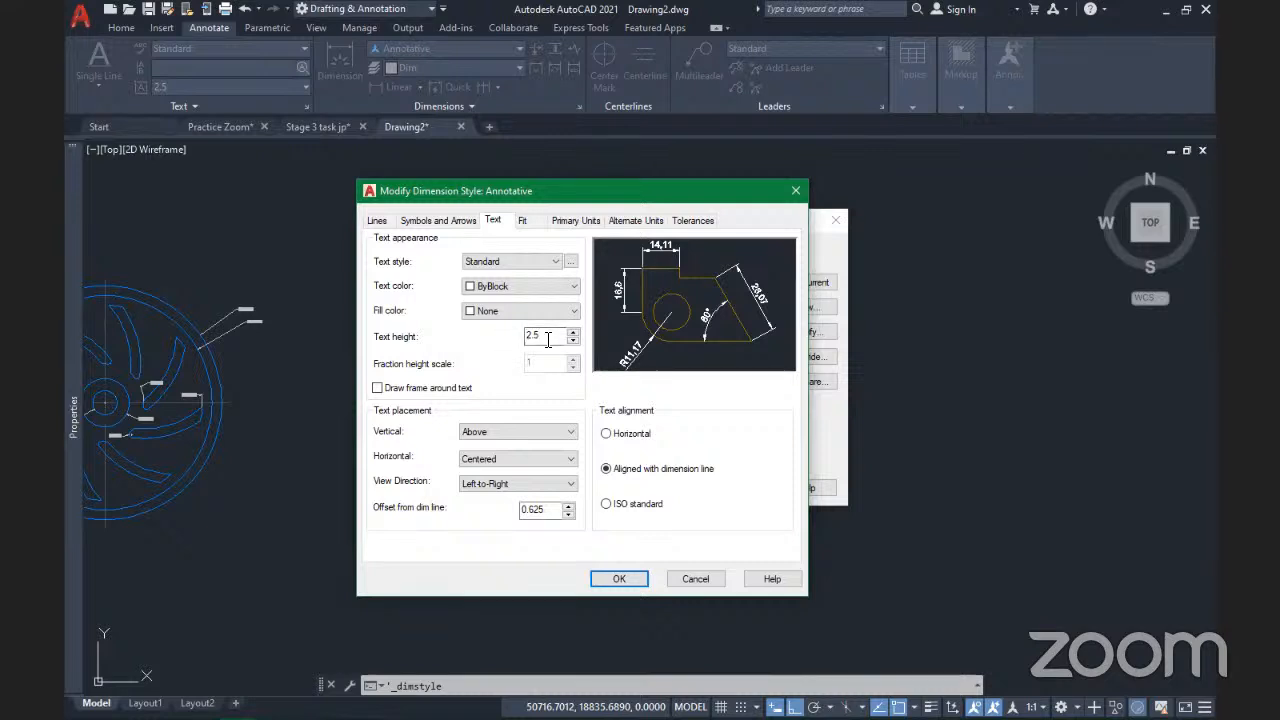
pyautogui.click(420, 222)
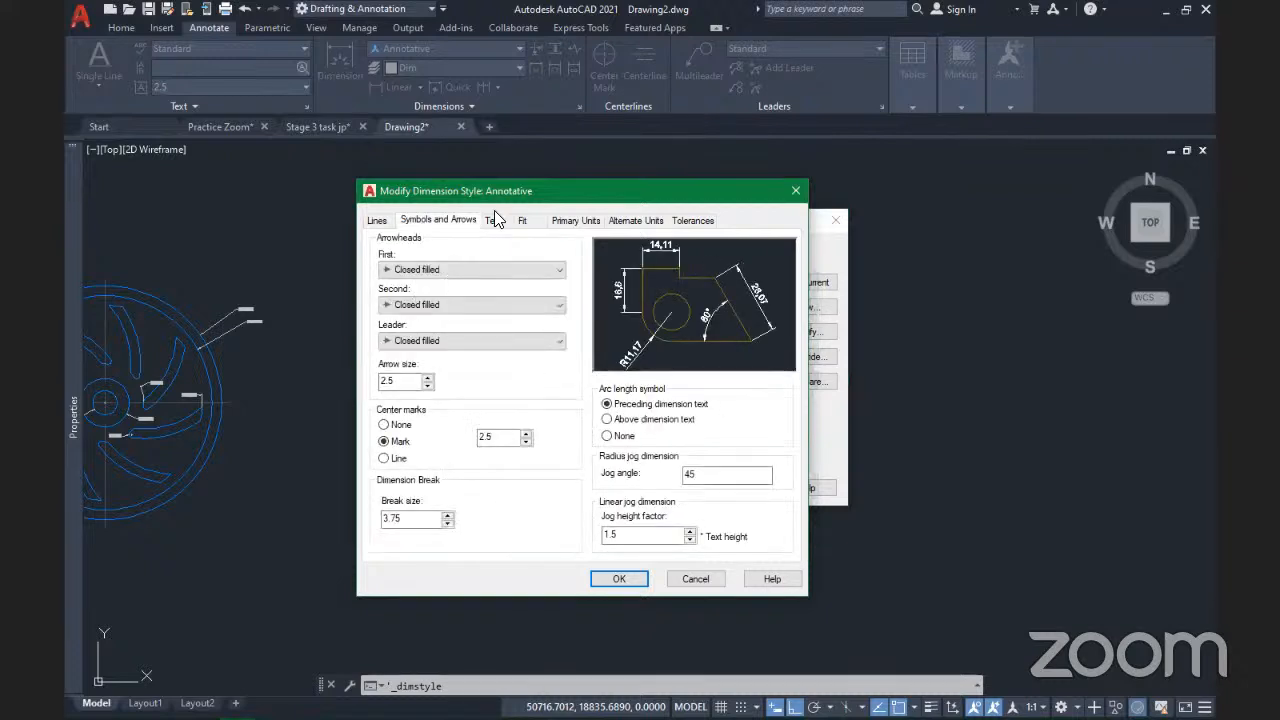
pyautogui.click(522, 220)
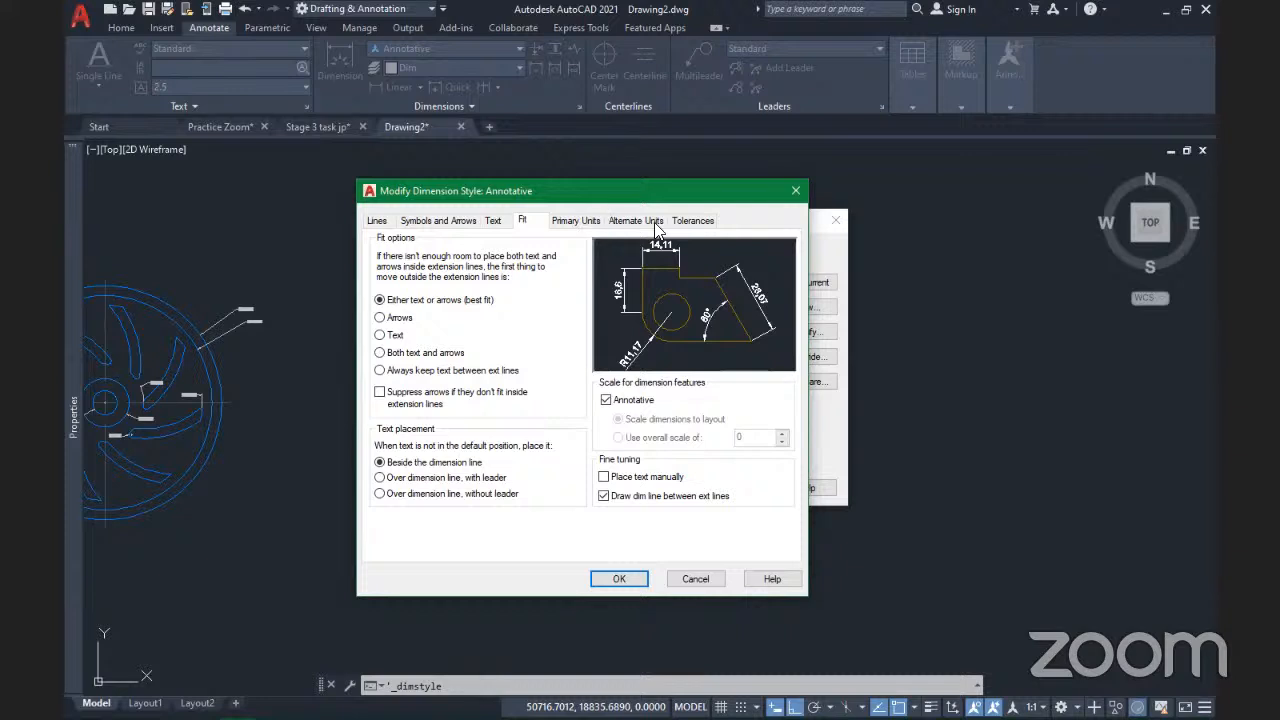
pyautogui.click(624, 581)
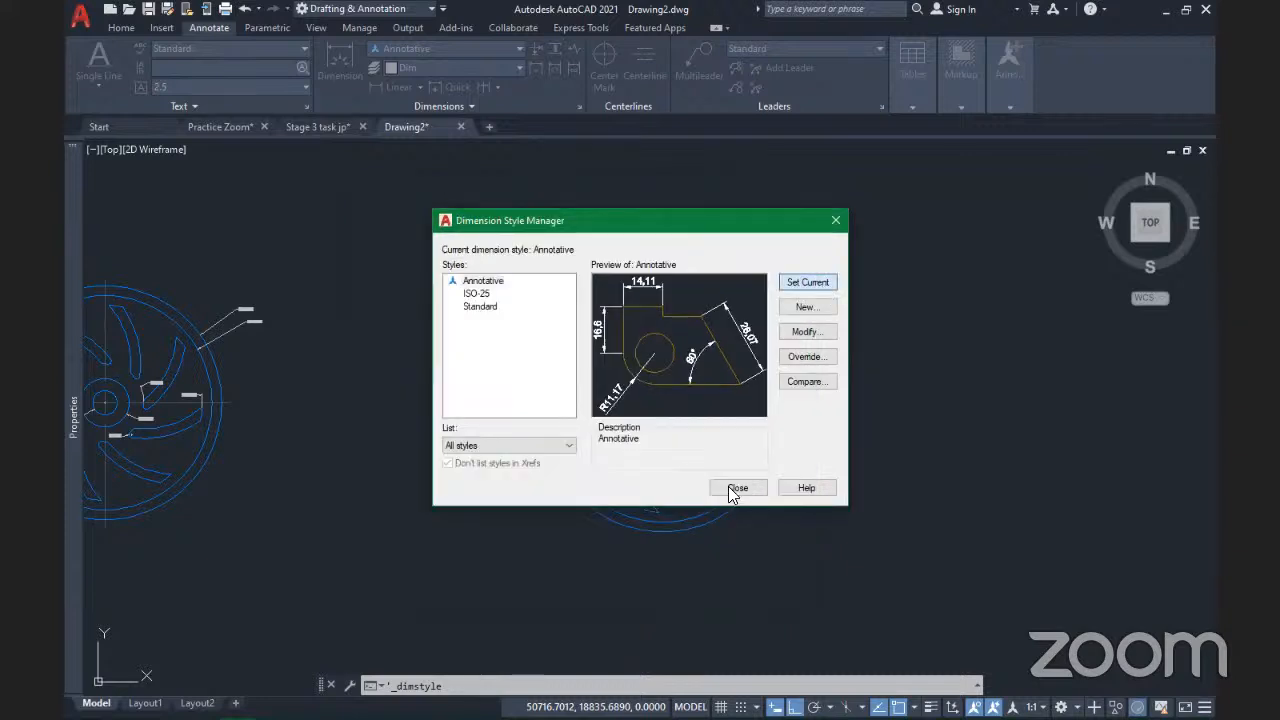
pyautogui.click(728, 492)
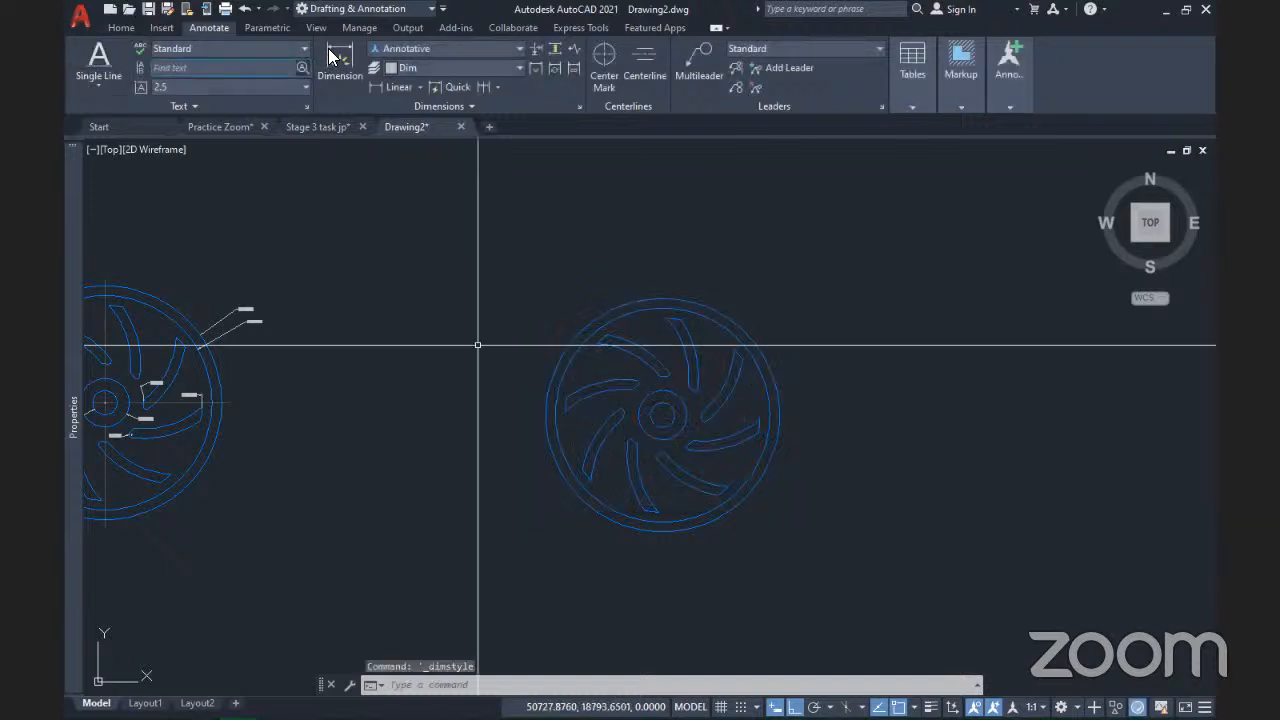
# - Add a diameter dimension to the undimensioned wheel's inner hub circle, placing its text outside the hub to the lower left
pyautogui.click(332, 56)
pyautogui.scroll(4, 707, 441)
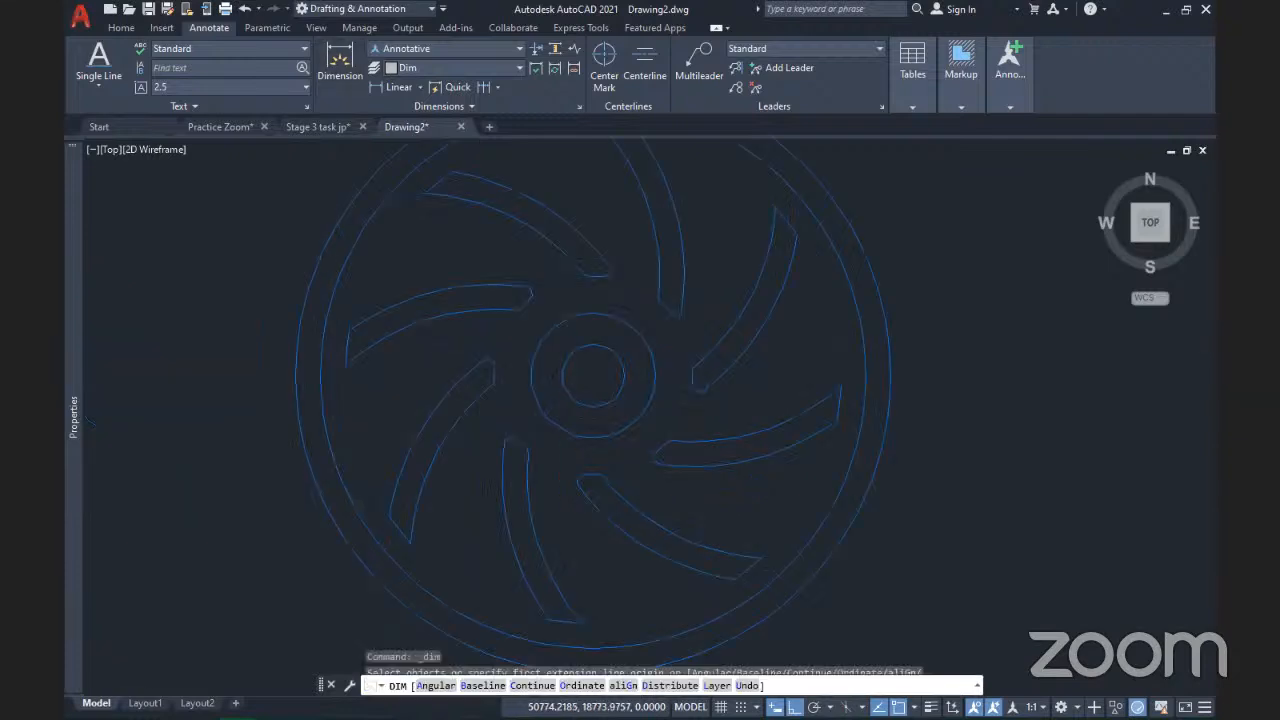
pyautogui.scroll(-2, 699, 439)
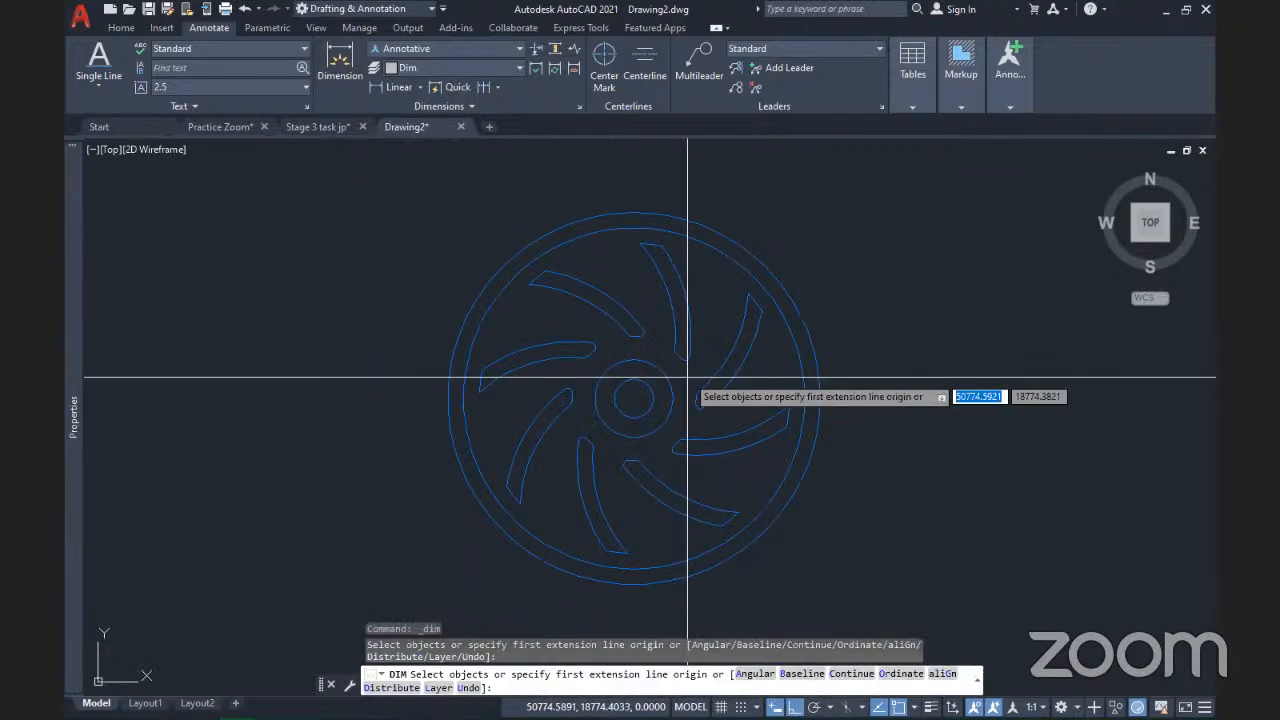
pyautogui.scroll(4, 687, 378)
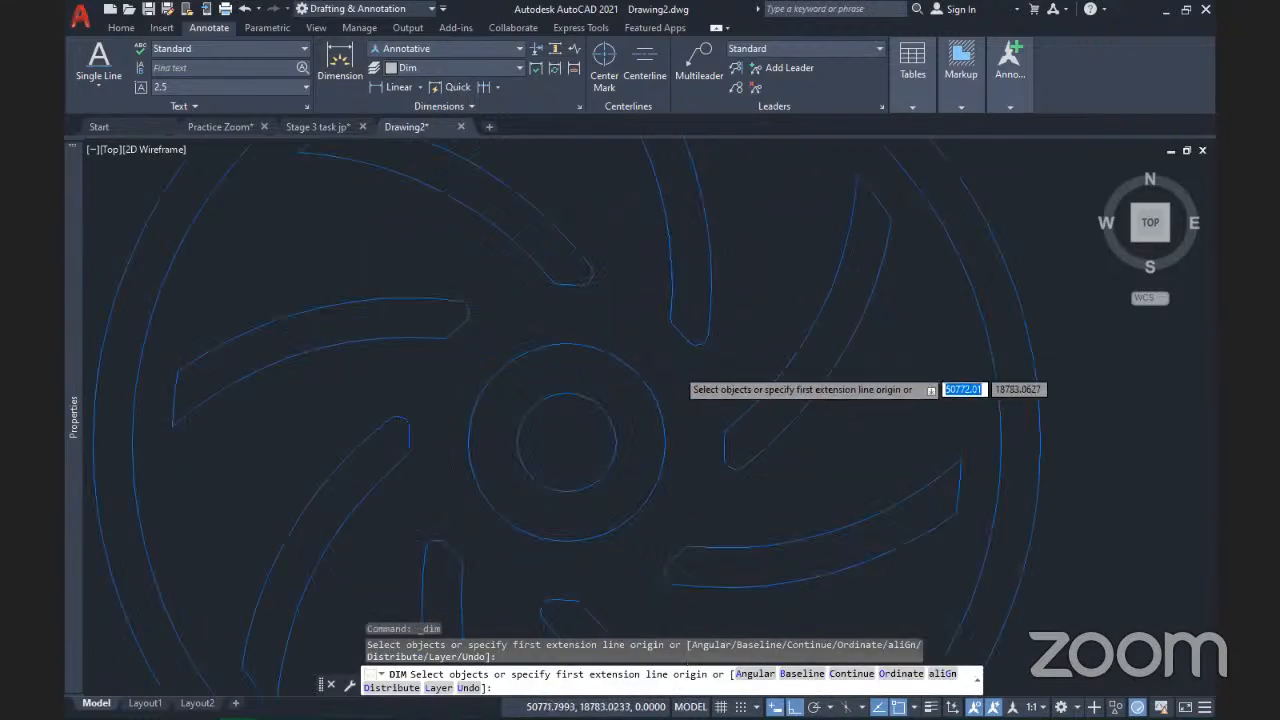
pyautogui.scroll(-4, 540, 420)
pyautogui.scroll(4, 480, 515)
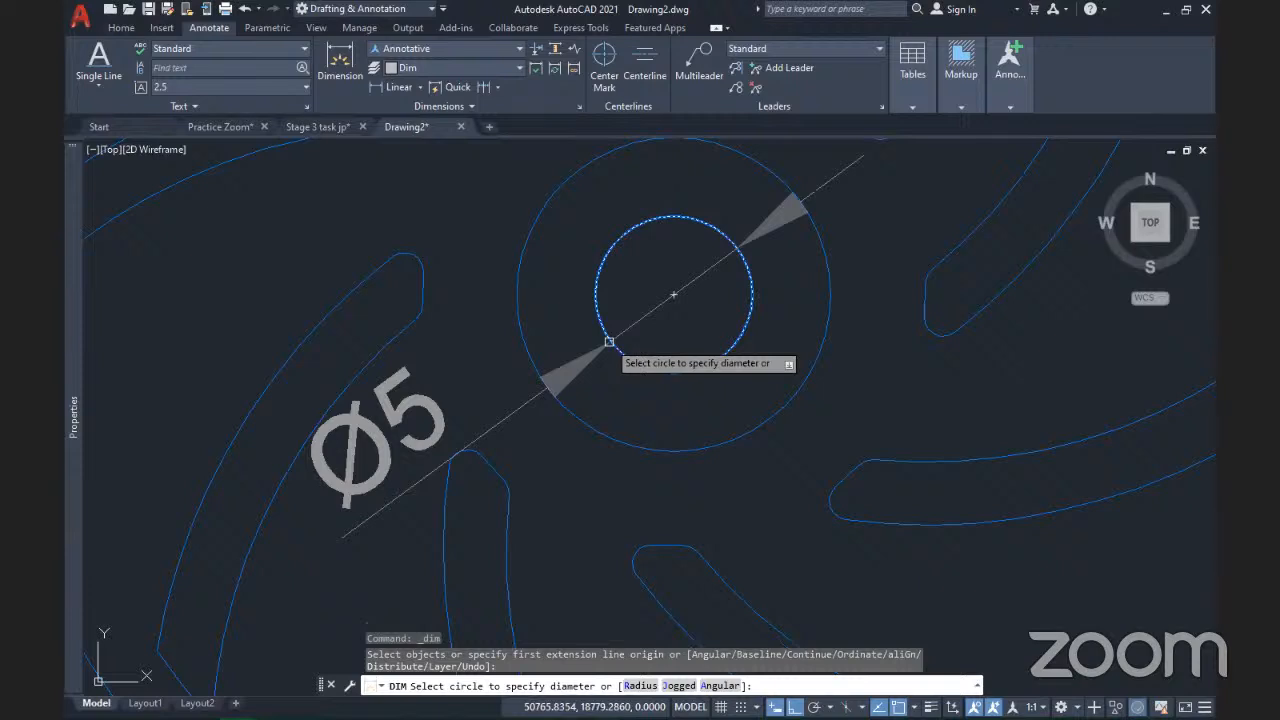
pyautogui.click(609, 342)
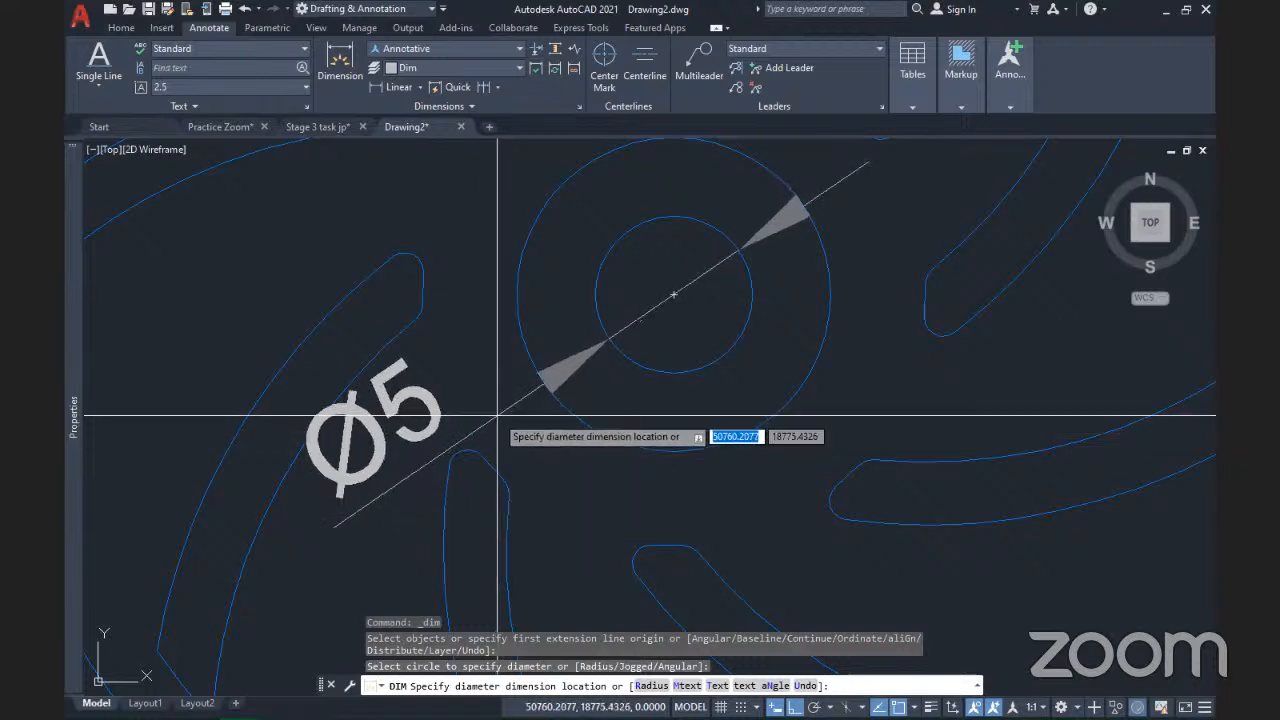
pyautogui.press('BackSpace')
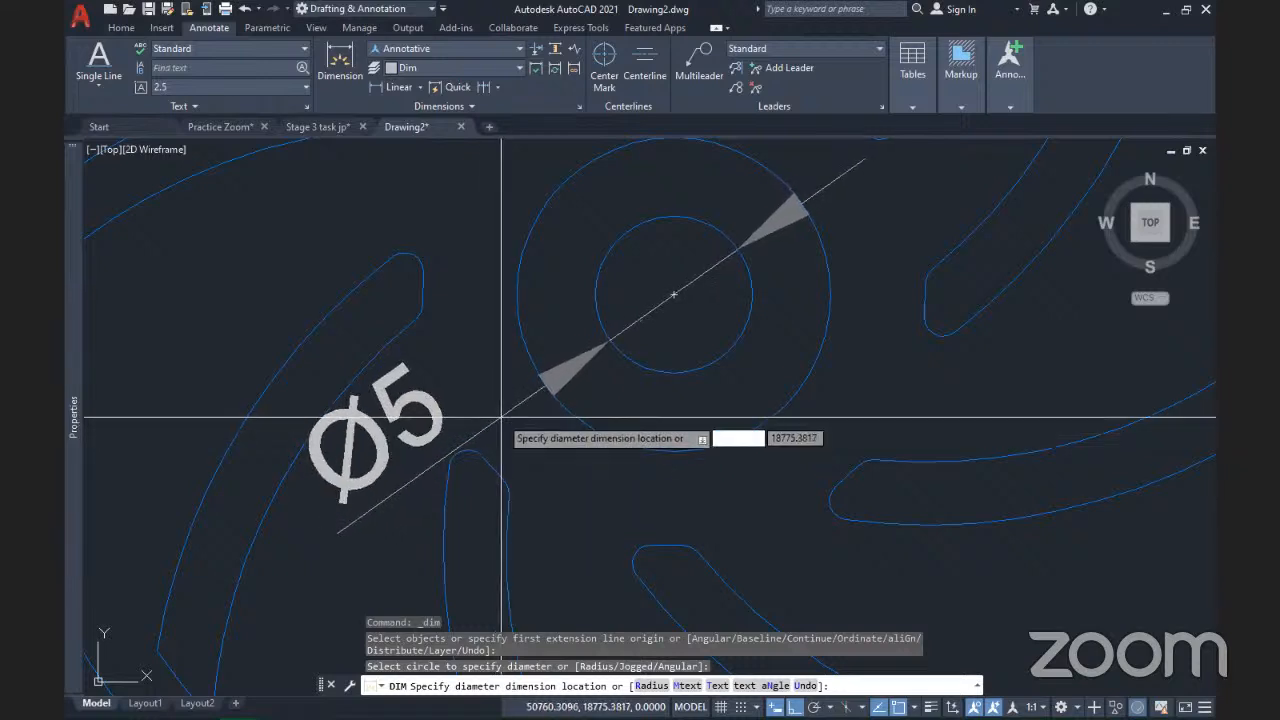
pyautogui.click(501, 417)
# - Add a diameter dimension to the outer hub circle of the wheel copy, placing its text to the lower right
pyautogui.scroll(-4, 501, 417)
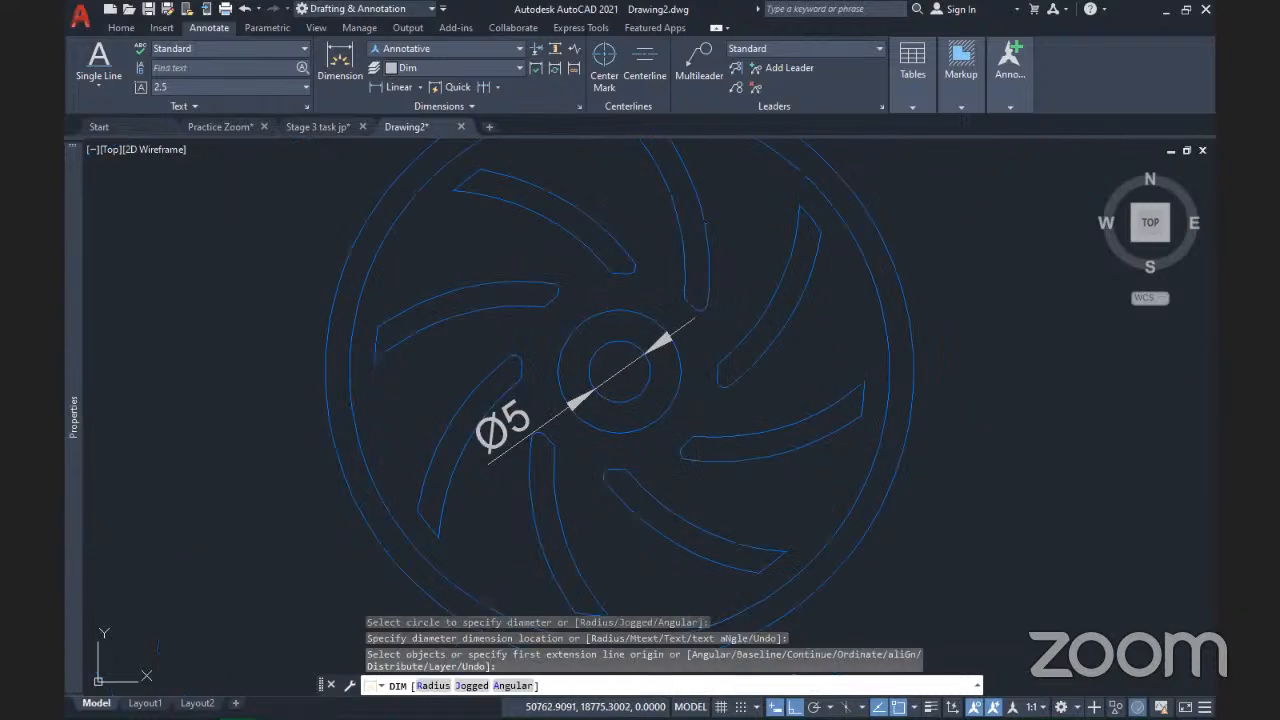
pyautogui.moveTo(658, 421)
pyautogui.mouseDown(button='middle')
pyautogui.moveTo(568, 458)
pyautogui.moveTo(501, 463)
pyautogui.mouseUp(button='middle')
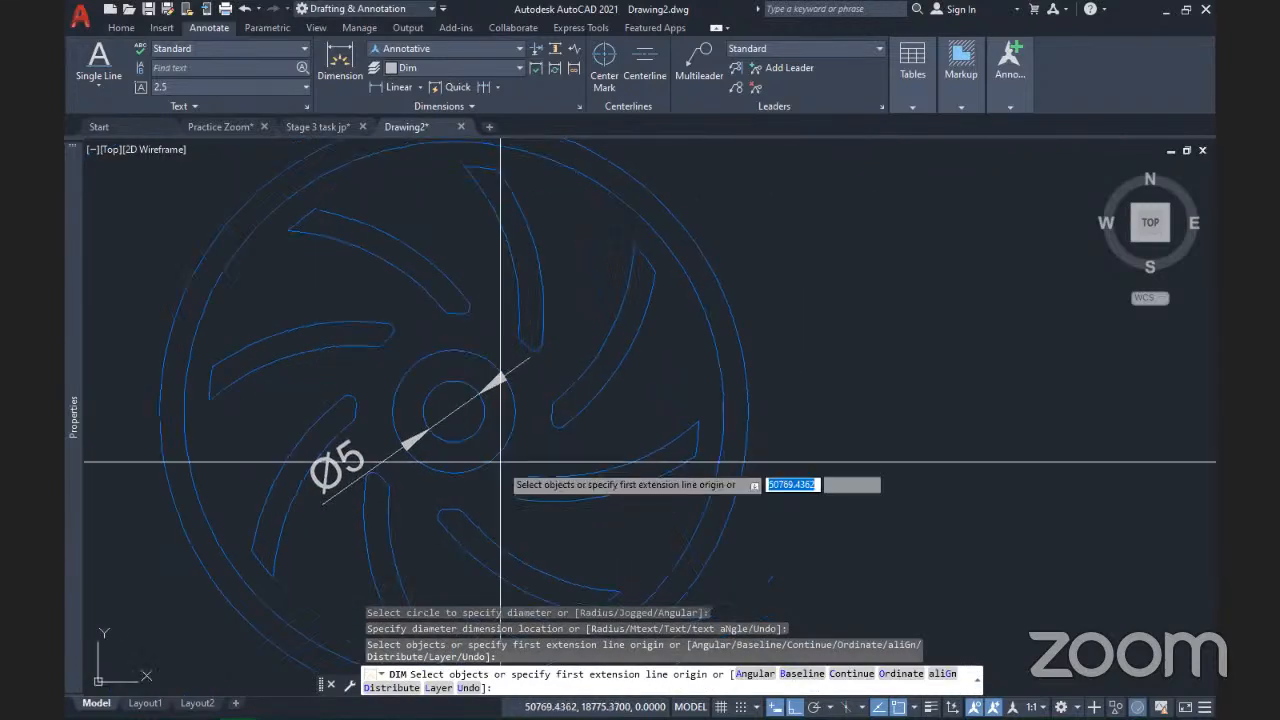
pyautogui.click(475, 470)
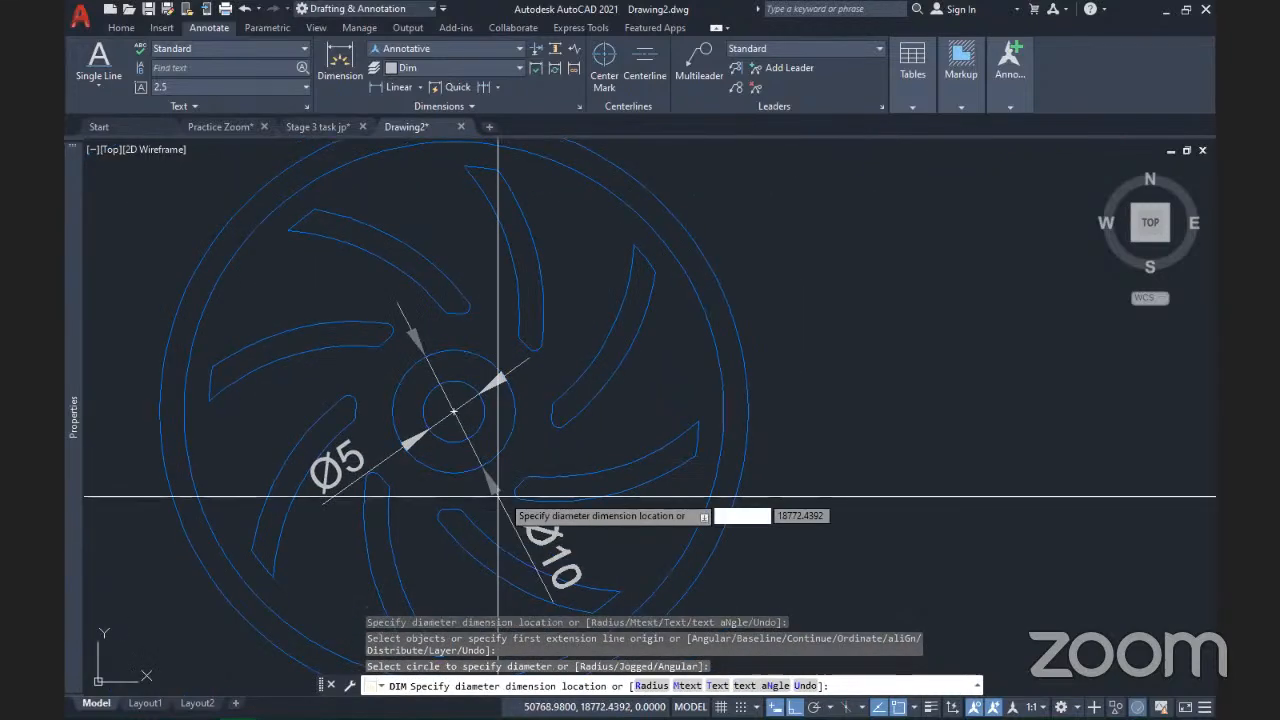
pyautogui.click(575, 445)
# - Add a radius dimension to the hub-end arc of the upper-right slot, placing its text to the right
pyautogui.moveTo(701, 369); pyautogui.dragTo(628, 473, button='middle')
pyautogui.scroll(5, 490, 520)
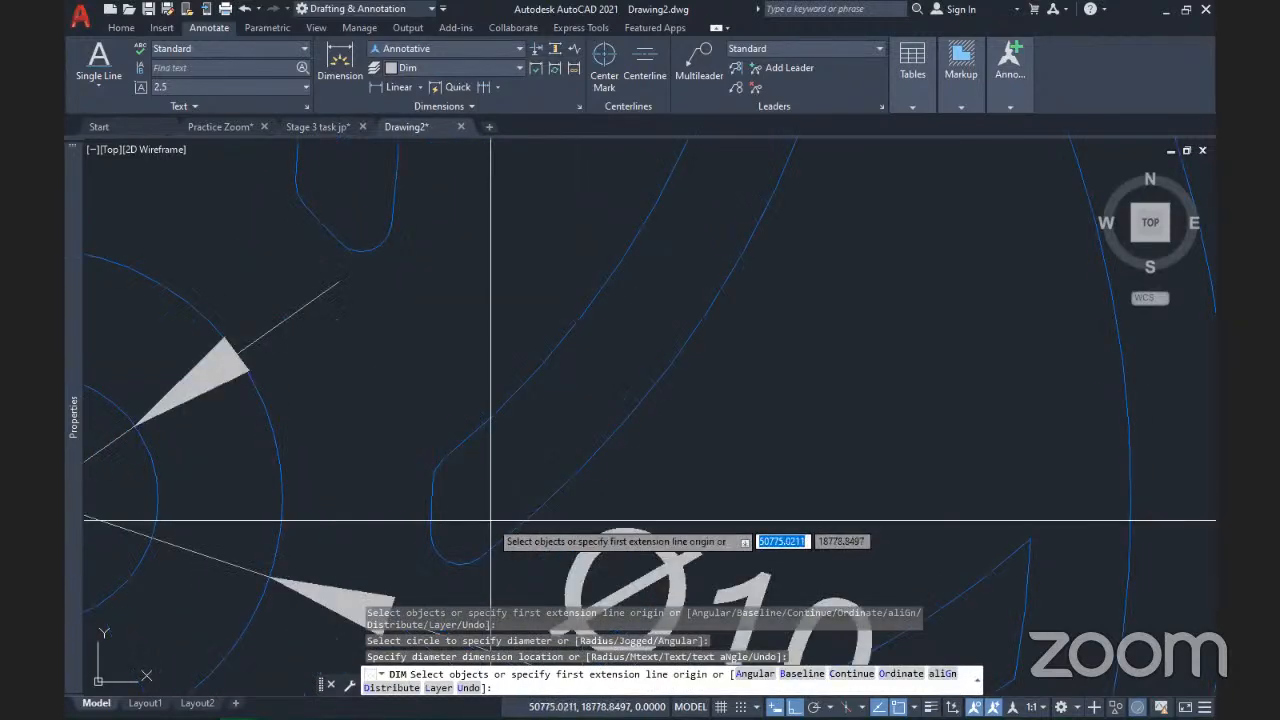
pyautogui.click(433, 514)
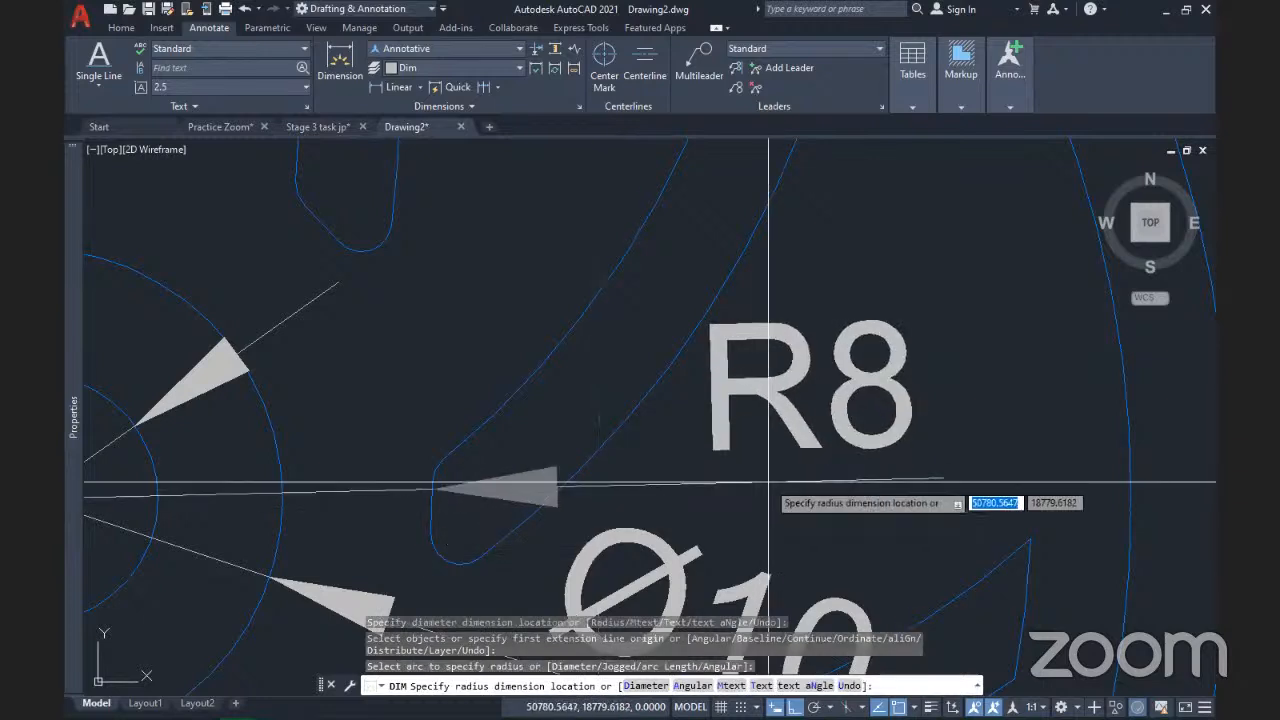
pyautogui.click(768, 482)
# - Add a radius dimension to the outer end arc of the lower-right slot, placing its text outside the rim to the lower right
pyautogui.scroll(-4, 768, 482)
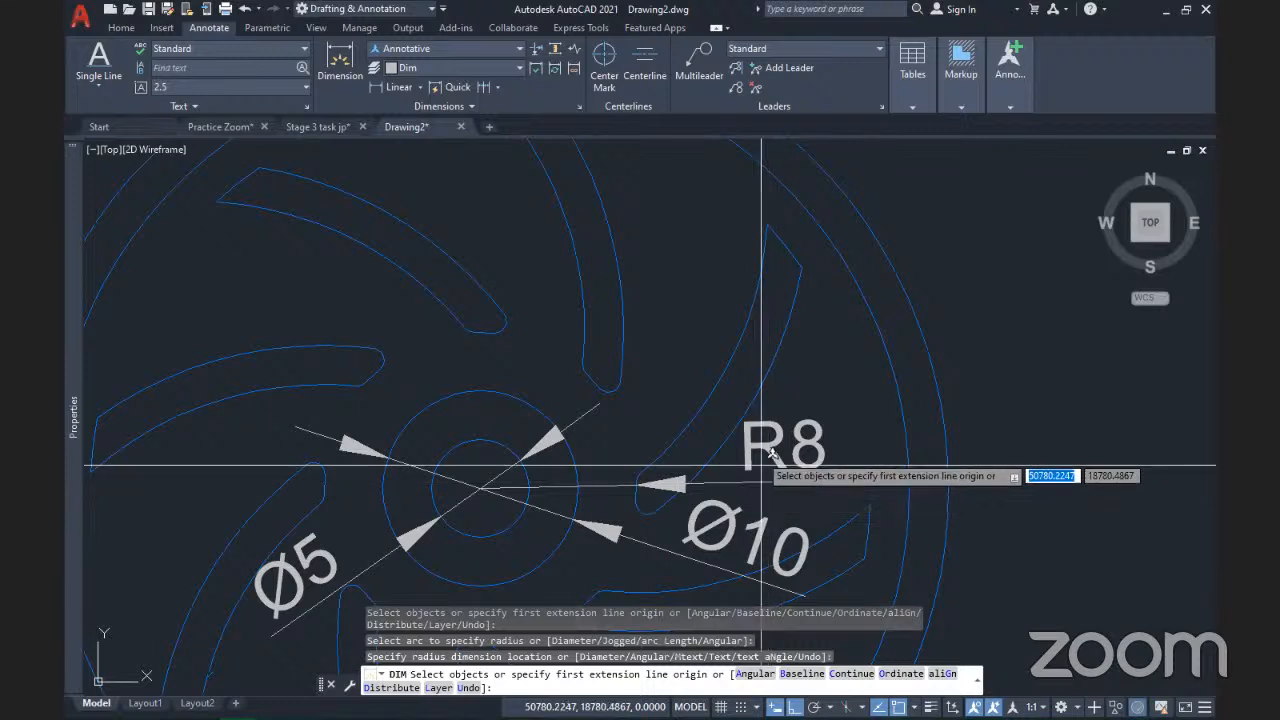
pyautogui.moveTo(788, 406)
pyautogui.mouseDown(button='middle')
pyautogui.moveTo(705, 393)
pyautogui.moveTo(650, 440)
pyautogui.moveTo(598, 546)
pyautogui.mouseUp(button='middle')
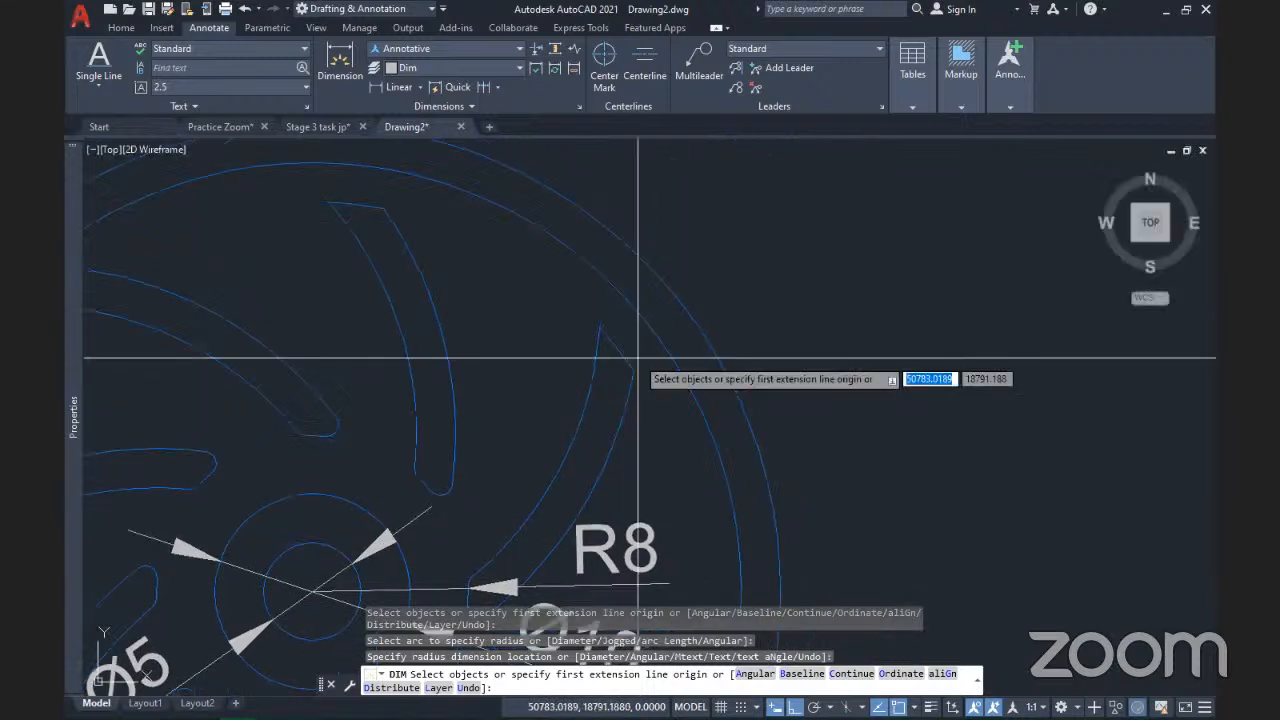
pyautogui.scroll(-4, 730, 365)
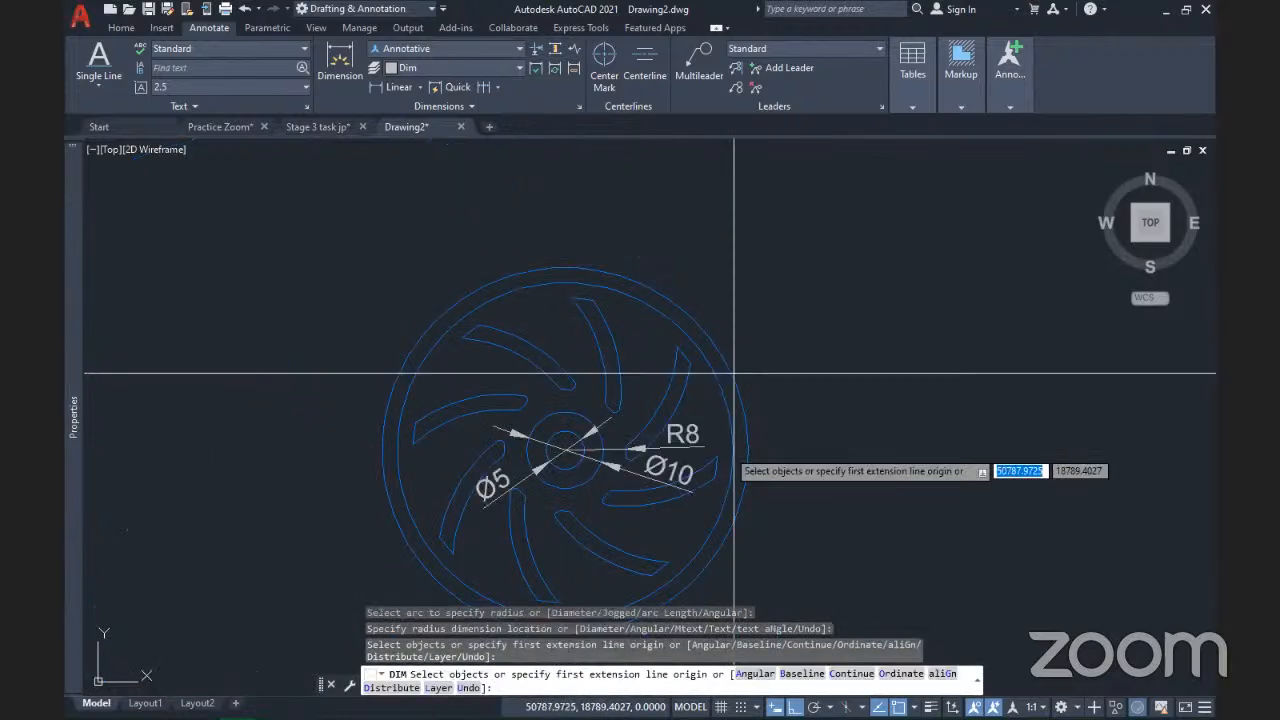
pyautogui.scroll(4, 715, 468)
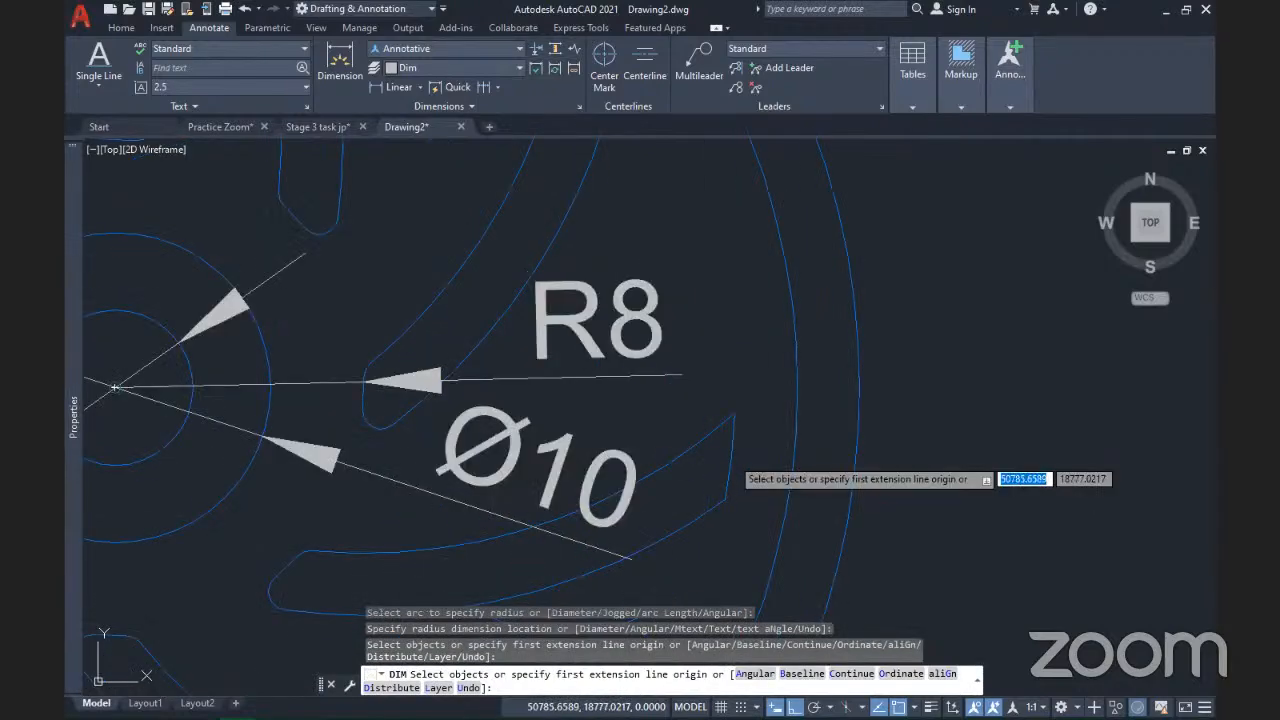
pyautogui.click(737, 466)
pyautogui.moveTo(824, 451); pyautogui.dragTo(631, 423, button='middle')
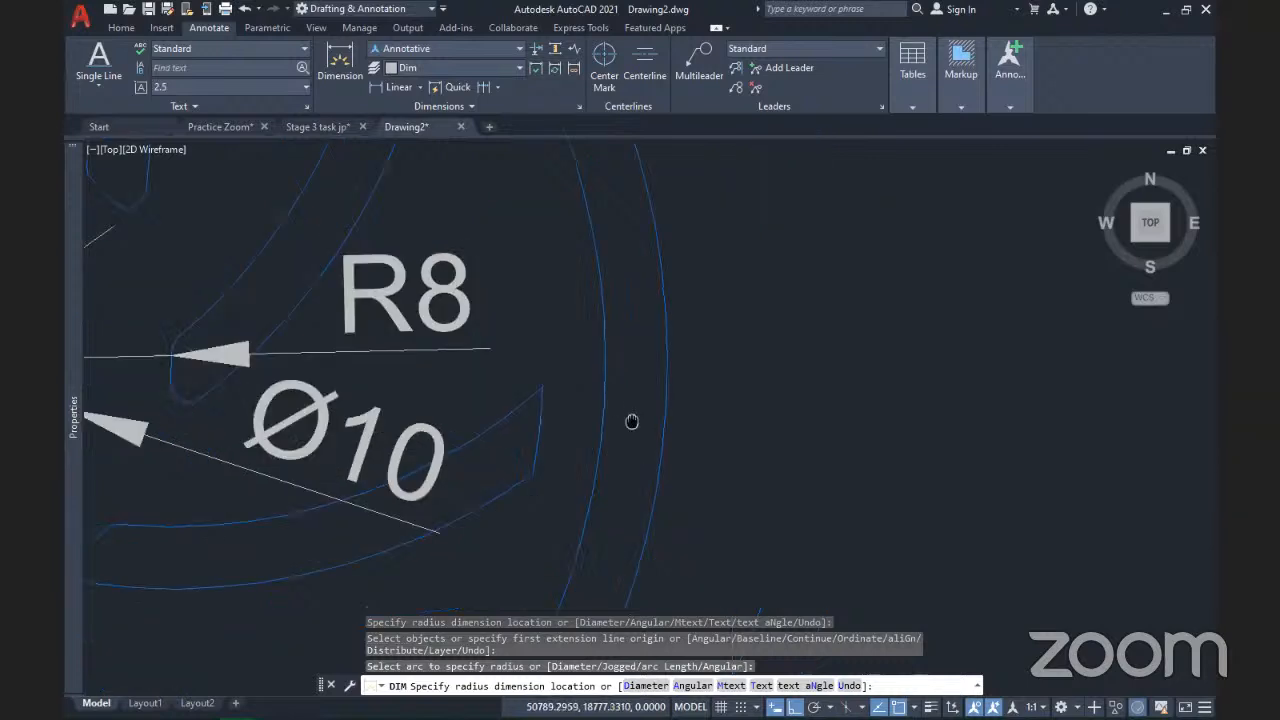
pyautogui.scroll(-5, 686, 427)
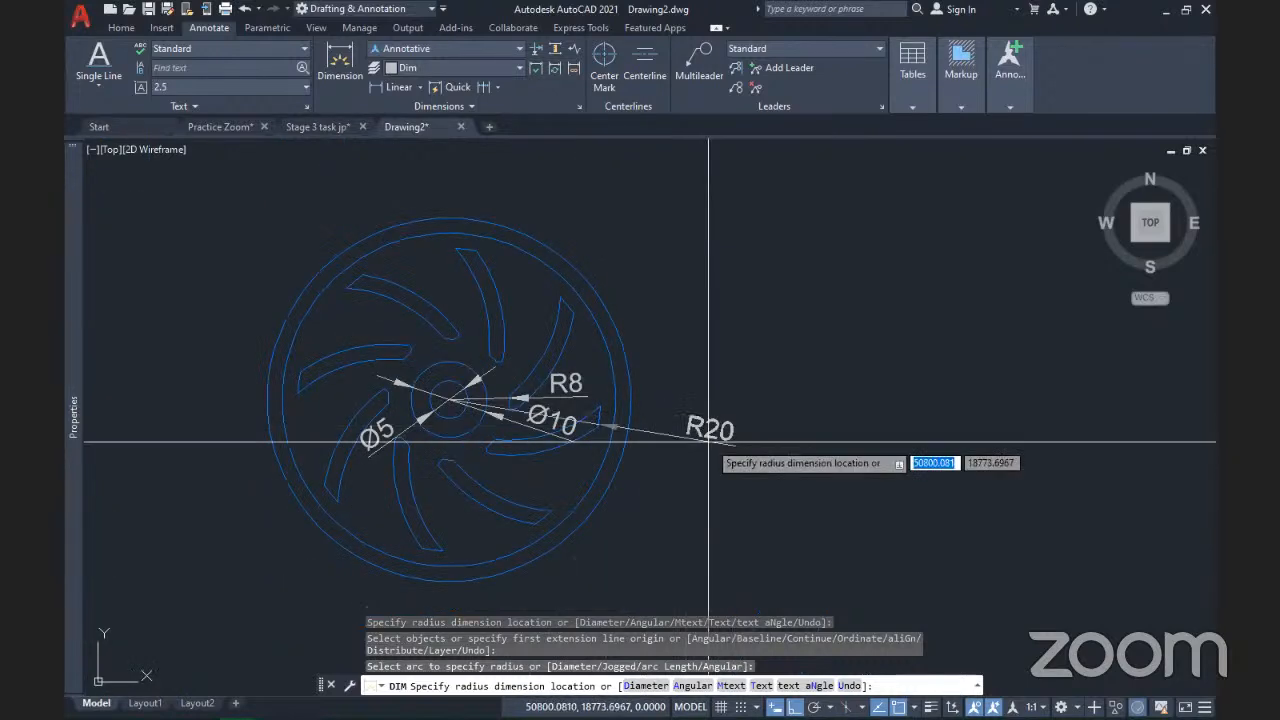
pyautogui.click(643, 547)
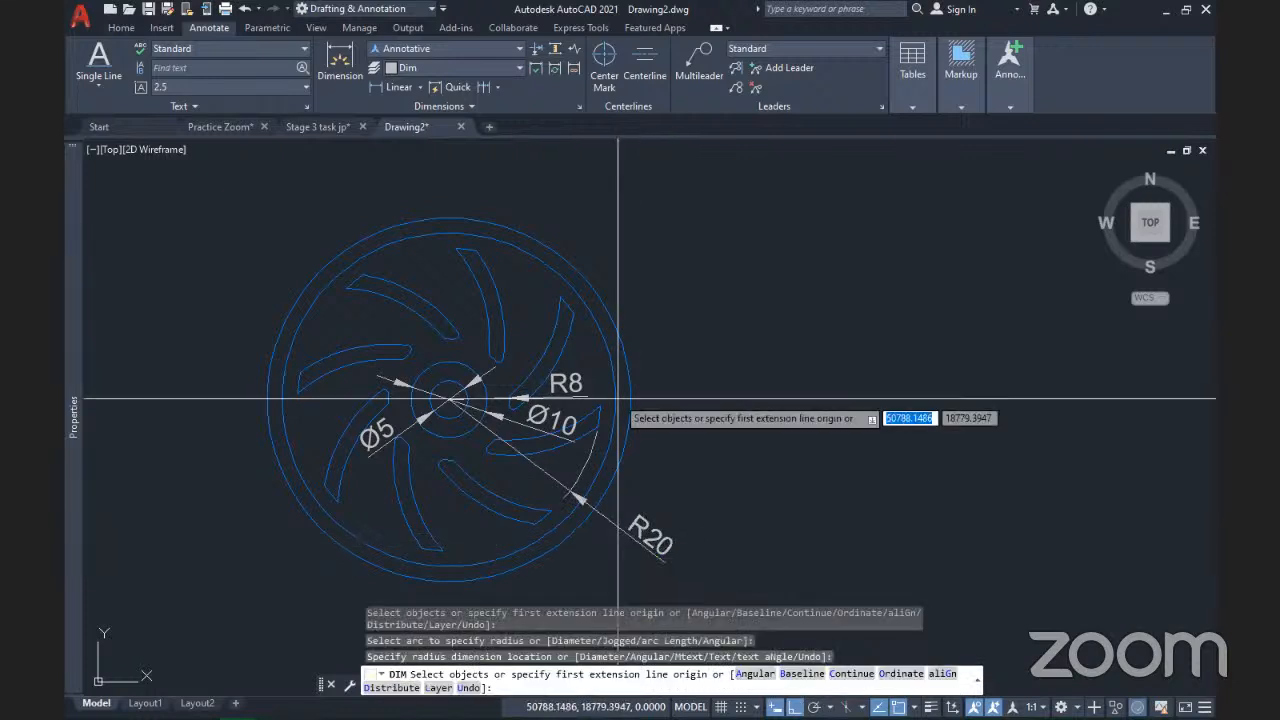
# - Add diameter dimensions to the inner and outer rim circles, placing both texts outside the wheel to the upper right
pyautogui.click(606, 348)
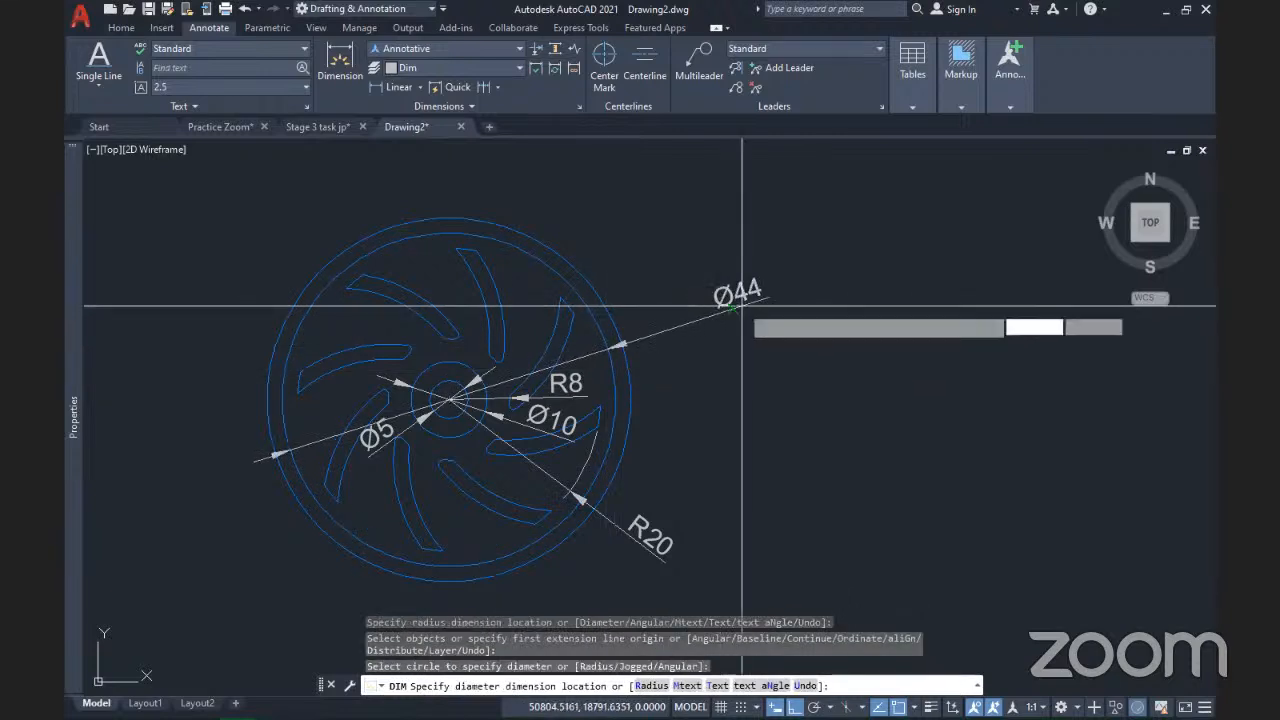
pyautogui.click(741, 306)
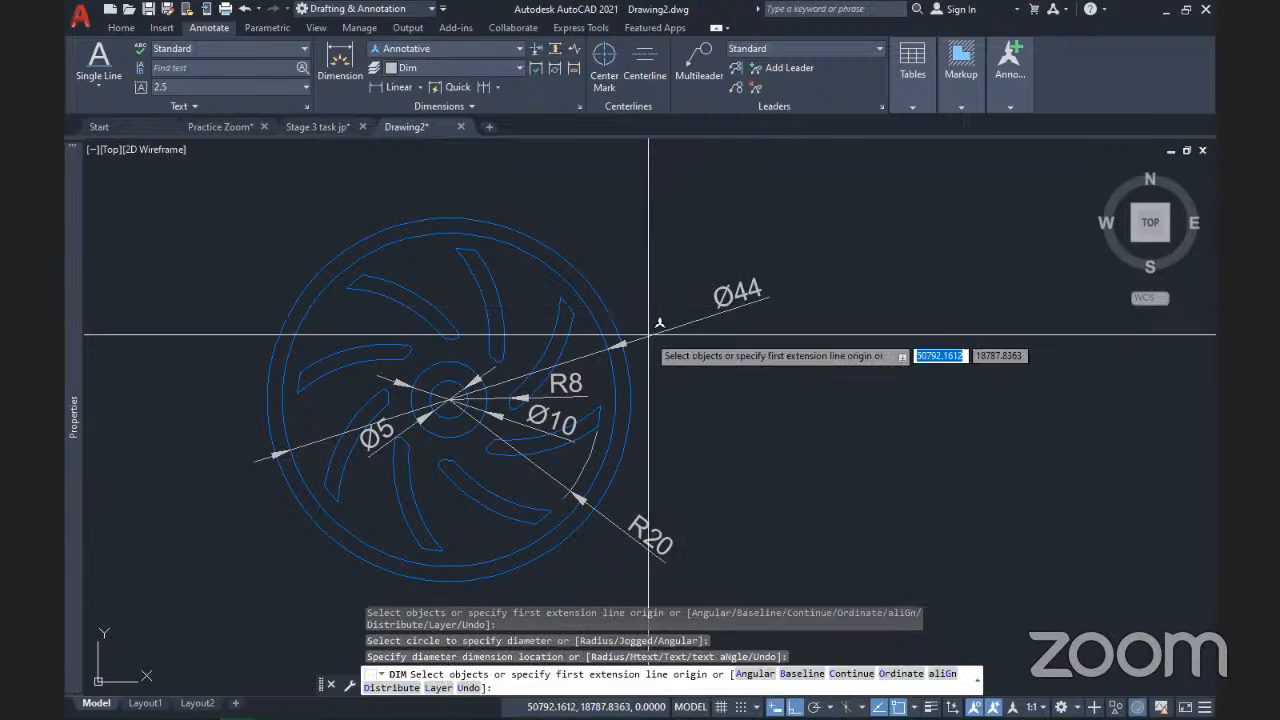
pyautogui.click(586, 276)
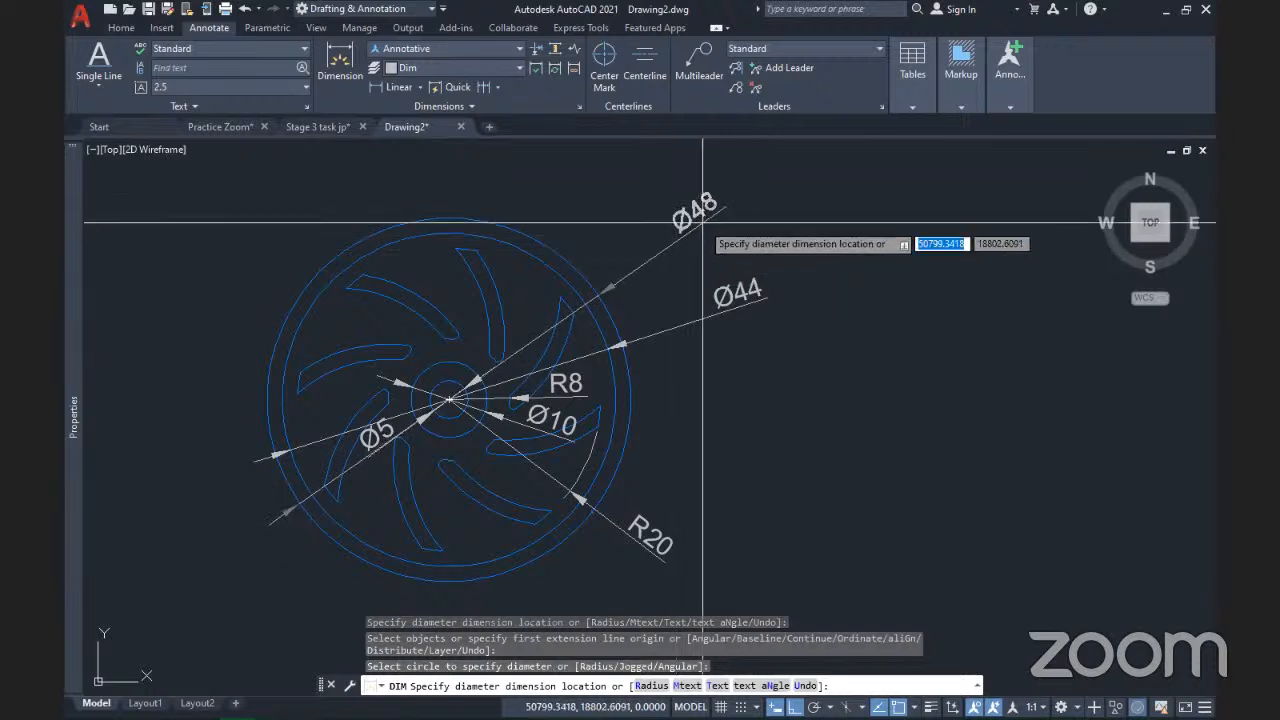
pyautogui.click(614, 178)
pyautogui.scroll(-1, 614, 178)
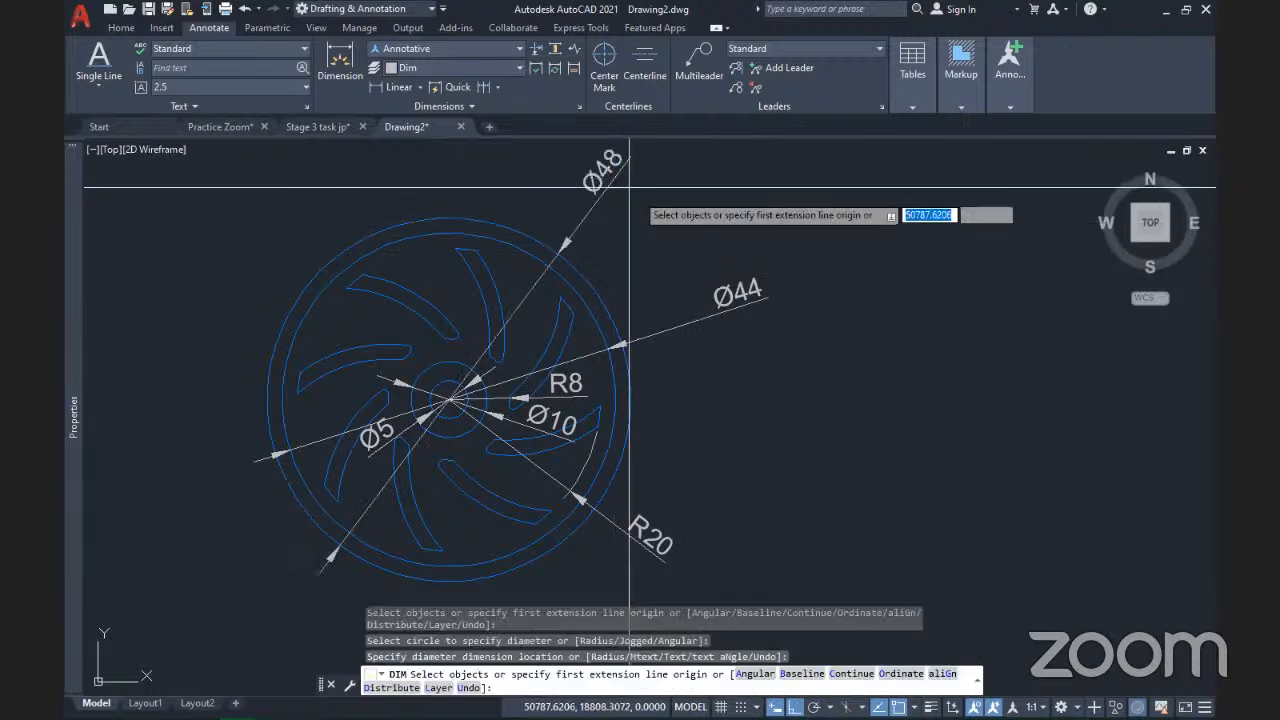
pyautogui.scroll(-3, 519, 321)
pyautogui.moveTo(519, 321); pyautogui.dragTo(547, 351, button='middle')
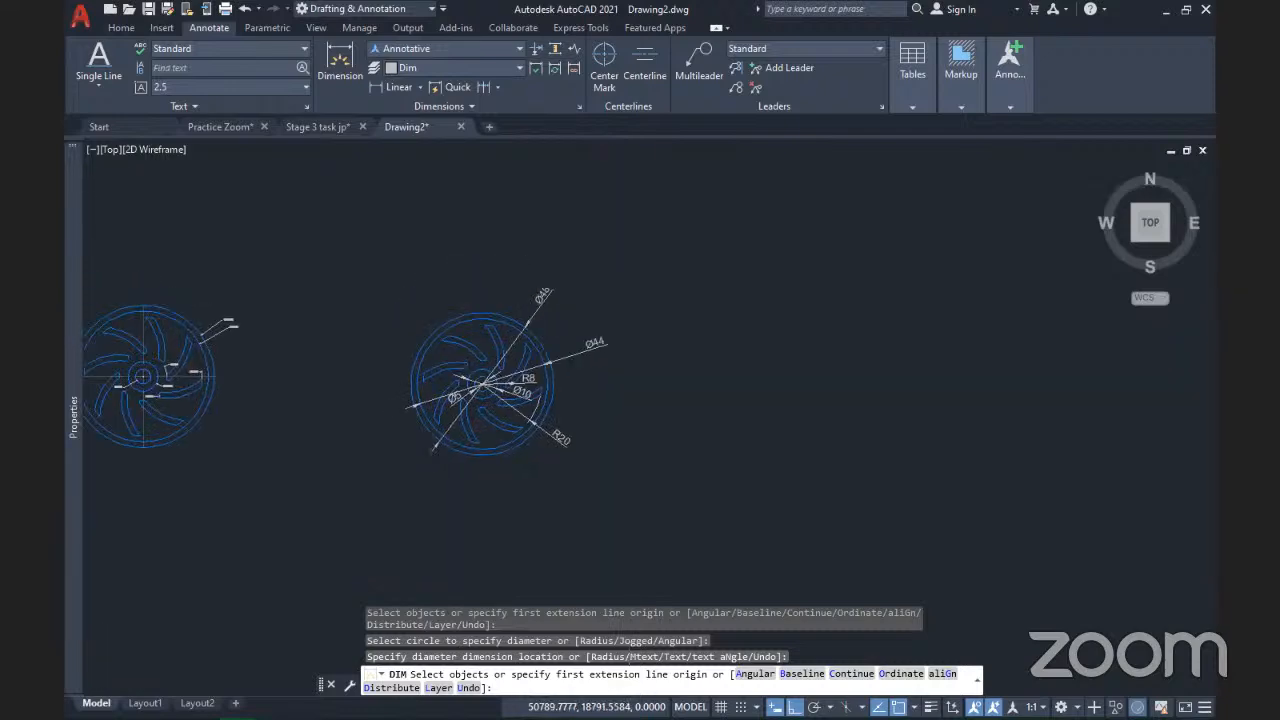
pyautogui.scroll(4, 489, 428)
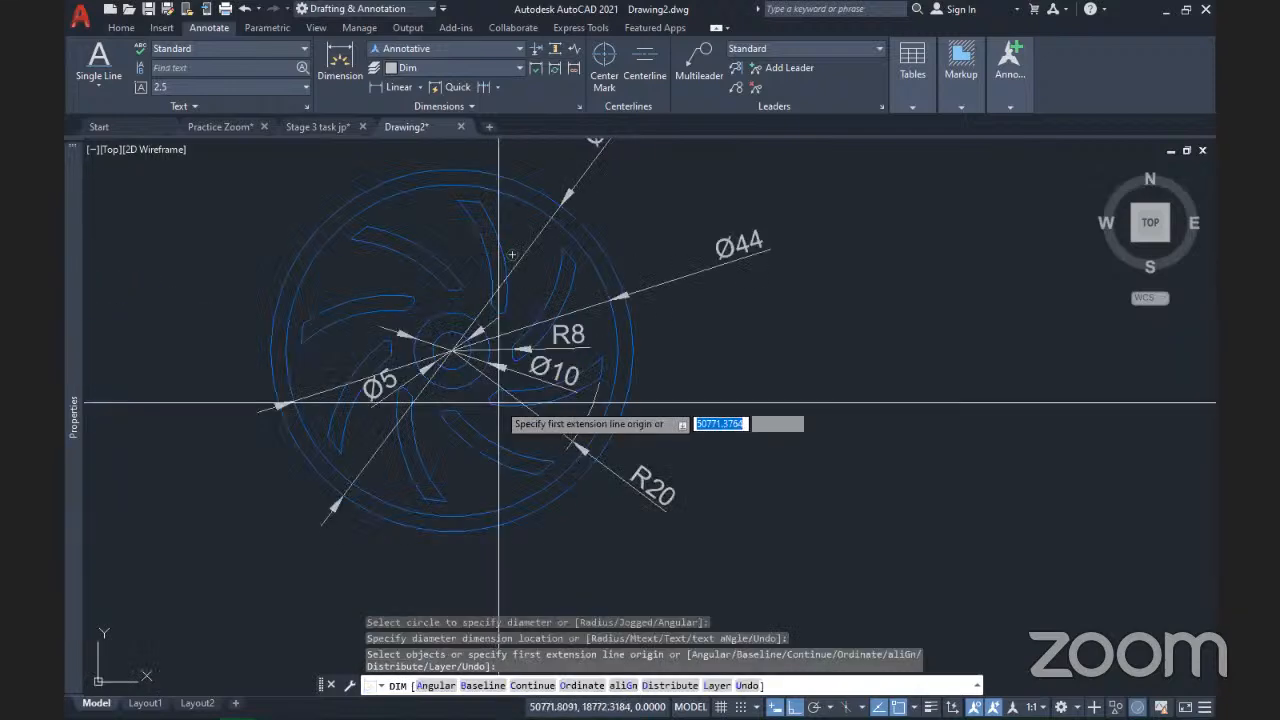
# - Modify the Annotative dimension style to use a text height of 1
pyautogui.scroll(2, 499, 403)
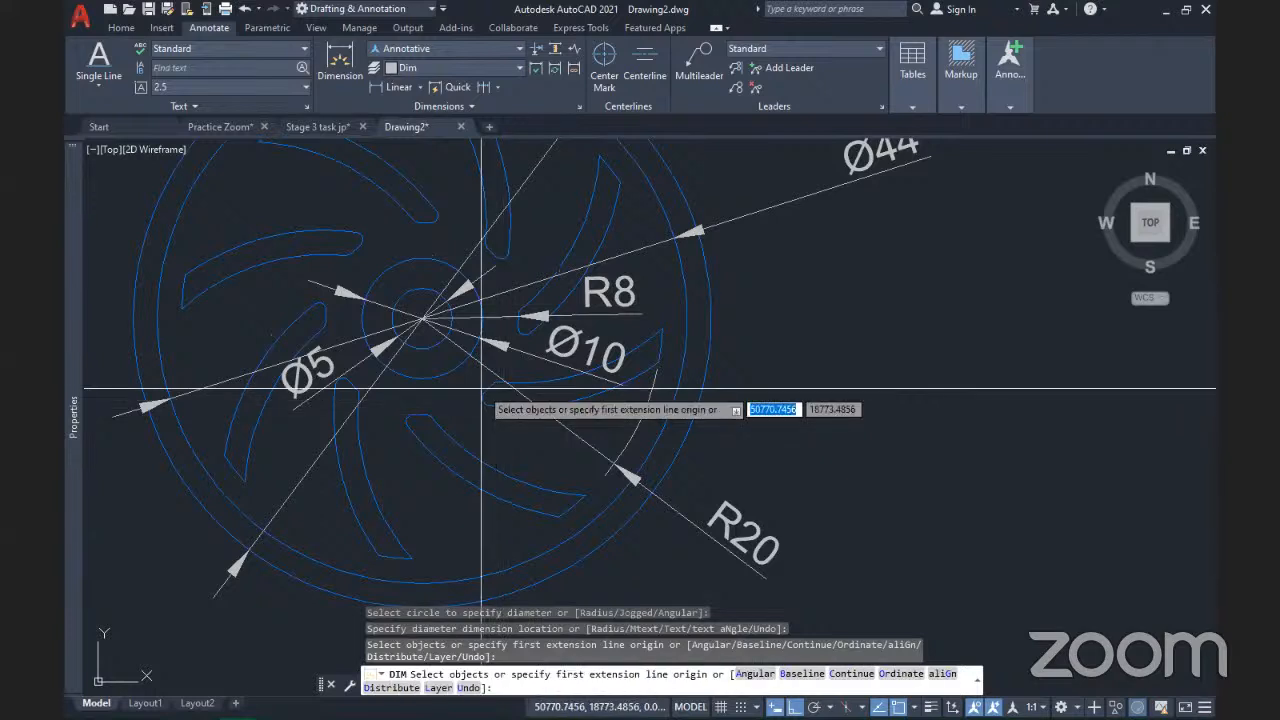
pyautogui.scroll(-2, 482, 388)
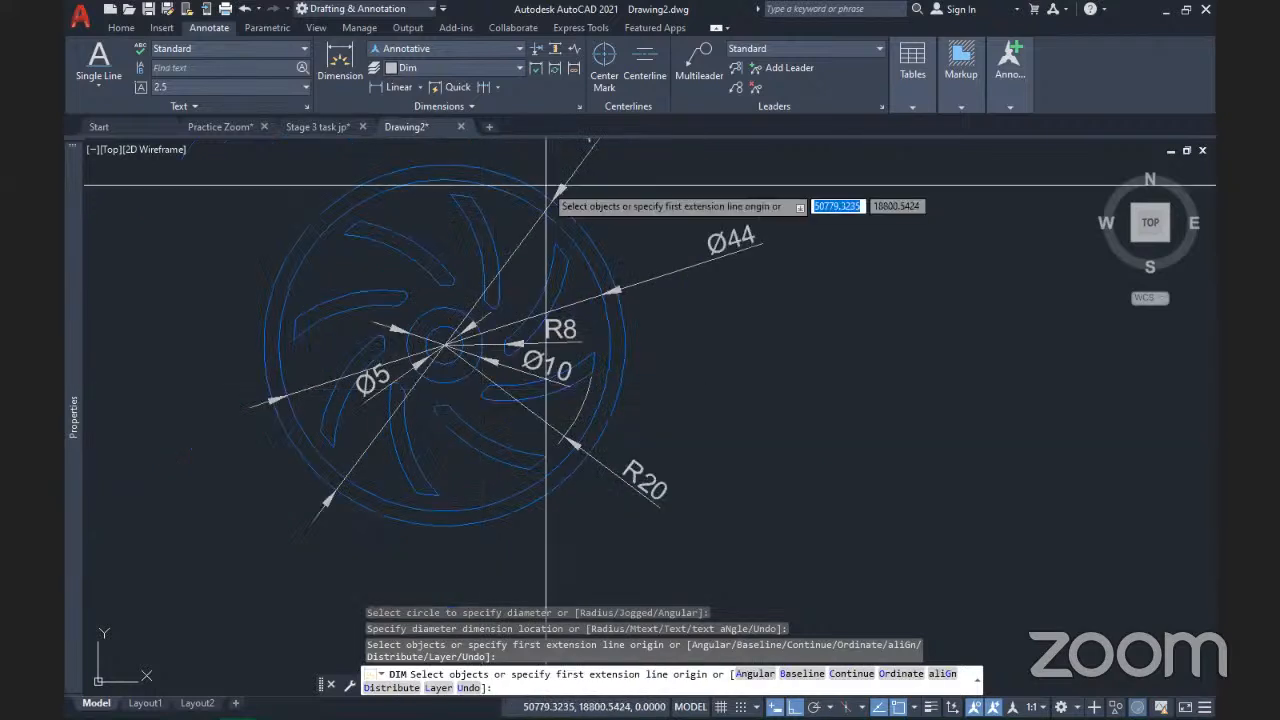
pyautogui.click(577, 106)
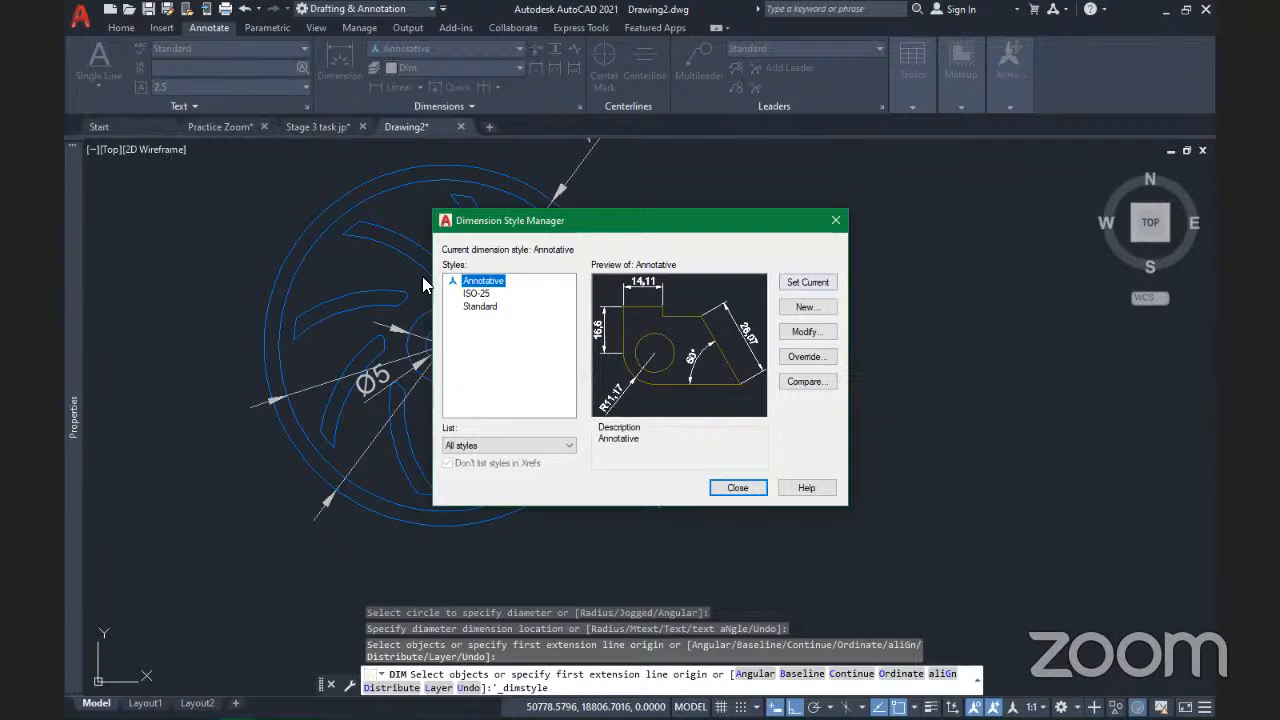
pyautogui.click(806, 334)
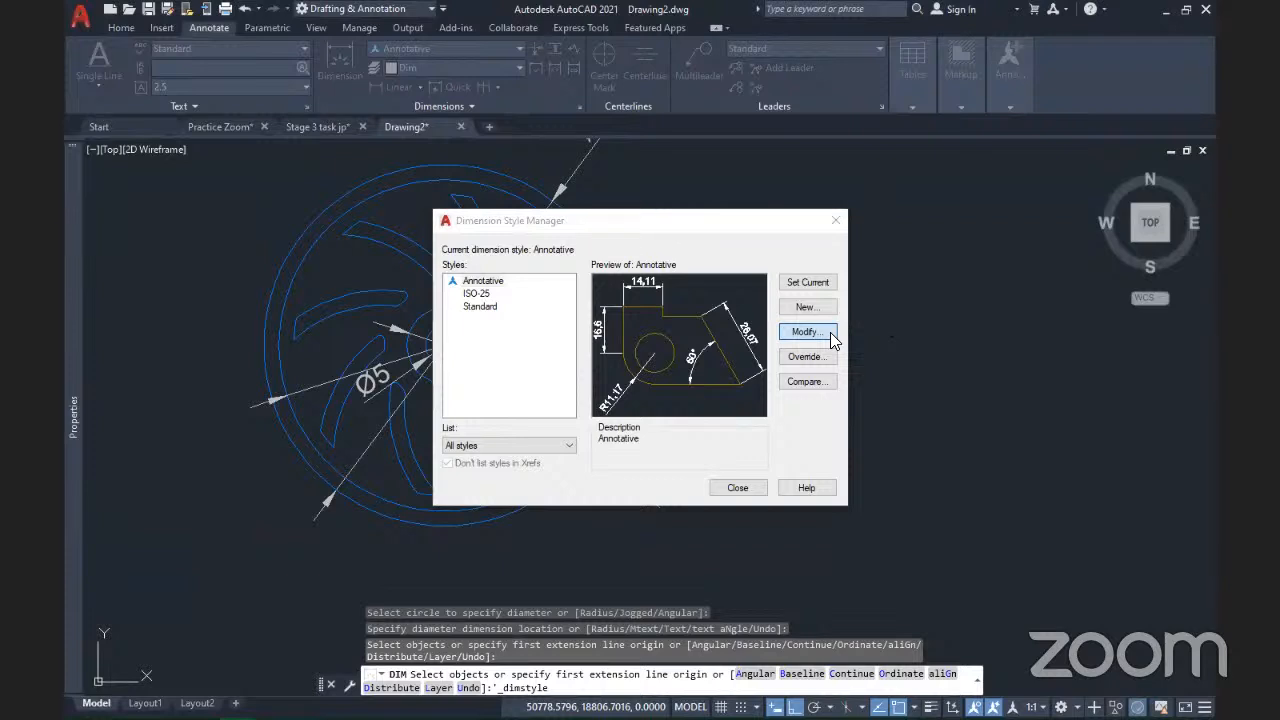
pyautogui.click(804, 331)
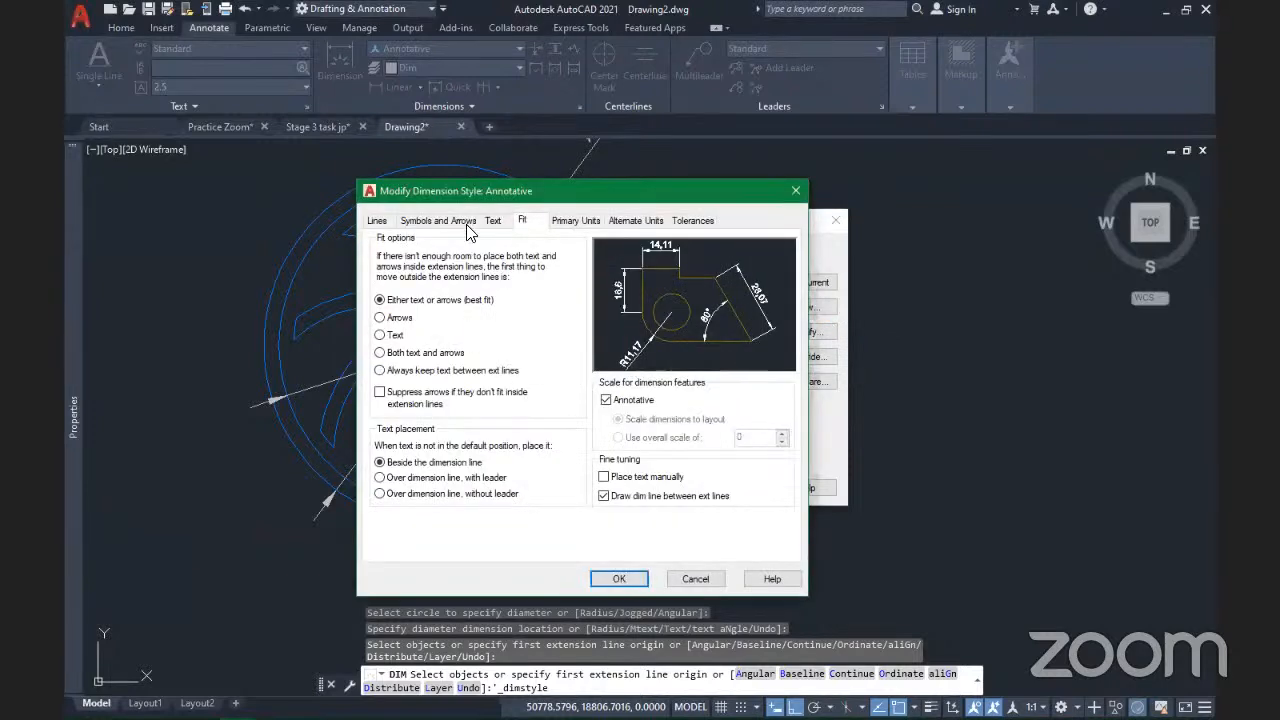
pyautogui.click(493, 220)
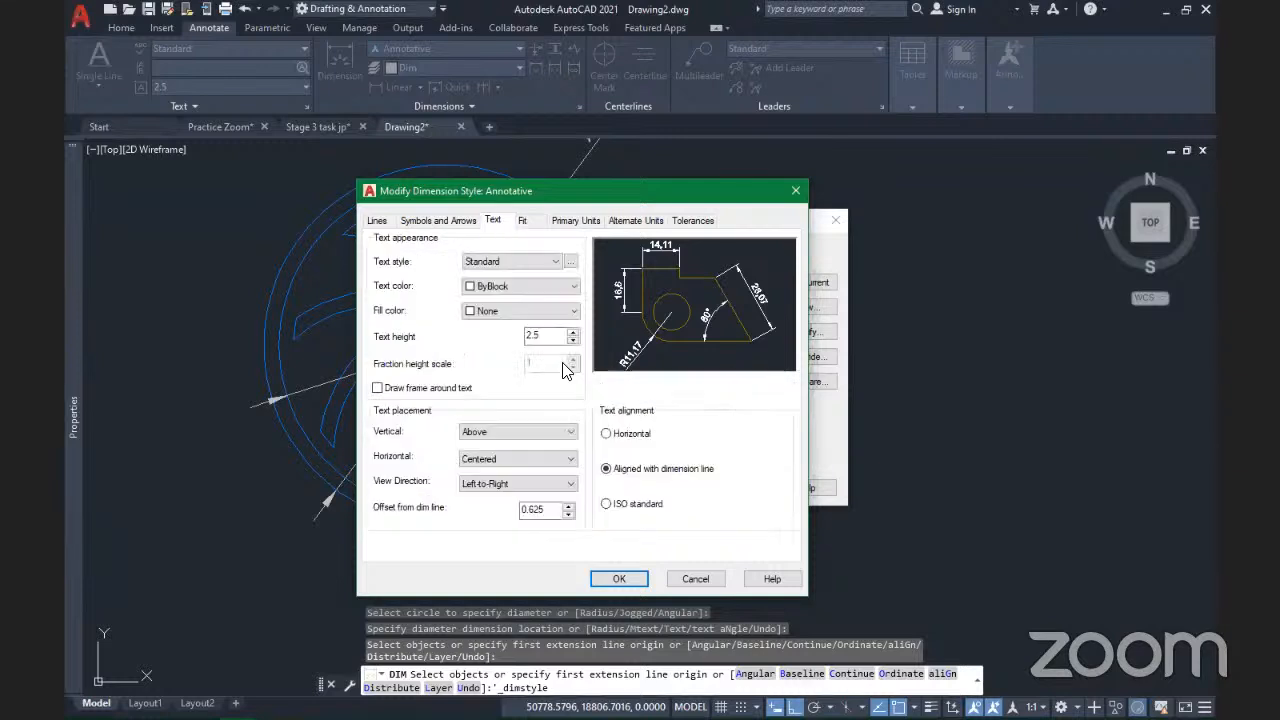
pyautogui.doubleClick(530, 336)
pyautogui.write('1')
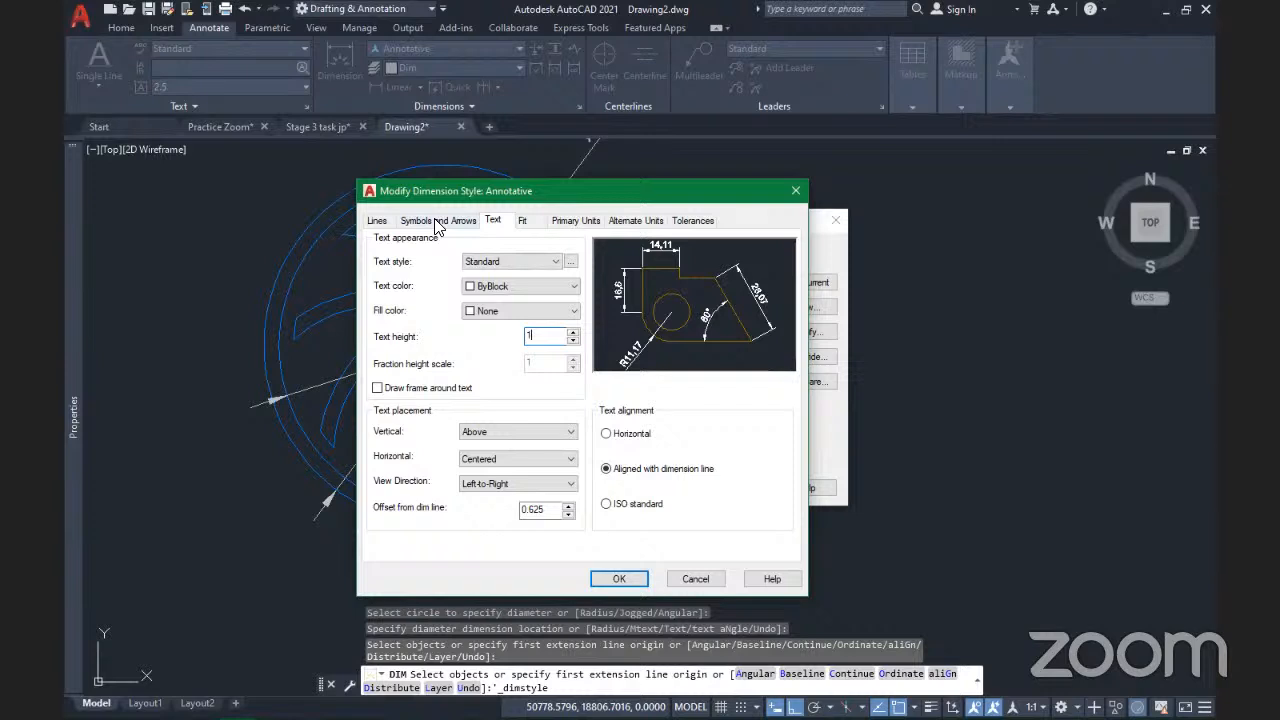
# - Set the Annotative dimension style's arrow size to 1, apply the modifications and make the style current
pyautogui.click(437, 220)
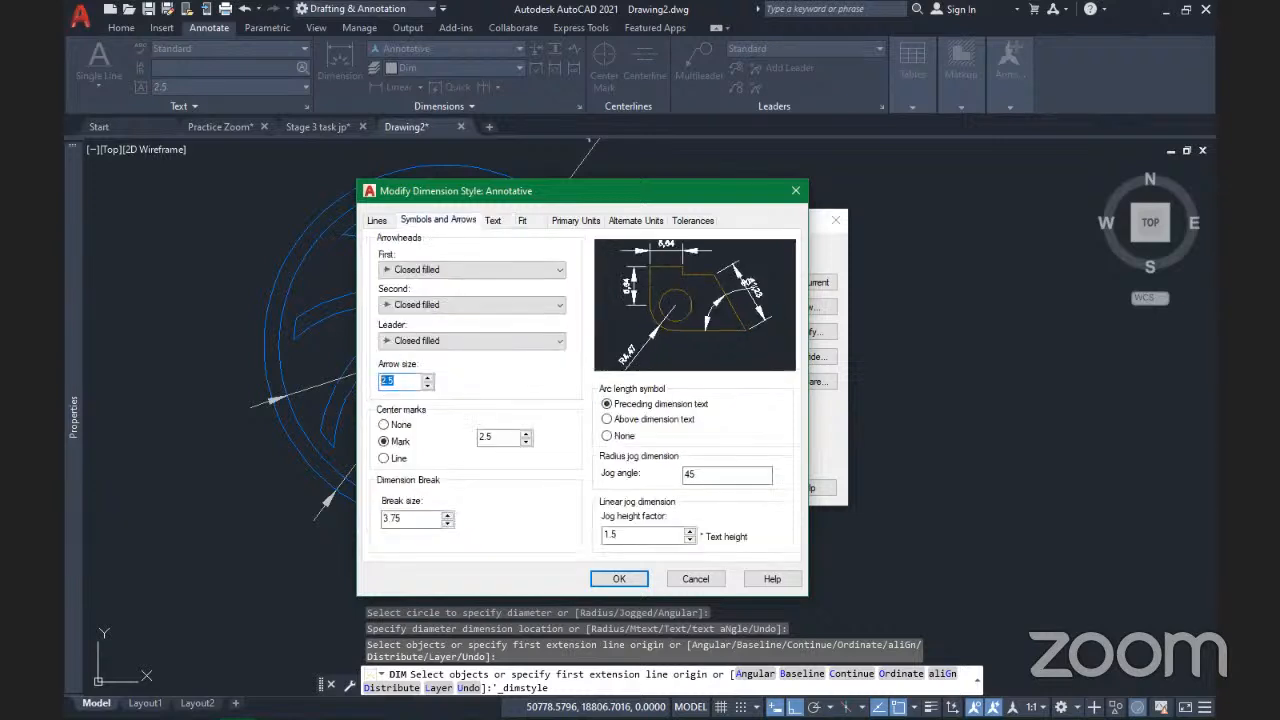
pyautogui.write('1')
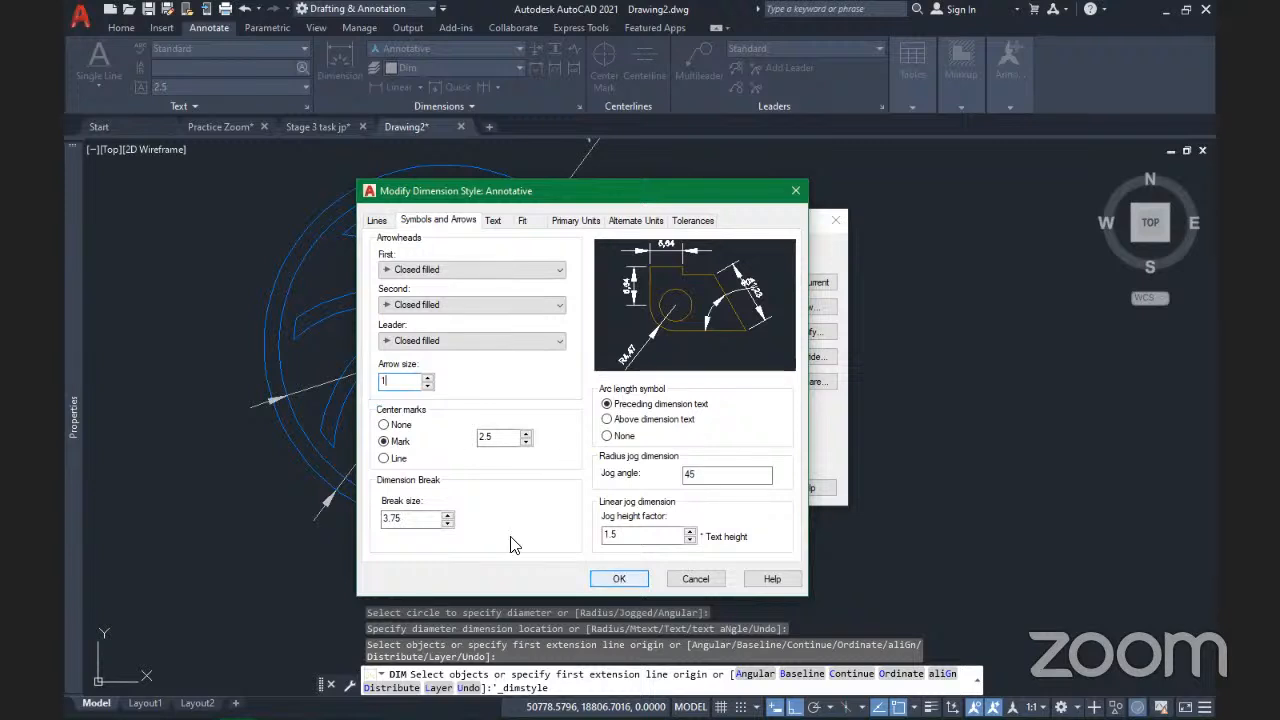
pyautogui.click(619, 580)
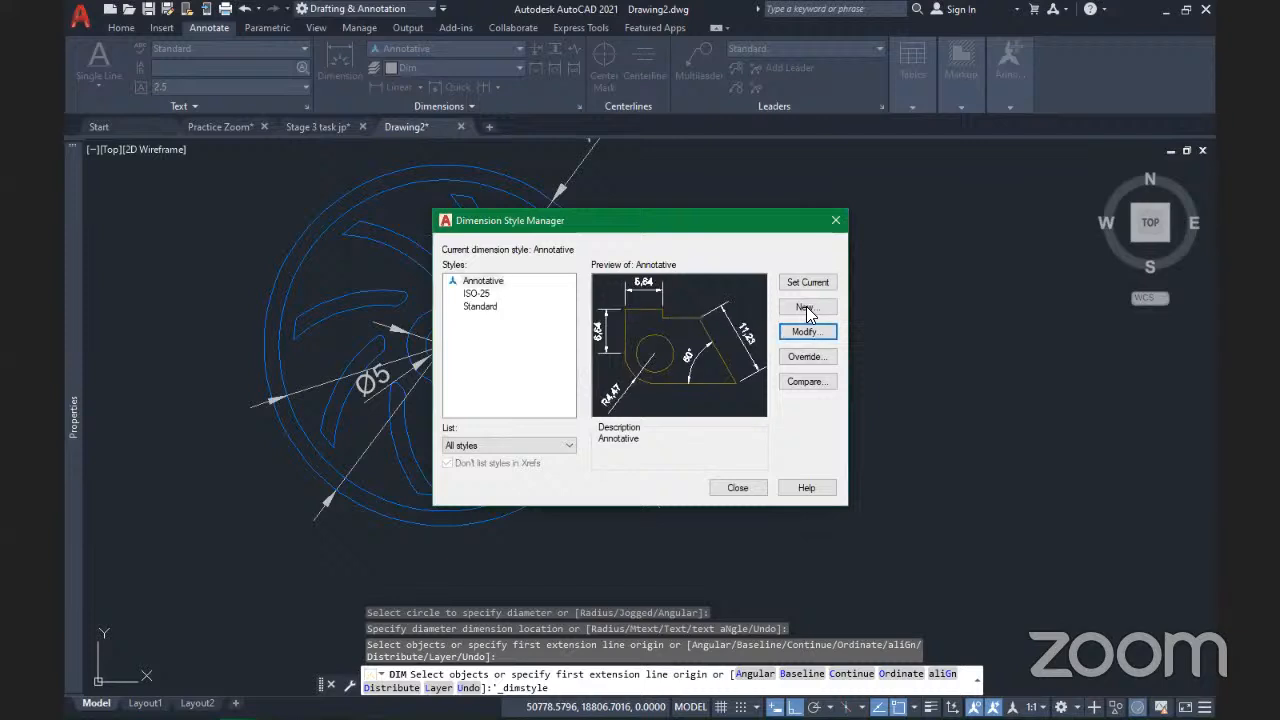
pyautogui.click(805, 281)
pyautogui.click(746, 486)
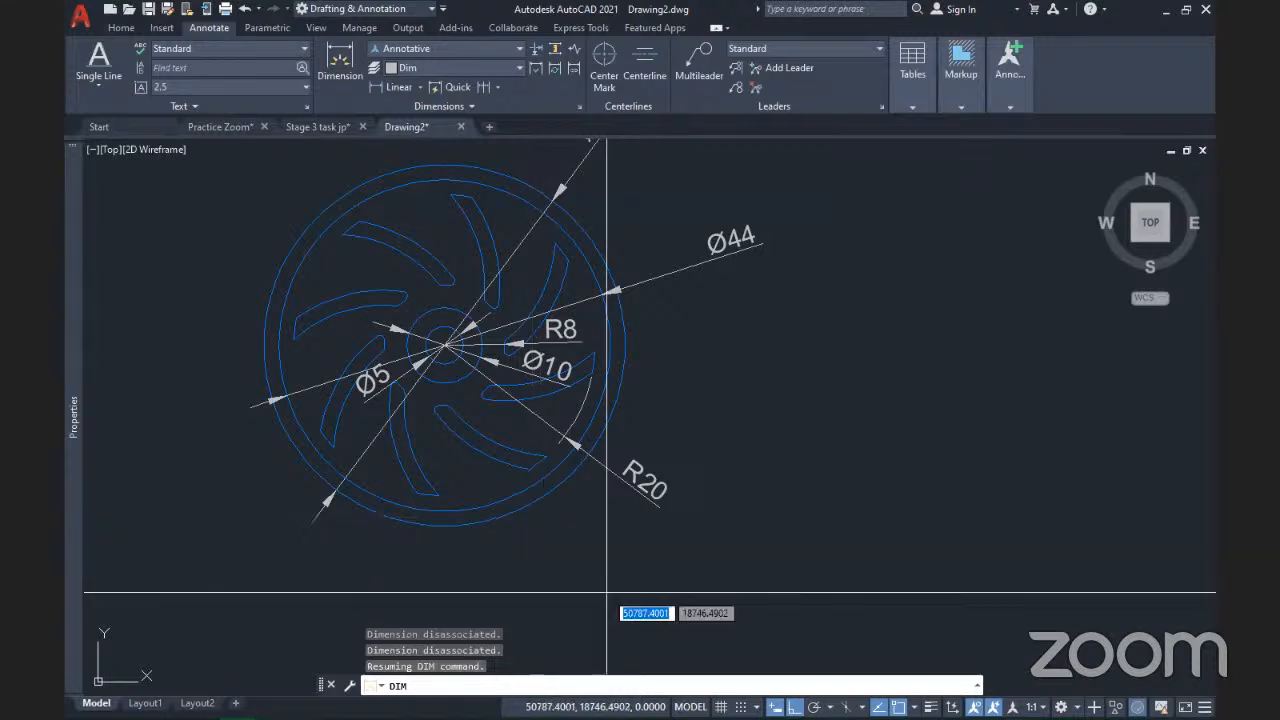
# - End the dimensioning command and regenerate the drawing to update the wheel's dimensions
pyautogui.press('Escape')
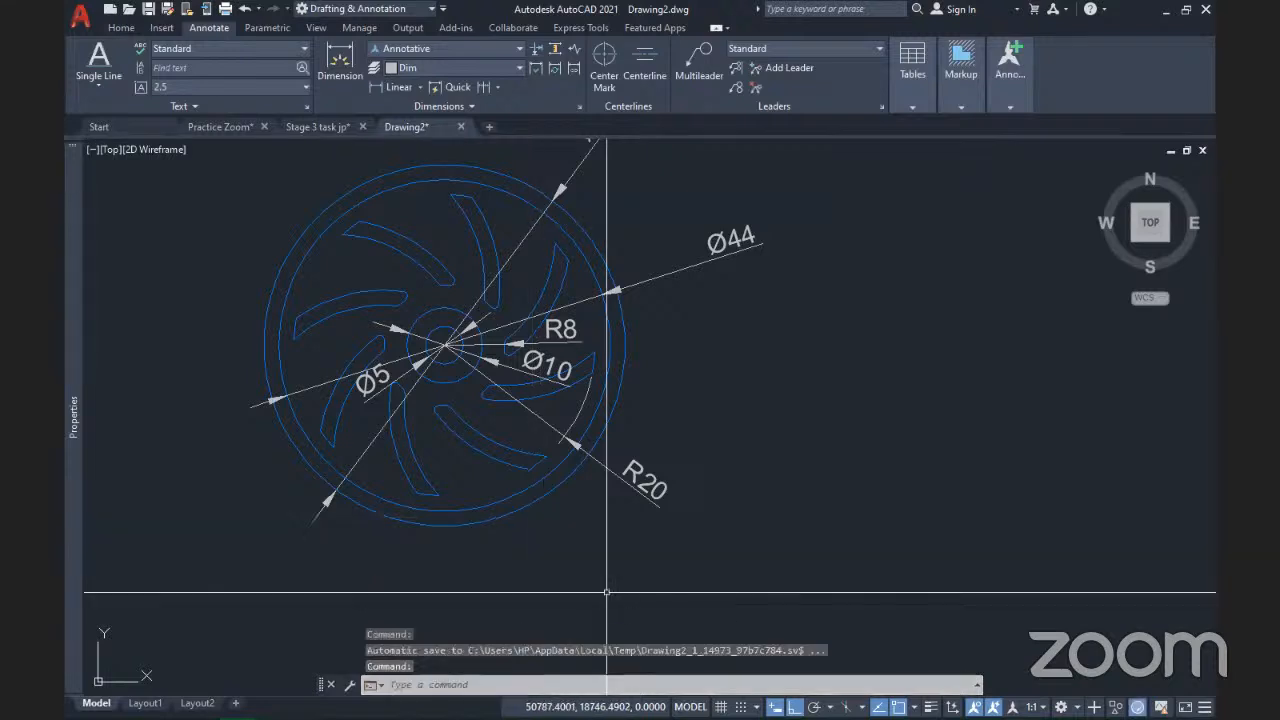
pyautogui.write('d')
pyautogui.write('REGEN')
pyautogui.press('Return')
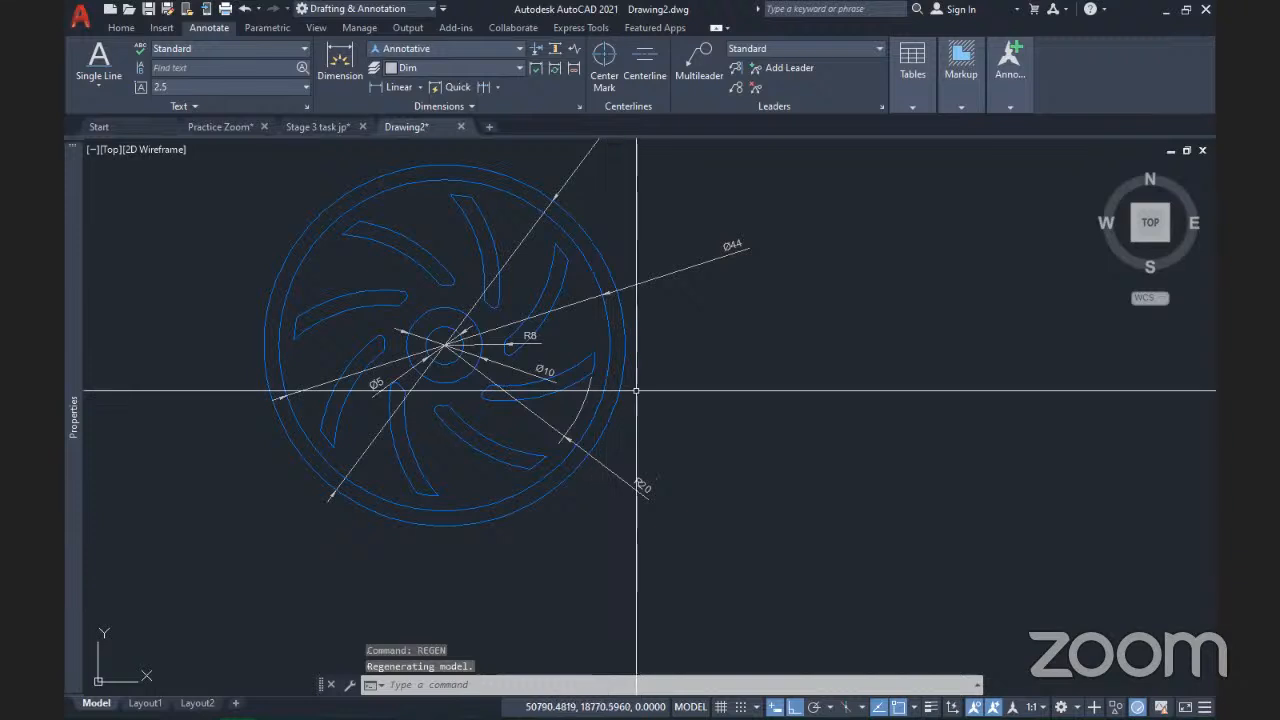
pyautogui.moveTo(636, 391); pyautogui.dragTo(628, 484, button='middle')
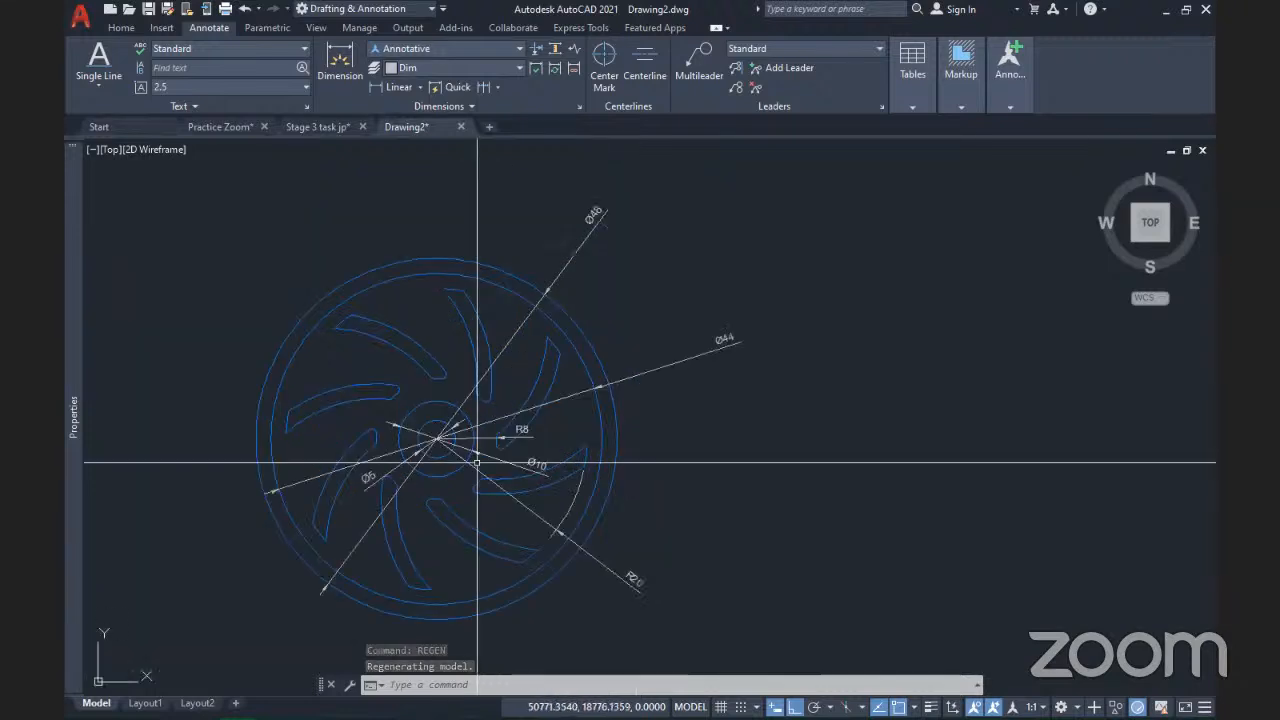
pyautogui.scroll(4, 477, 462)
pyautogui.scroll(-6, 478, 452)
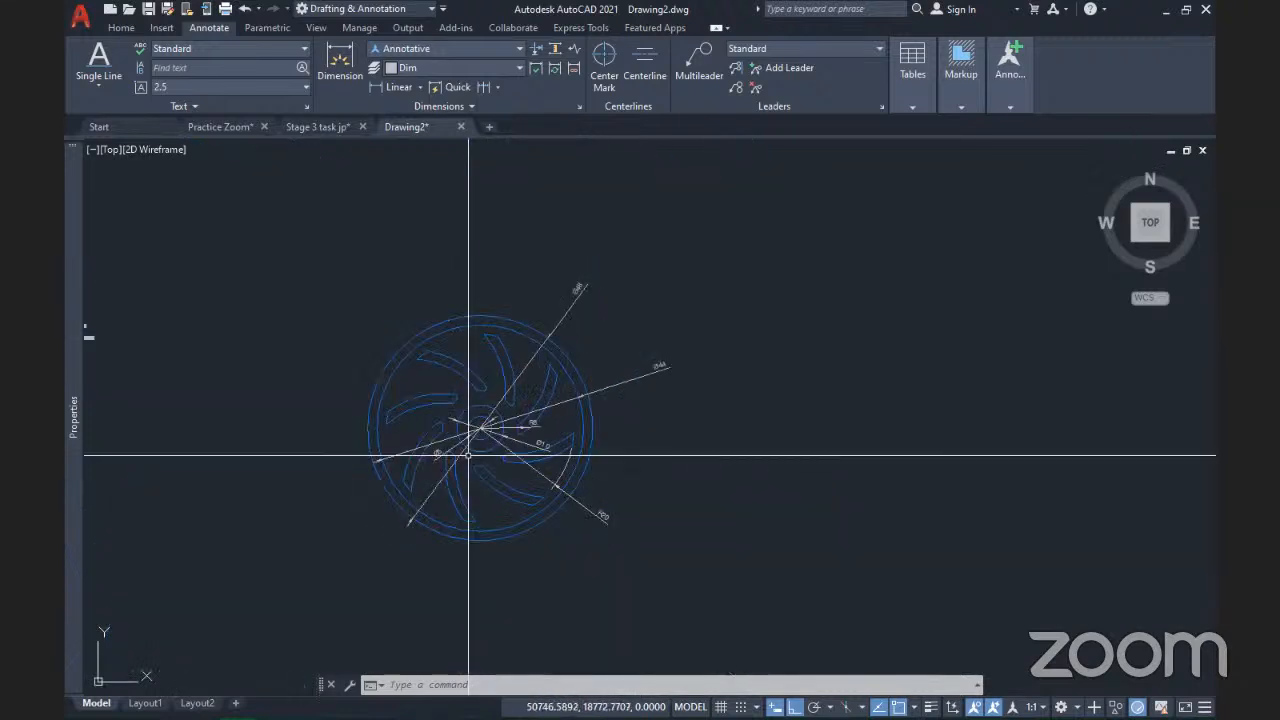
pyautogui.scroll(2, 471, 454)
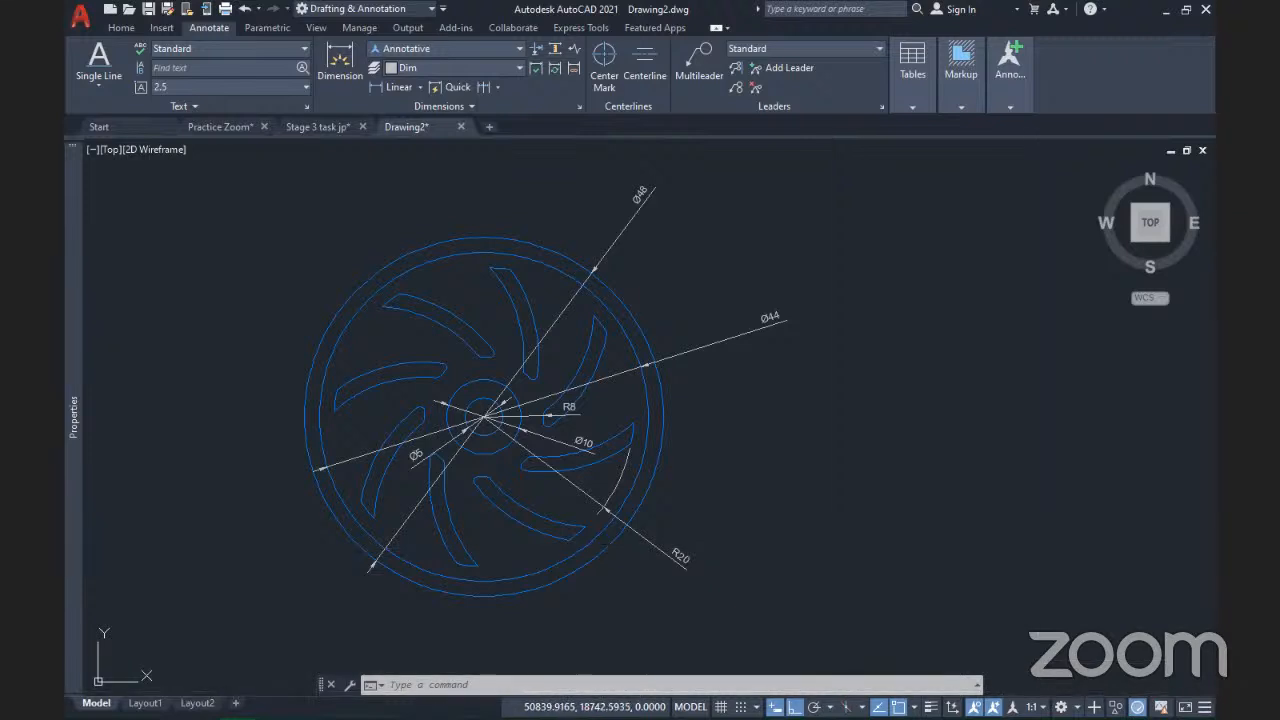
# - Try annotation scales of 1:2 and 2:1 on the wheel's dimensions
pyautogui.click(1036, 707)
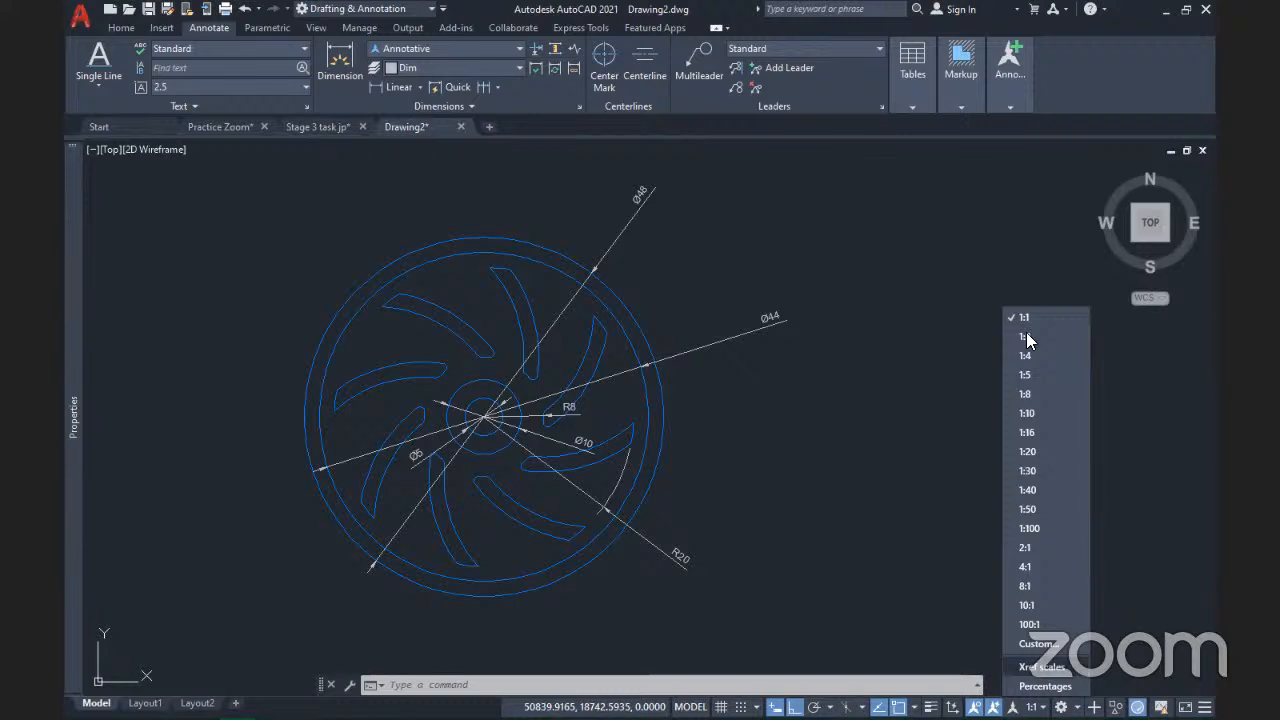
pyautogui.press('Escape')
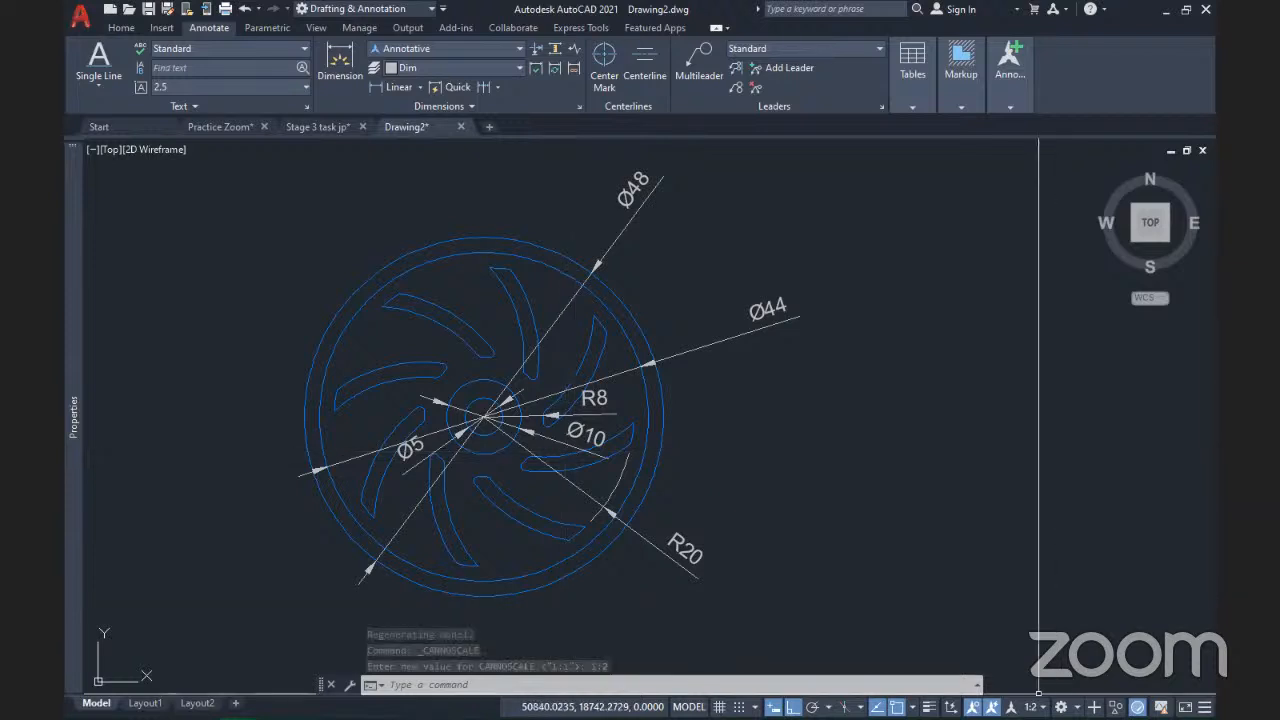
pyautogui.click(1030, 707)
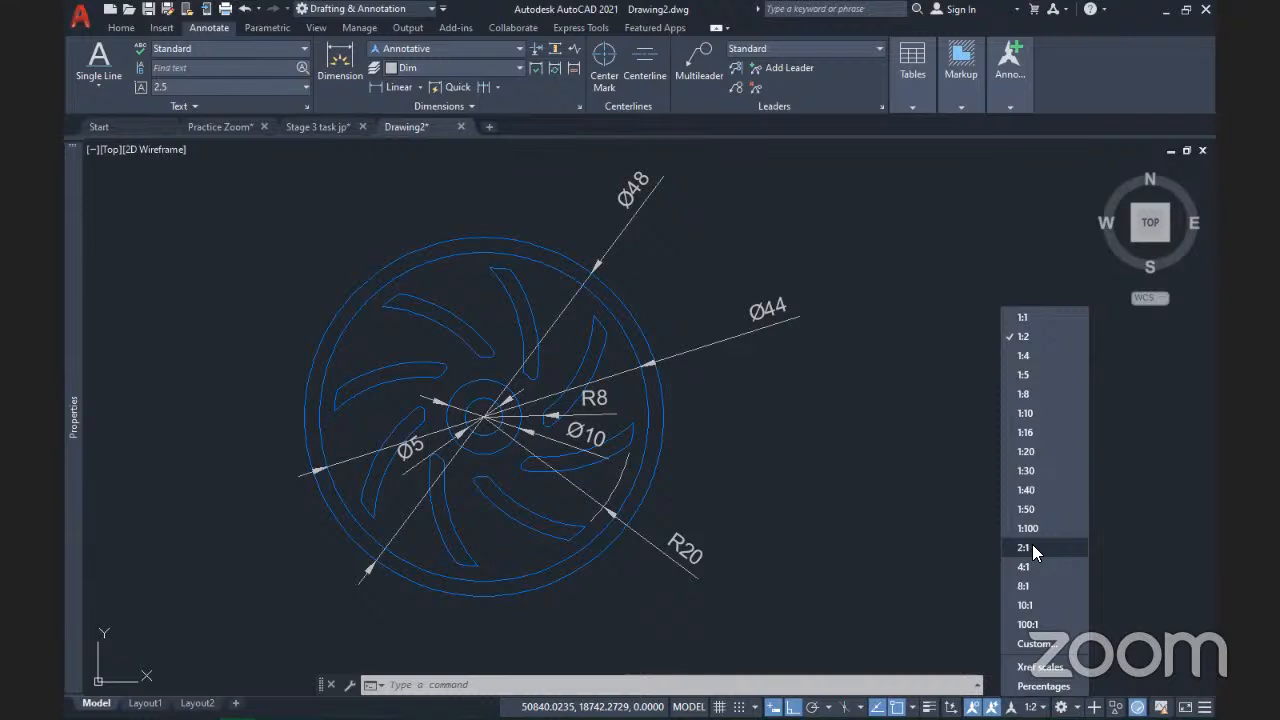
pyautogui.press('Escape')
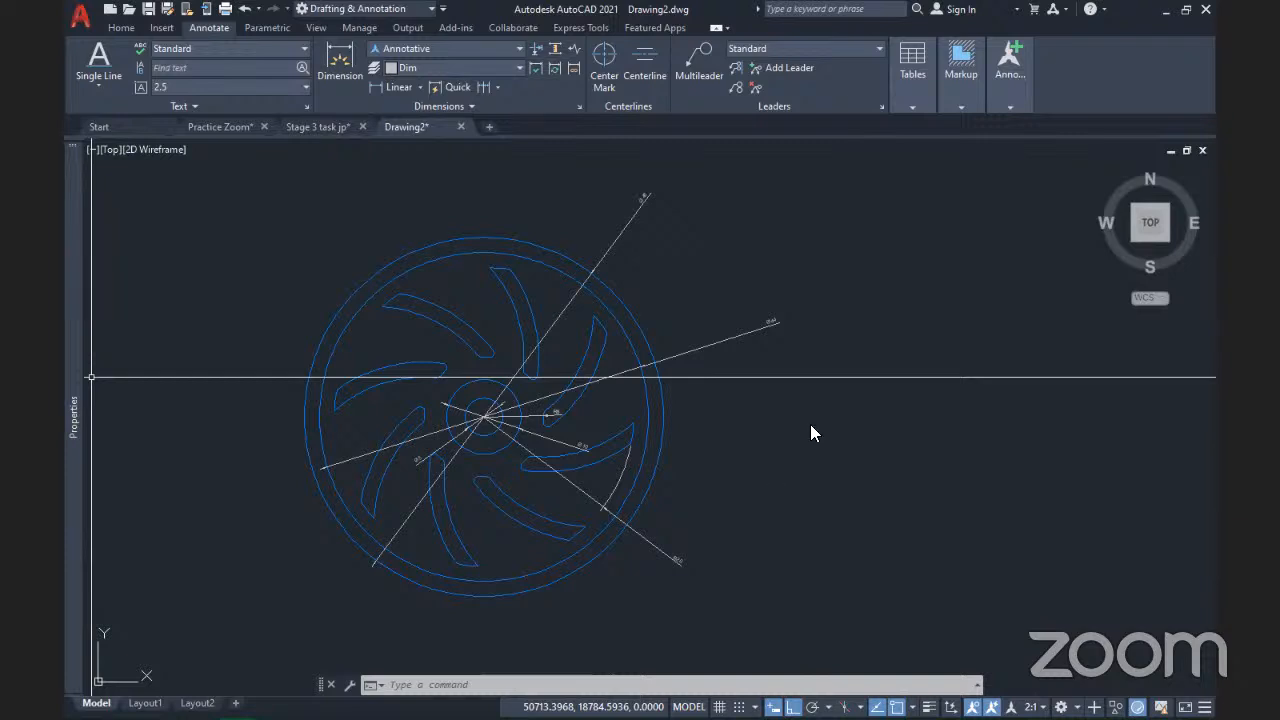
pyautogui.moveTo(74, 385)
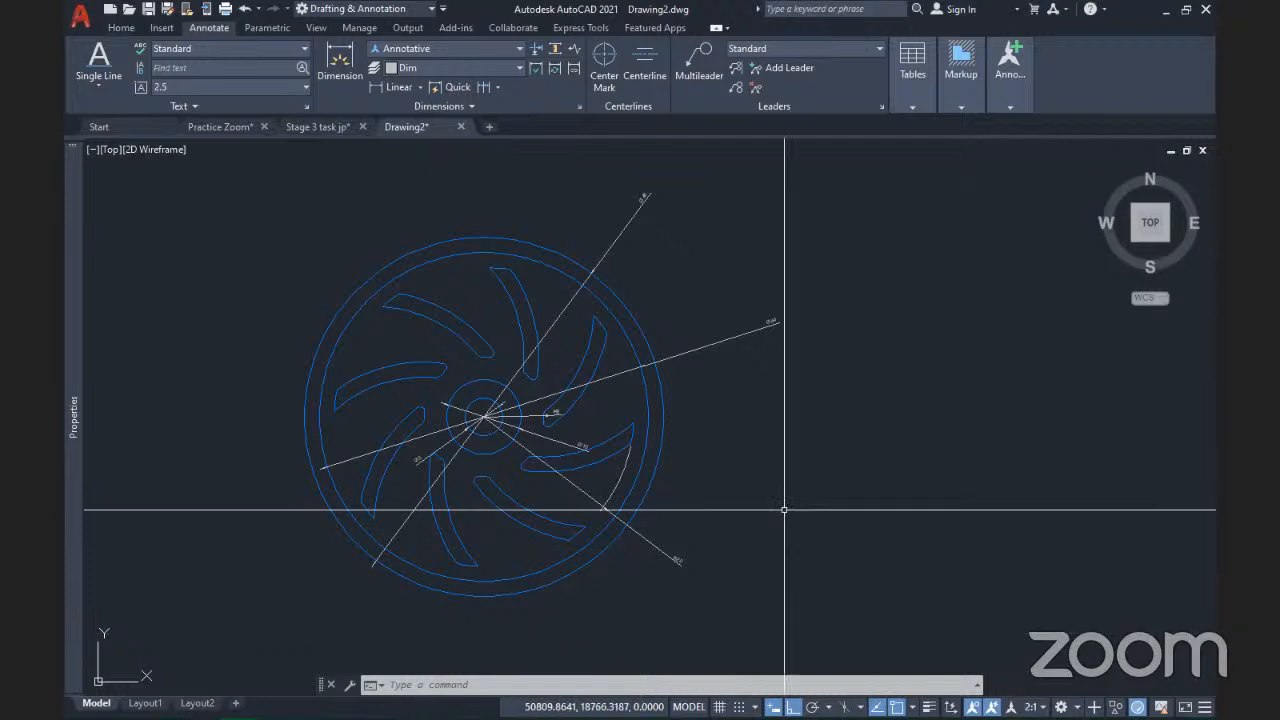
pyautogui.scroll(5, 474, 436)
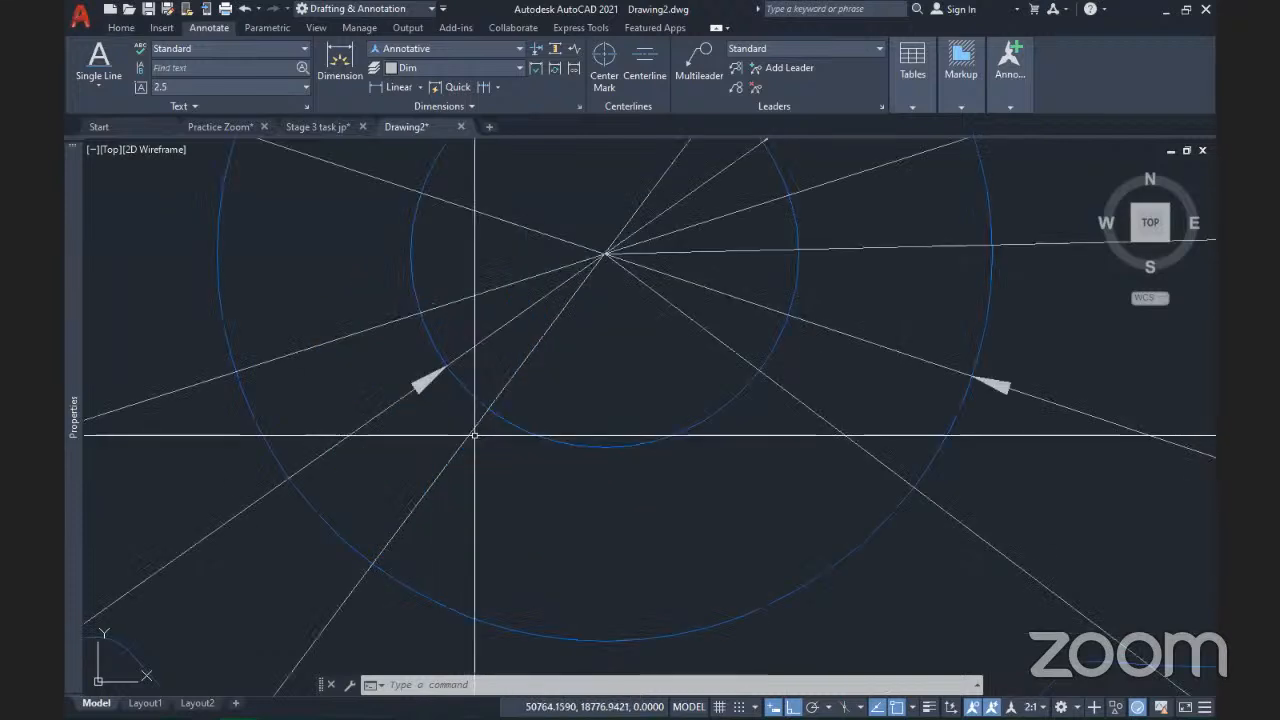
pyautogui.scroll(-5, 474, 436)
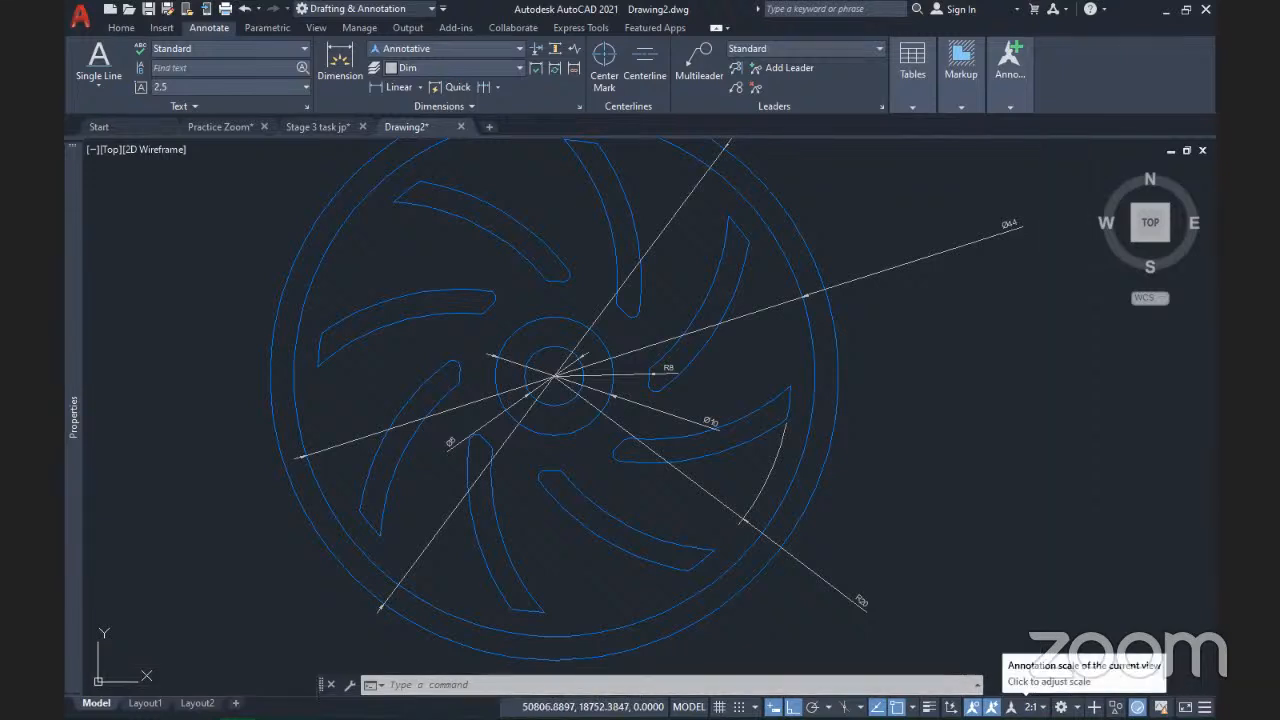
# - Try an annotation scale of 4:1 on the wheel's dimensions and return the scale to 1:1
pyautogui.click(1030, 707)
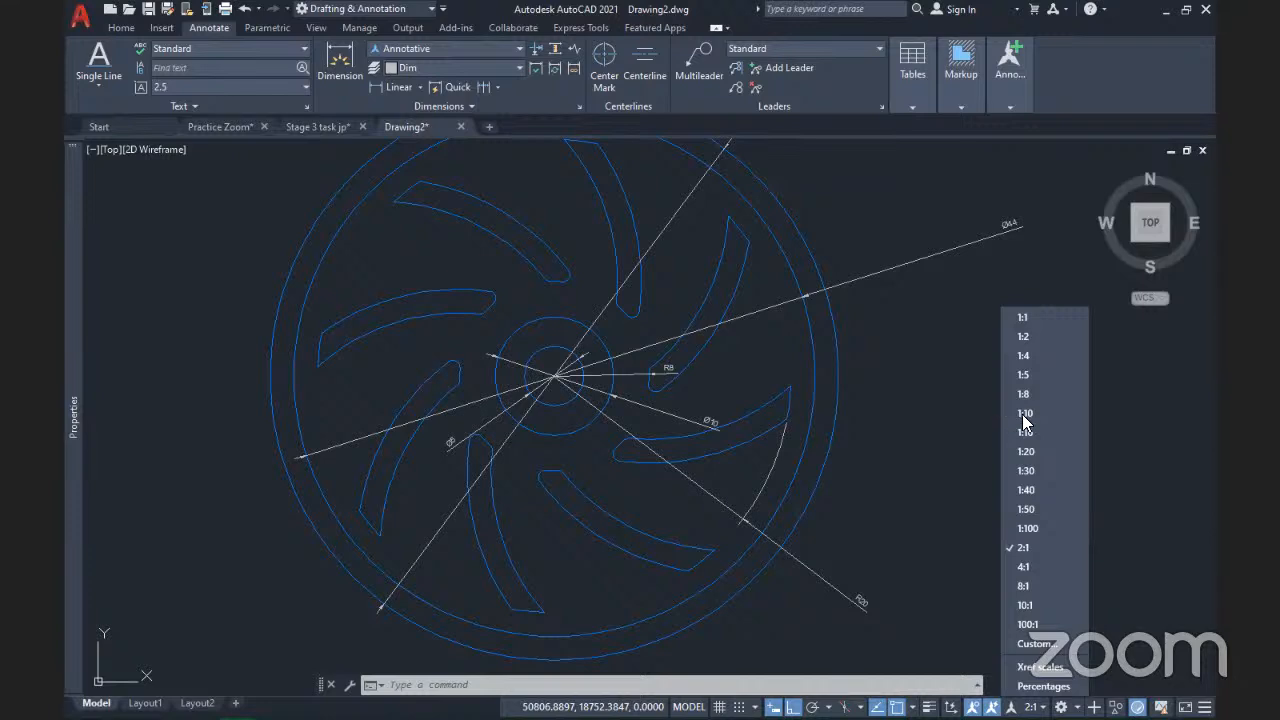
pyautogui.click(1034, 564)
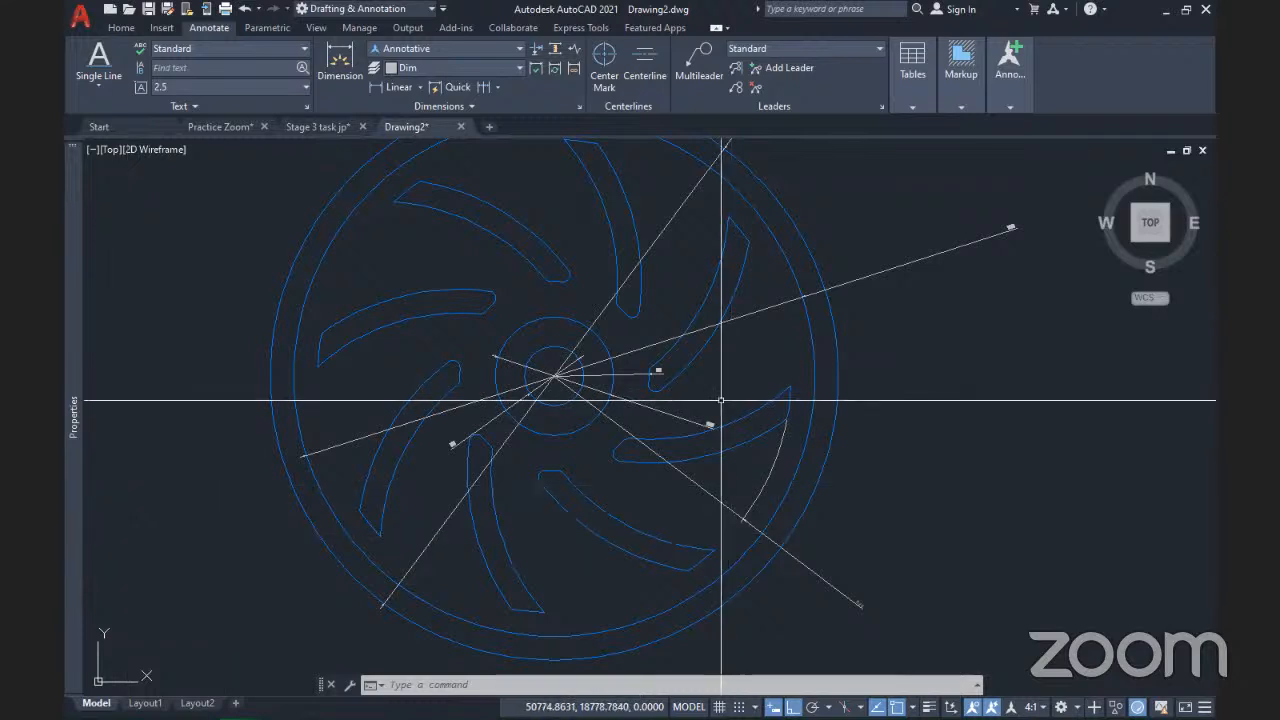
pyautogui.click(1030, 707)
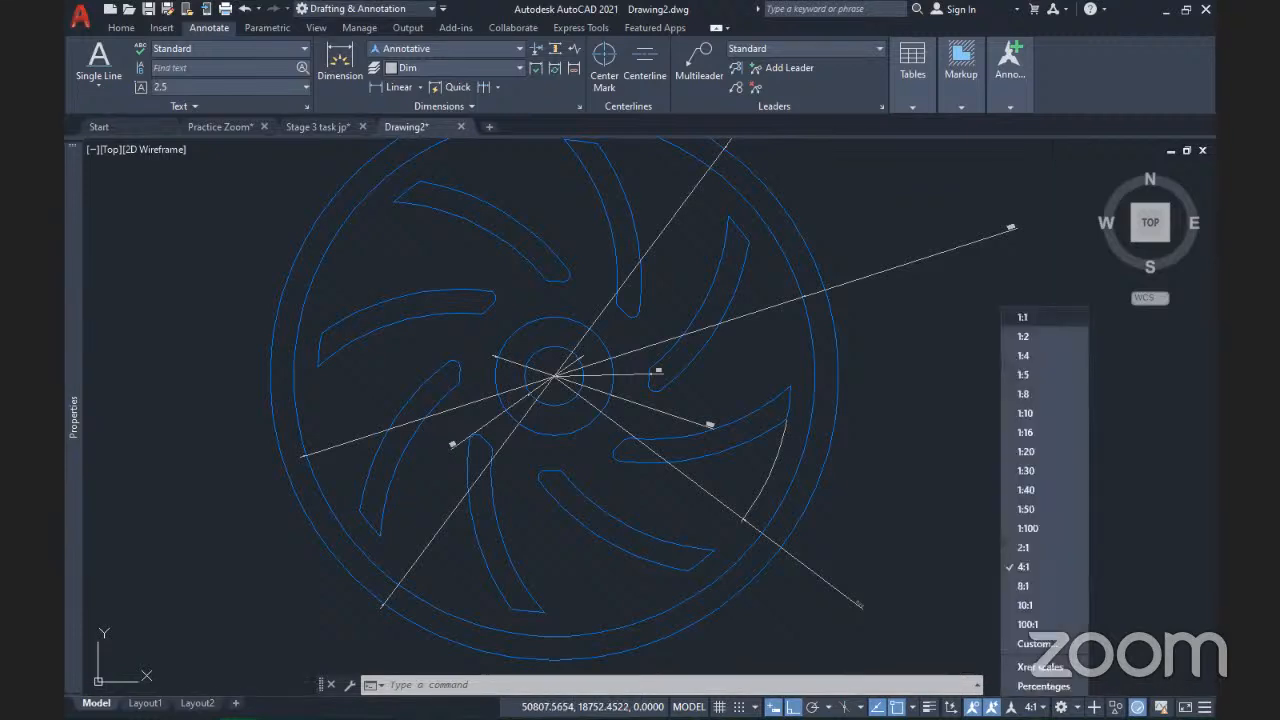
pyautogui.click(1022, 317)
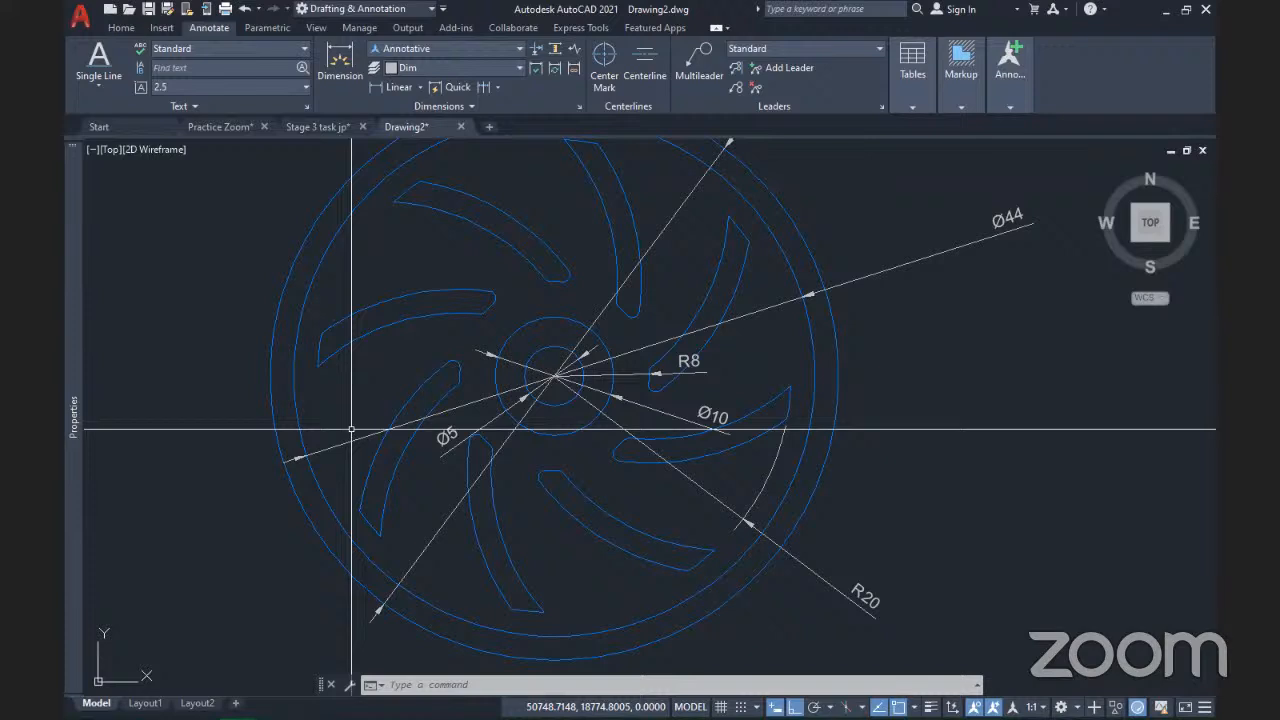
pyautogui.hotkey('alt', 'Tab')
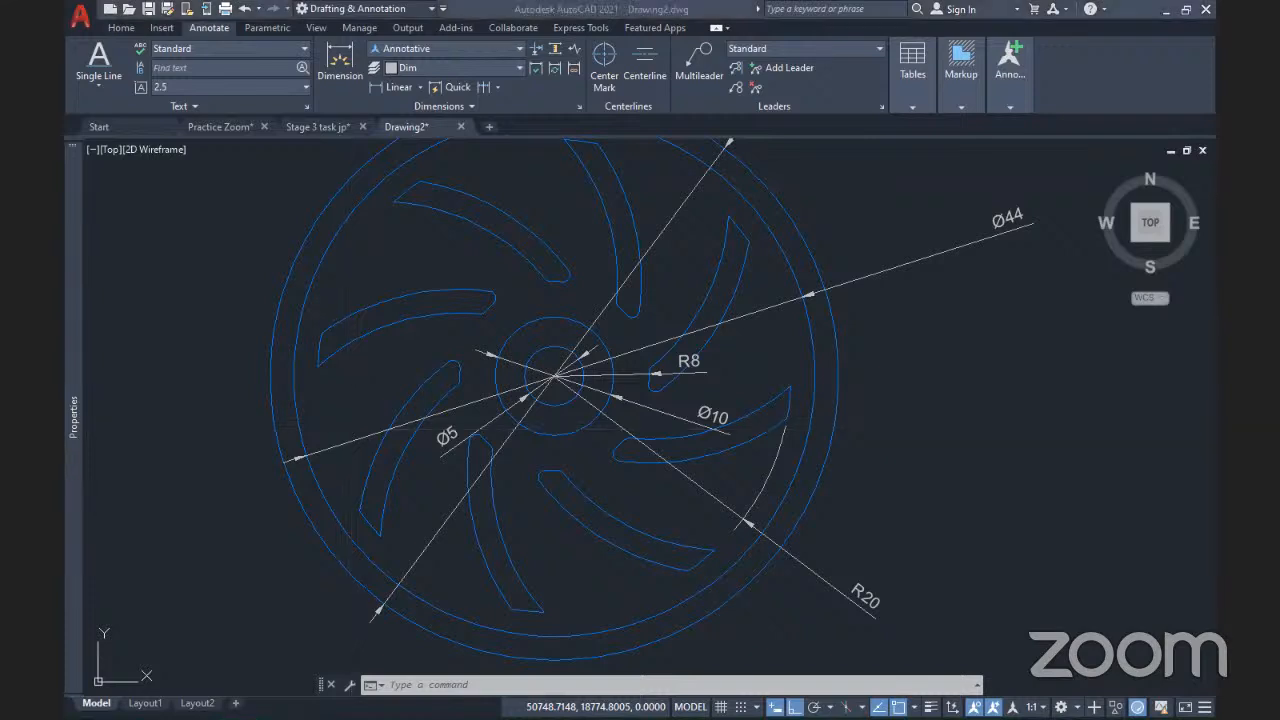